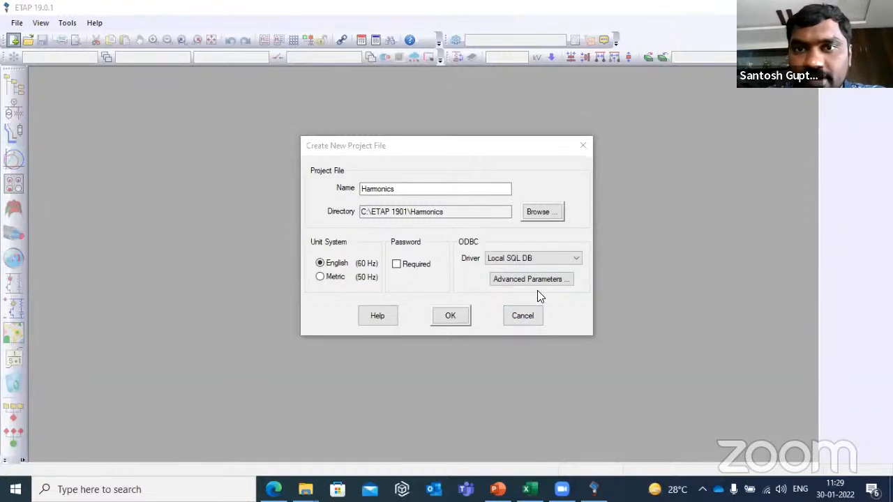
Create the project Harmonics with the Metric (50 Hz) unit system and default user information, and maximize its one-line diagram
click(480, 150)
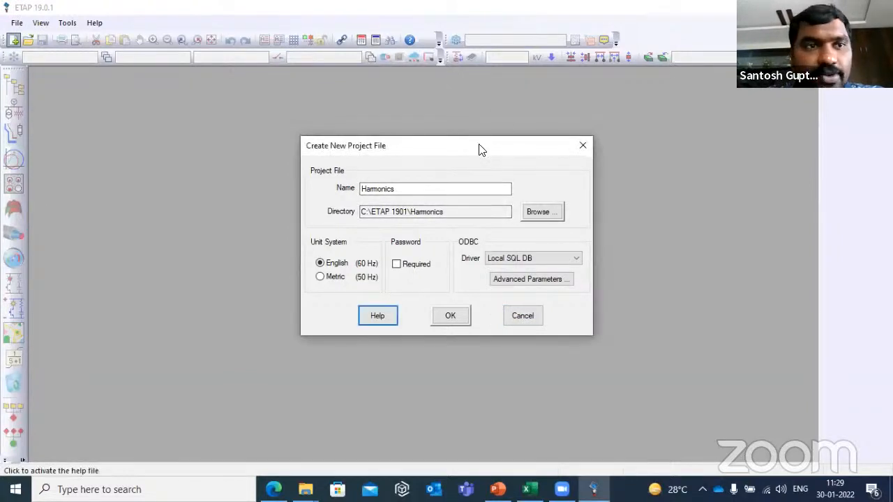
click(410, 193)
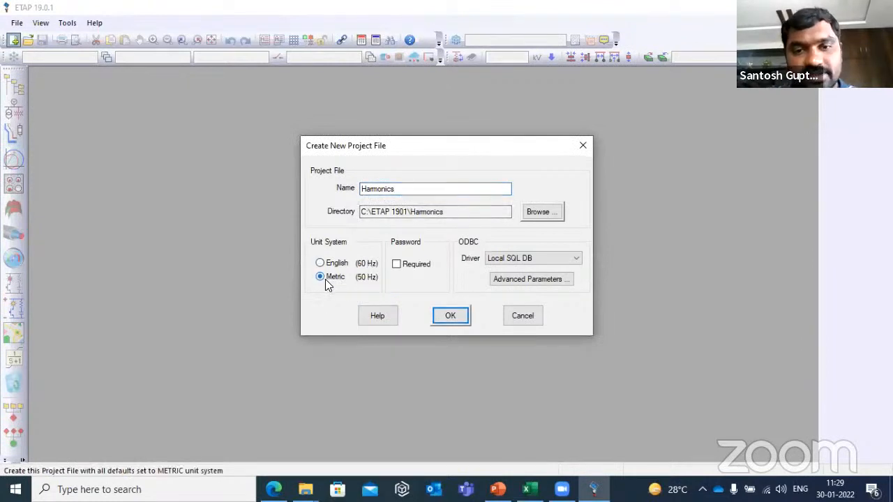
click(449, 316)
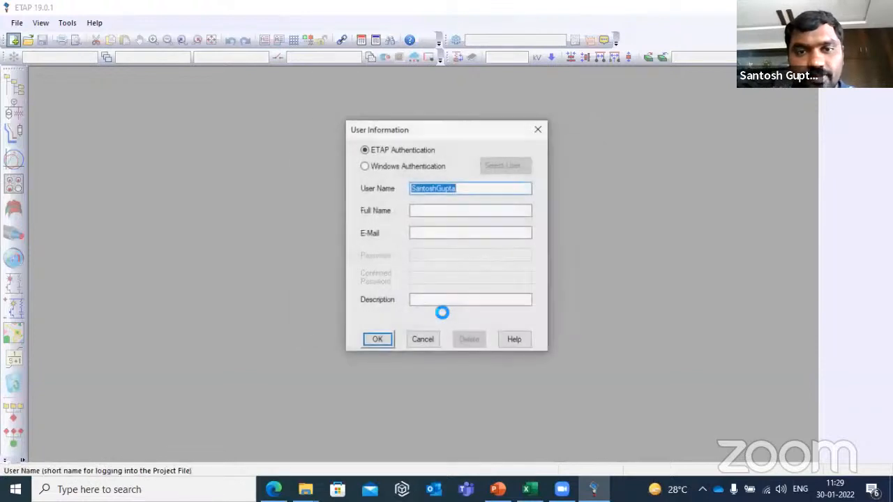
click(389, 340)
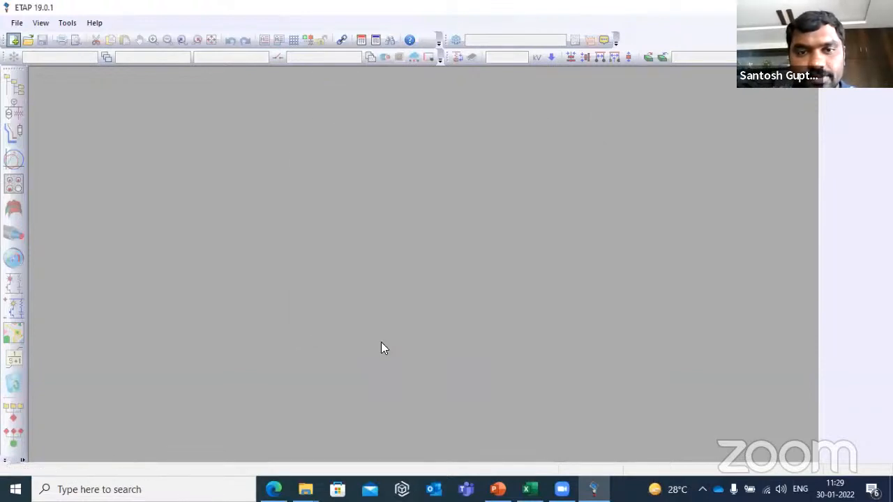
click(445, 342)
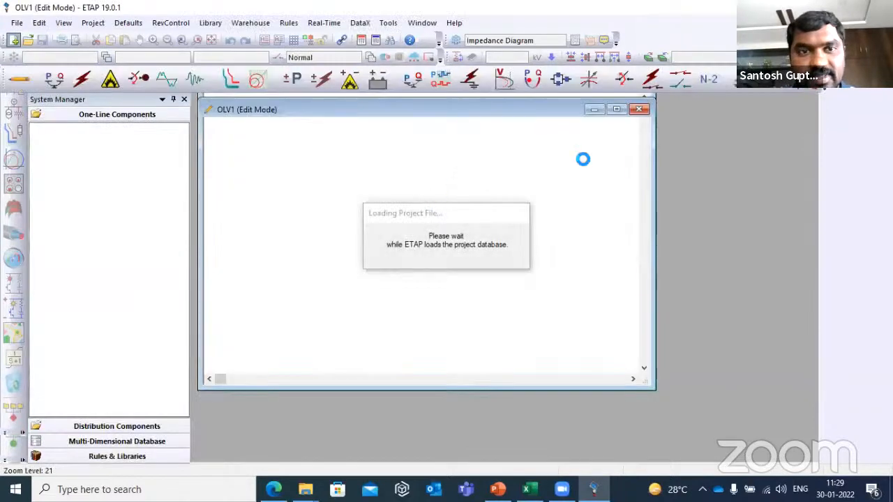
click(617, 109)
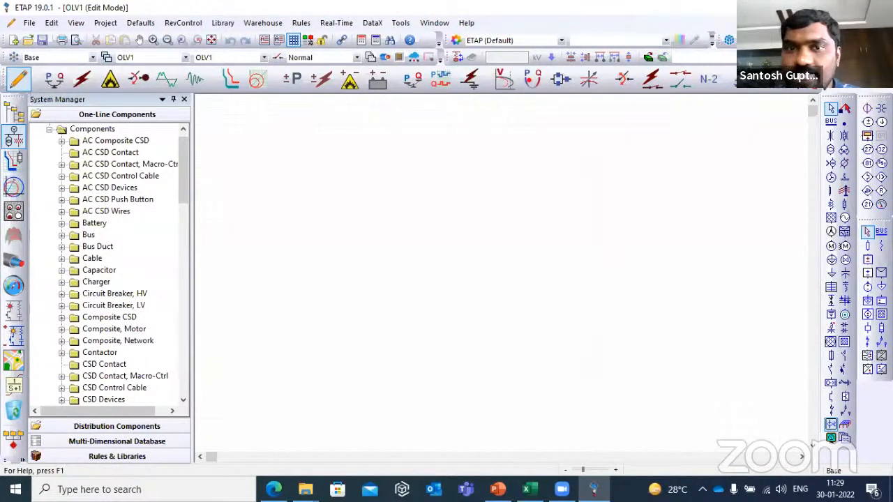
Open the report Harmonics 12P 2 7MW ACS1000 76MVA FL from the Support Files folder on the desktop
click(818, 7)
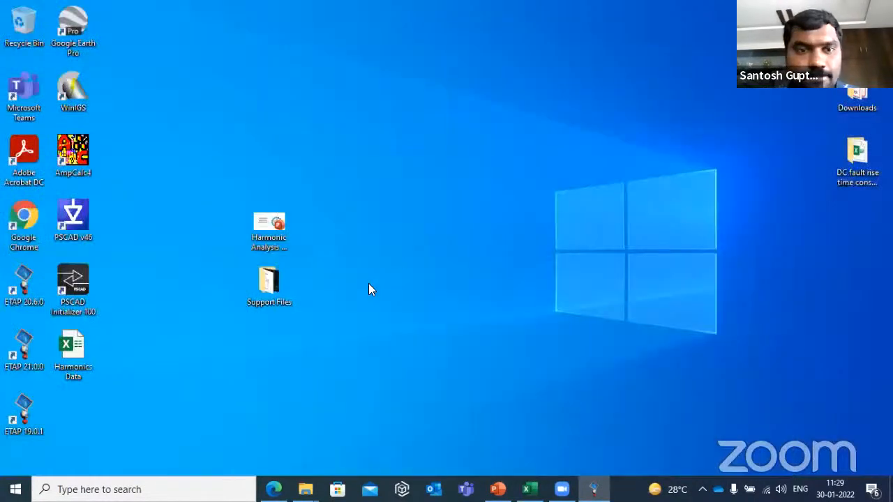
double_click(269, 282)
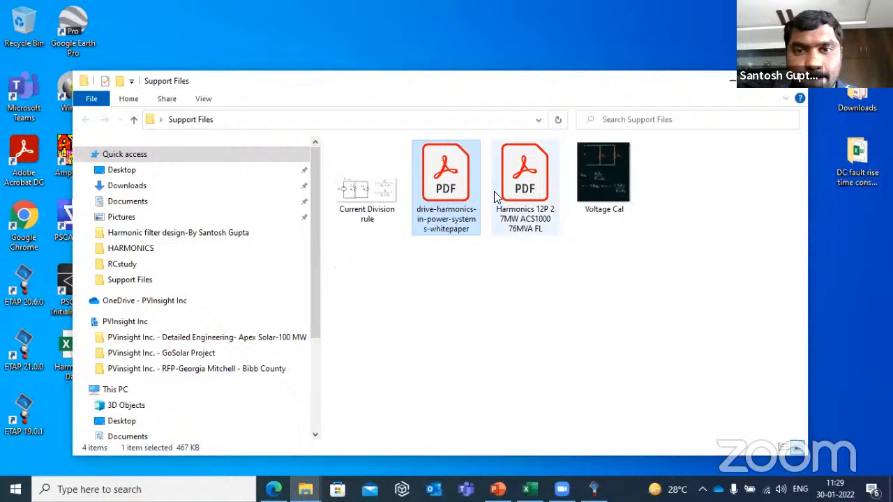
double_click(516, 181)
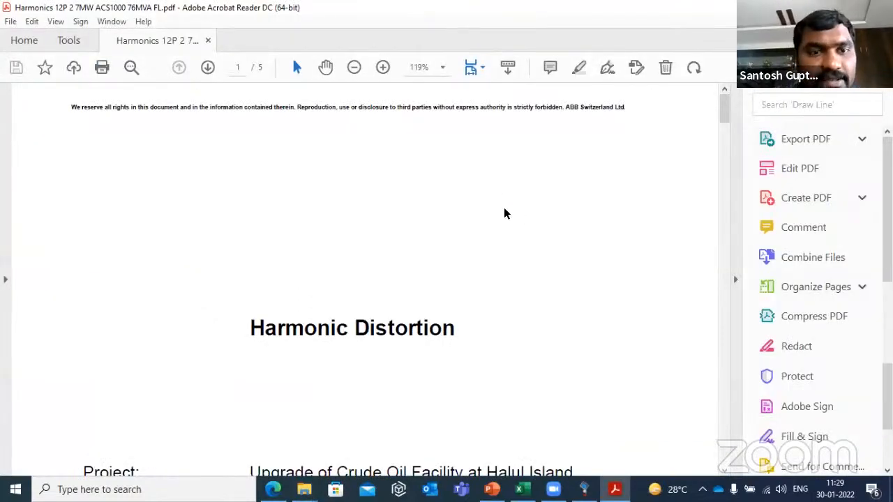
Examine the report's network, converter transformer and converter data, and its voltage and current harmonic distortion tables
scroll(487, 233, down, 5)
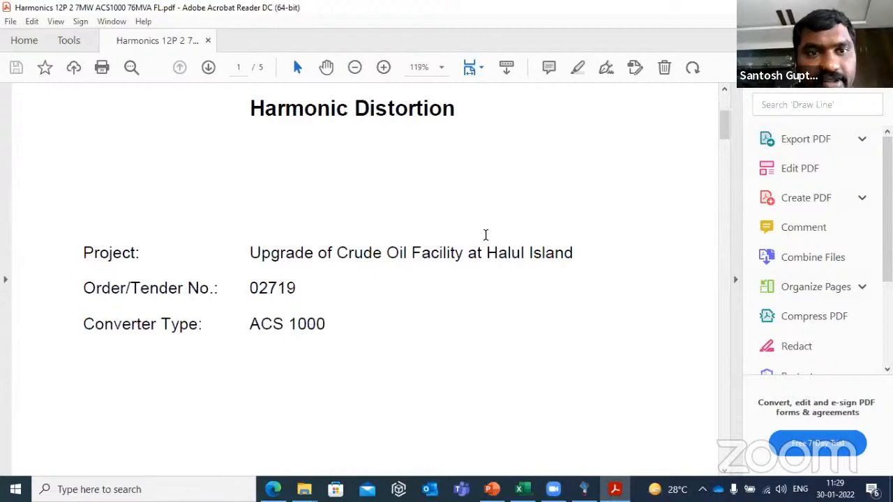
scroll(486, 235, down, 18)
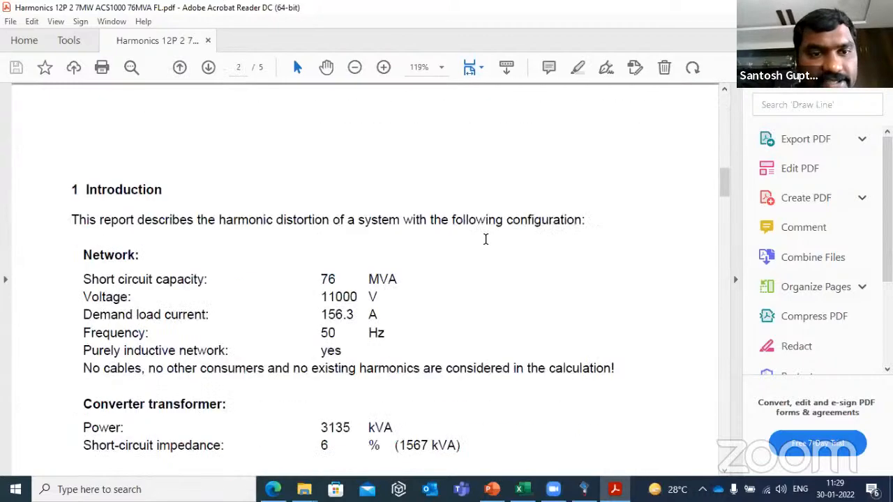
scroll(486, 239, down, 2)
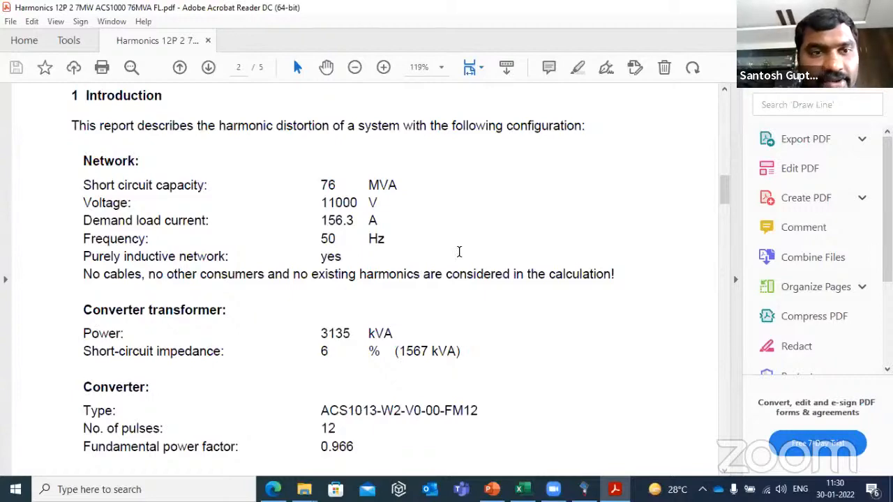
scroll(355, 272, up, 4)
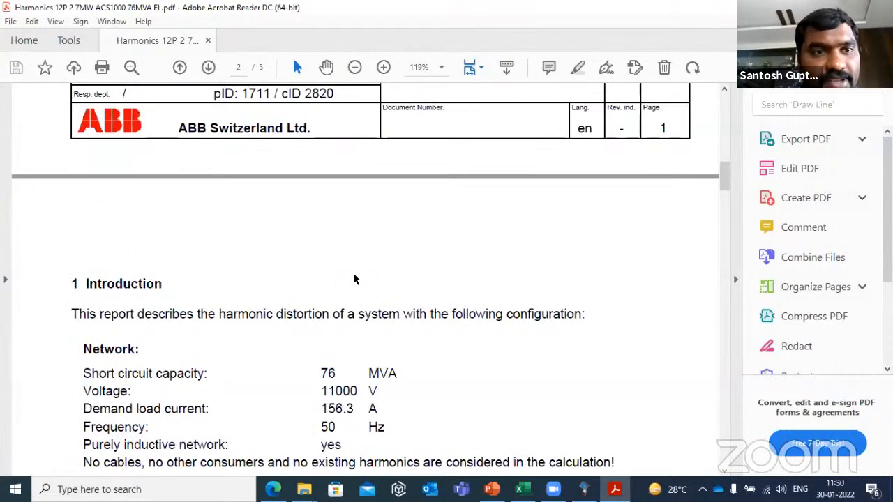
scroll(353, 279, up, 2)
scroll(353, 279, down, 6)
scroll(353, 279, down, 15)
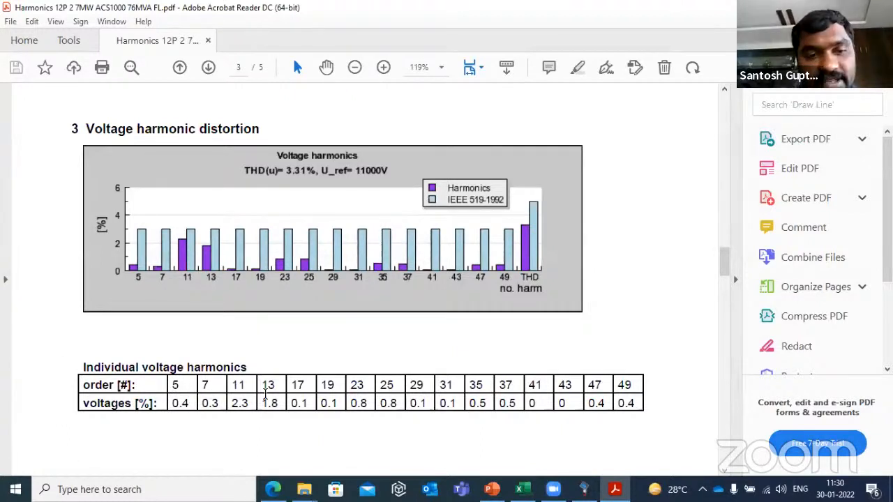
scroll(247, 398, down, 10)
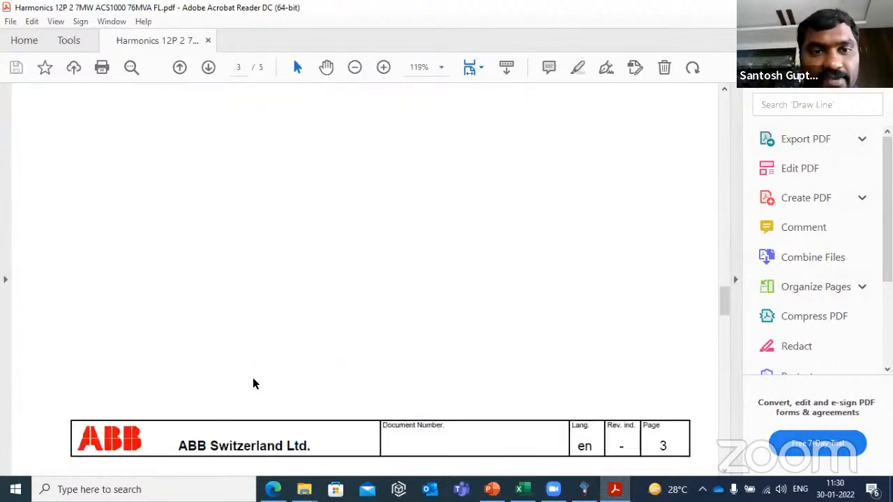
scroll(257, 382, down, 5)
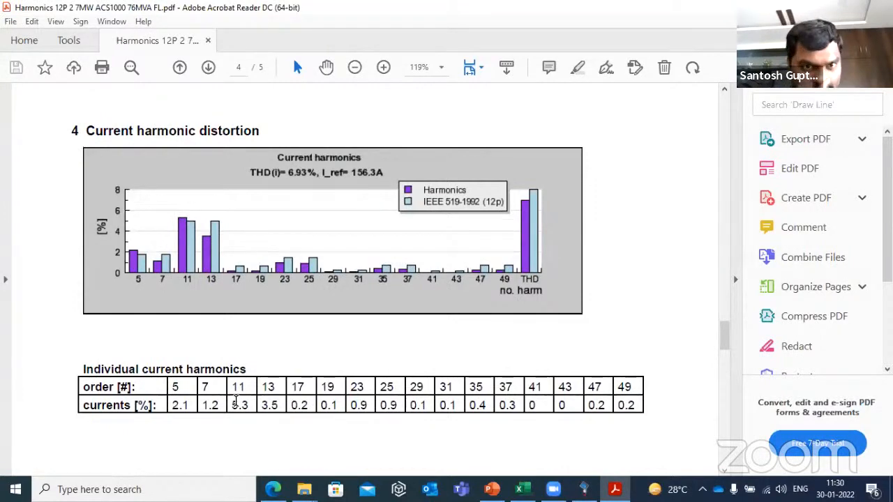
scroll(416, 335, up, 15)
scroll(416, 336, up, 10)
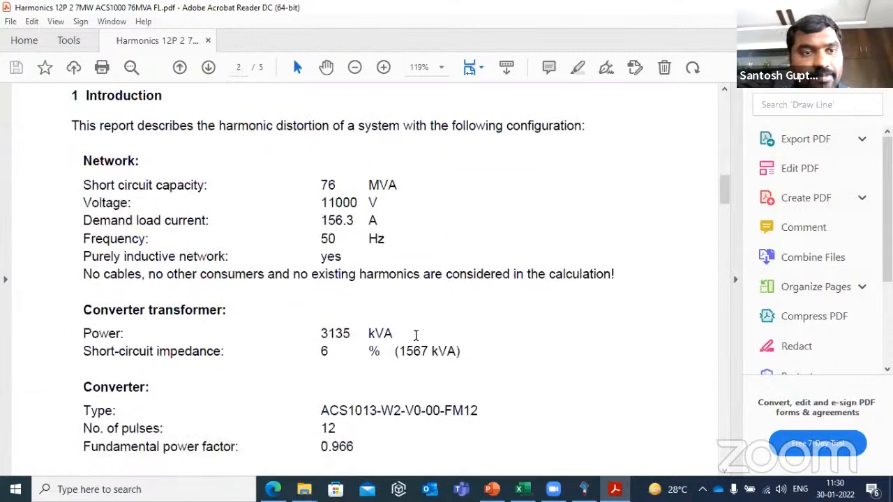
scroll(416, 336, down, 1)
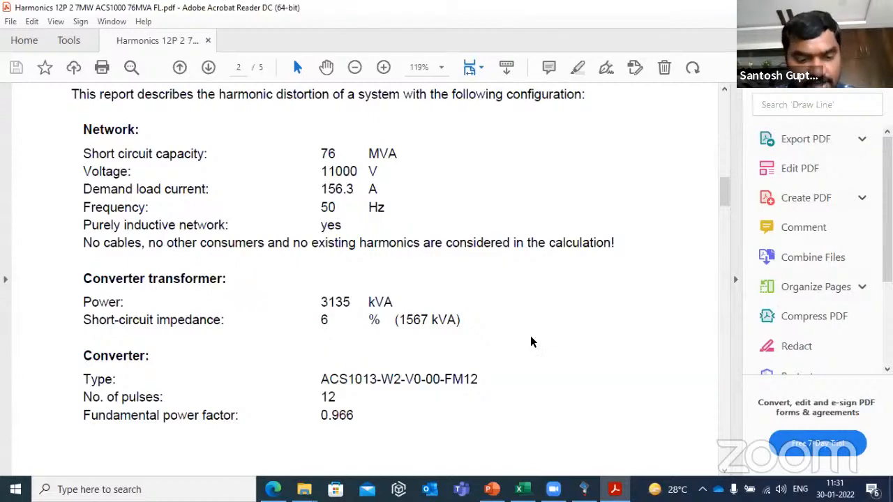
Switch back to ETAP and place a power grid near the upper part of the empty one-line diagram
click(585, 489)
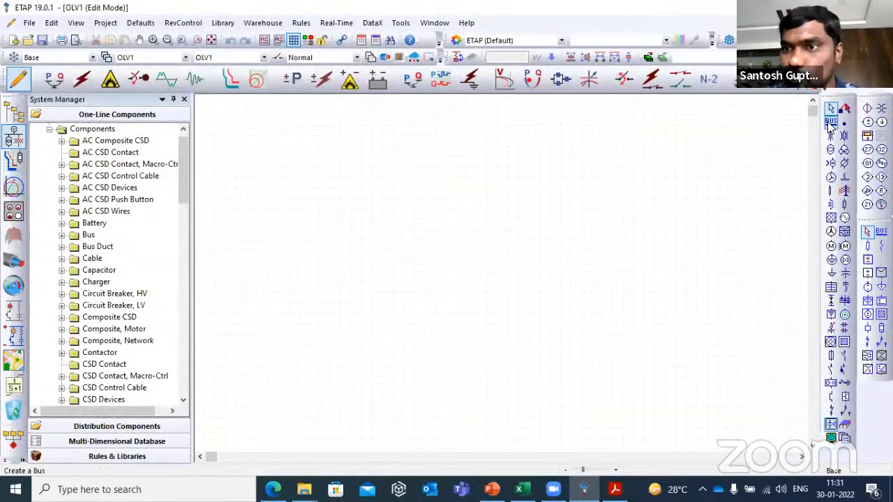
click(831, 218)
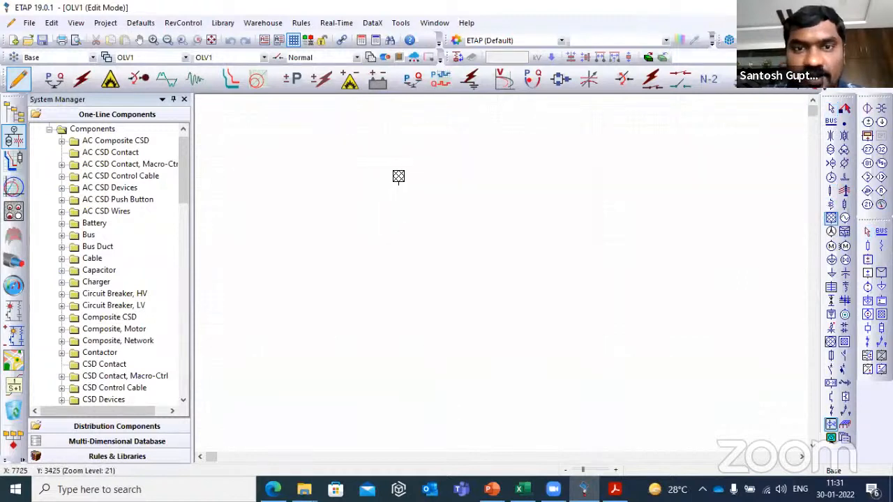
click(404, 174)
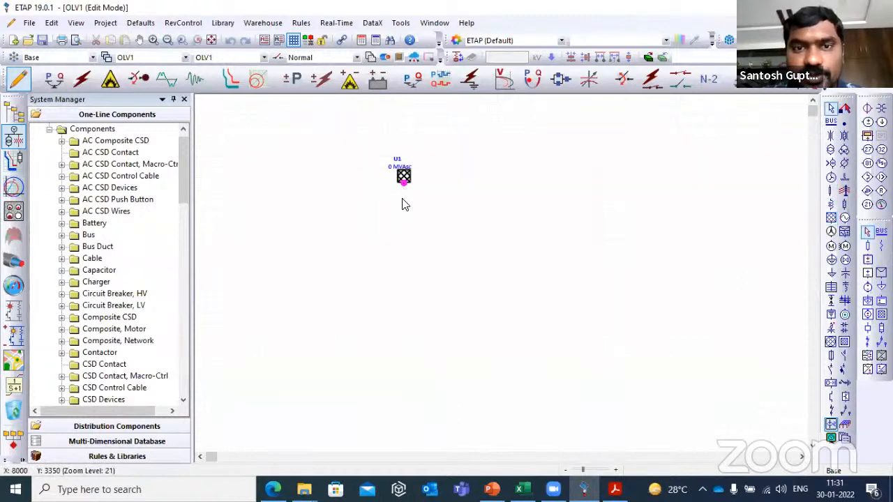
Add a bus below the power grid and move it so it is centred under the grid symbol
click(831, 124)
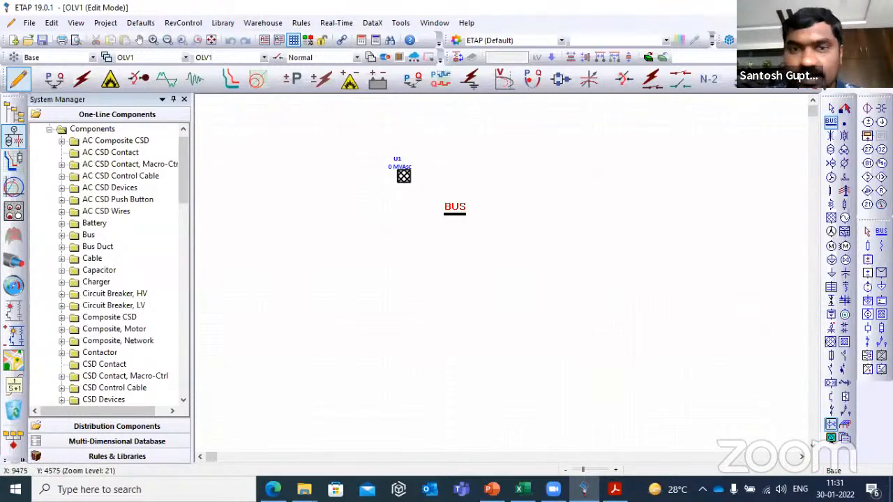
click(368, 232)
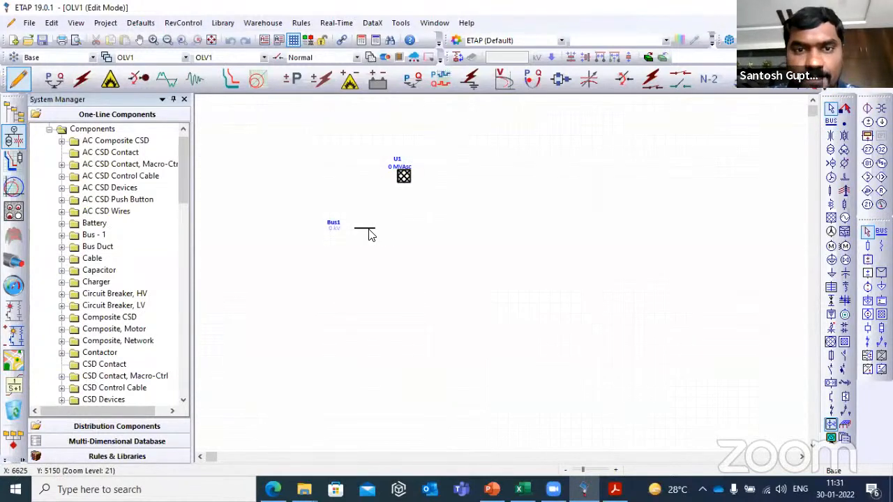
click(370, 233)
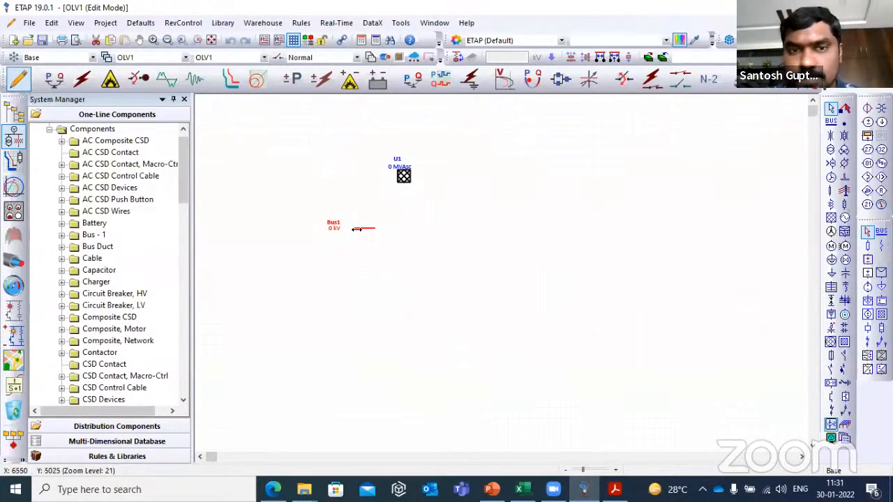
drag(362, 228, 403, 228)
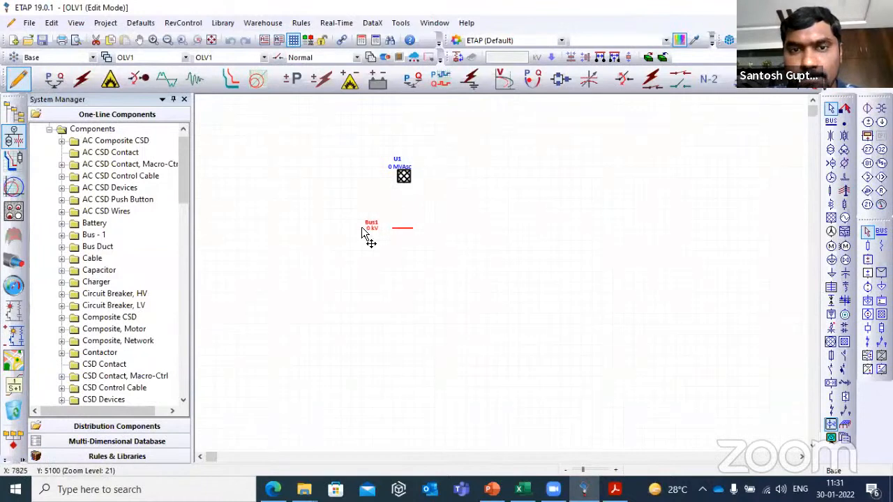
click(535, 251)
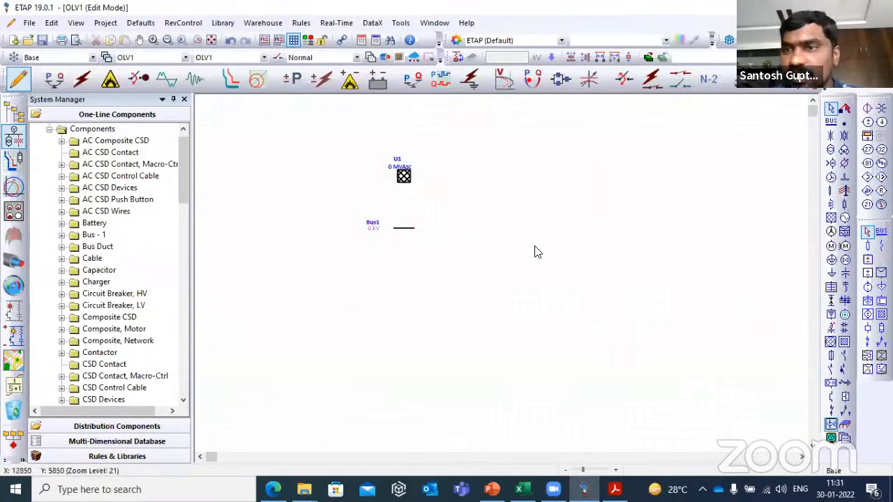
Place a cable, a second bus and a static load in a vertical line below the first bus
click(831, 191)
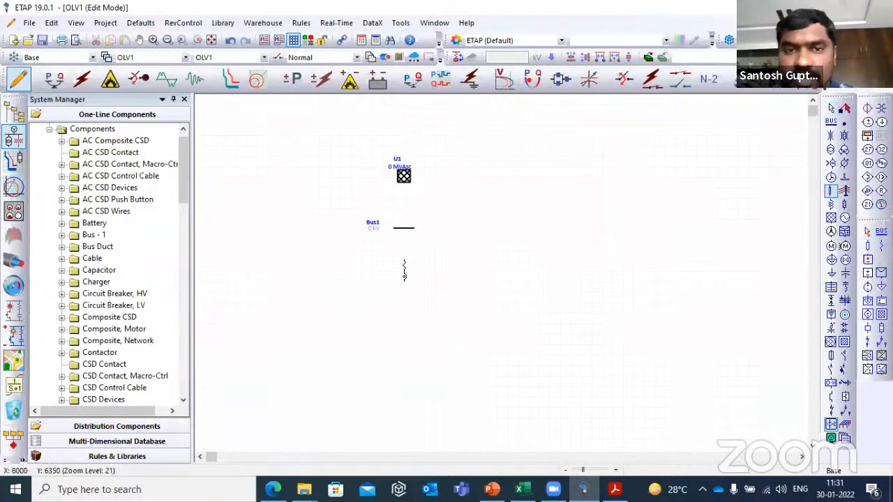
click(404, 269)
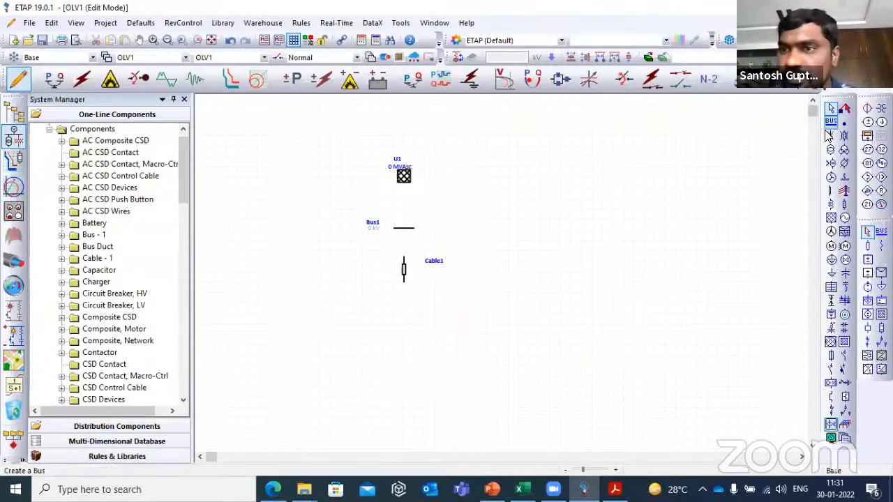
click(832, 122)
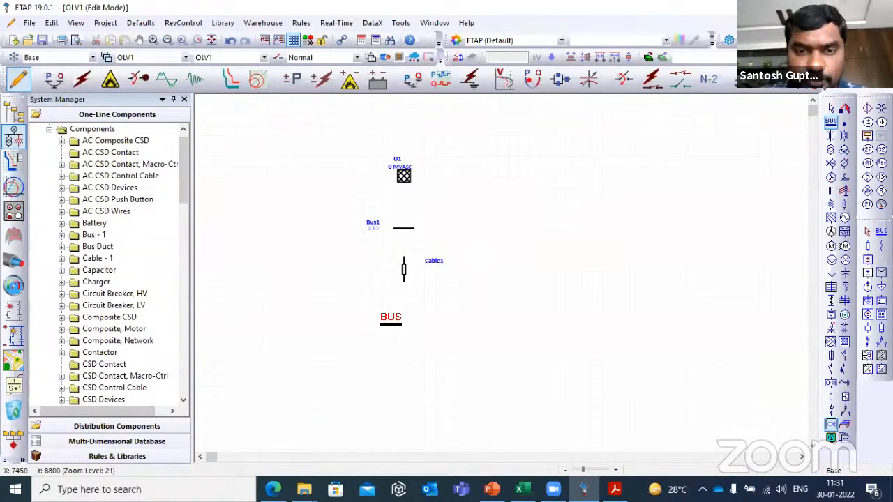
click(398, 321)
click(405, 327)
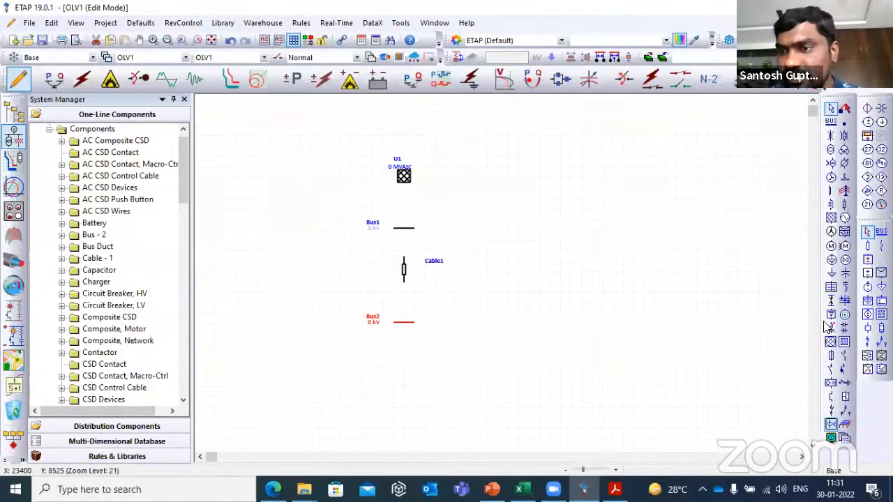
click(830, 273)
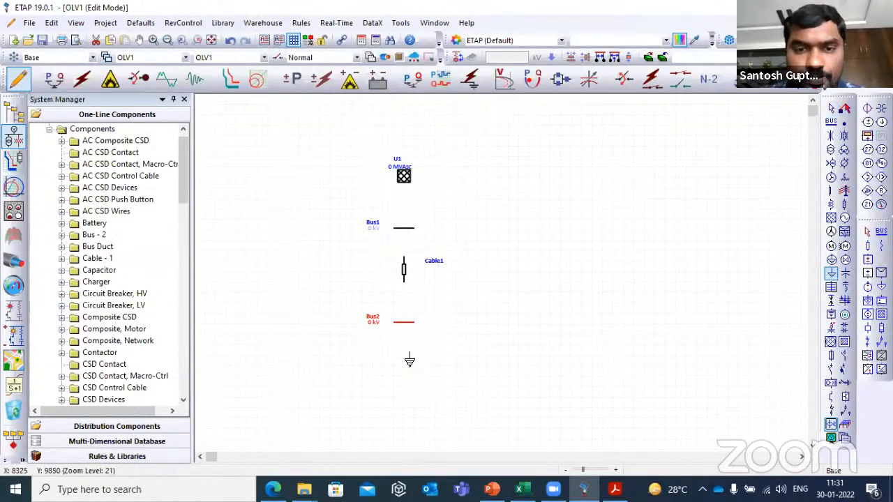
click(403, 360)
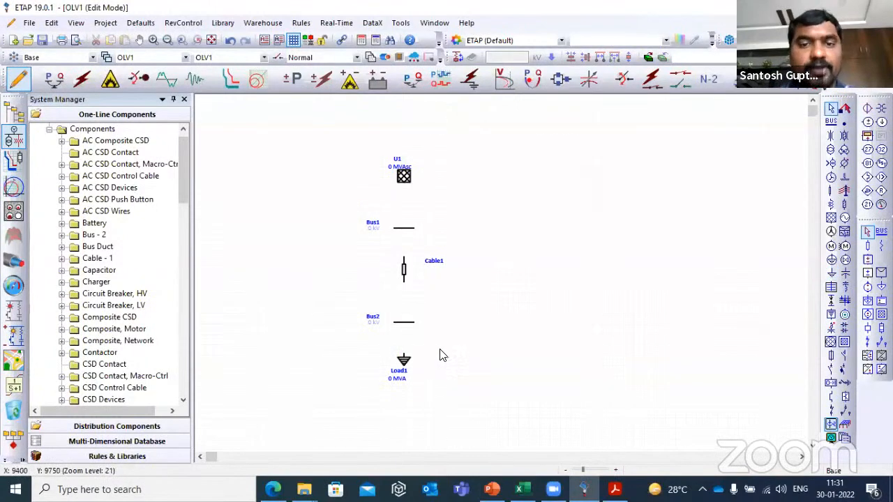
Set the power grid's rated voltage to 11 kV, taking the network voltage from the PDF report
double_click(404, 176)
click(310, 74)
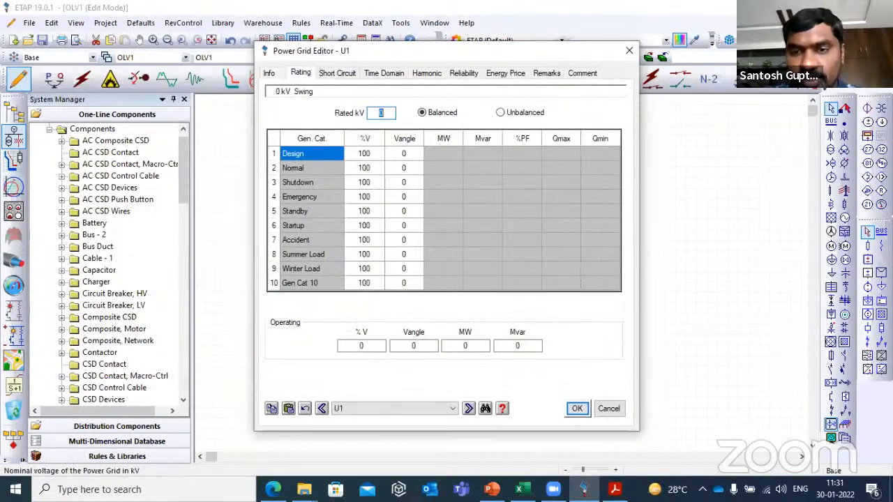
key(alt+Tab)
drag(379, 172, 322, 171)
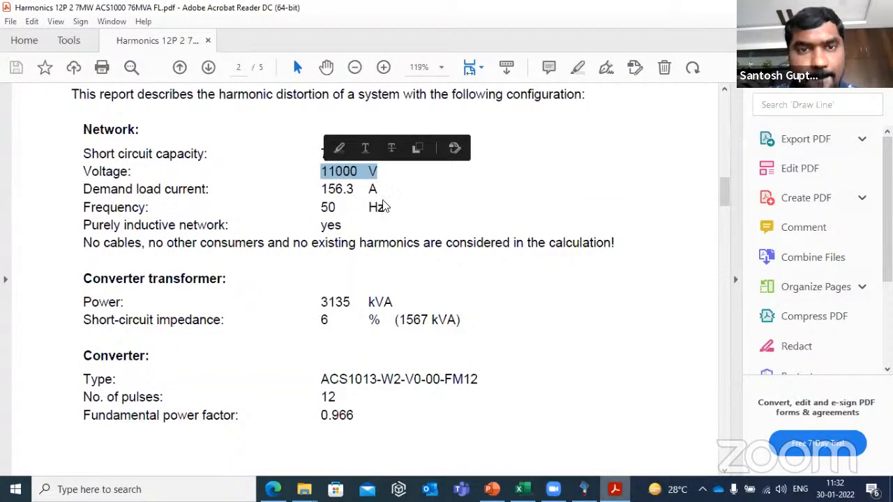
click(628, 483)
text(11)
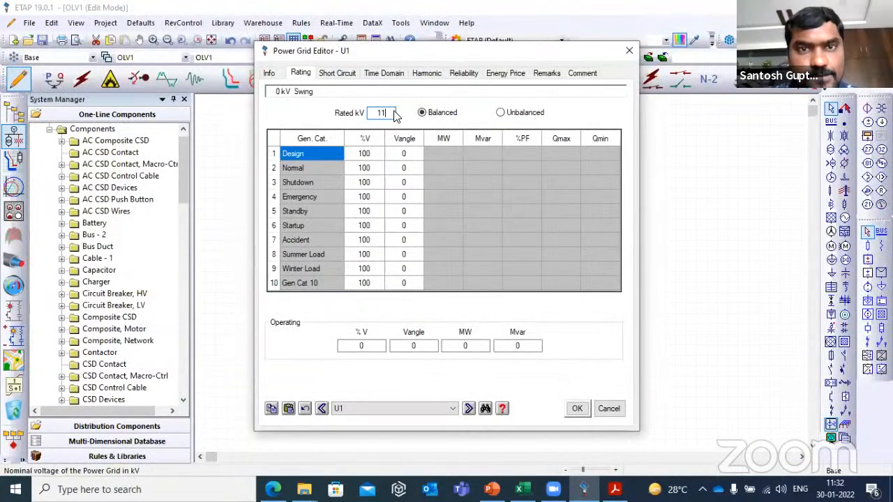
Set the power grid's three-phase short-circuit rating to 76 MVAsc, taking the short circuit capacity from the PDF report
click(337, 73)
click(615, 490)
drag(337, 149, 310, 147)
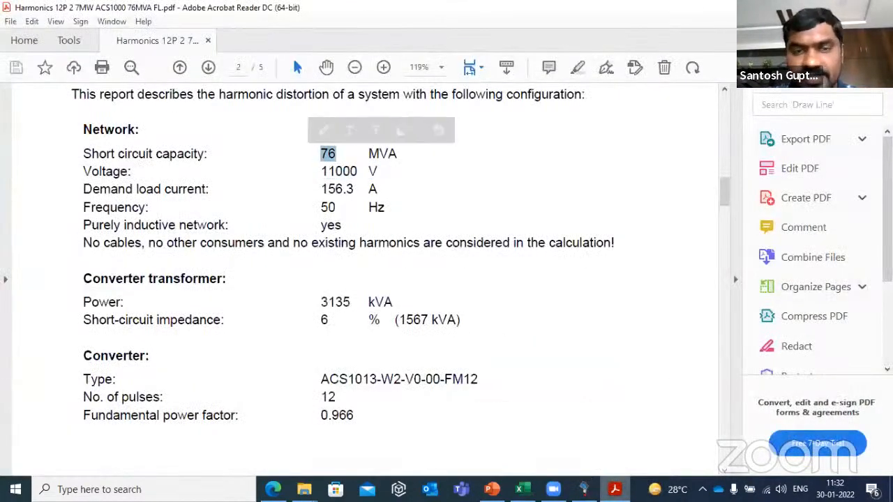
click(584, 489)
drag(330, 215, 263, 213)
text(76)
key(Tab)
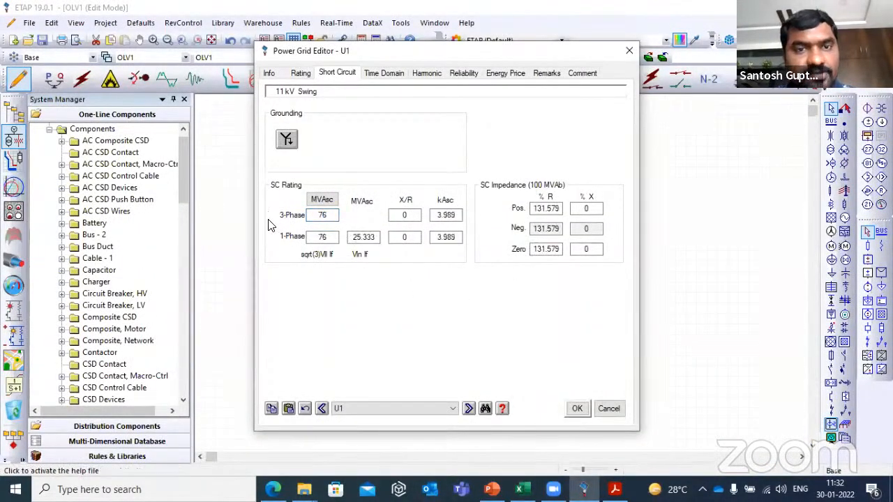
Set the power grid's three-phase X/R ratio to 9999 and accept the power grid settings
click(408, 215)
drag(407, 214, 377, 217)
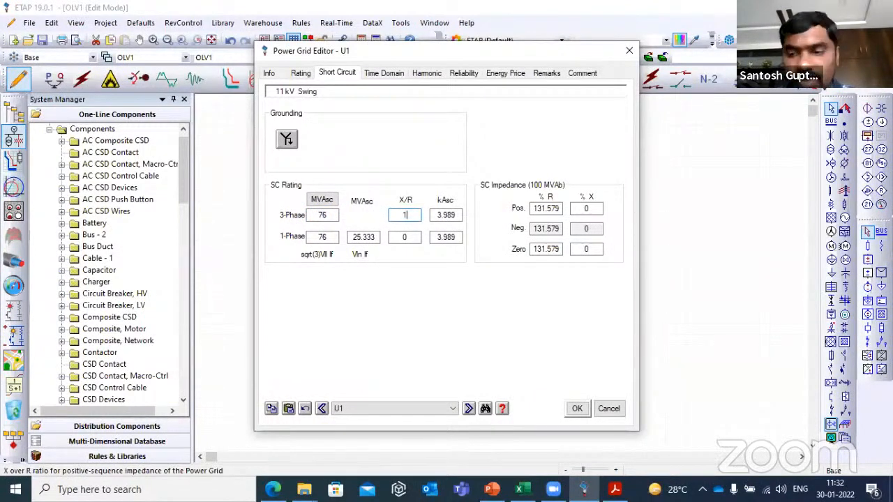
text(9)
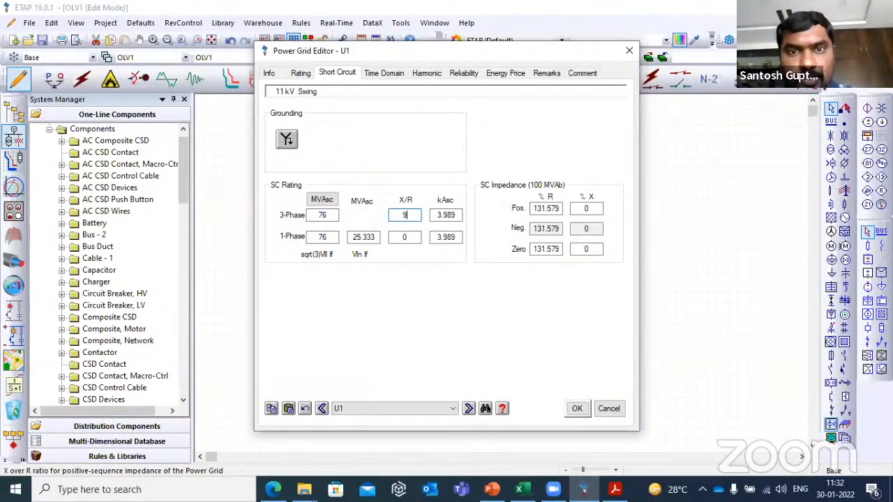
text(999)
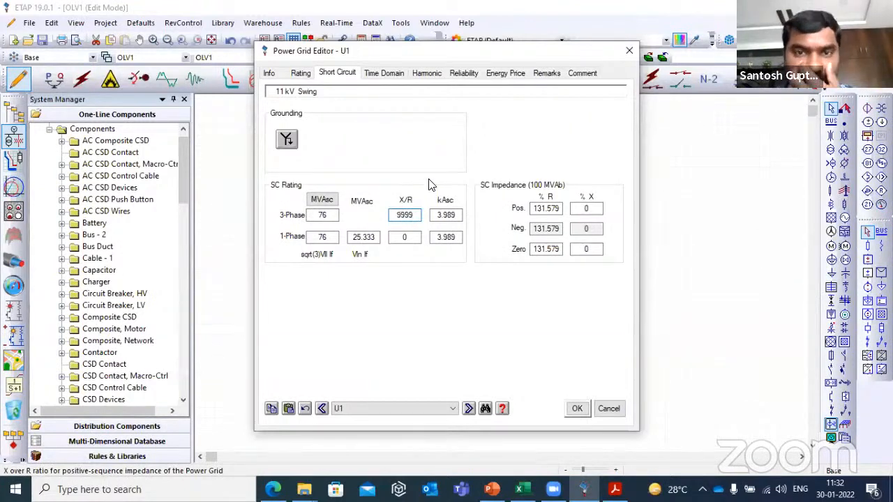
click(430, 179)
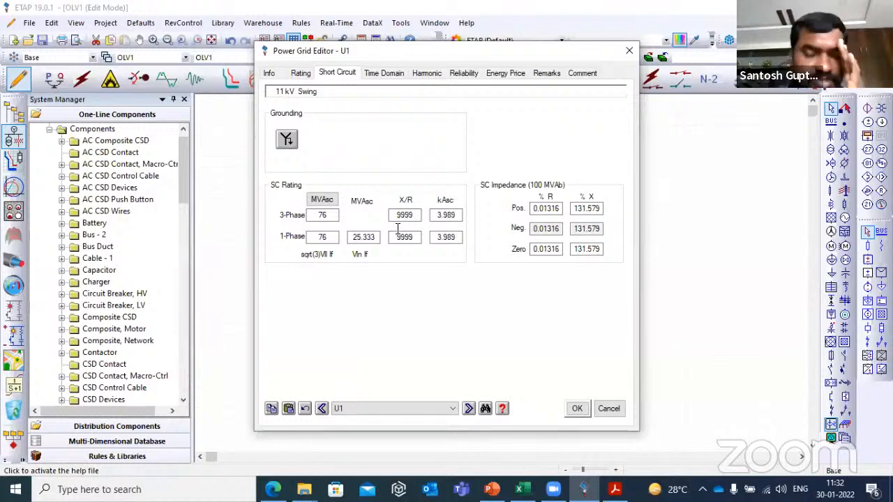
click(575, 408)
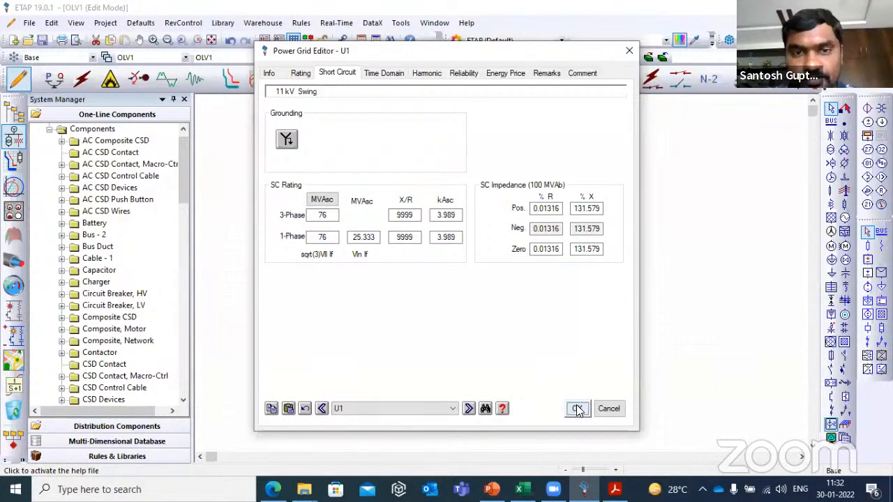
Connect the power grid to Bus1 and the cable between Bus1 and Bus2, and nudge the Bus1 label into place
drag(404, 181, 406, 233)
drag(404, 256, 403, 230)
drag(404, 282, 405, 324)
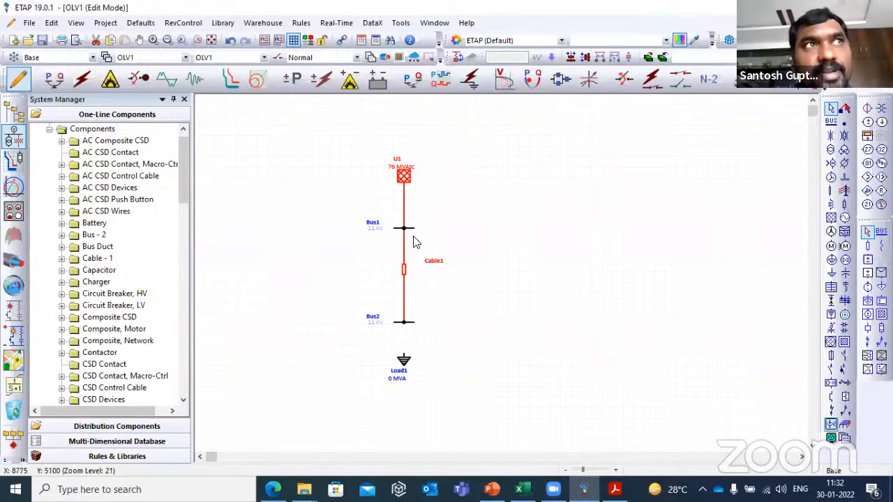
drag(374, 223, 378, 222)
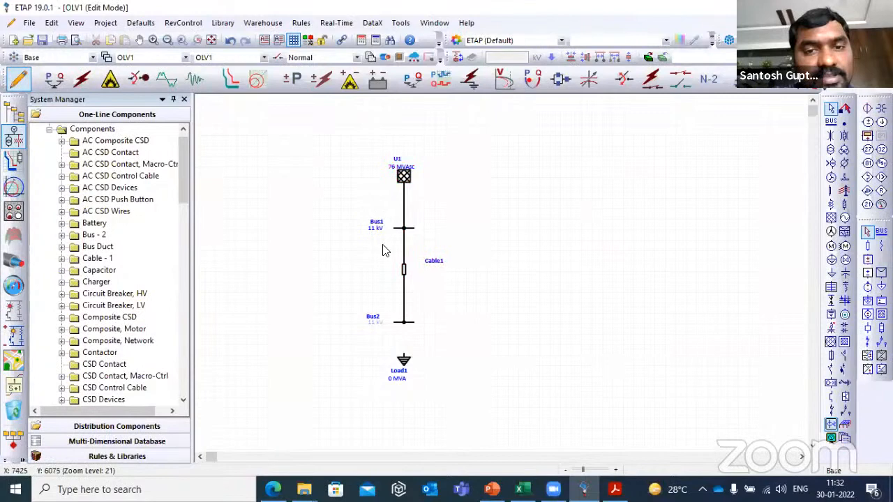
Open the cable library for Cable1 and filter it to 11 kV, three-core (3/C) cables
double_click(404, 275)
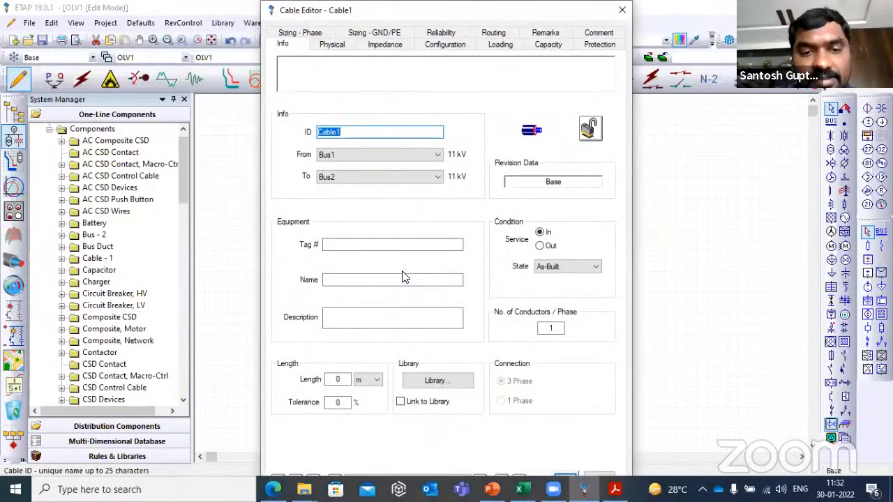
click(437, 384)
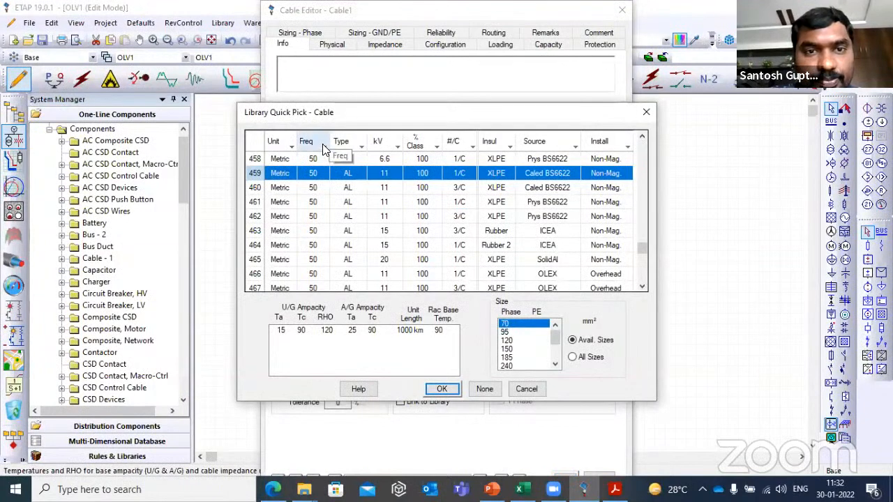
click(397, 146)
scroll(296, 299, down, 3)
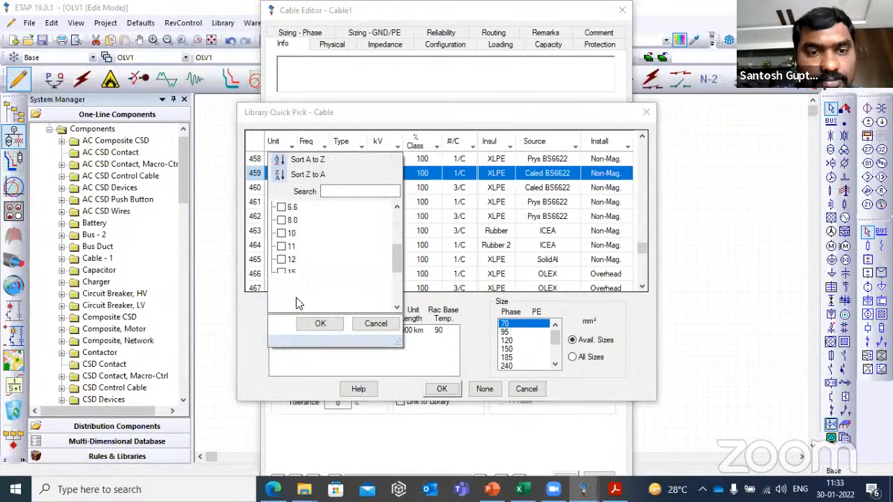
click(291, 247)
click(318, 325)
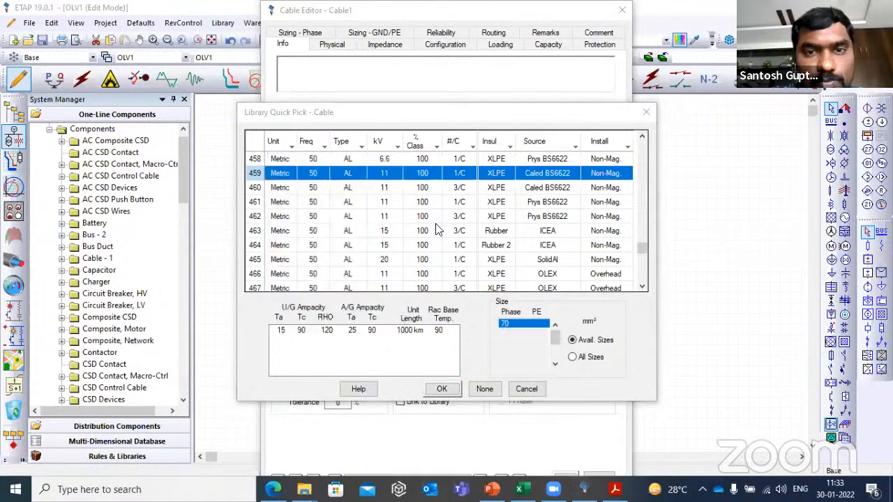
click(473, 146)
click(364, 208)
click(356, 233)
click(395, 324)
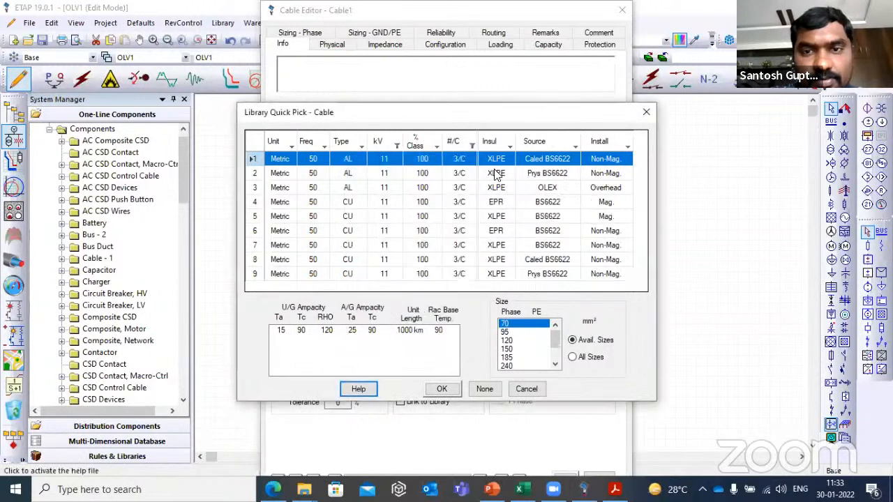
Filter the cable list to XLPE insulation and assign the aluminium Caled BS6622 cable in size 400 mm² to Cable1
click(511, 146)
click(413, 207)
click(408, 233)
click(433, 324)
scroll(555, 363, down, 1)
click(507, 357)
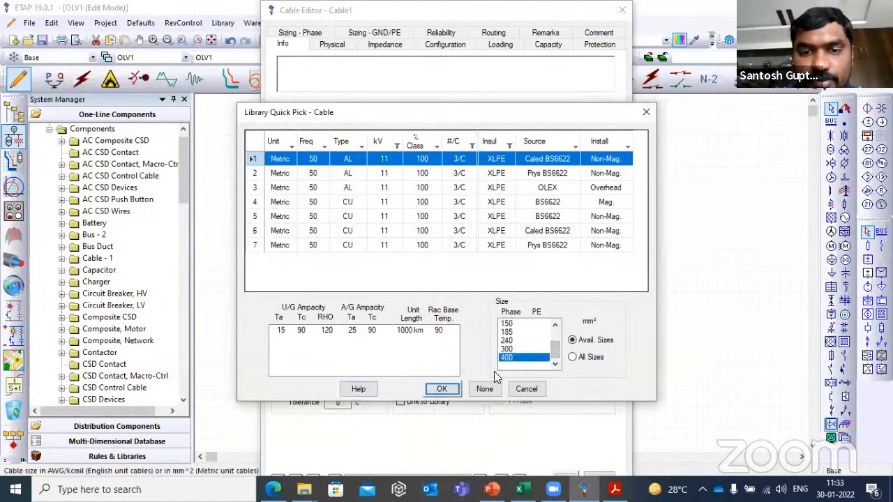
click(441, 389)
Set Cable1's length to 1 m and connect the static load to Bus2
click(337, 380)
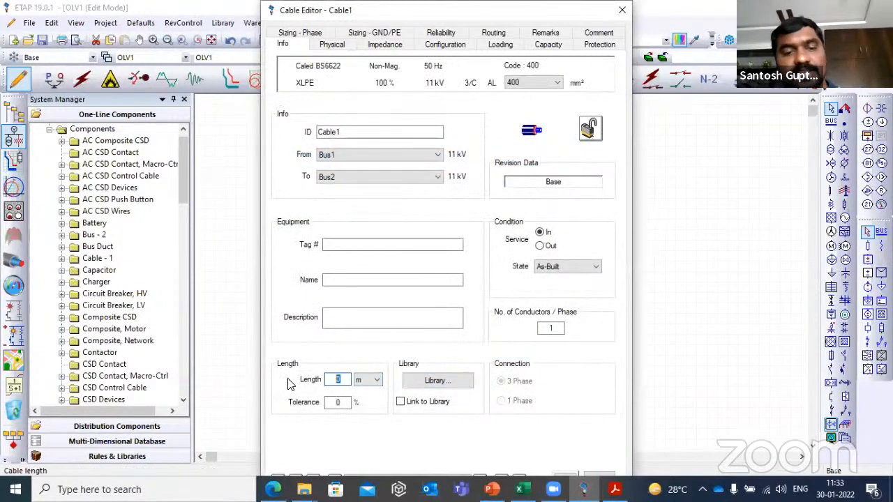
text(1)
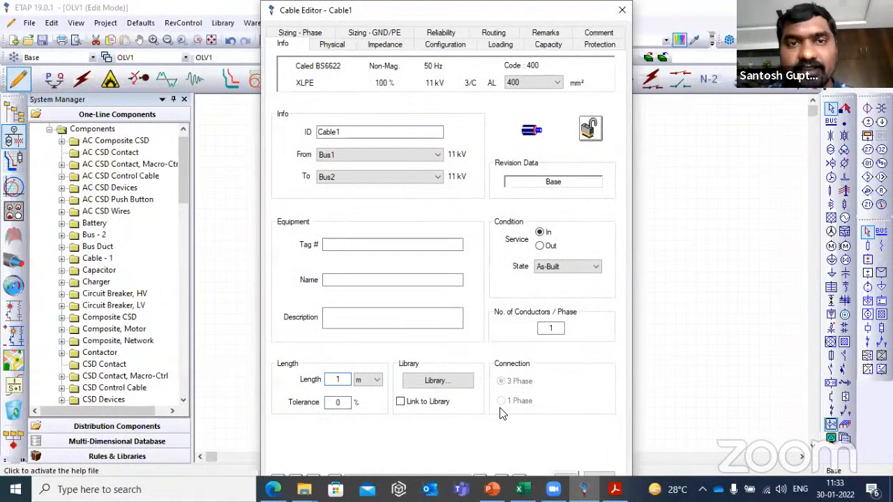
click(569, 476)
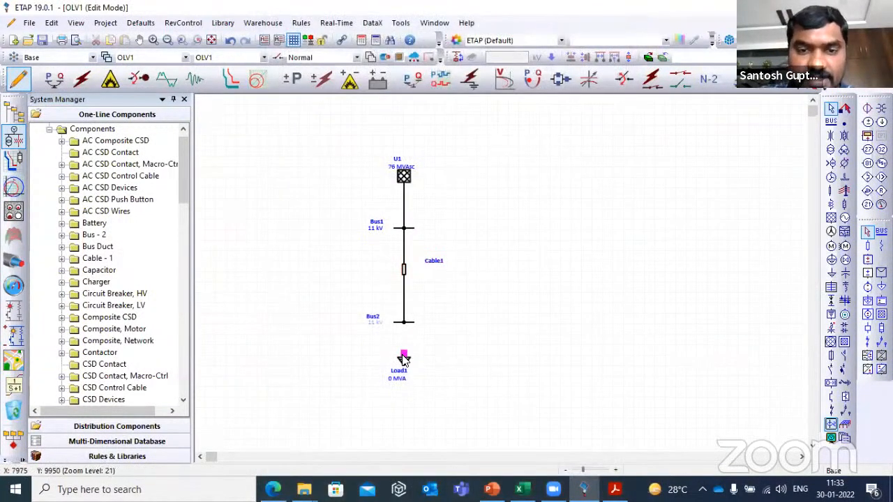
drag(404, 355, 404, 322)
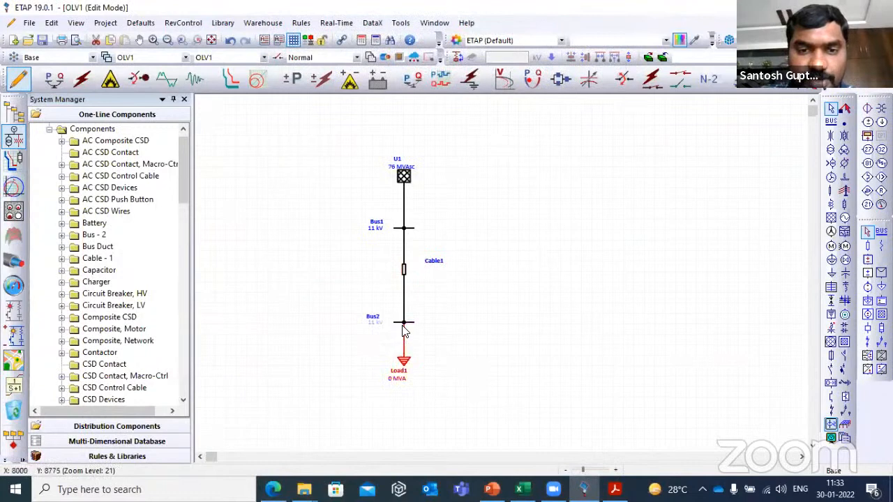
Open the static load's loading ratings and look up the demand load current and fundamental power factor in the PDF report
double_click(404, 362)
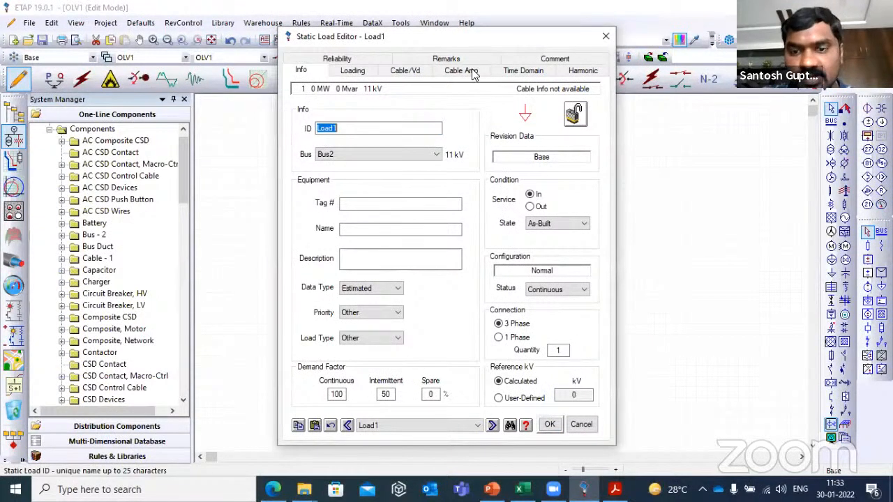
drag(309, 36, 480, 63)
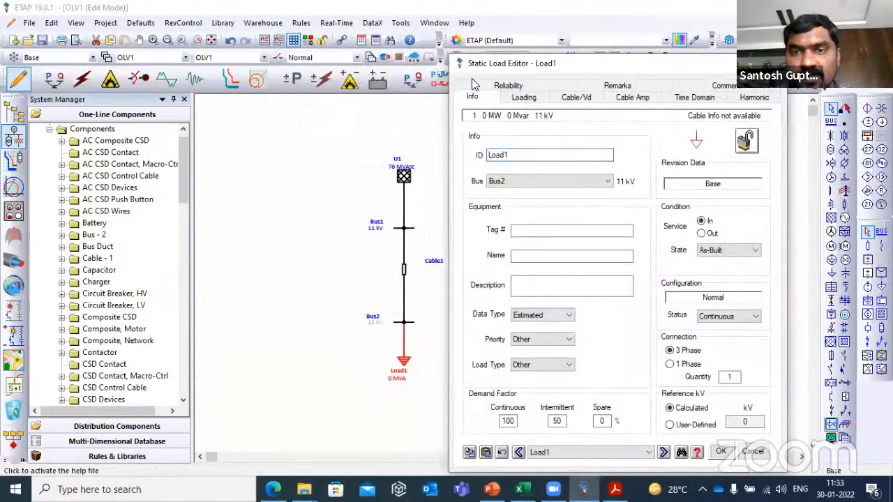
click(524, 98)
key(alt+Tab)
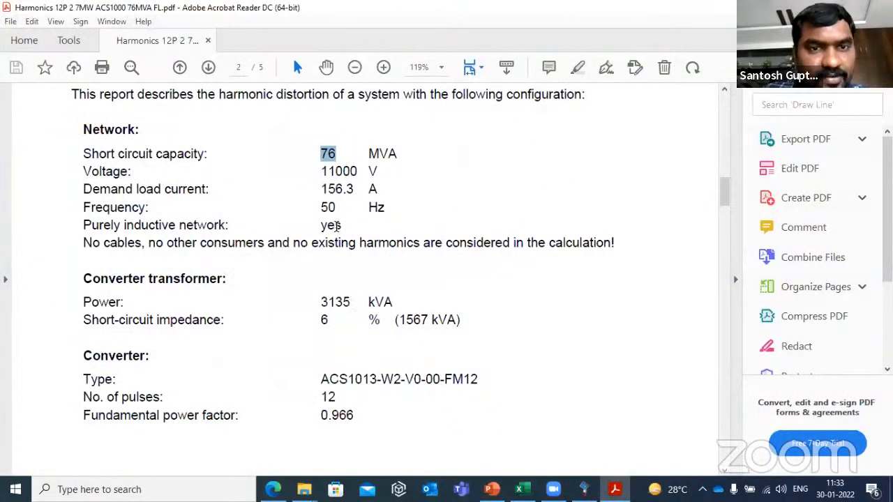
drag(354, 189, 312, 194)
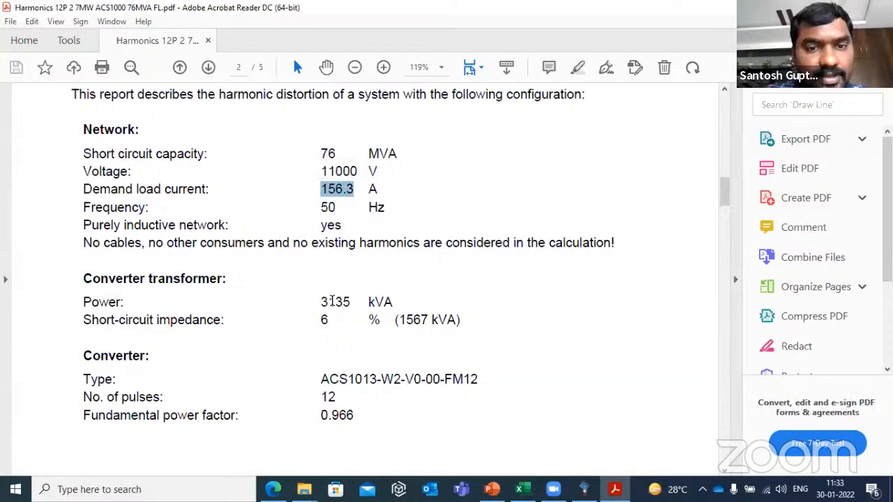
drag(357, 416, 310, 421)
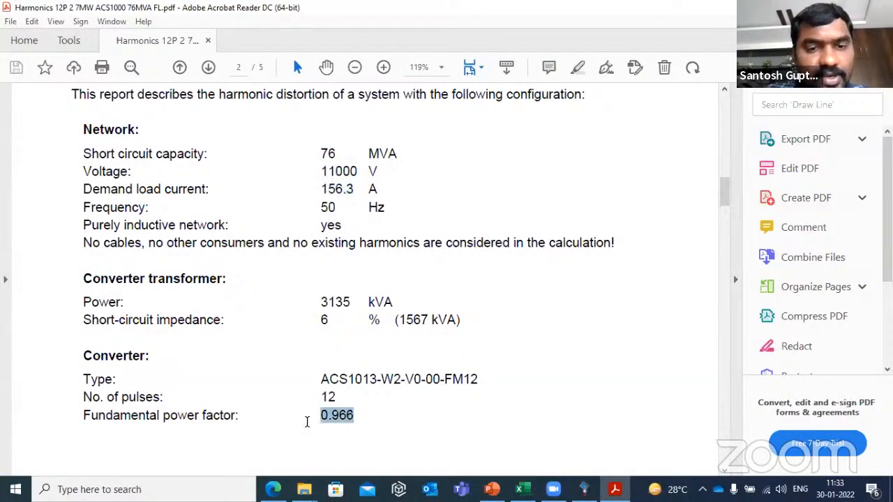
key(alt+Tab)
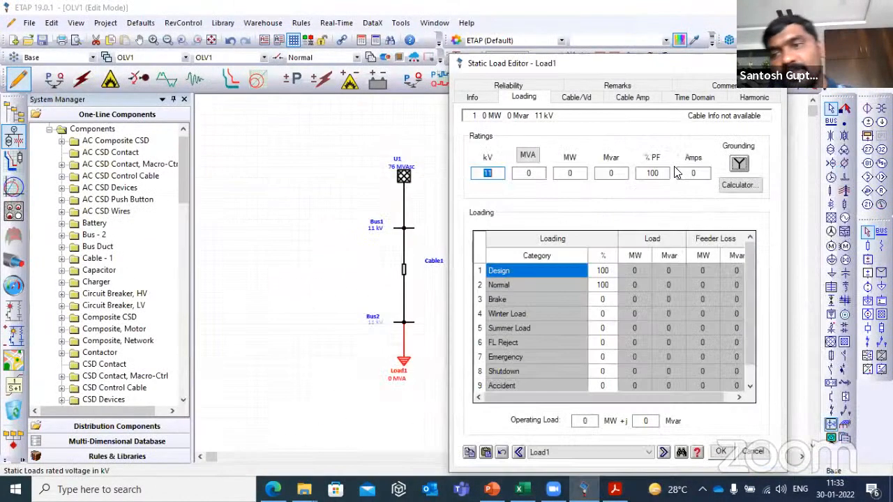
Set the static load's rated current to 156.3 A and its power factor to 96.6 %
text(156.3)
key(Tab)
drag(663, 173, 557, 161)
text(96.6)
click(577, 200)
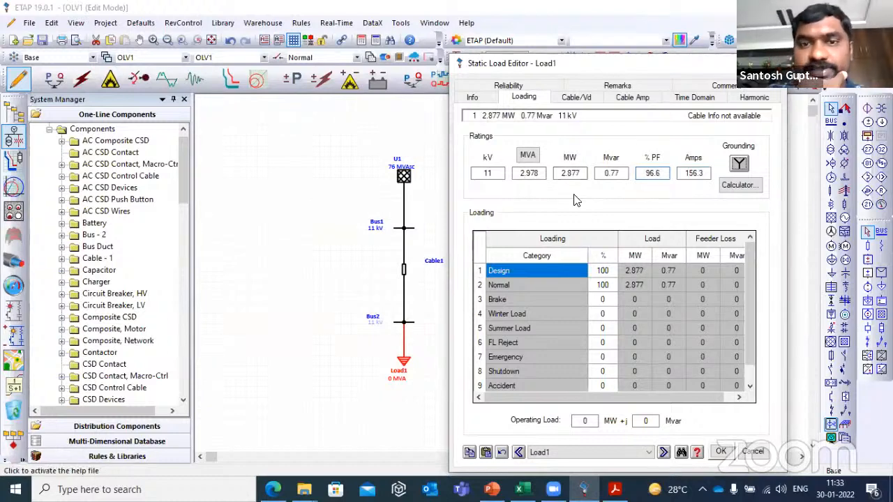
click(721, 452)
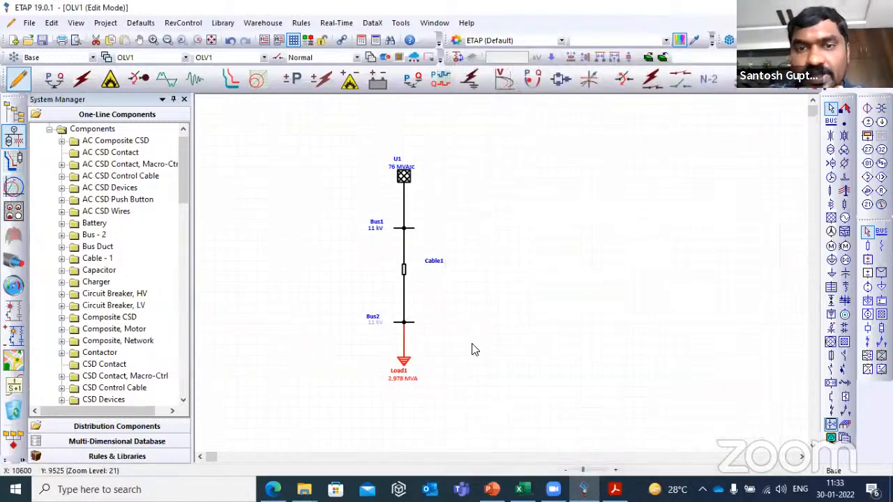
Switch to Harmonic Analysis mode, move the study case toolbar into view, and review the HA study case's loading and generation categories
click(166, 81)
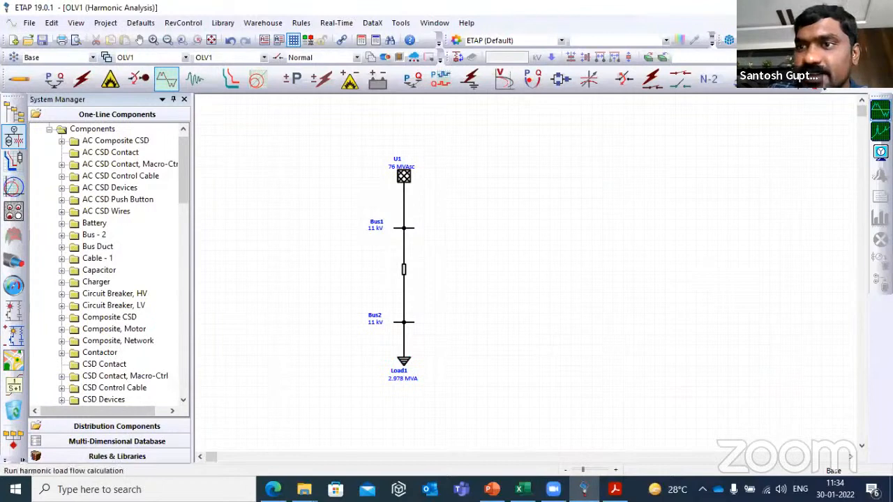
drag(744, 58, 641, 109)
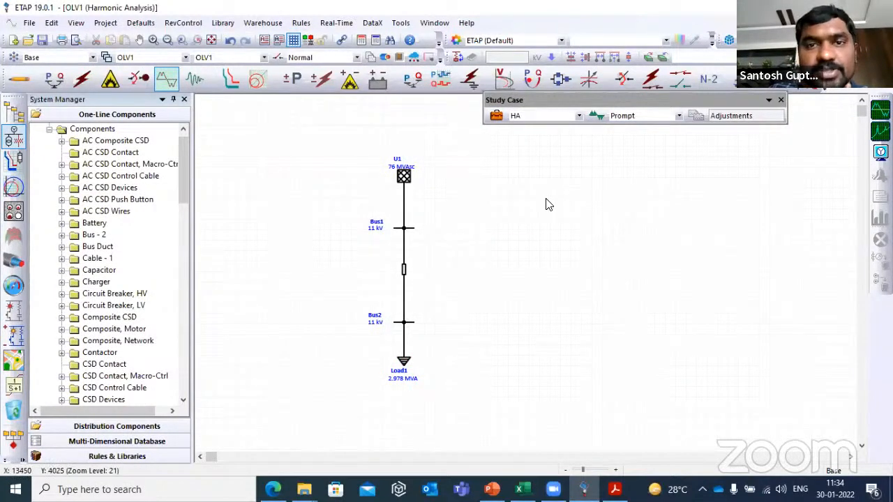
click(497, 116)
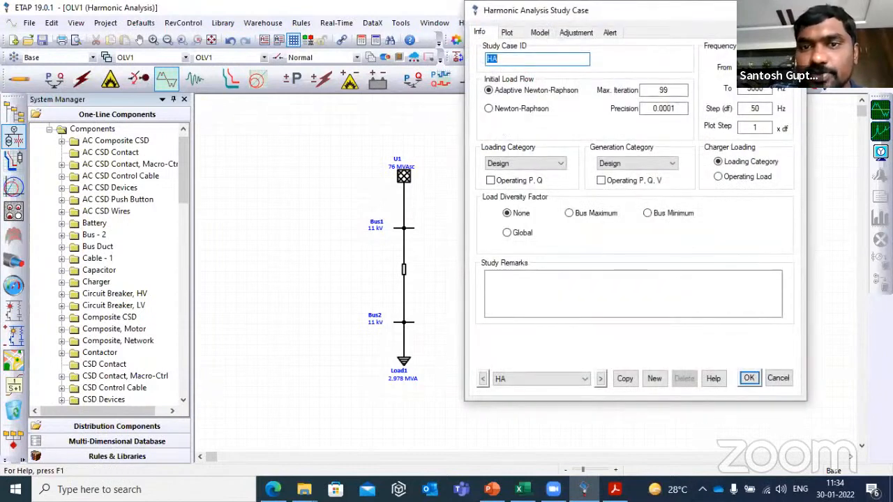
drag(560, 10, 555, 76)
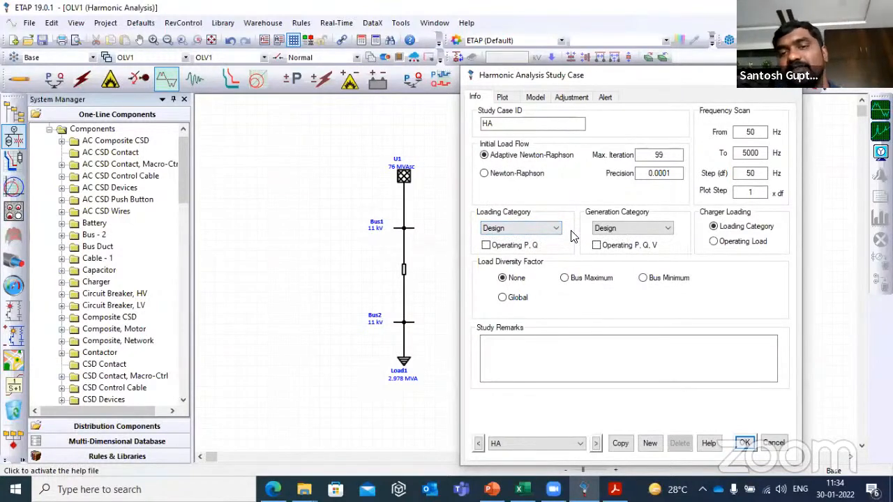
click(744, 443)
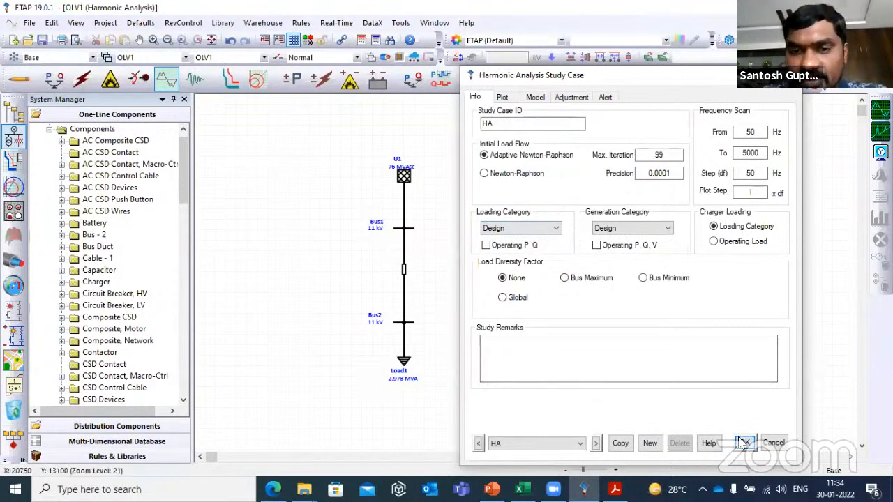
Review the generation categories in power grid U1's ratings and the loading categories of static load Load1
double_click(409, 180)
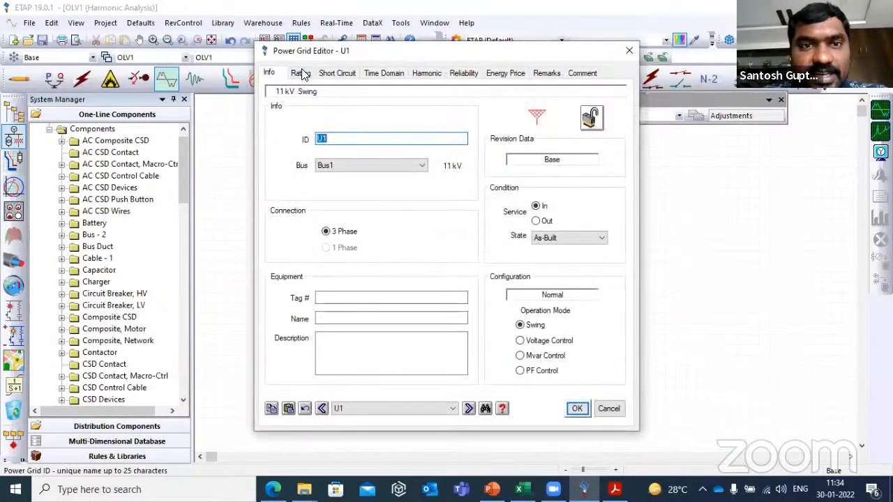
click(300, 73)
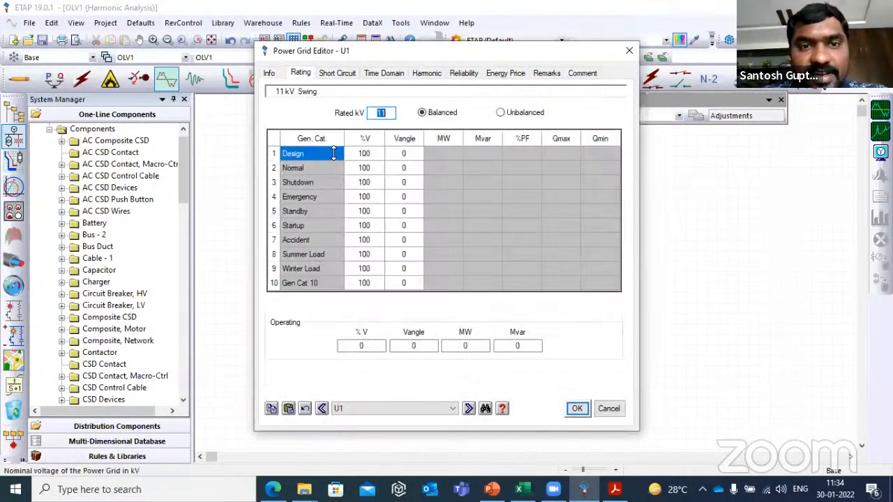
click(607, 409)
double_click(406, 363)
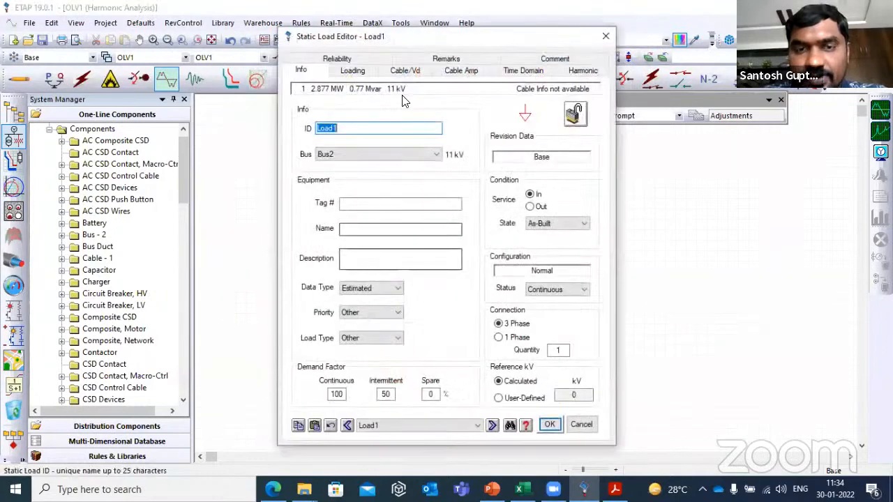
click(353, 70)
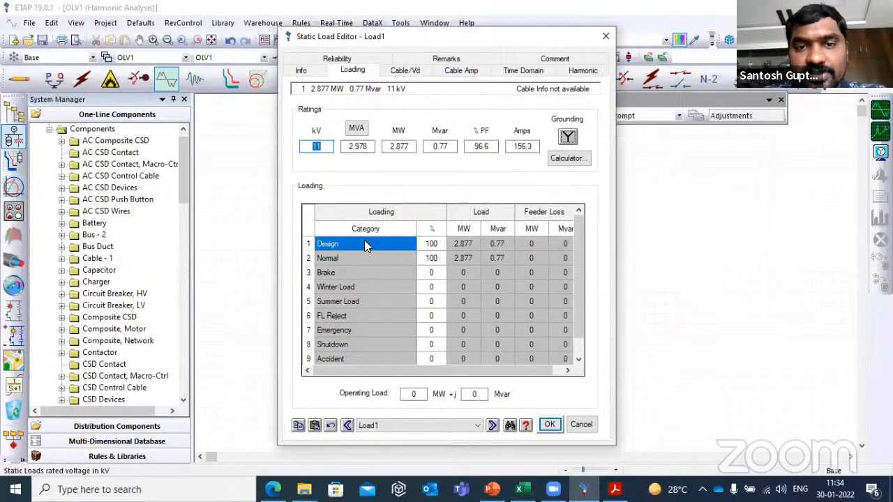
click(582, 425)
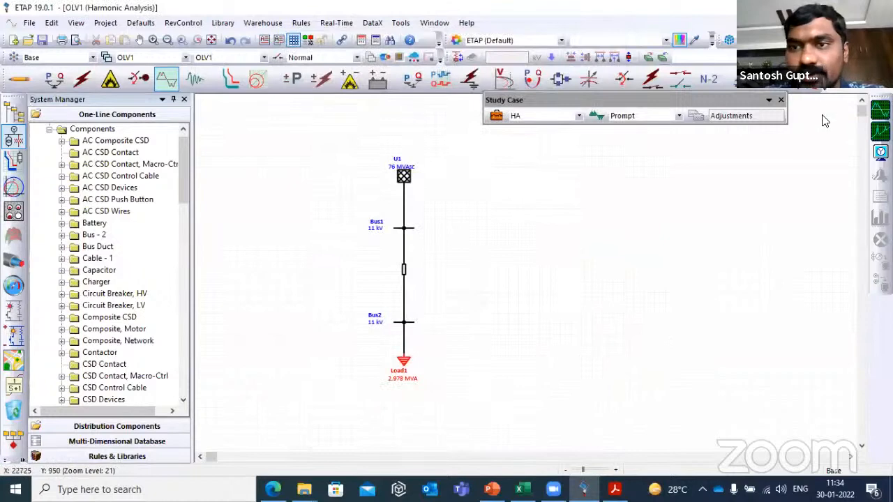
In the HA study case, mark Bus1, Bus2 and Cable1 for plotting and tabulation
click(496, 116)
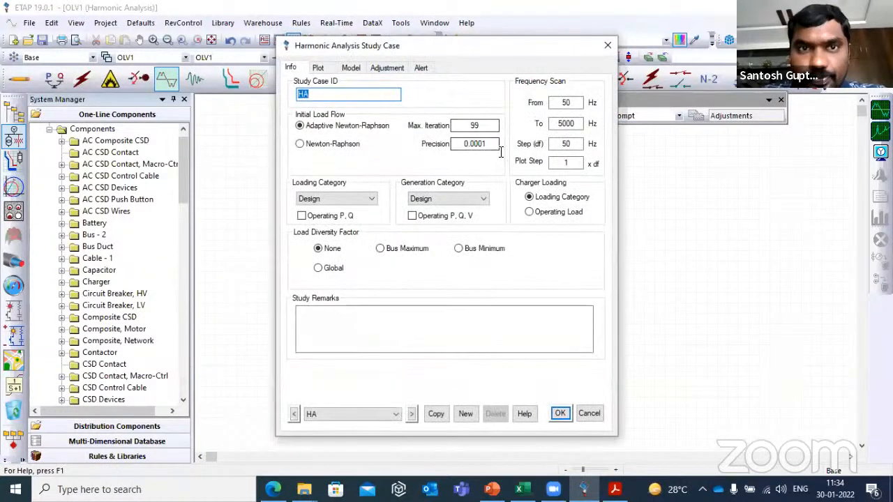
click(501, 106)
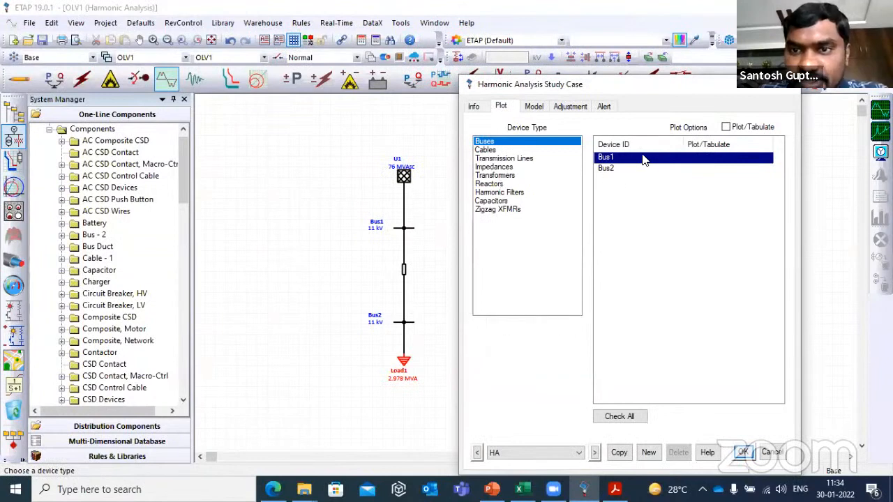
click(687, 162)
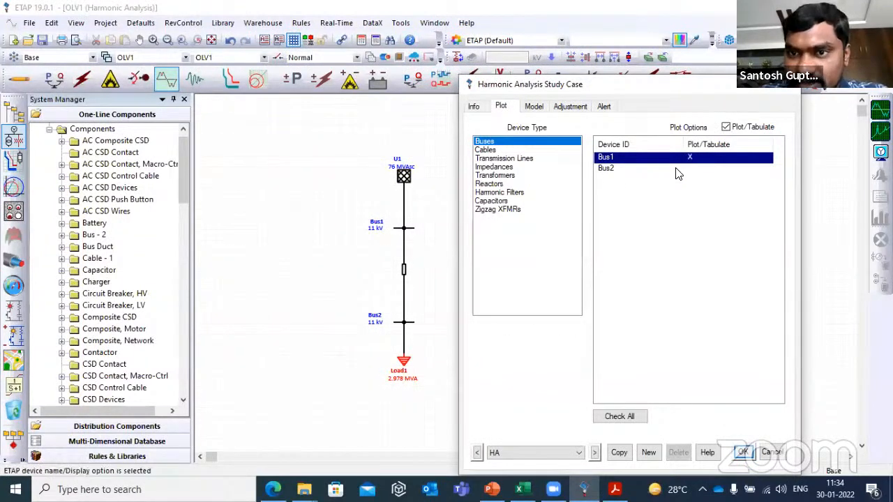
click(681, 169)
click(501, 152)
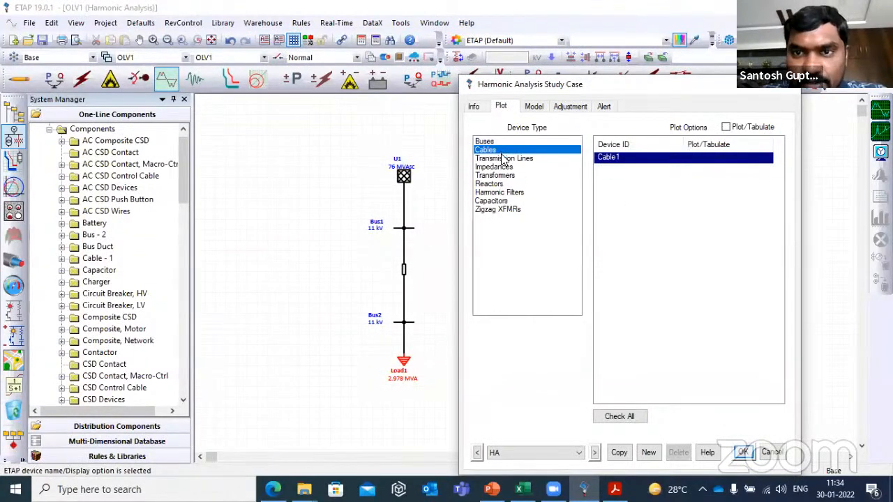
click(666, 163)
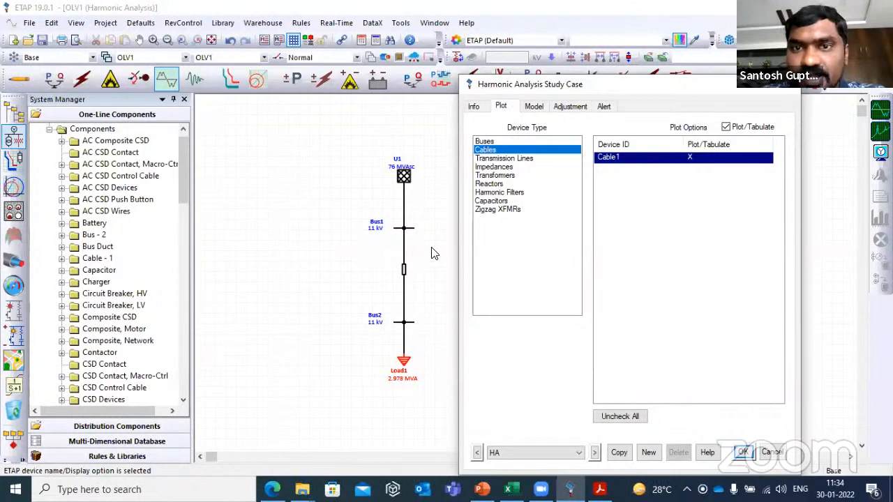
Review the study case's harmonic source model and tolerance adjustment settings, and accept the study case
click(535, 108)
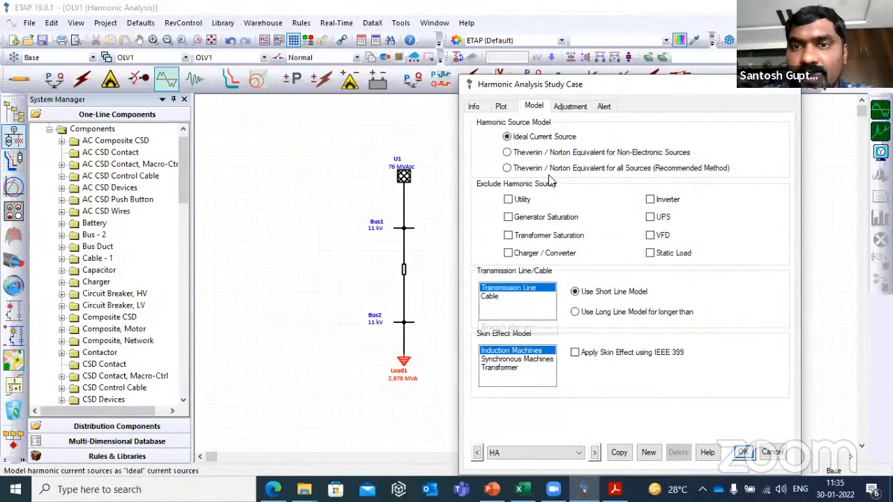
click(569, 107)
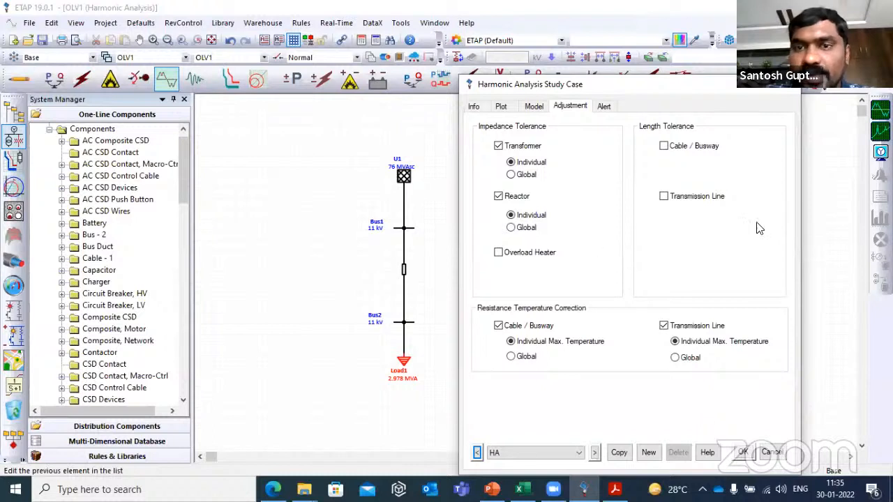
click(742, 454)
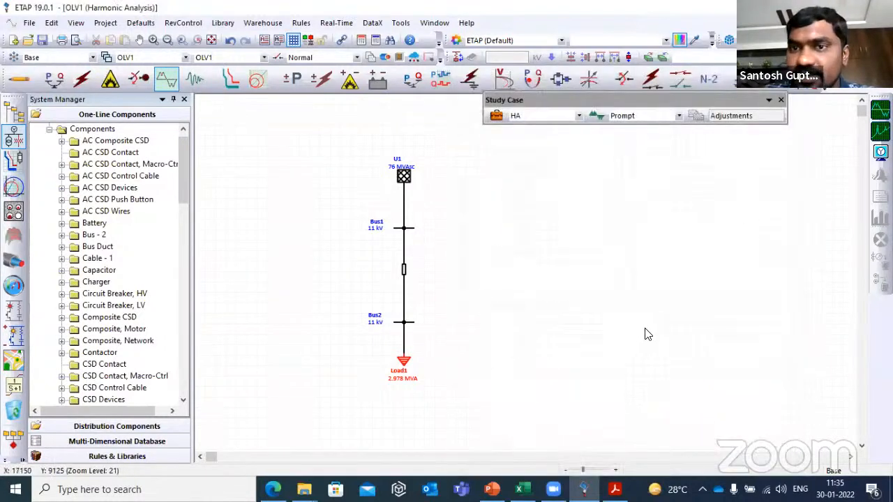
Run the harmonic load flow and name its output file HA
click(881, 112)
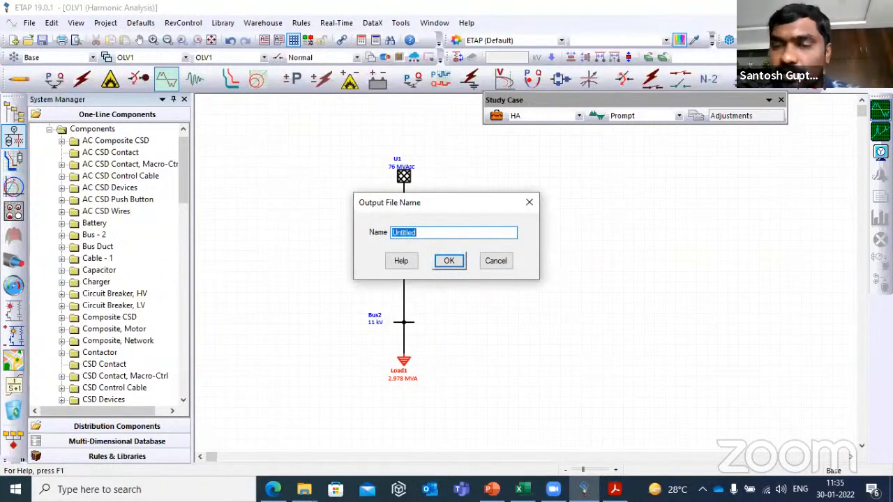
text(HA)
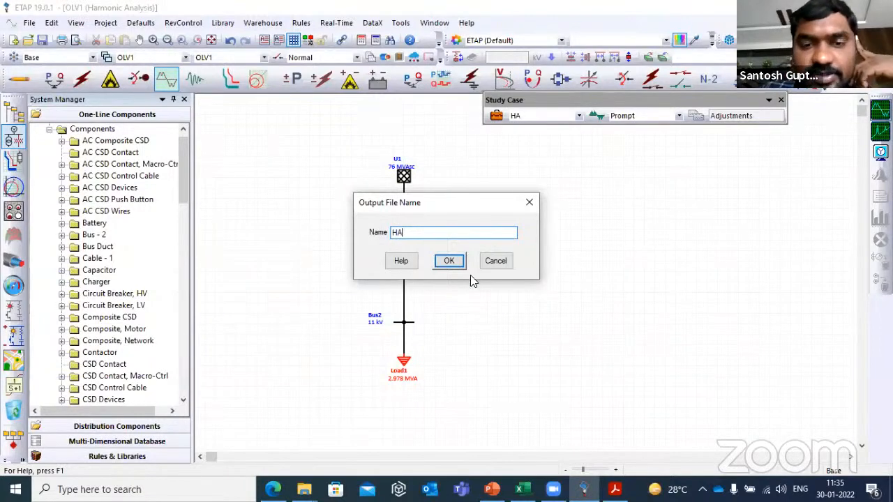
click(449, 262)
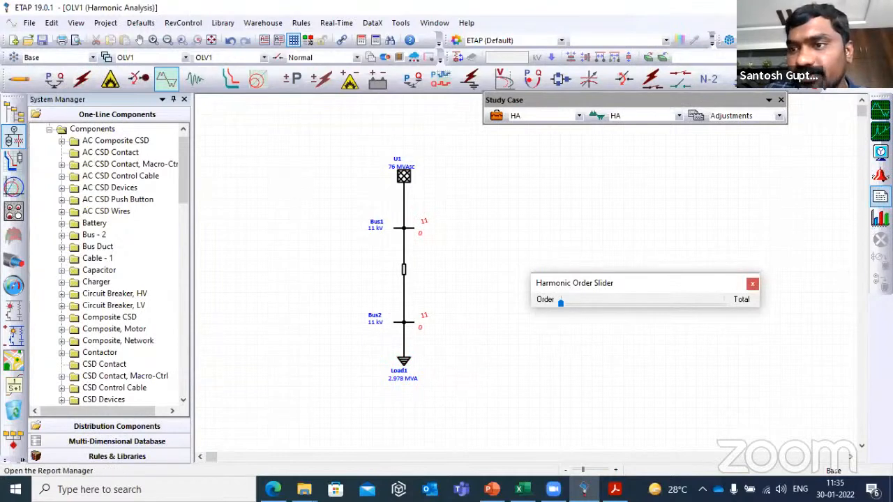
Set the harmonic analysis display options to show bus voltage units and branch current on the one-line diagram
click(879, 153)
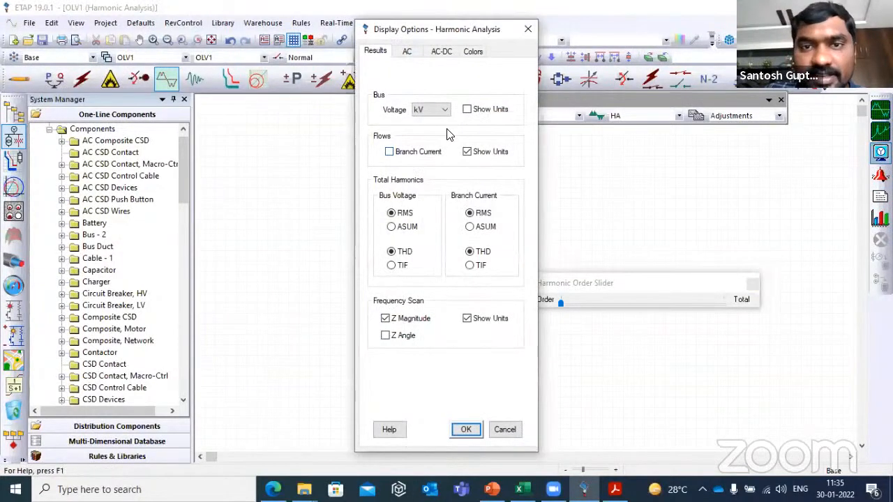
click(468, 110)
click(390, 152)
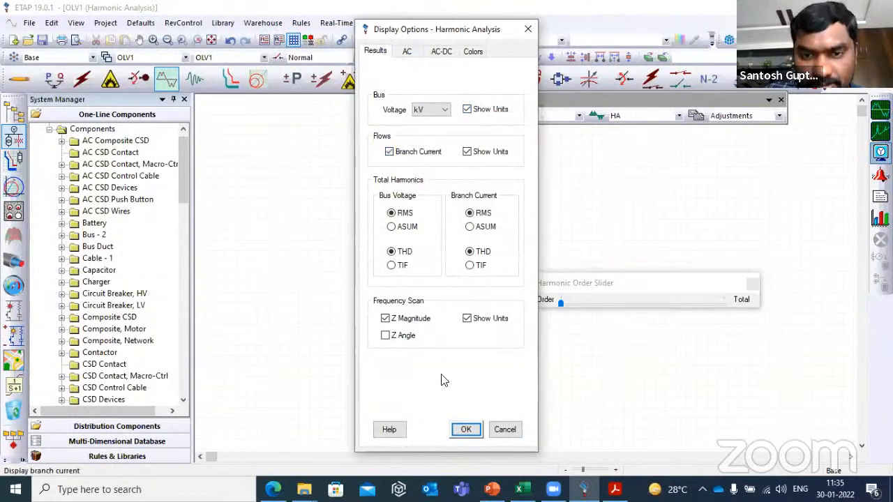
click(466, 429)
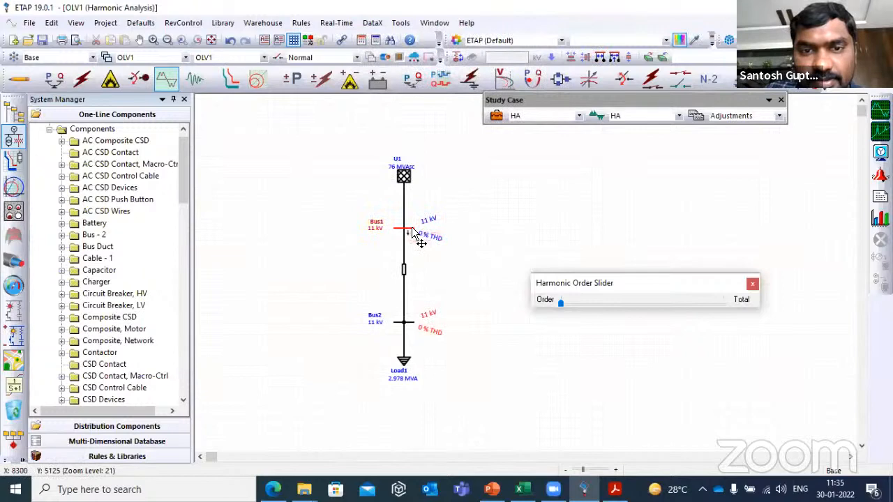
Lengthen Bus1 and Bus2 on the one-line diagram to make room for the result annotations
drag(452, 234, 464, 233)
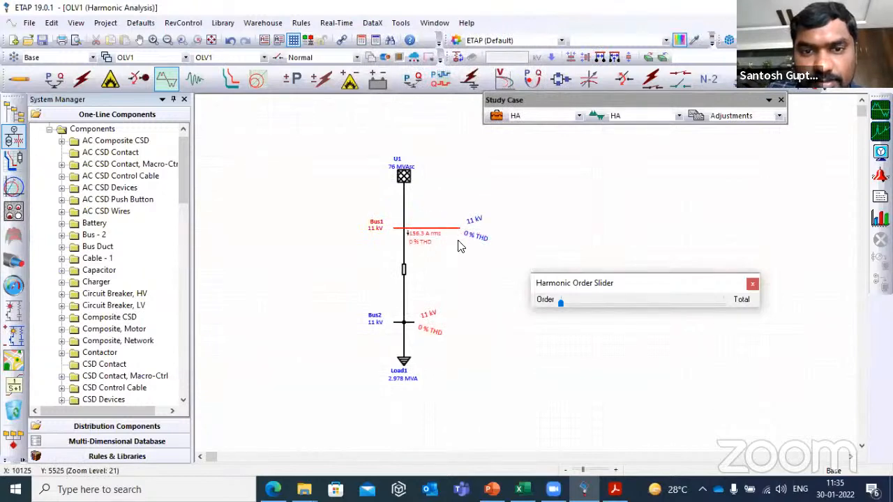
click(407, 323)
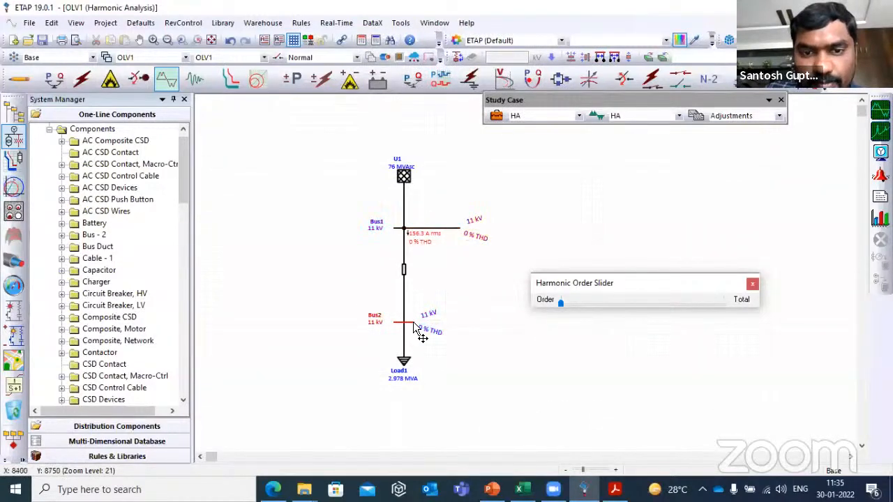
drag(438, 323, 454, 325)
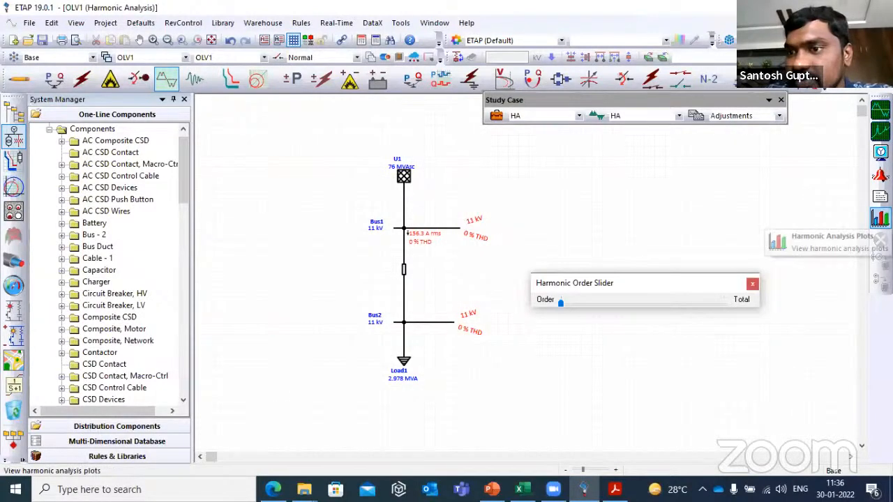
Plot the Bus2 voltage waveform from the HA harmonic analysis results, inspect it, and close the plot window
click(880, 218)
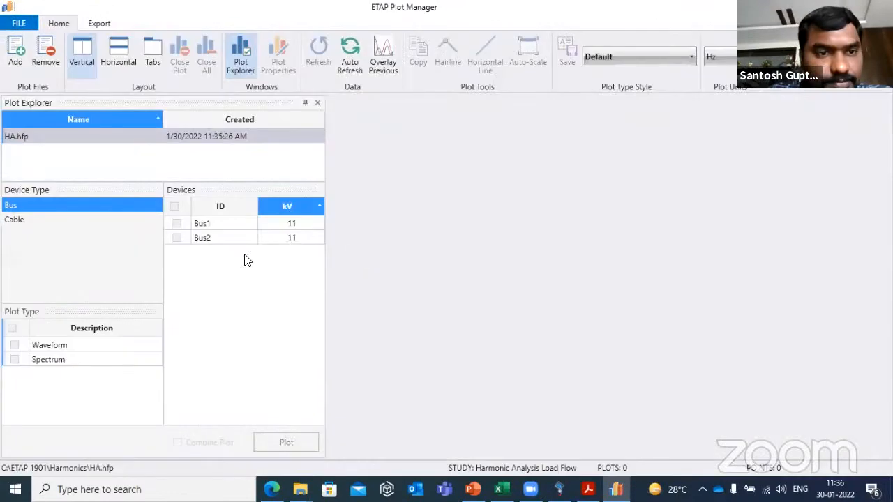
click(180, 237)
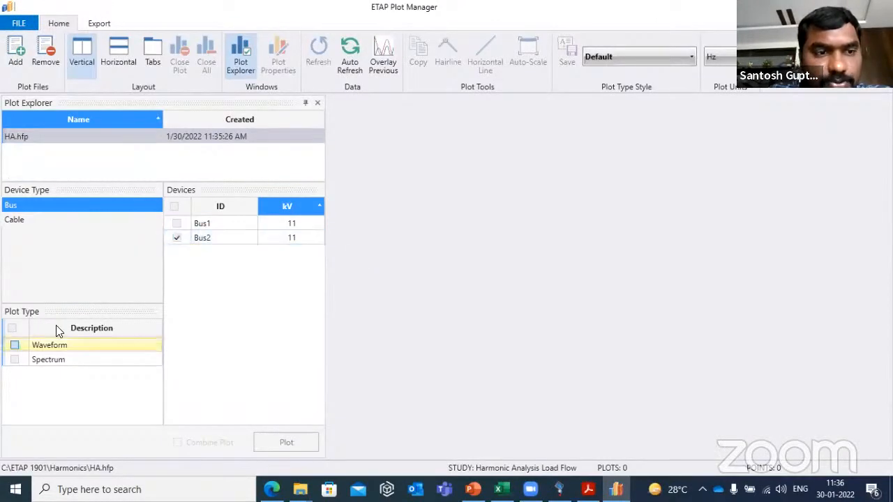
click(14, 345)
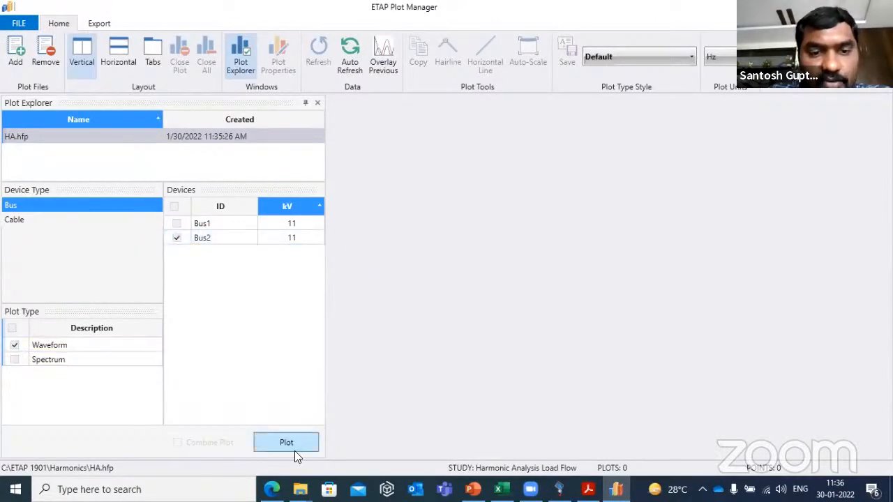
click(294, 449)
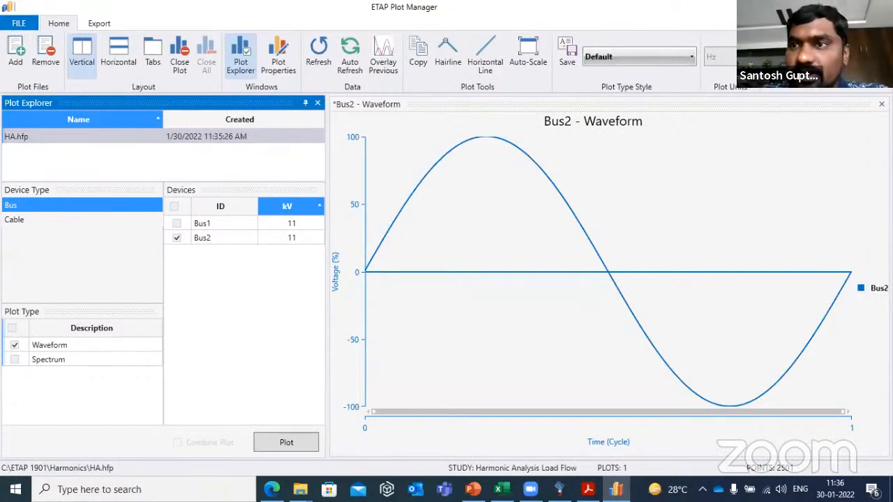
click(880, 7)
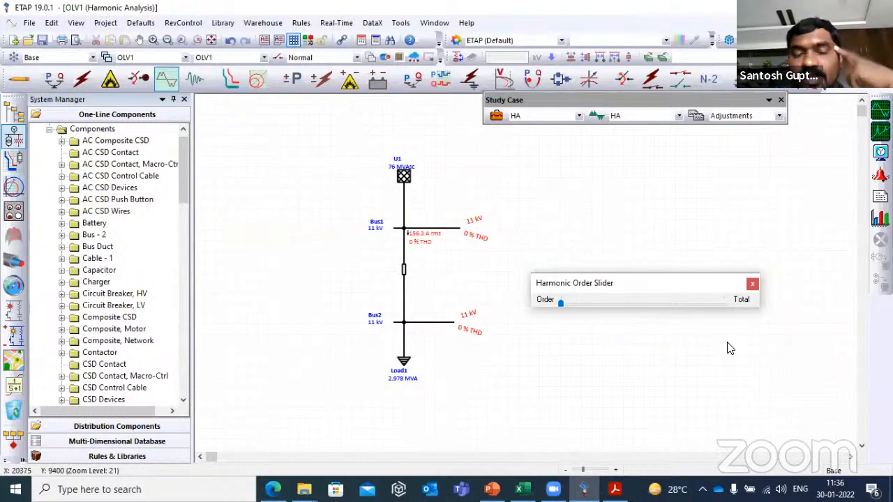
Switch to the PDF report and look up the individual current harmonics table in the Current harmonic distortion section
click(614, 490)
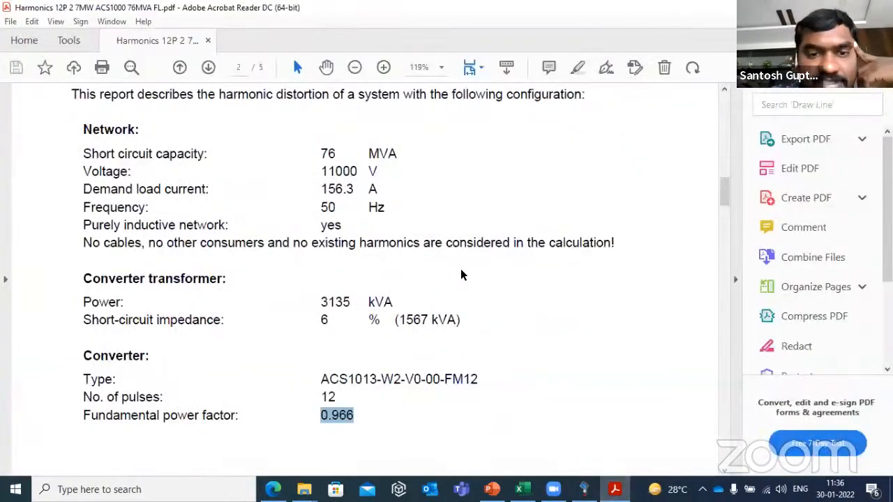
scroll(459, 274, down, 3)
scroll(459, 275, down, 10)
drag(719, 226, 700, 329)
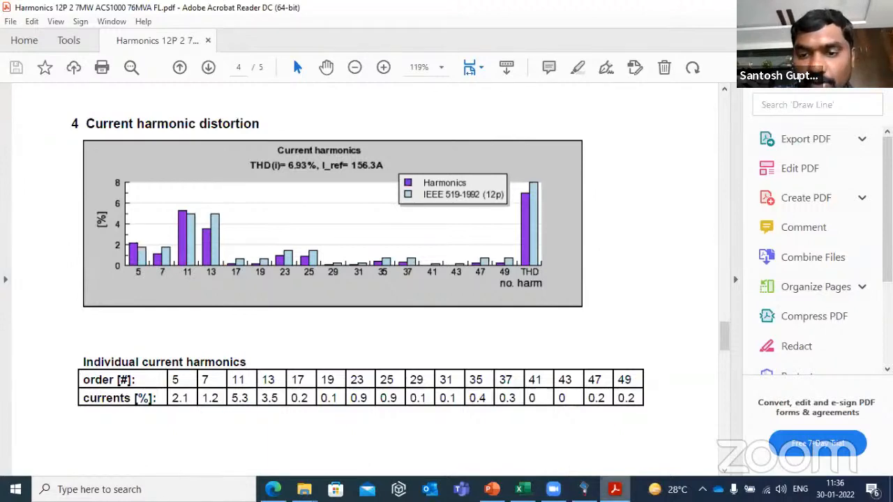
Switch back to ETAP and move the floating Study Case toolbar out of the diagram area
click(584, 489)
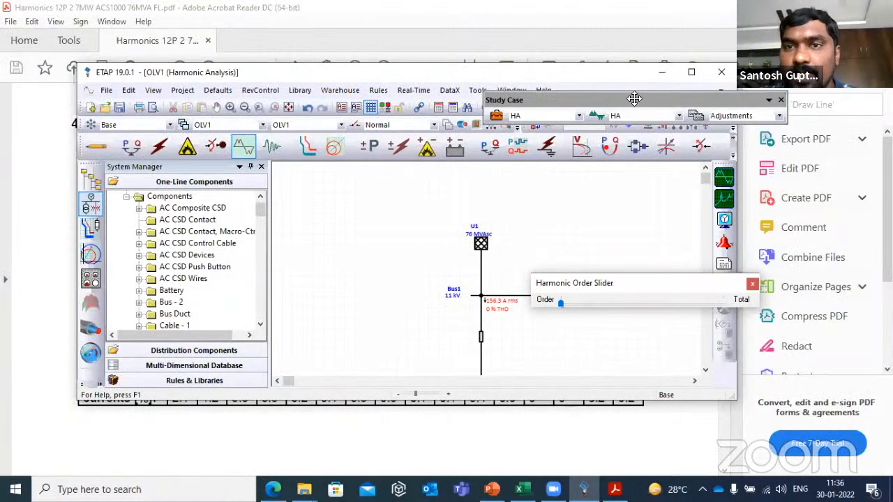
drag(634, 98, 561, 172)
double_click(559, 171)
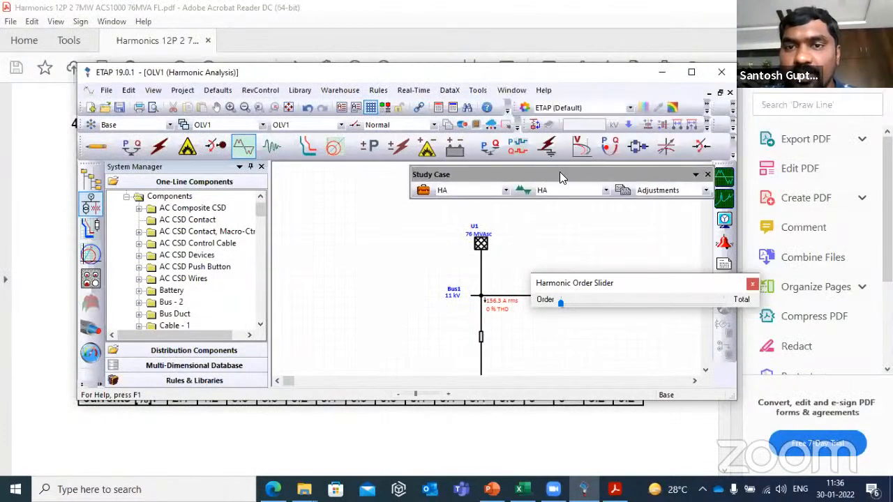
Preview the Rockwell 6 Pulse VFD and 12 Pulse VFD library spectra in Load1's harmonic settings, and cancel the editor without keeping either
scroll(514, 252, down, 5)
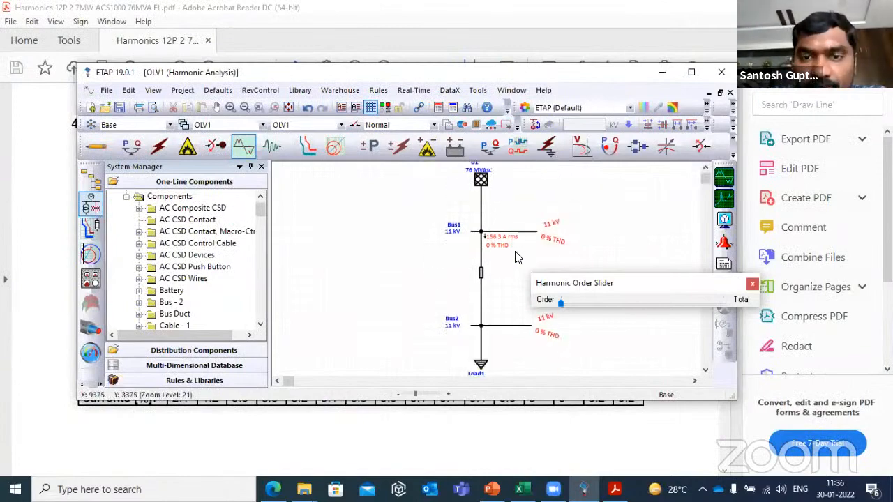
double_click(481, 301)
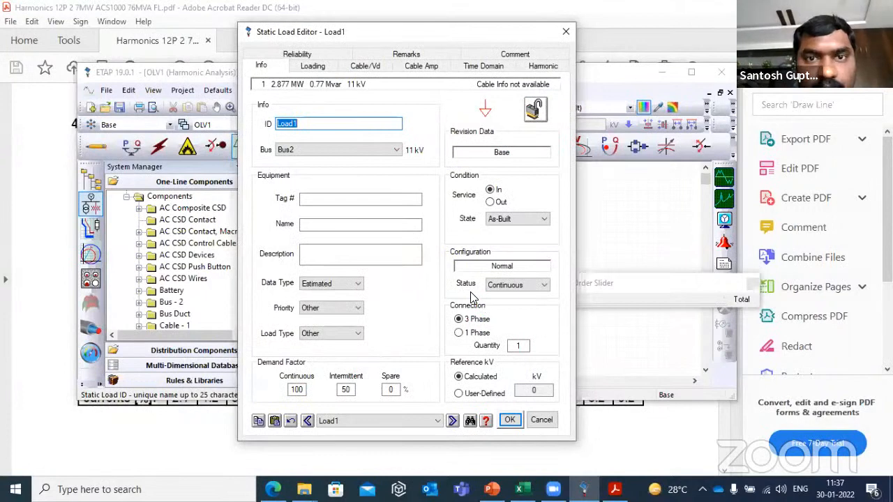
click(530, 104)
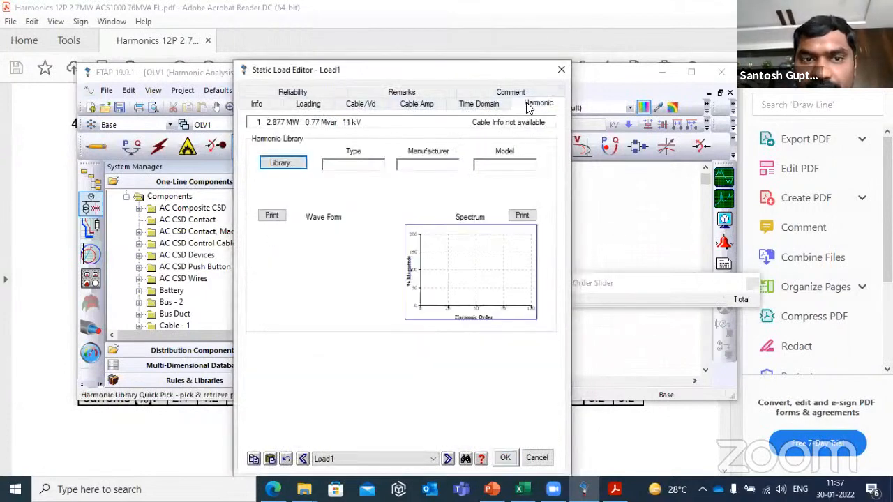
click(266, 164)
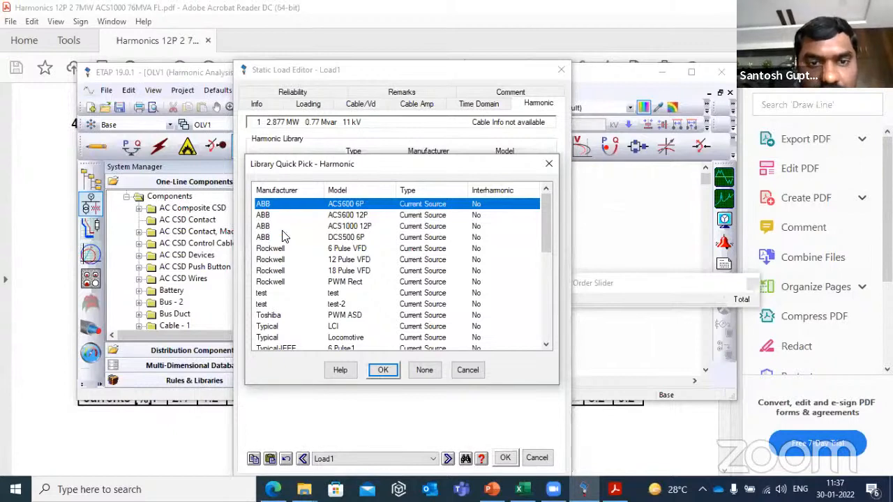
click(290, 250)
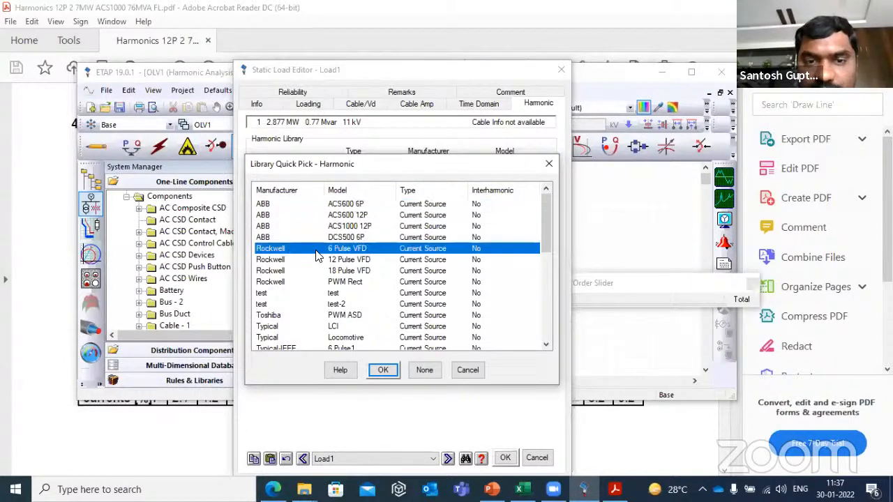
click(383, 370)
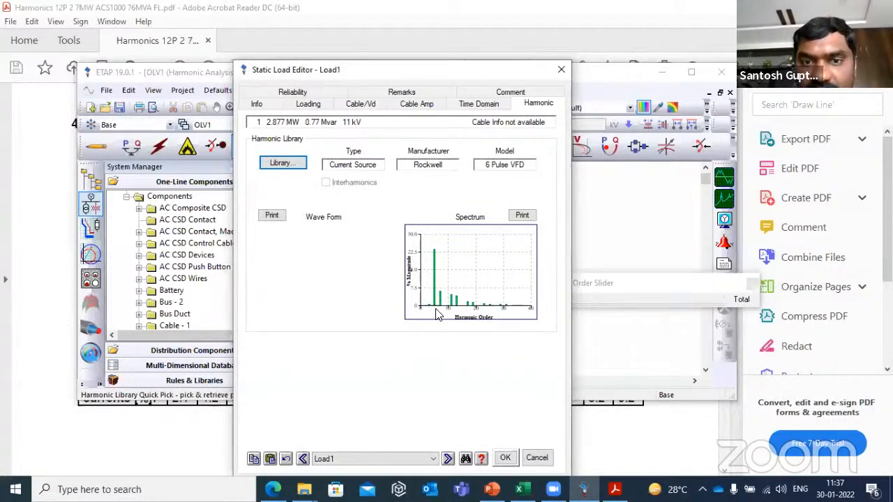
click(283, 163)
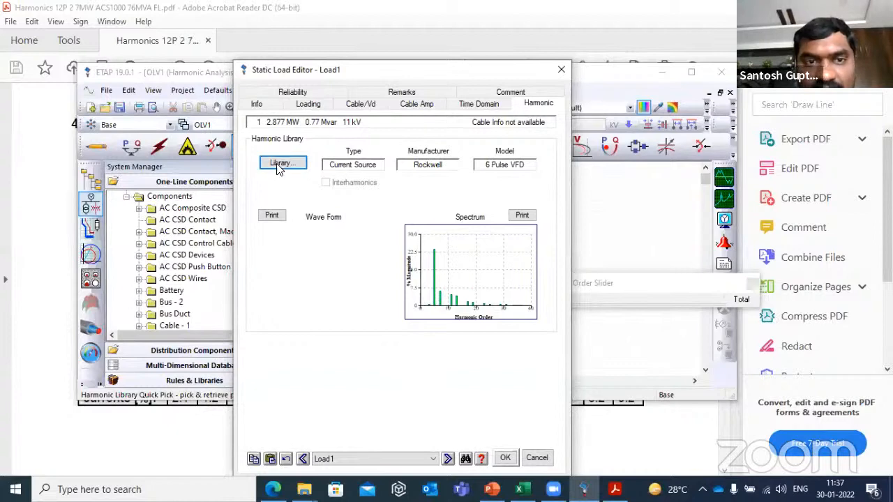
click(308, 260)
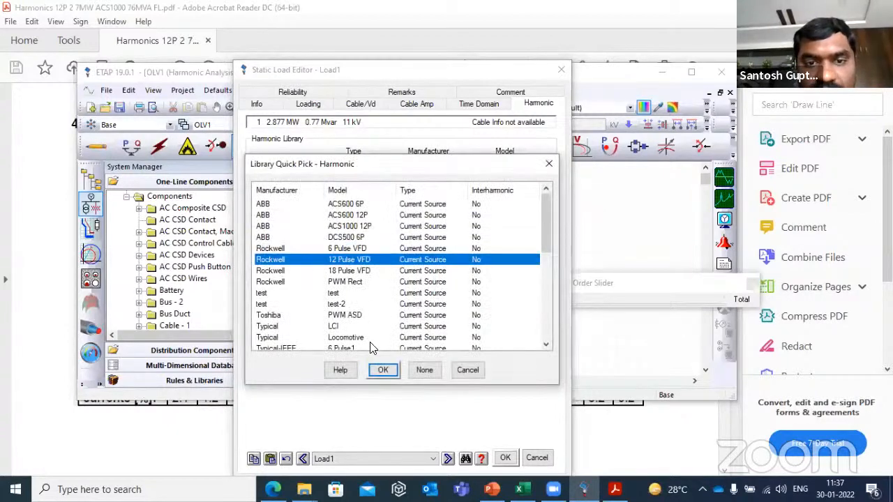
click(383, 370)
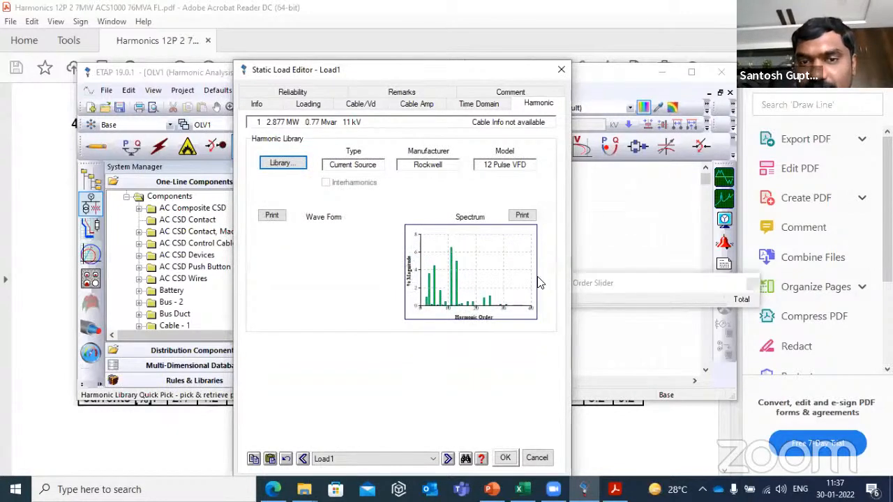
click(535, 458)
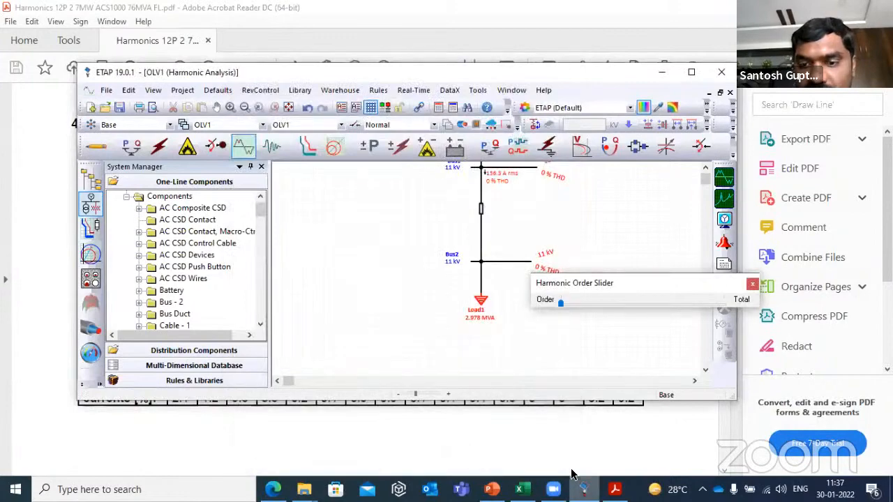
Check the PDF report's current harmonics table and add a current-source model TEST under manufacturer ABB to ETAP's harmonic library
click(615, 489)
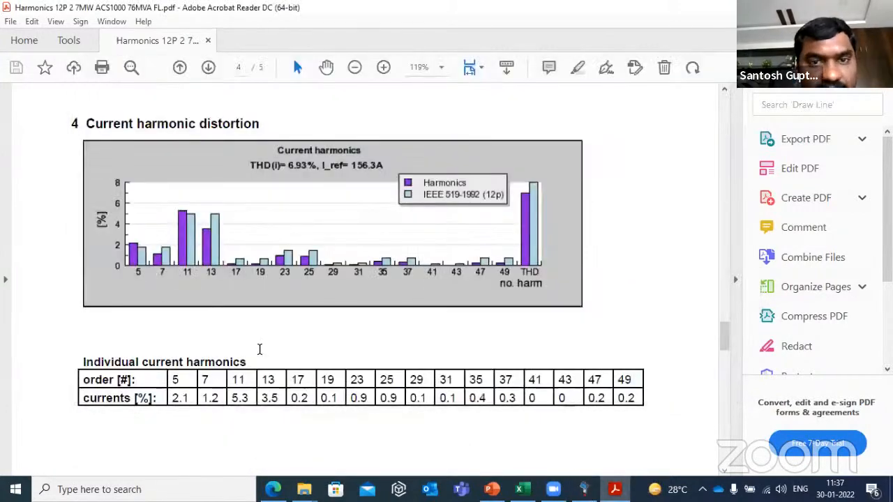
click(615, 489)
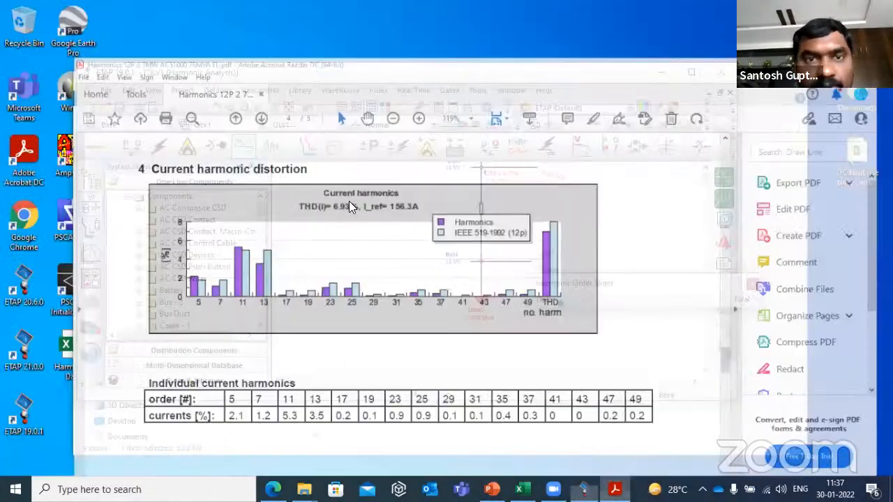
click(300, 90)
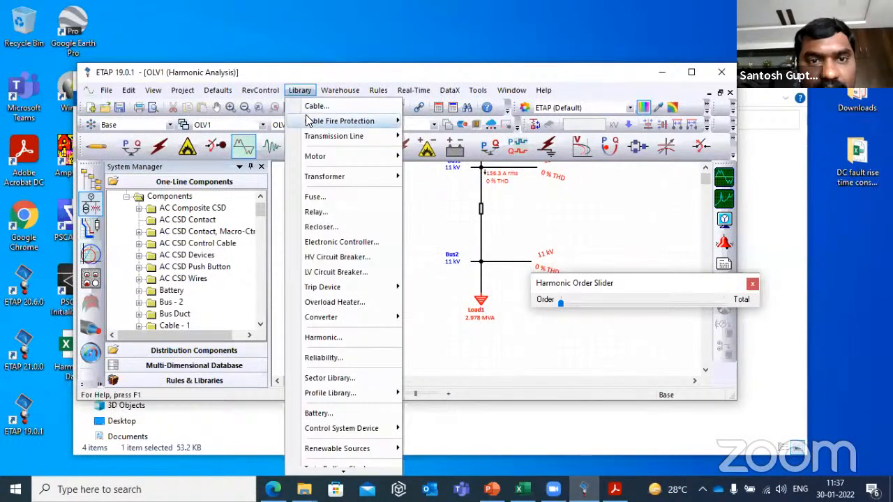
click(341, 338)
click(349, 314)
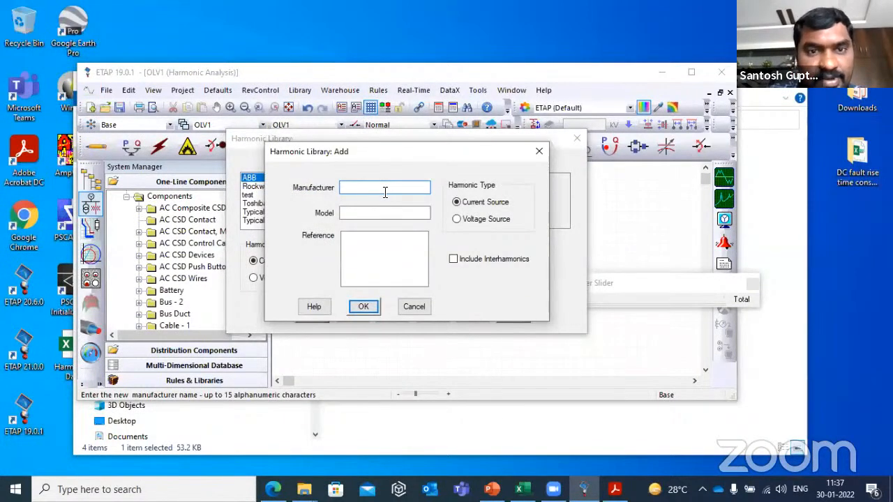
text(ABB)
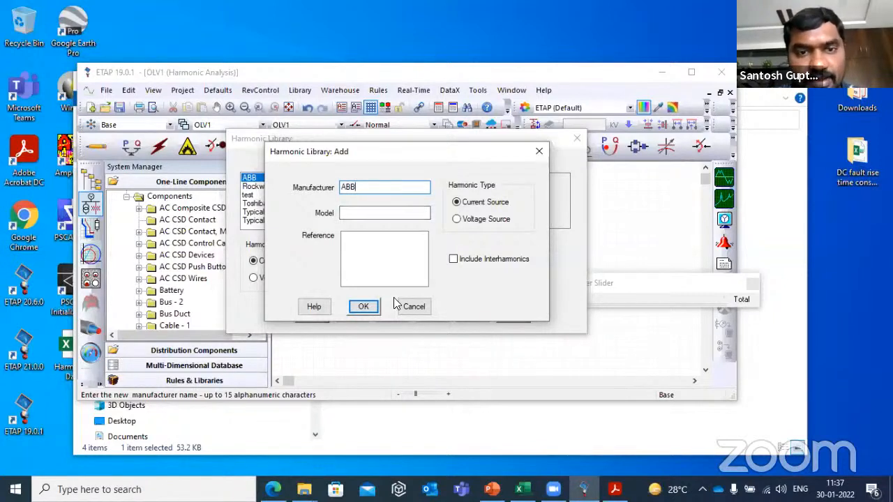
click(370, 213)
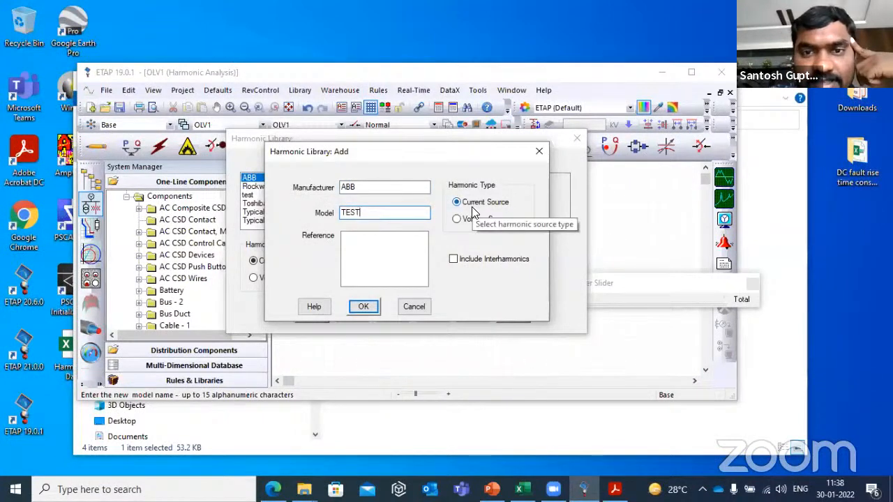
click(374, 311)
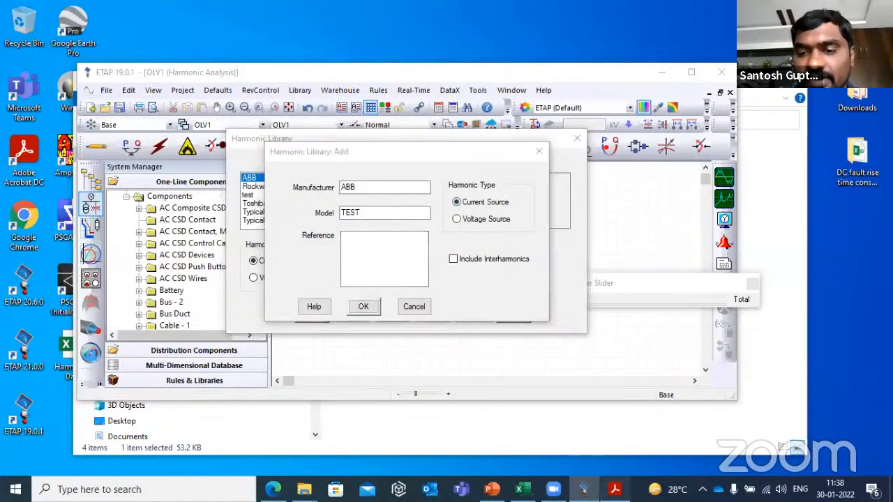
click(615, 489)
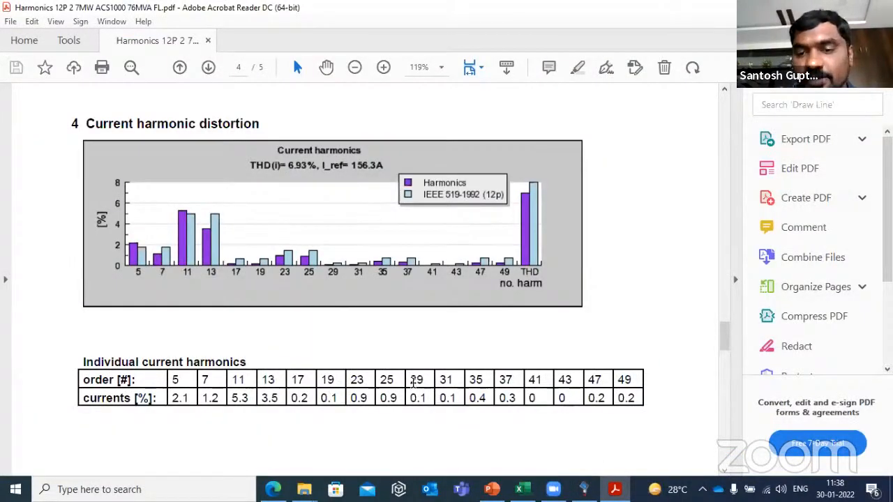
click(614, 489)
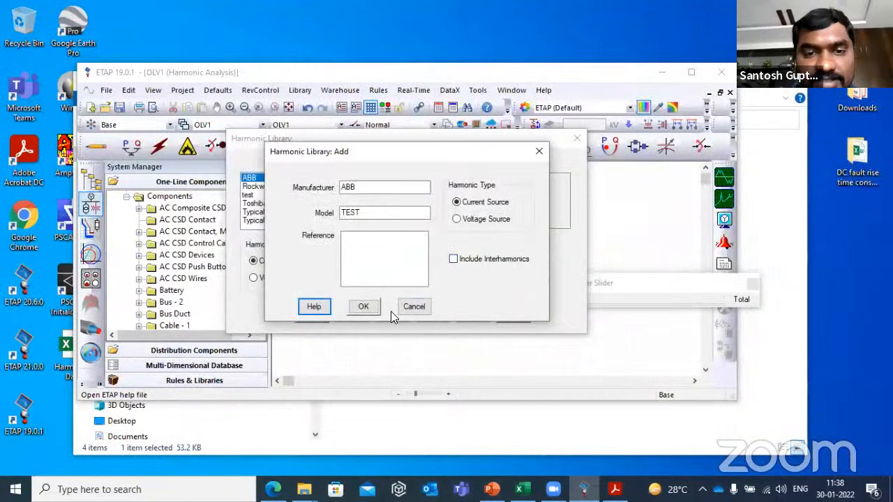
click(373, 310)
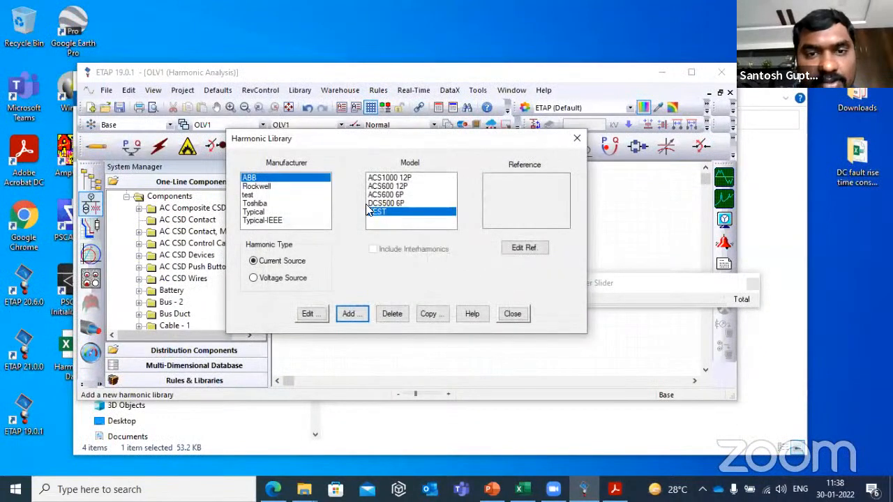
Open the ABB TEST harmonic model for editing and set its fundamental frequency to 50 Hz and fundamental current to 156.3 A
click(377, 214)
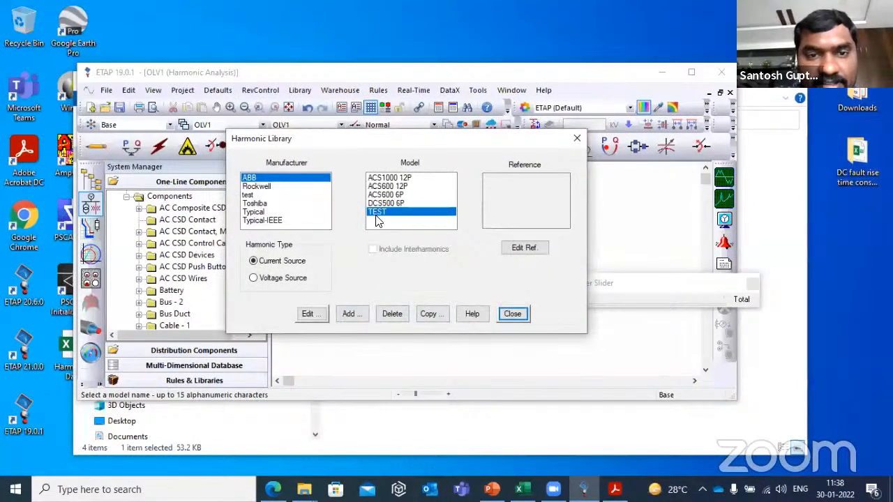
click(309, 313)
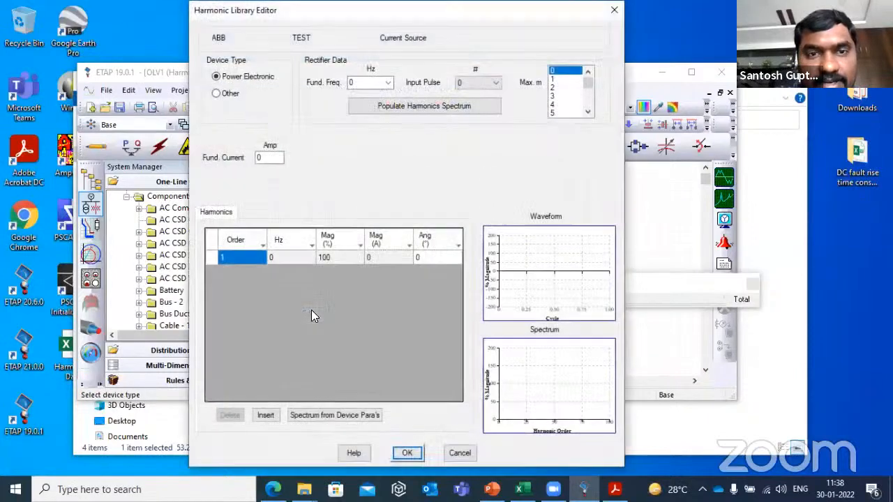
click(388, 83)
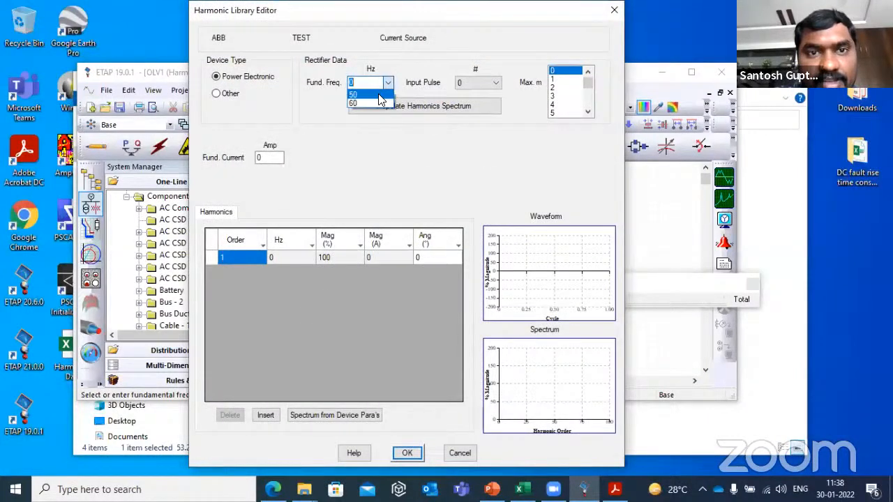
click(381, 100)
click(269, 158)
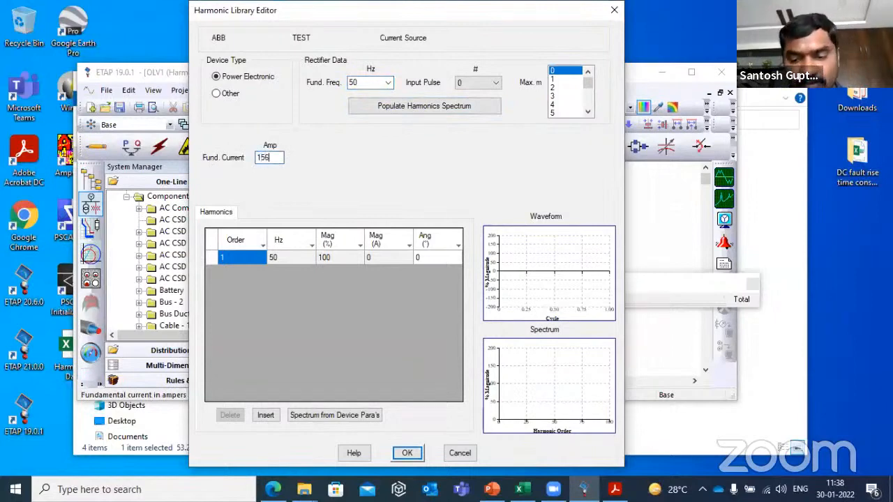
click(246, 307)
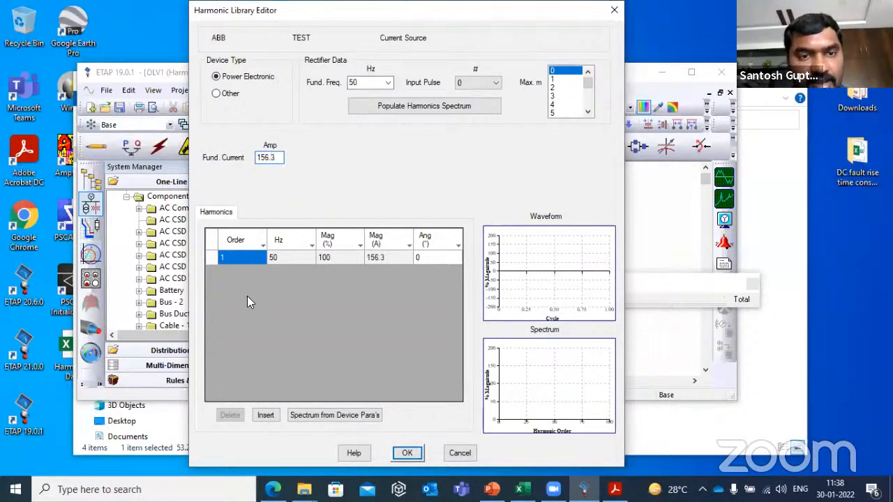
Insert nine blank harmonic rows below the fundamental in the TEST model's harmonics table
click(260, 414)
click(259, 415)
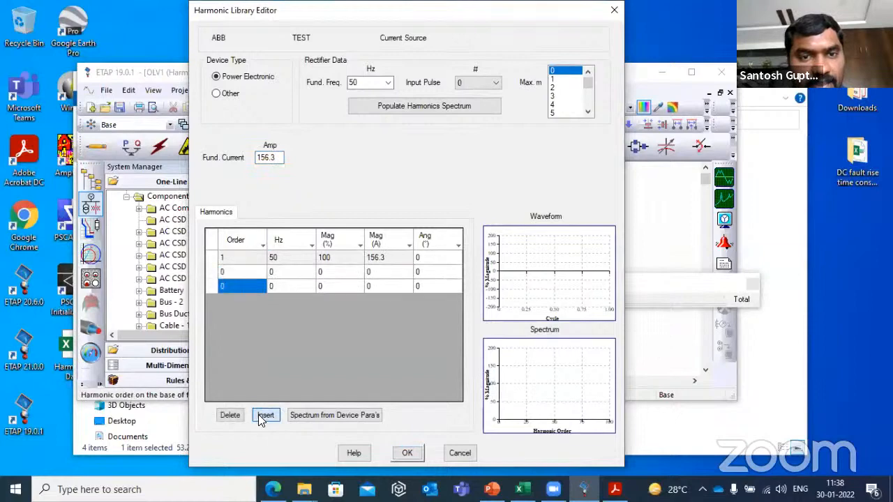
click(260, 414)
click(260, 414)
click(260, 415)
click(260, 415)
click(265, 415)
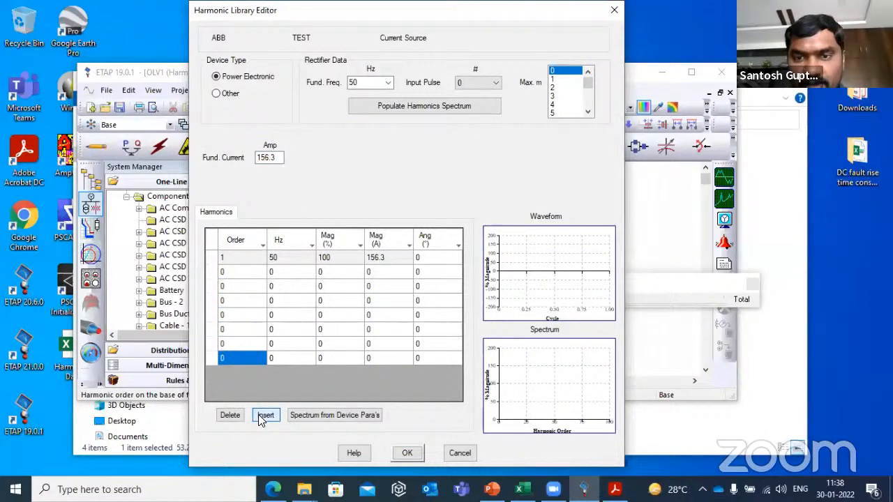
click(265, 415)
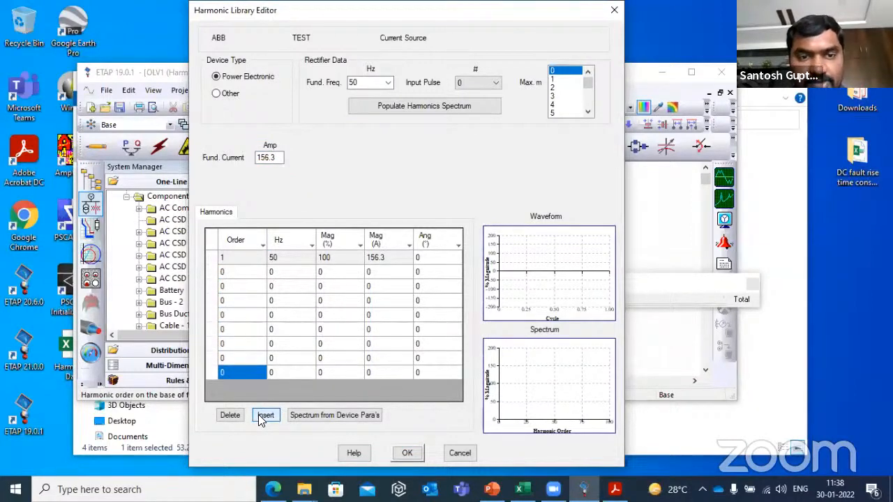
click(258, 415)
Fill the first four blank rows of the TEST harmonics table with orders 5, 7, 11 and 13 from the PDF report
click(244, 272)
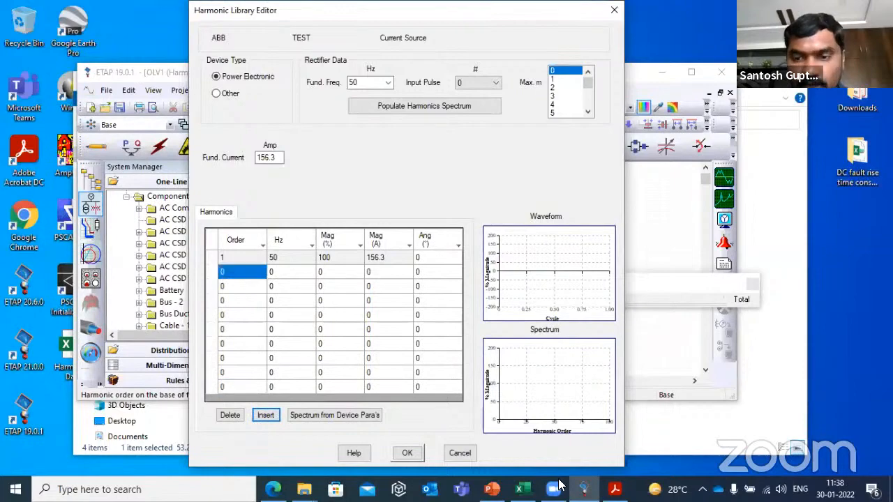
click(615, 489)
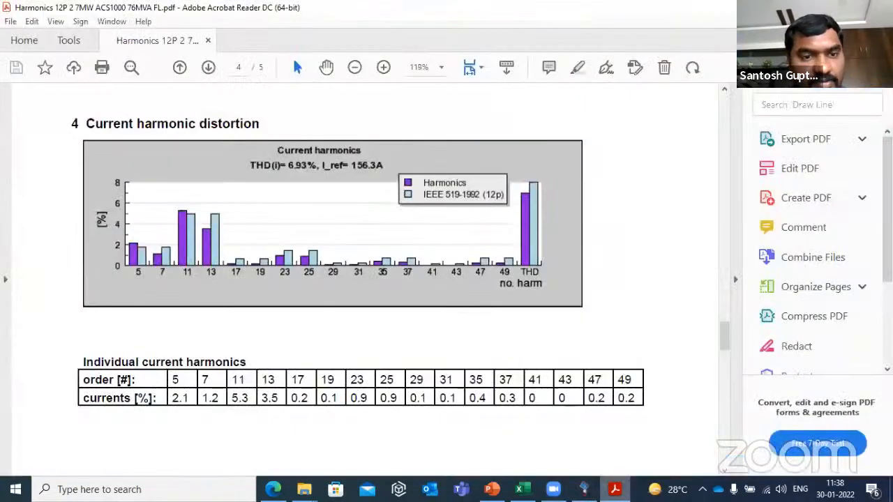
click(614, 489)
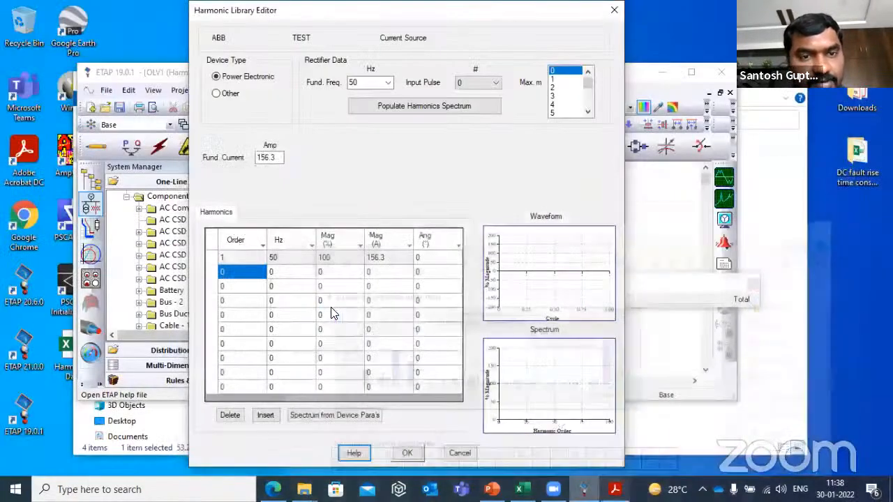
text(5)
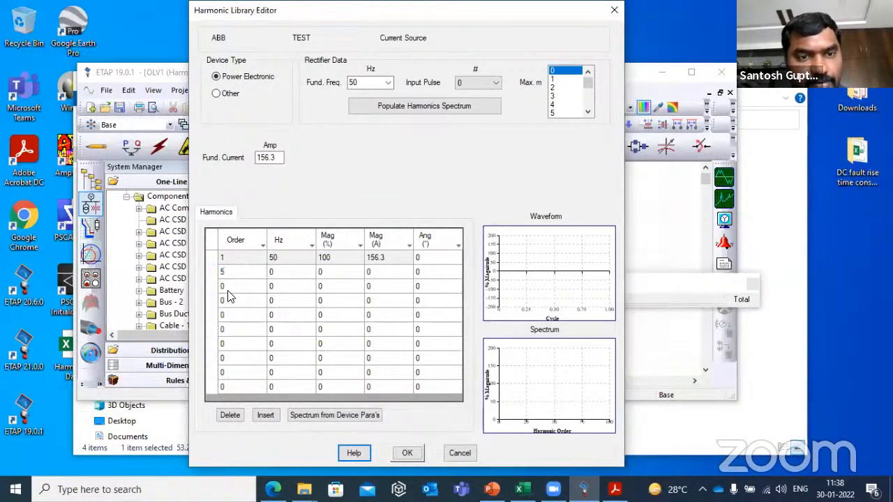
key(Return)
click(236, 288)
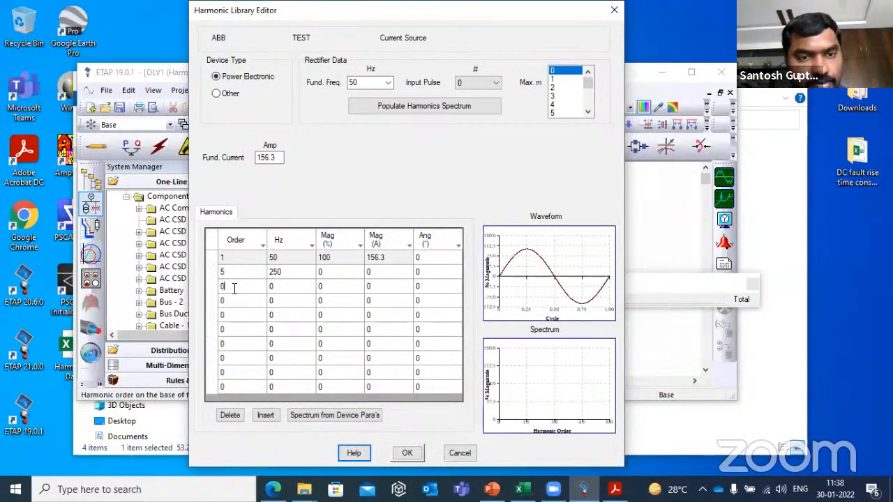
text(7)
key(Return)
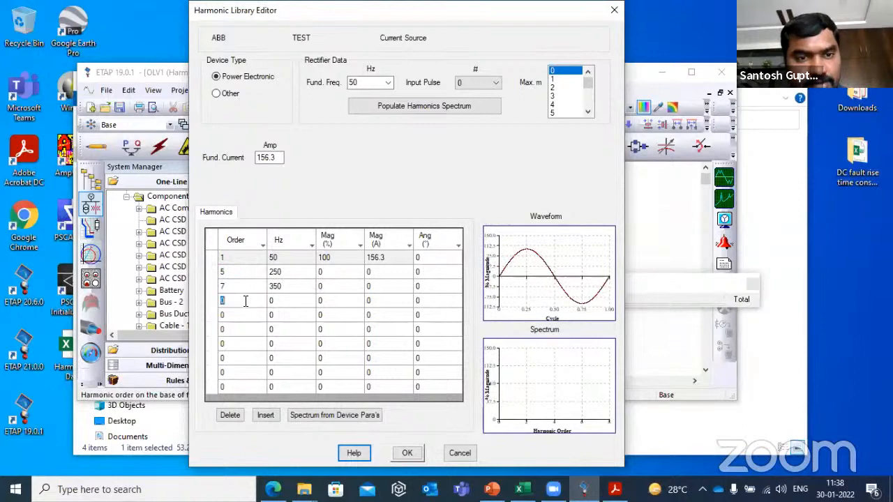
text(11)
key(Return)
text(13)
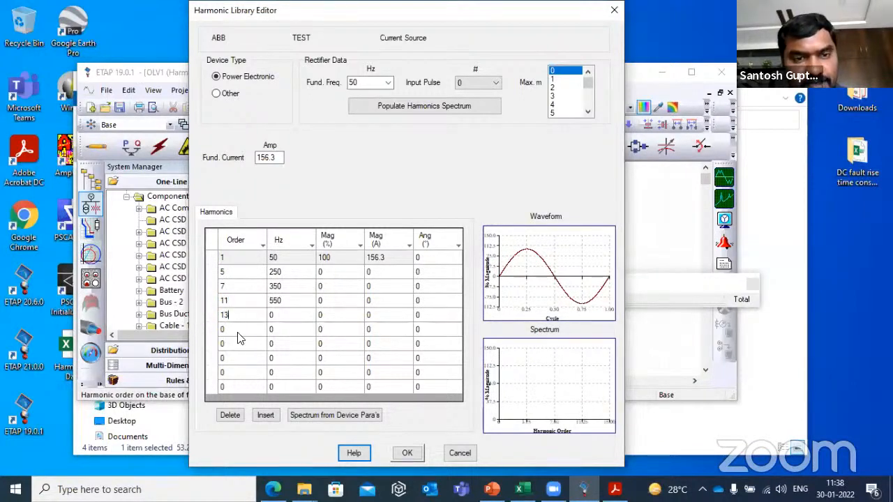
key(Return)
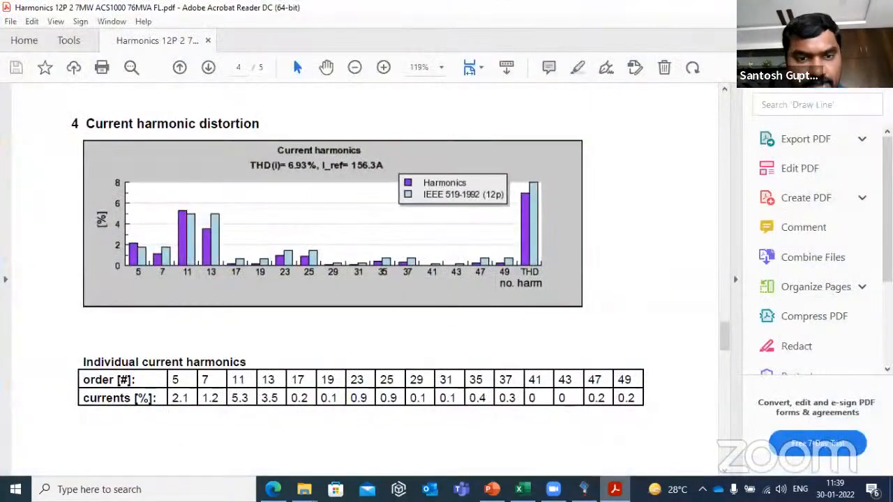
Set the orders of the two rows below order 13 to 17 and 19
click(615, 489)
click(238, 332)
text(17)
key(Return)
click(236, 343)
text(19)
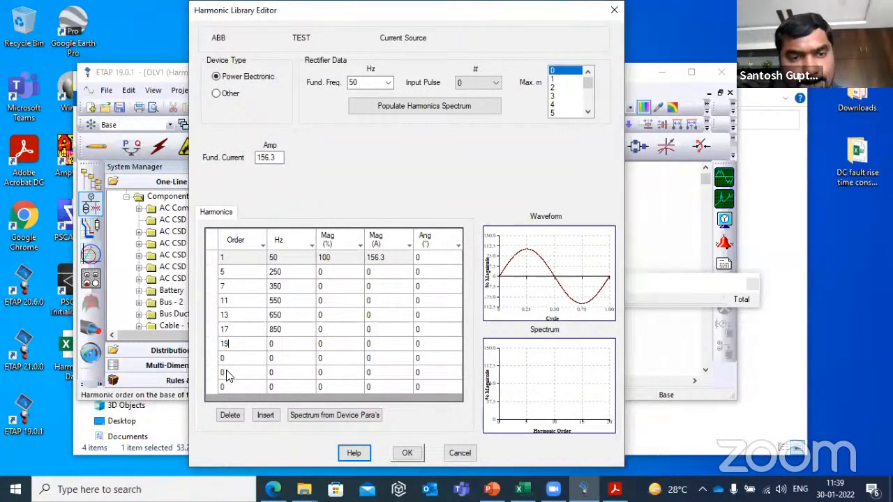
key(Return)
Check the report's current harmonics table and set the orders of the two rows below 19 to 23 and 25
click(615, 489)
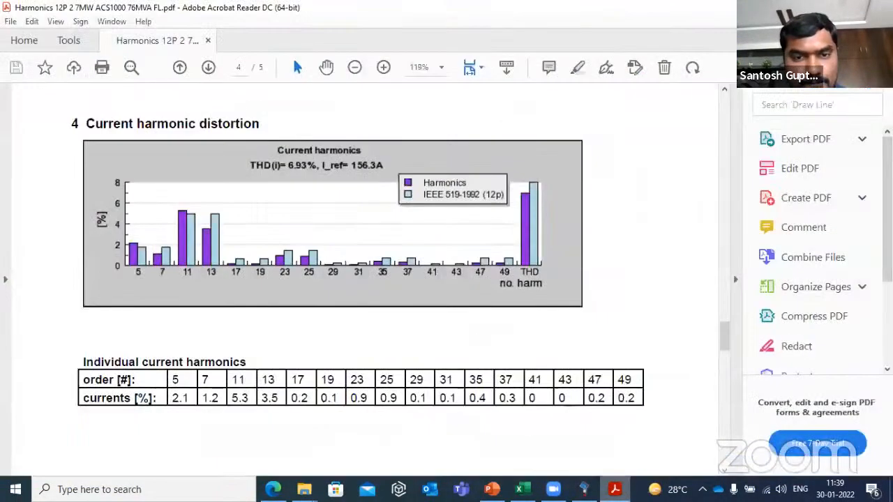
click(615, 489)
click(238, 358)
text(23)
key(Return)
text(25)
key(Return)
Set the order of the row below 25 to 29, following the report, and insert five more blank rows
click(614, 489)
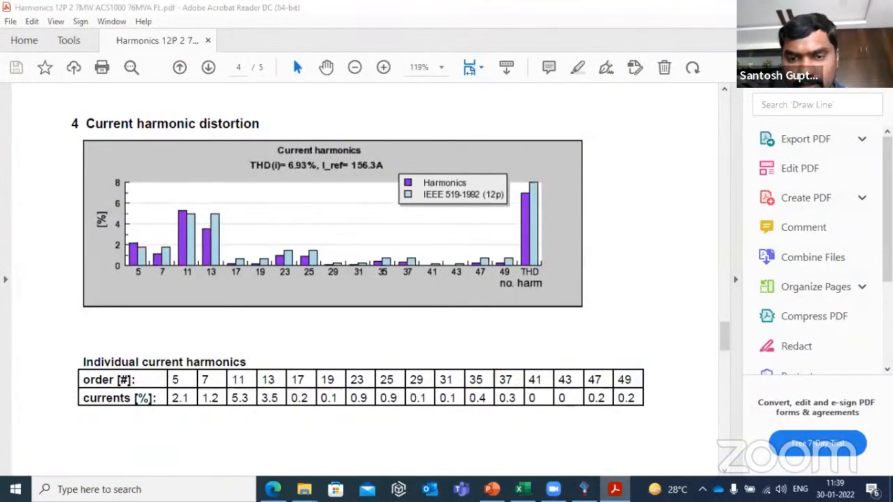
click(586, 489)
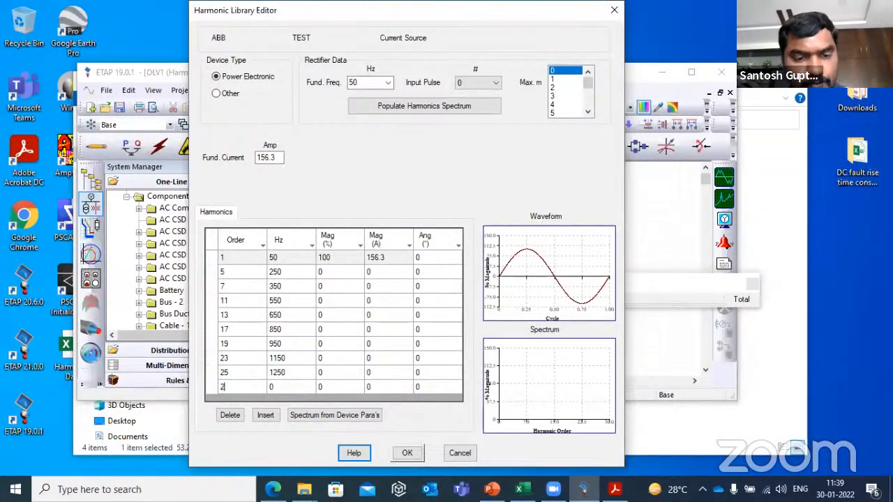
text(9)
click(265, 415)
click(265, 415)
click(265, 415)
click(265, 415)
click(265, 416)
Set the order of the first blank row below 29 to 31
click(236, 328)
click(236, 328)
drag(236, 329, 161, 336)
text(31)
Enter 33 as the order in the row below 31
click(236, 343)
click(236, 343)
drag(236, 342, 183, 362)
text(33)
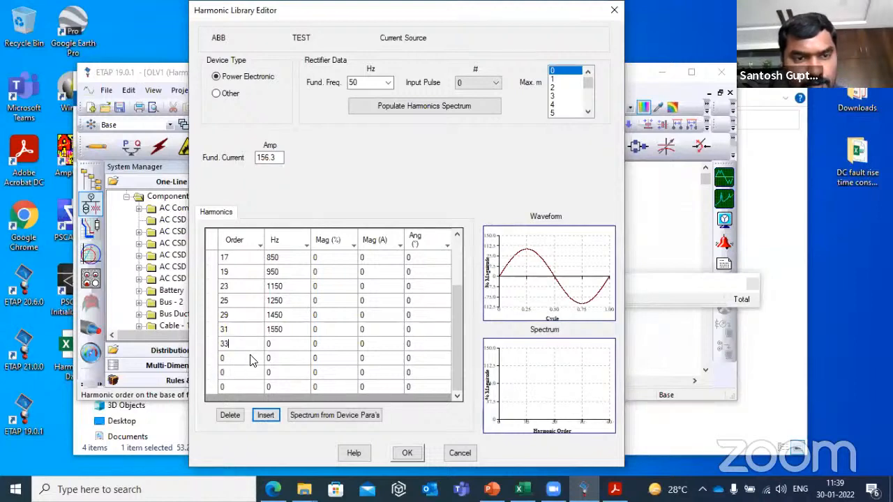
click(252, 359)
Check the orders in the report, change order 33 to 35 and set the following row's order to 37
click(614, 489)
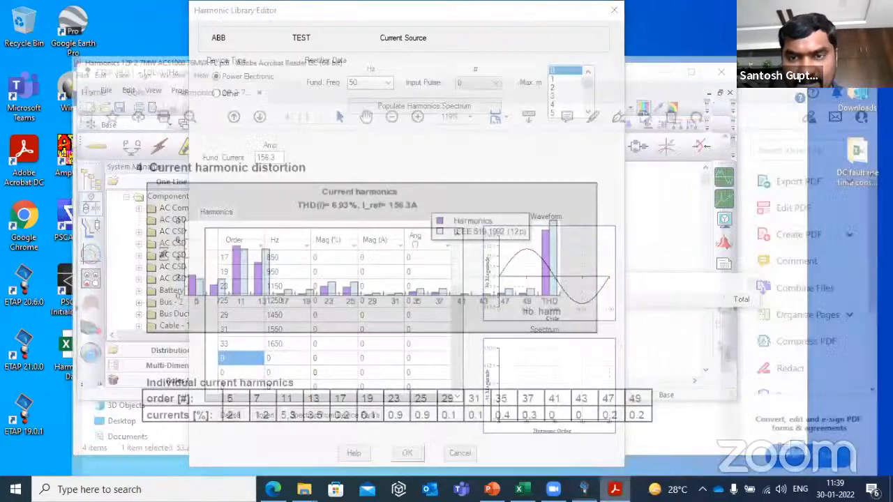
key(alt+Tab)
click(239, 344)
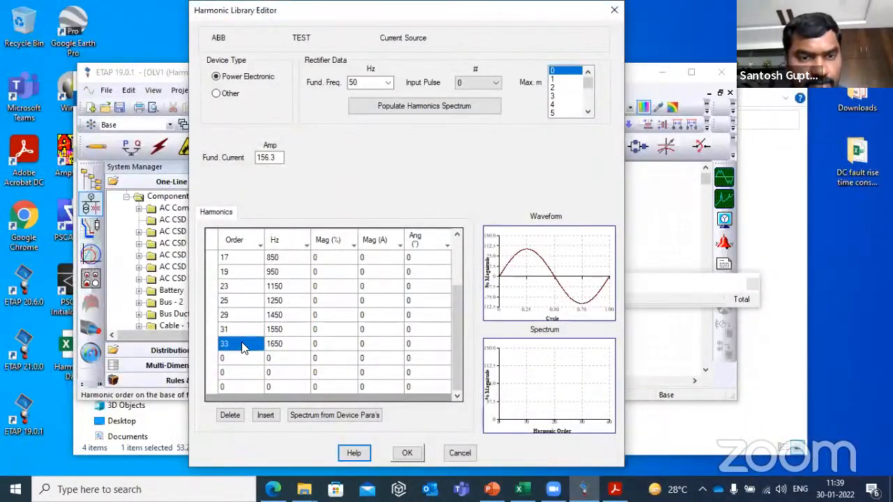
click(239, 344)
text(35)
click(231, 360)
click(217, 359)
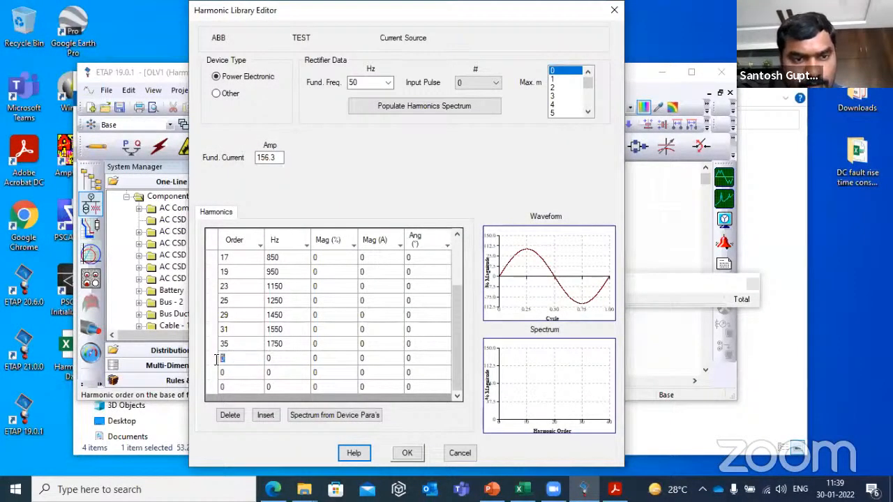
text(37)
click(247, 372)
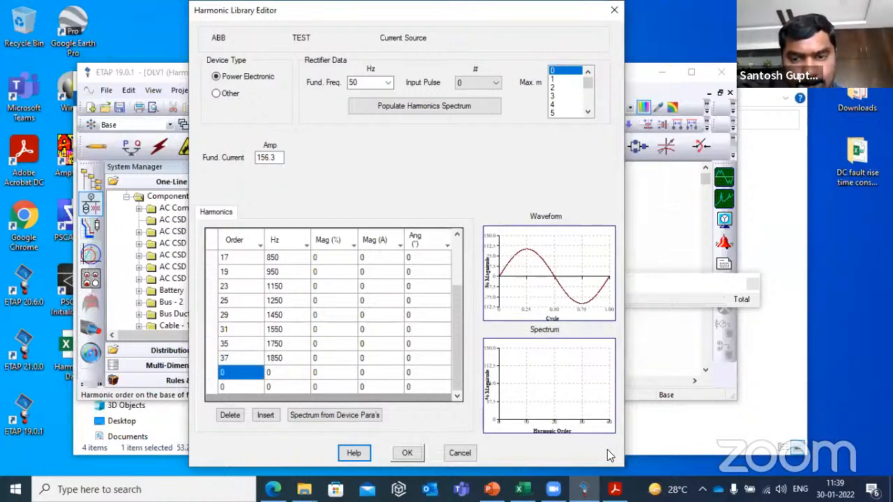
Insert two more blank harmonic rows and set the orders of the two rows below 37 to 41 and 43, per the report
click(615, 490)
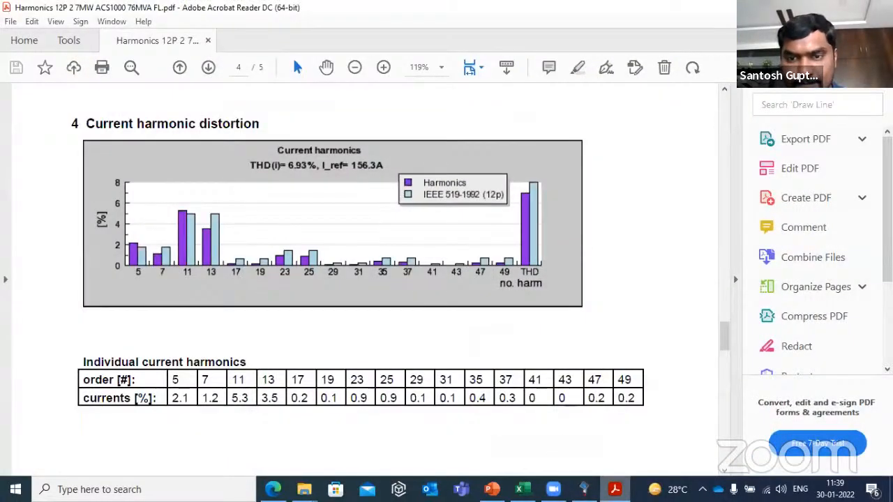
click(615, 490)
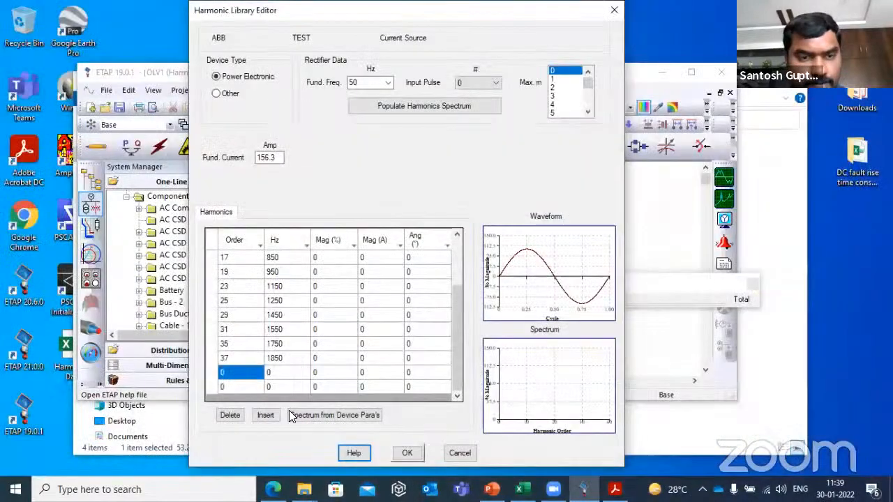
click(266, 416)
click(264, 415)
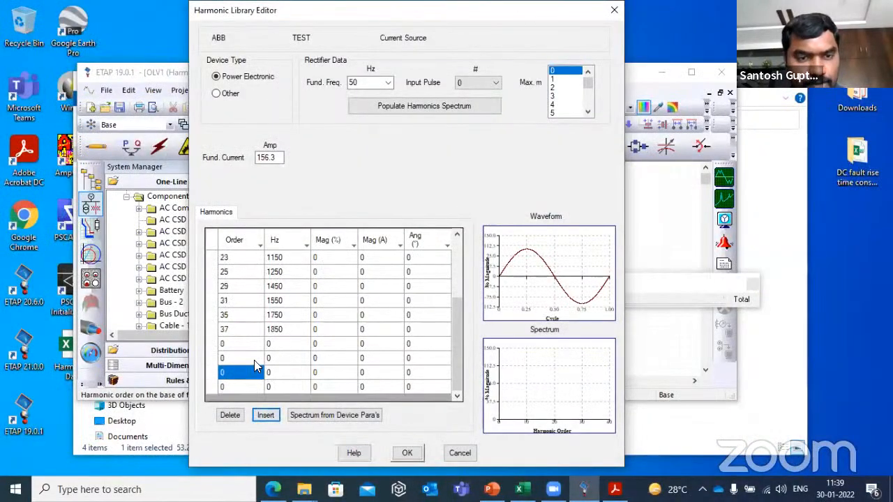
click(234, 349)
click(234, 349)
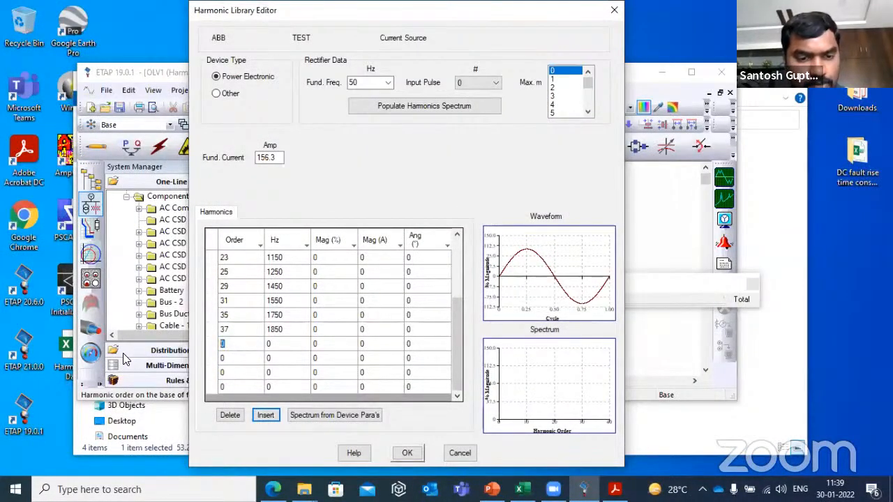
text(41)
click(235, 358)
click(234, 359)
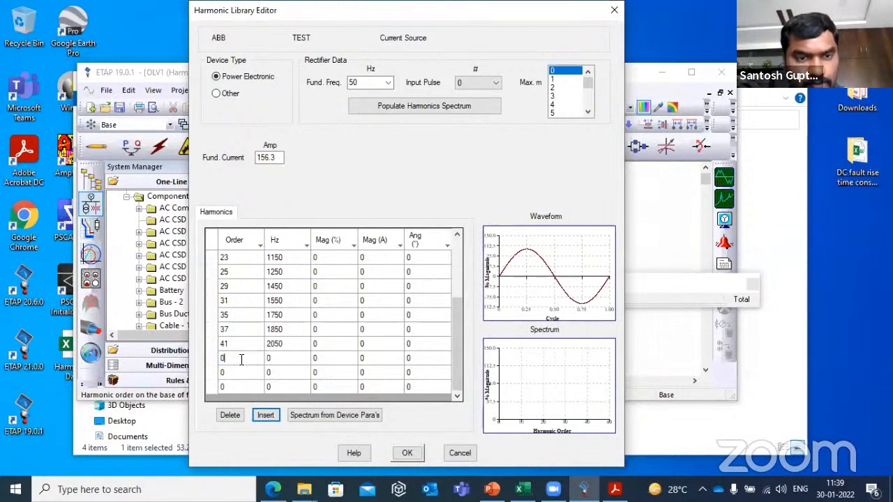
text(43)
key(Return)
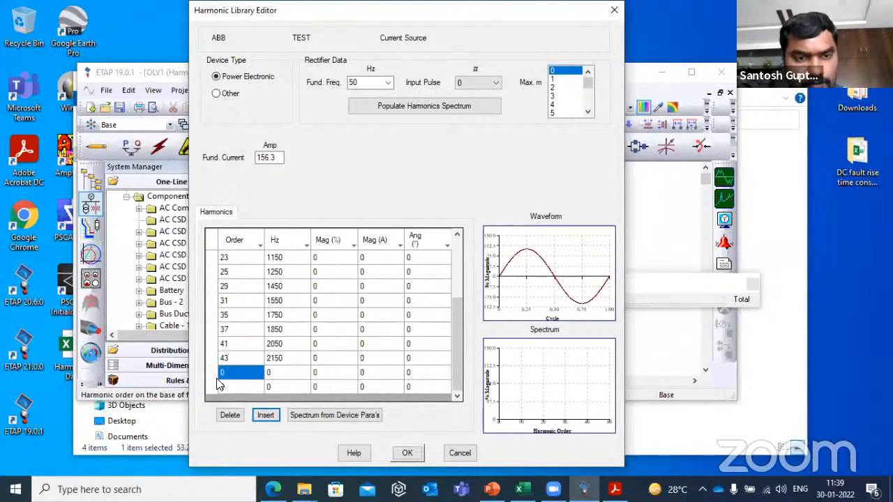
Set the orders of the last two harmonic rows to 47 and 49
text(47)
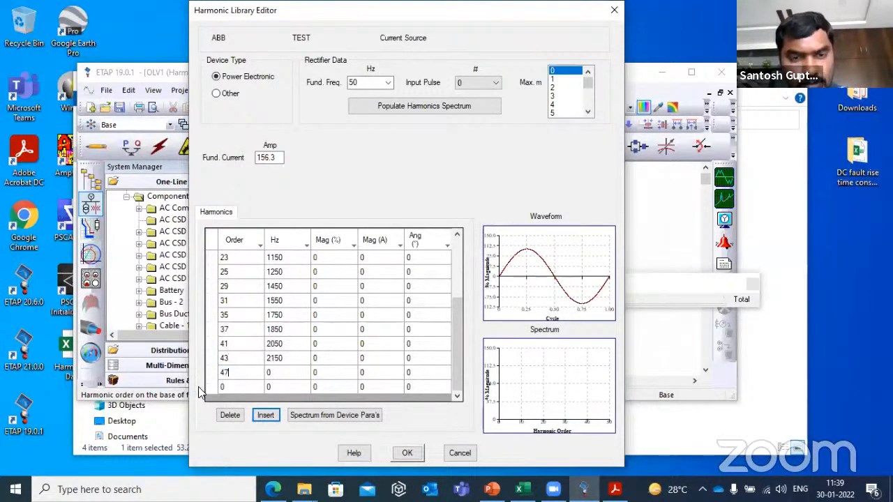
click(236, 387)
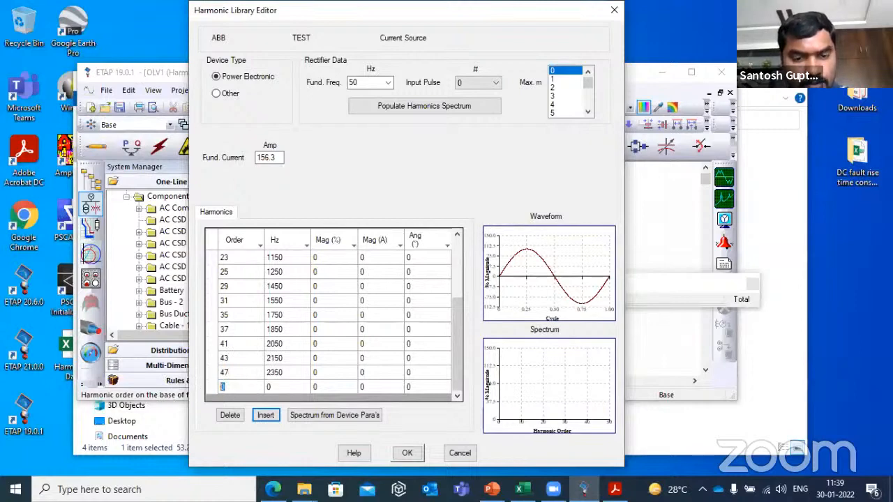
text(49)
click(282, 358)
Set the percent magnitudes from the report's table to 2.1 for the 5th harmonic and 1.2 for the 7th
scroll(286, 349, up, 3)
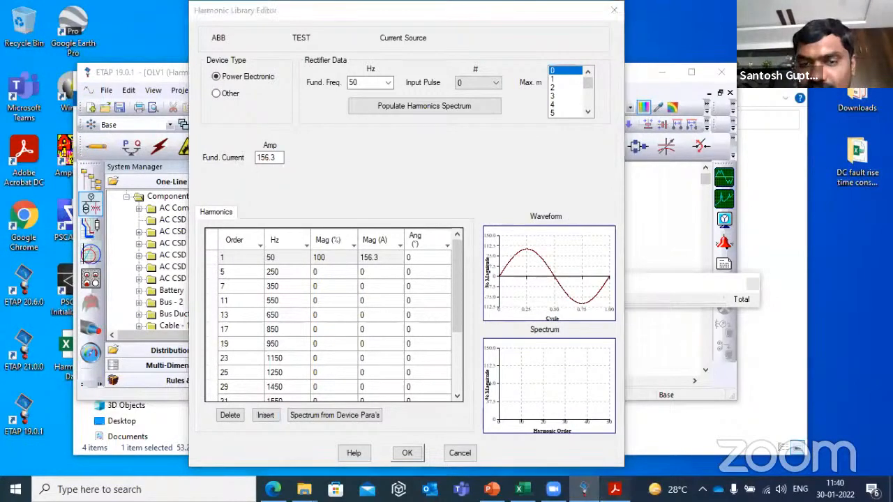
click(615, 489)
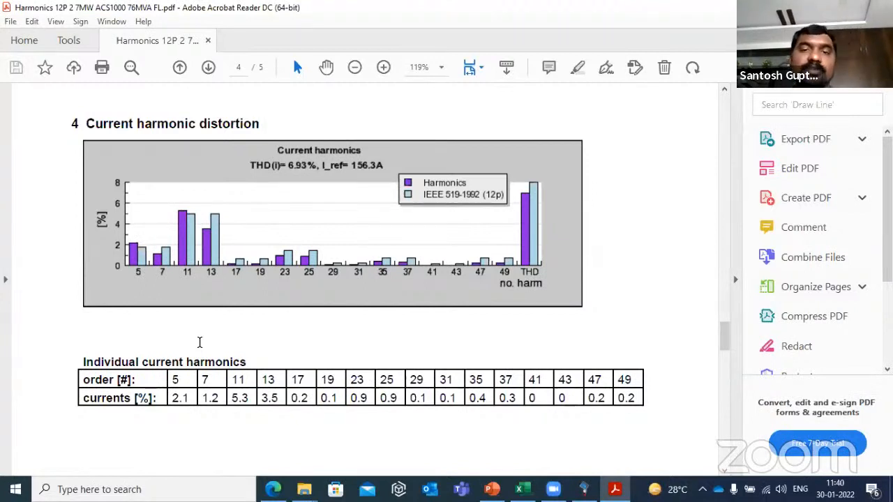
scroll(184, 355, down, 3)
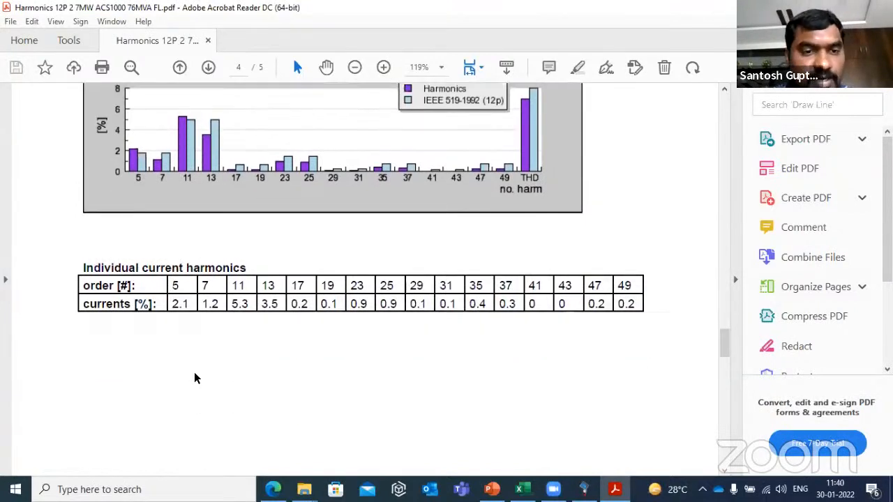
click(584, 489)
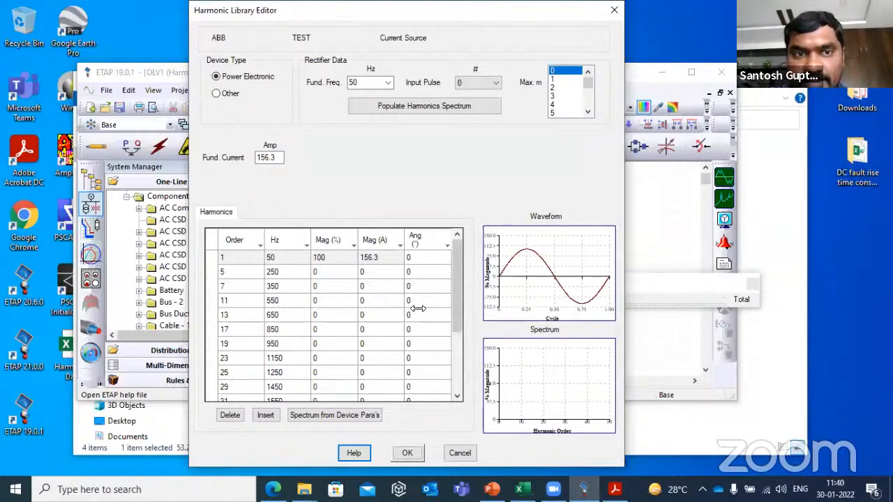
click(326, 273)
click(326, 272)
text(2)
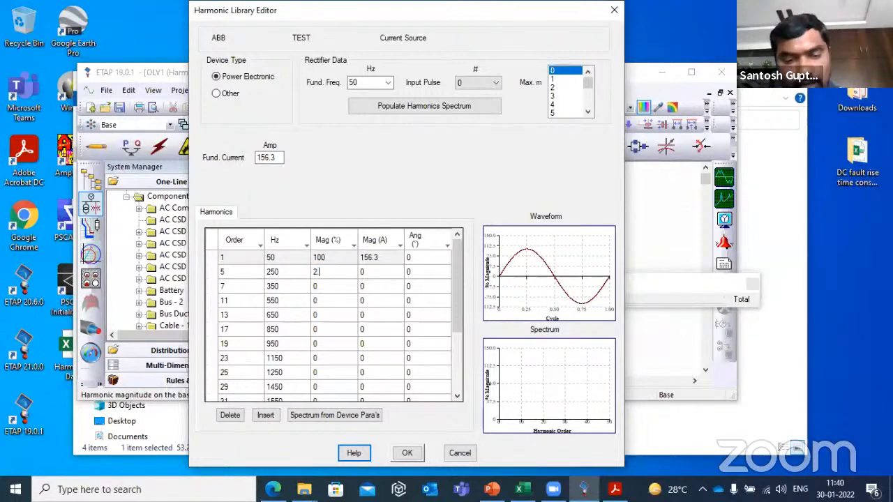
text(.1)
click(331, 287)
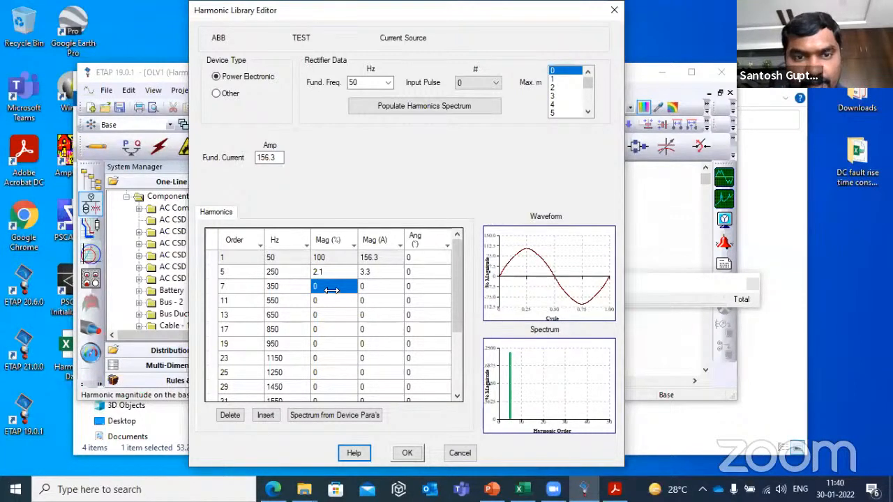
click(332, 288)
text(1.)
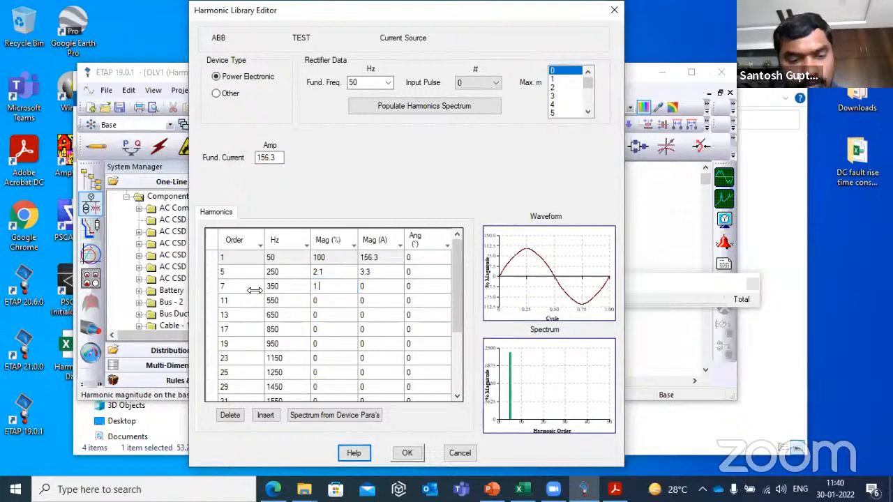
click(308, 304)
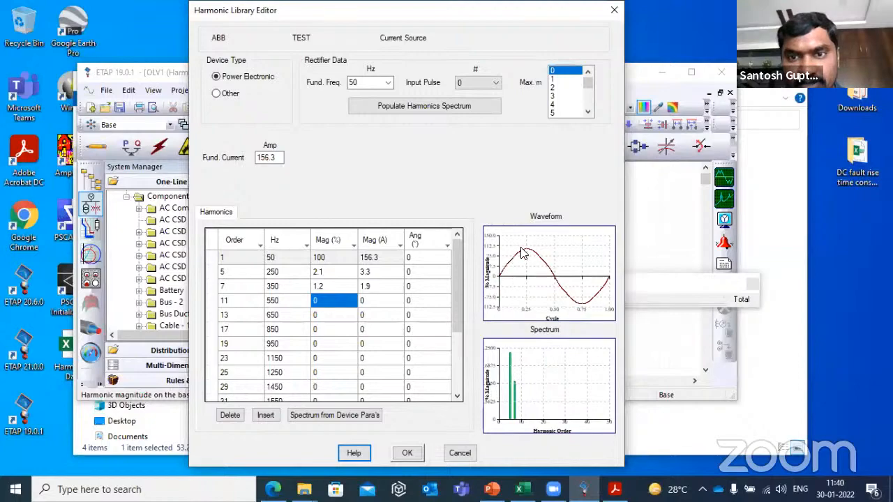
Check the report again and set the 11th harmonic's magnitude to 5.3 %
click(613, 487)
click(613, 487)
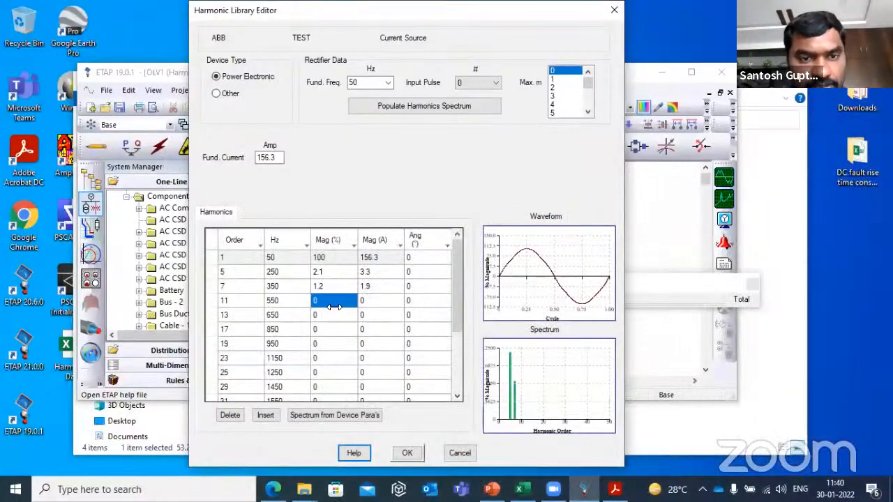
click(340, 301)
drag(333, 301, 274, 301)
text(5.3)
key(Return)
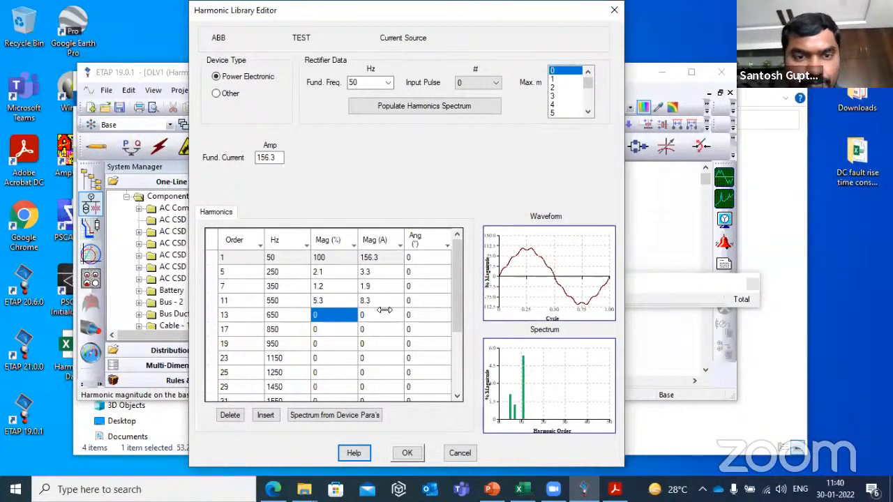
Set the 13th harmonic's magnitude to 3.5 % and, after checking the report, the 17th harmonic's magnitude to 0.2 %
text(3.5)
key(Return)
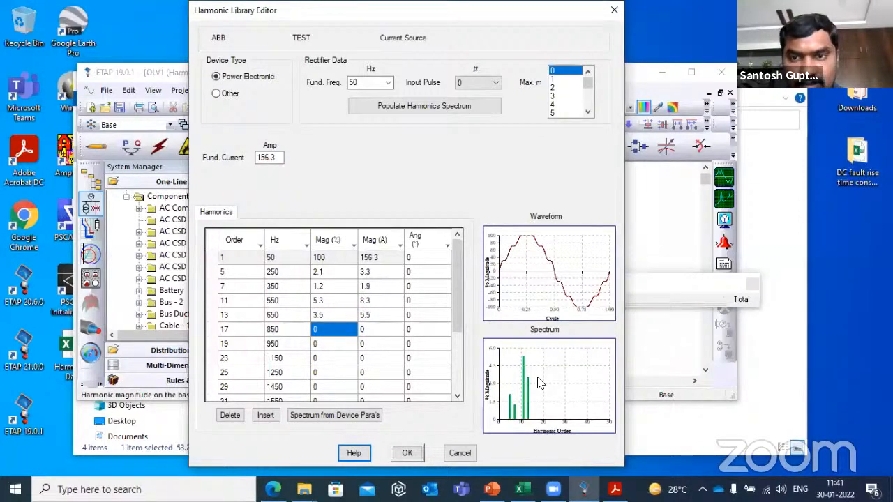
click(614, 489)
click(584, 489)
click(328, 328)
text(0)
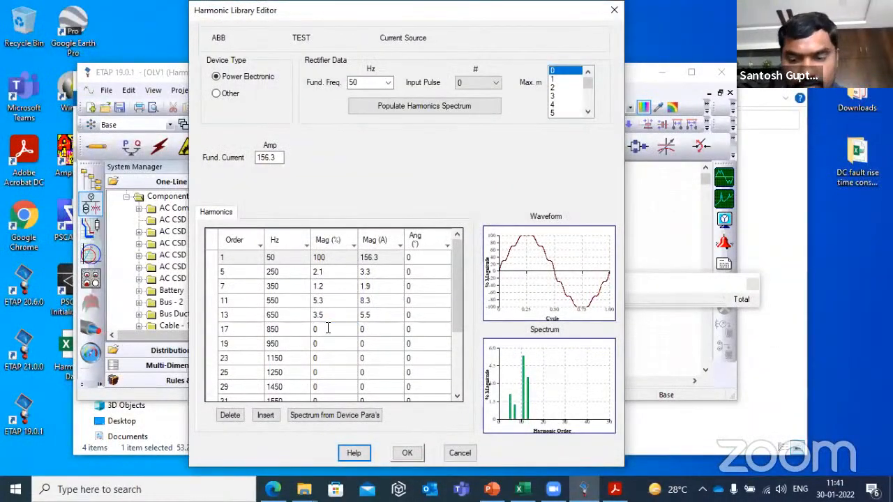
Set the percent magnitudes to 0.1 for the 19th harmonic and 0.9 for both the 23rd and 25th harmonics
click(337, 344)
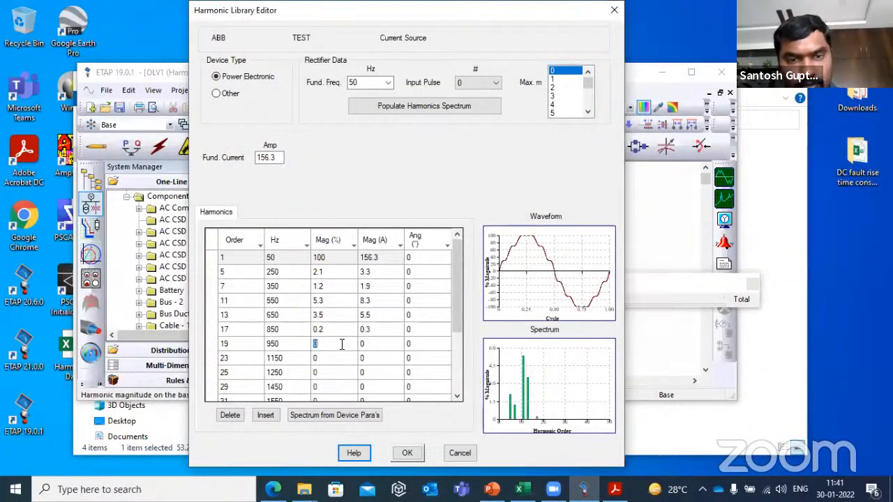
text(.1)
click(337, 358)
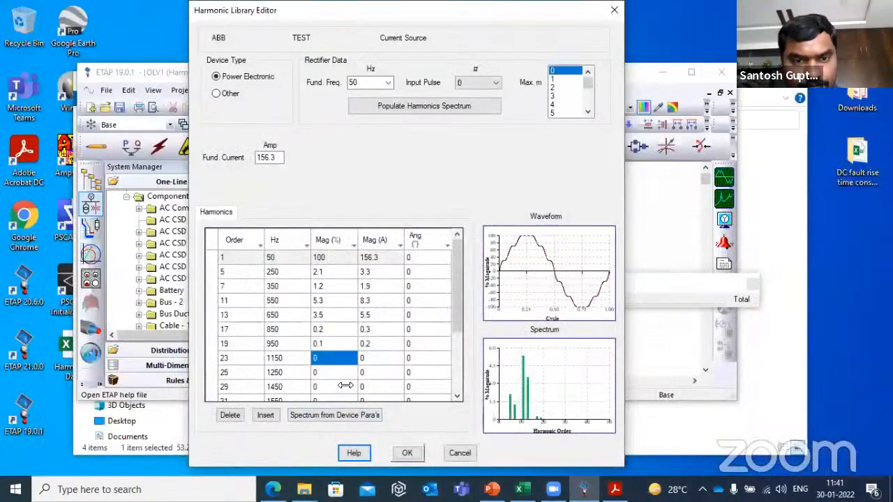
text(.9)
click(341, 372)
click(340, 373)
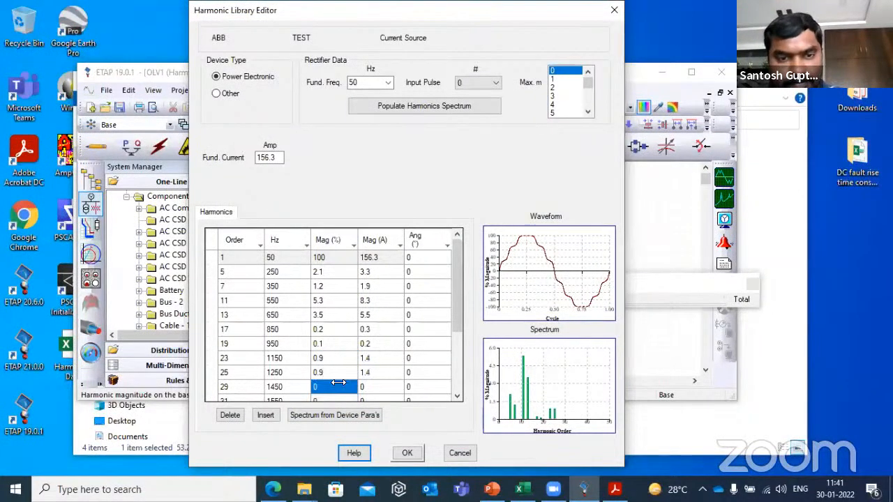
Set the magnitudes of the 29th and 31st harmonics to 0.1 % each
click(340, 385)
scroll(375, 359, down, 3)
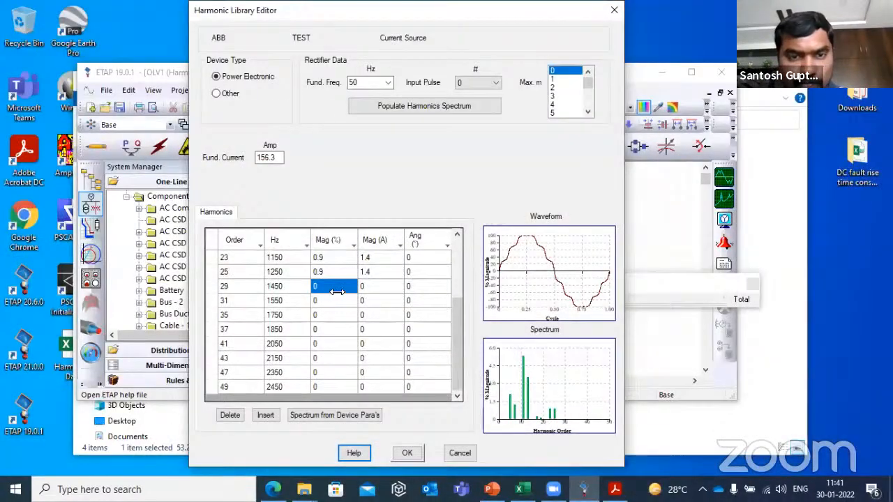
click(337, 292)
key(BackSpace)
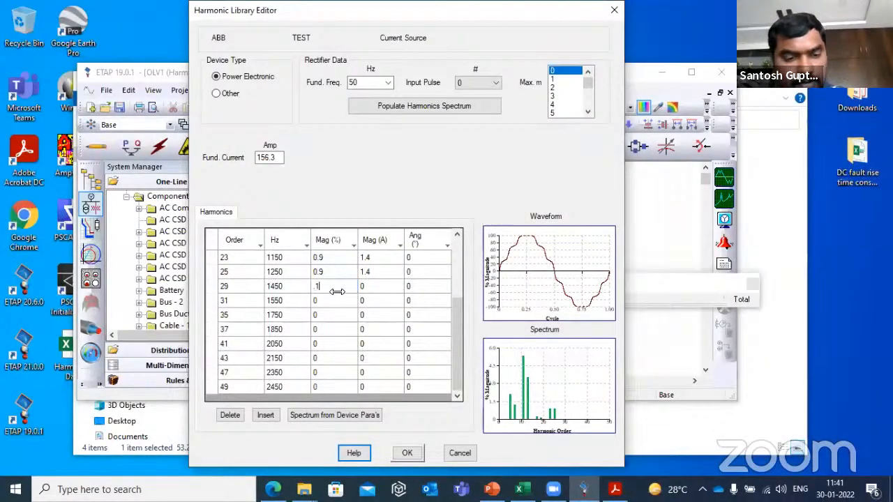
click(335, 299)
click(334, 300)
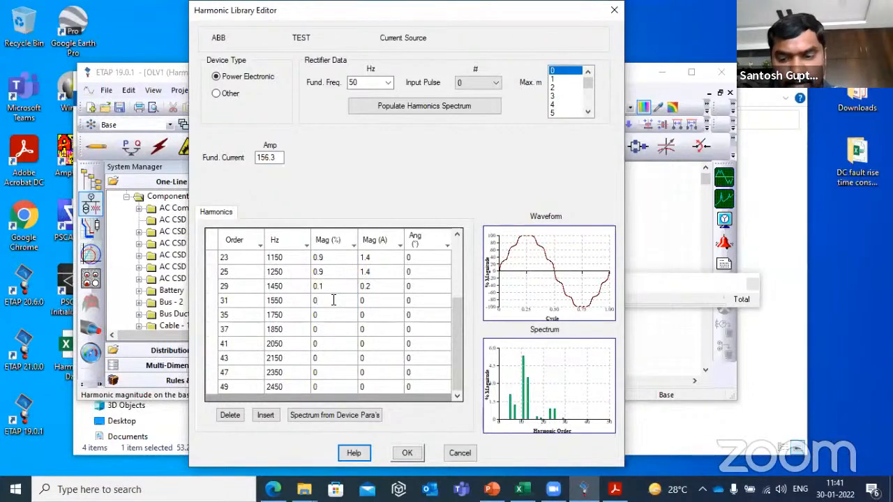
text(.1)
key(Return)
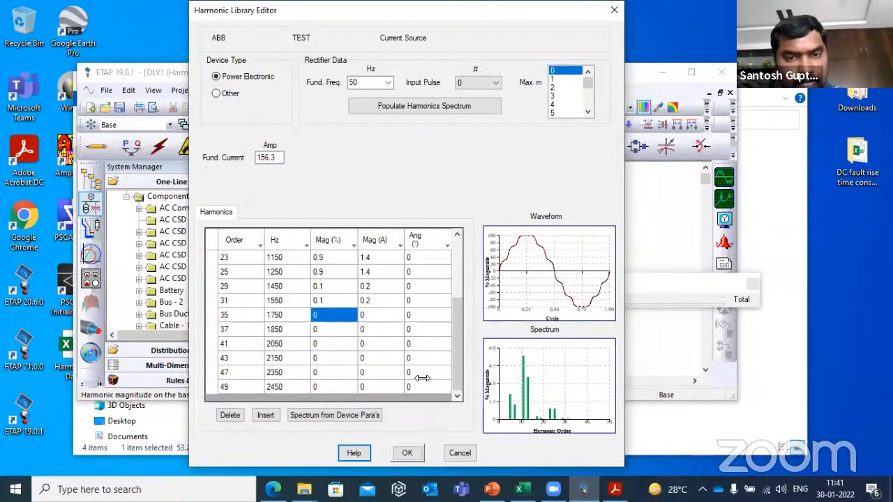
Check the report's current harmonics table and set the 35th harmonic's magnitude to 0.4 % and the 37th's to 0.3 %
click(615, 489)
click(613, 488)
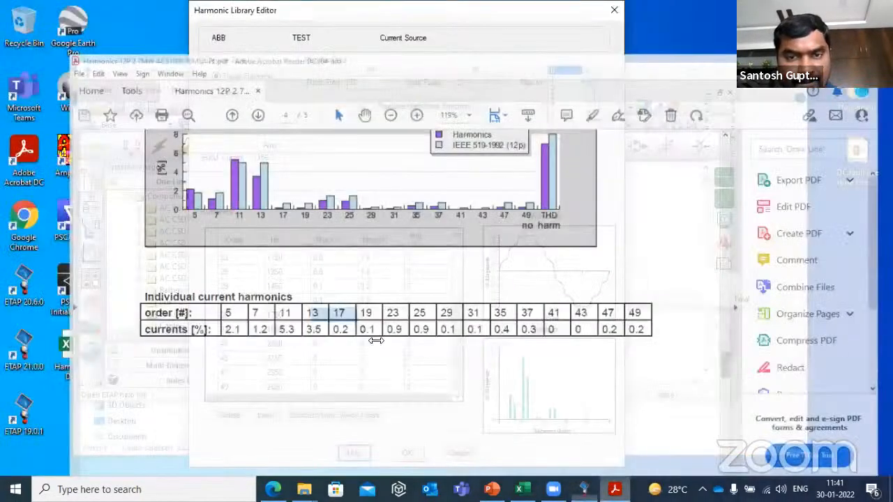
click(328, 316)
text(.4)
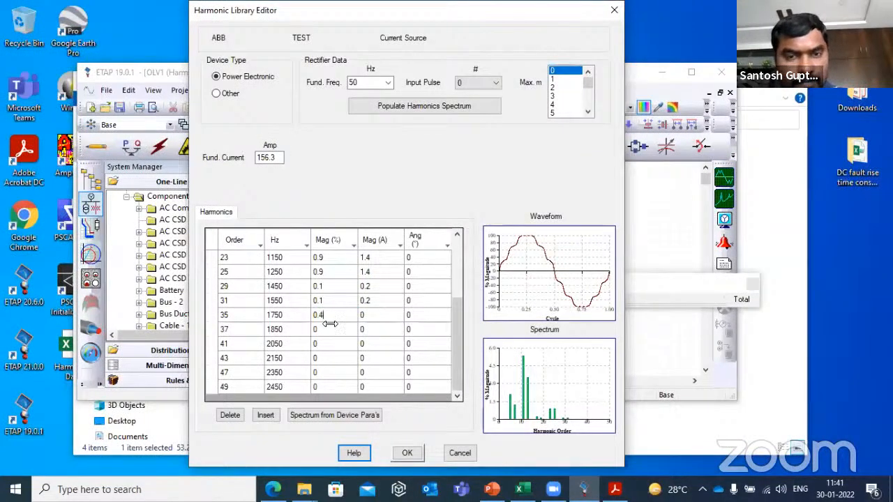
key(Return)
click(335, 330)
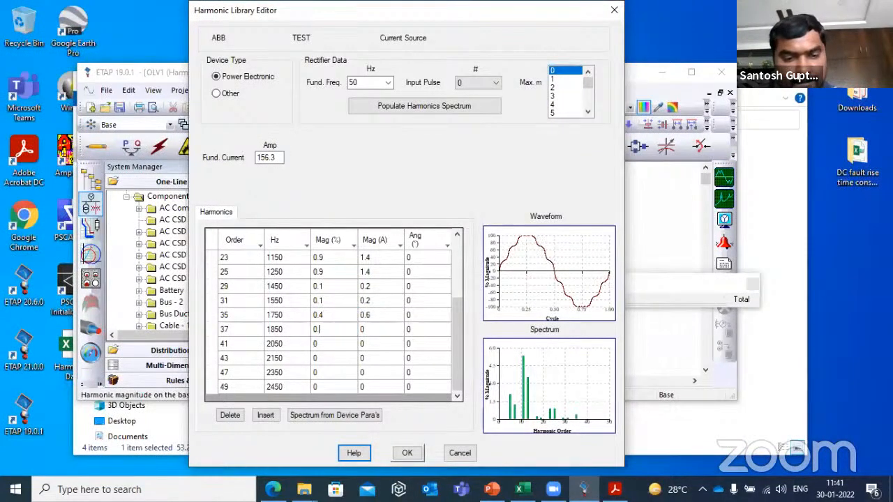
text(.3)
key(Return)
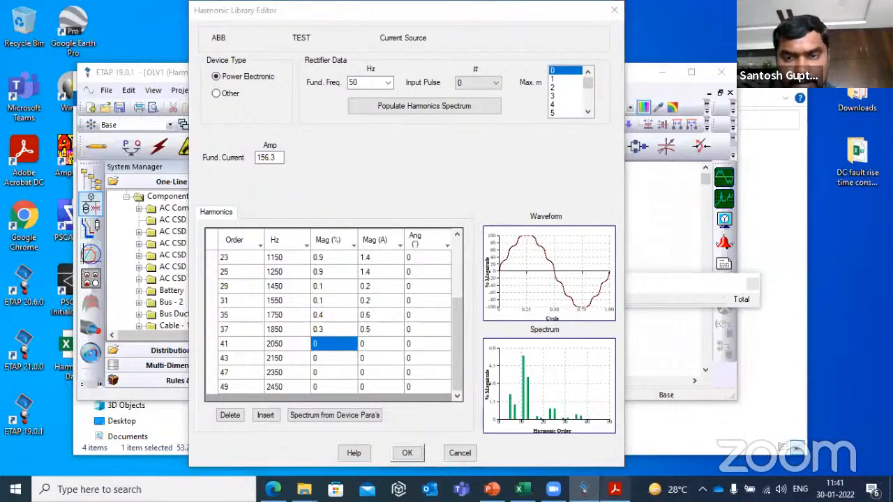
Check the report for the remaining orders and set the 47th and 49th harmonics' magnitudes to 0.2 % each
click(615, 488)
click(615, 489)
click(614, 489)
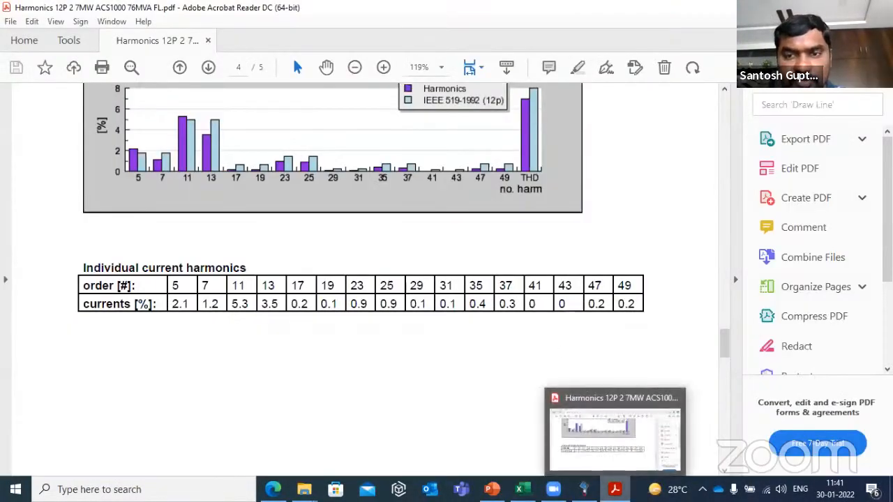
click(615, 488)
click(327, 372)
click(327, 372)
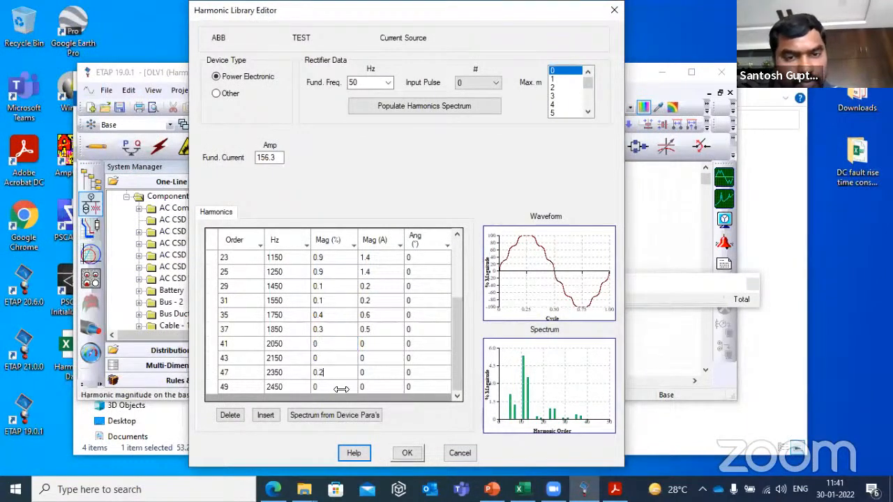
text(.2)
click(342, 389)
click(614, 488)
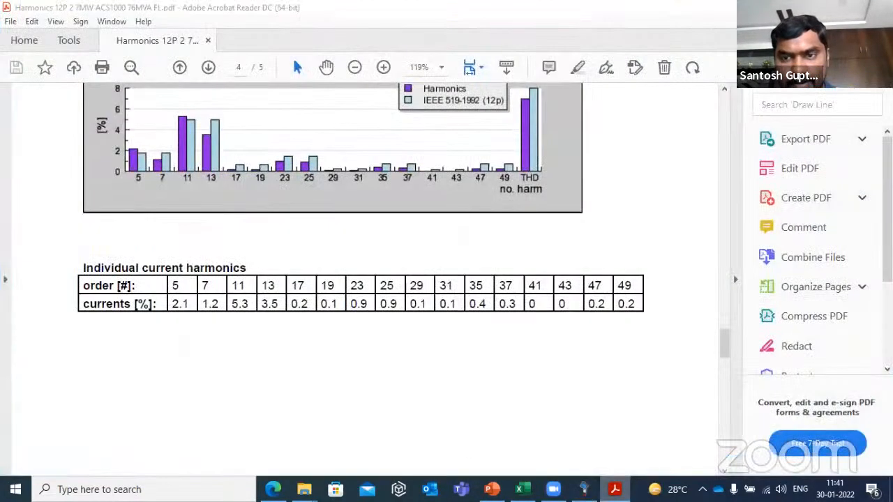
click(615, 488)
click(324, 387)
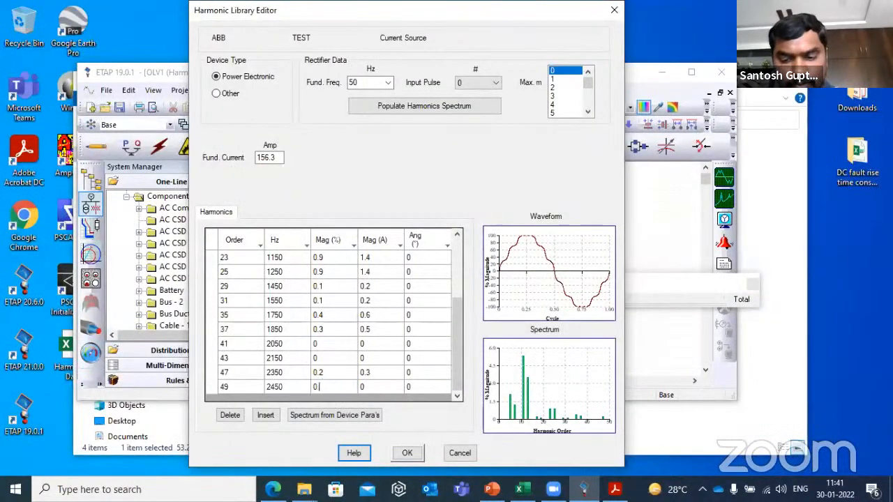
text(.2)
key(Return)
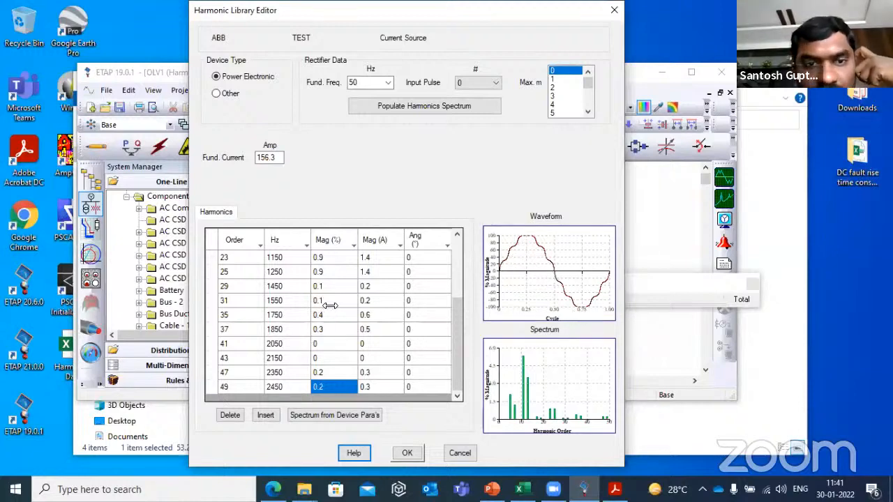
Review the completed ABB TEST spectrum, accept it and close the harmonic library
scroll(328, 307, up, 3)
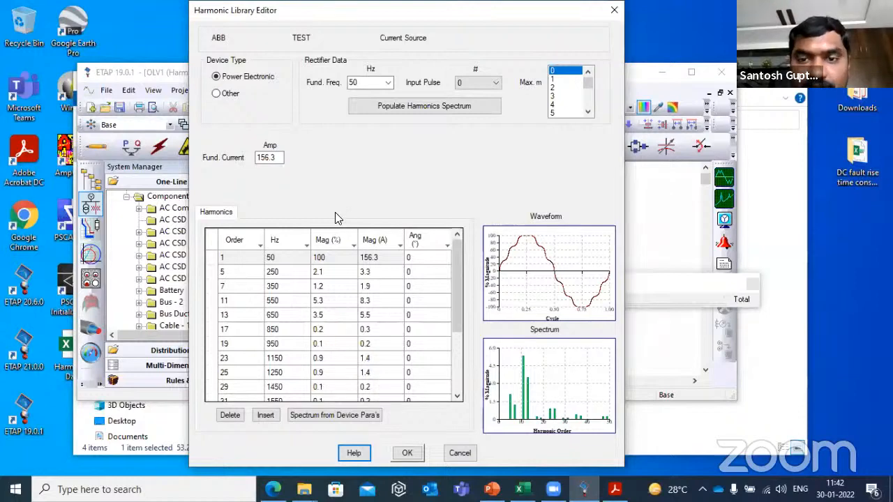
click(413, 455)
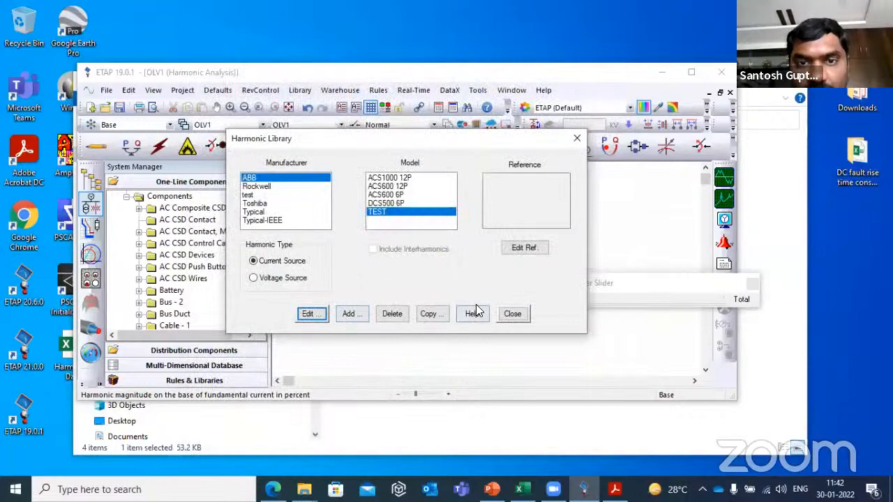
click(513, 314)
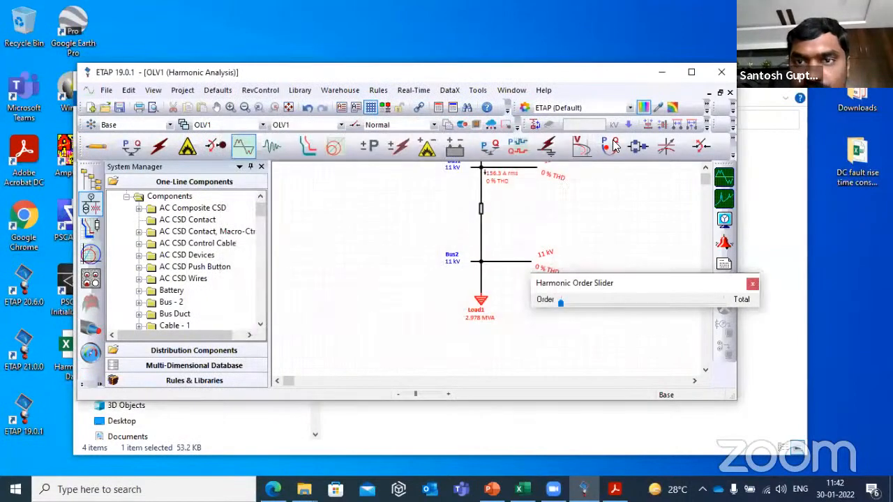
Assign the ABB TEST current-source spectrum from the harmonic library to static load Load1
click(692, 72)
scroll(473, 194, up, 3)
scroll(456, 194, down, 1)
scroll(456, 194, up, 1)
double_click(403, 362)
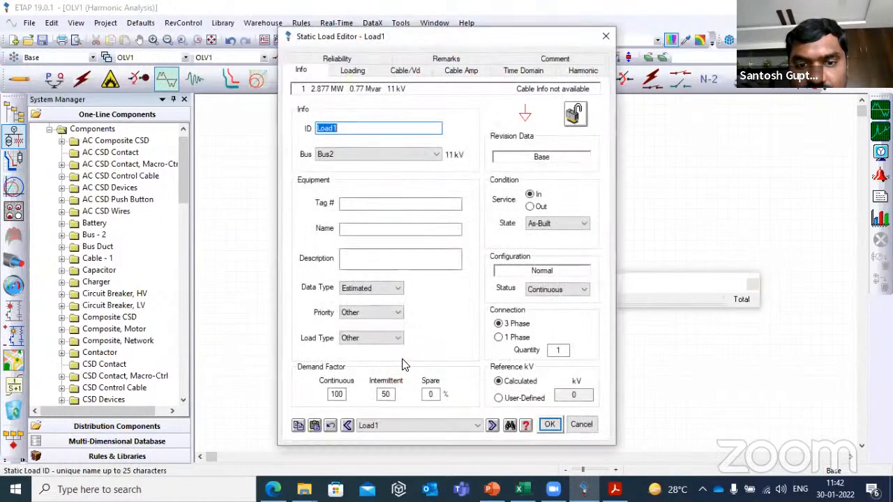
click(574, 71)
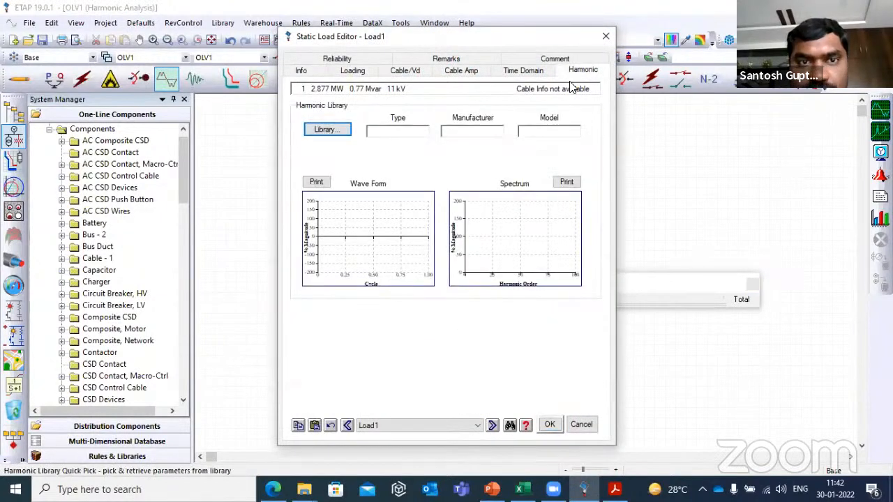
click(343, 135)
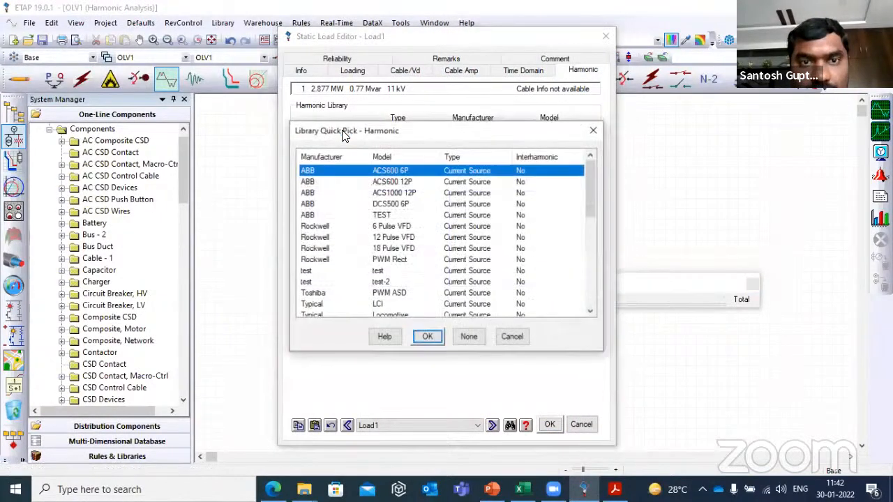
click(312, 216)
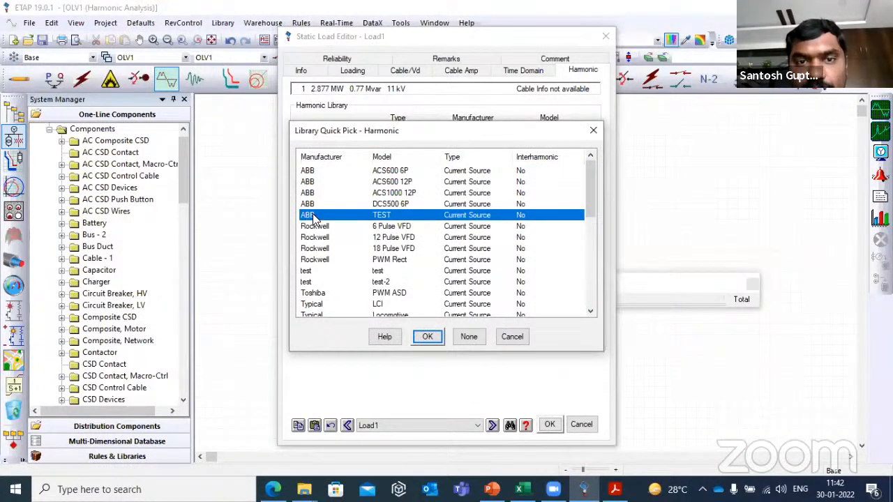
click(428, 337)
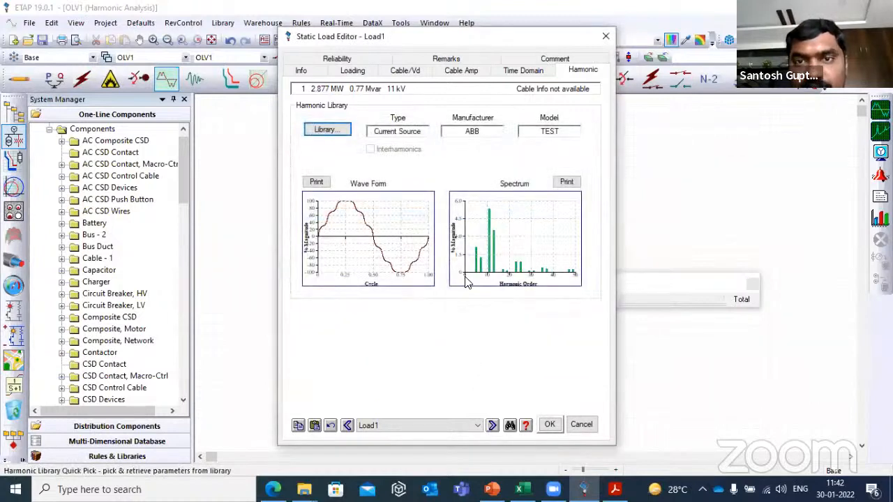
click(550, 426)
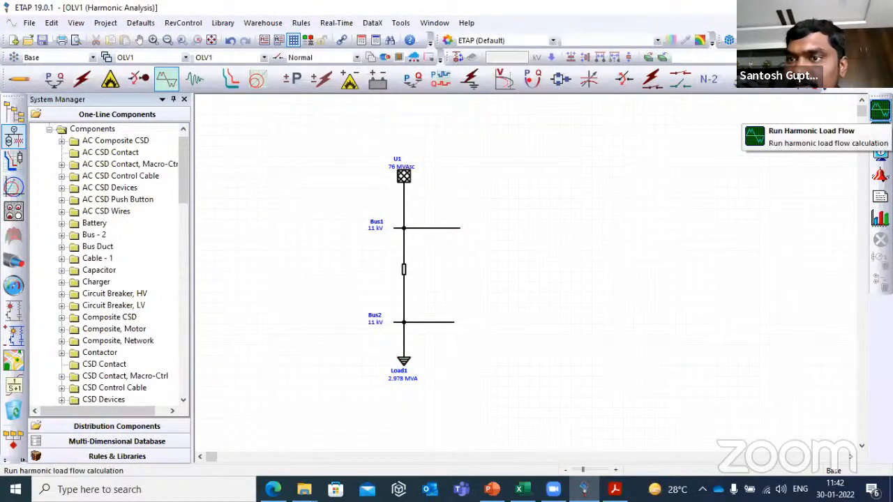
Run the harmonic load flow and compare the voltage and current THD on the one-line diagram with the report's results
click(881, 110)
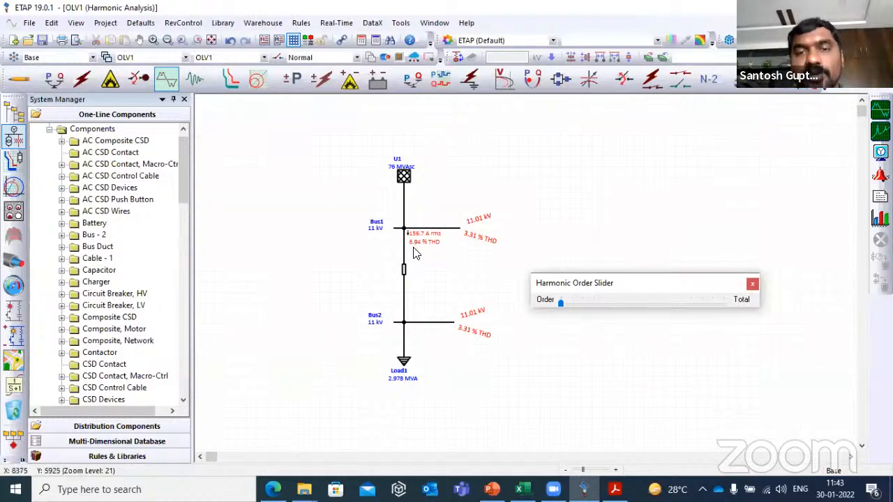
click(615, 489)
scroll(373, 263, up, 15)
scroll(379, 253, up, 12)
scroll(383, 258, down, 5)
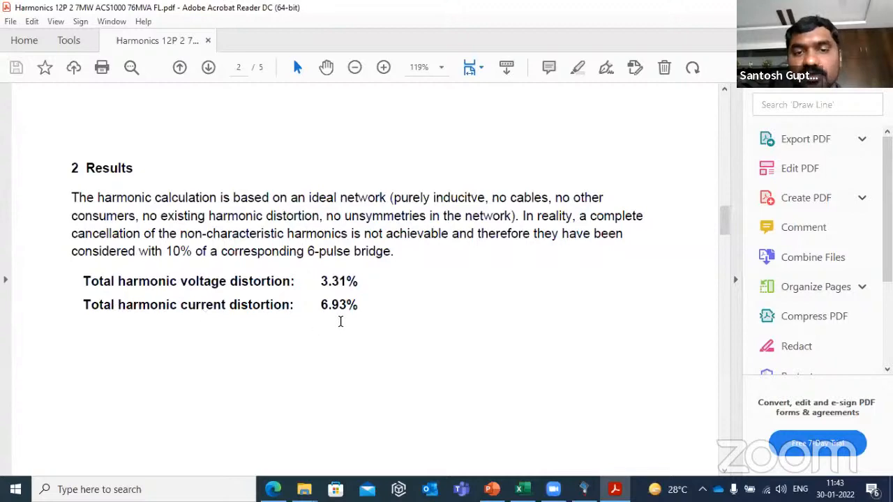
key(alt+Tab)
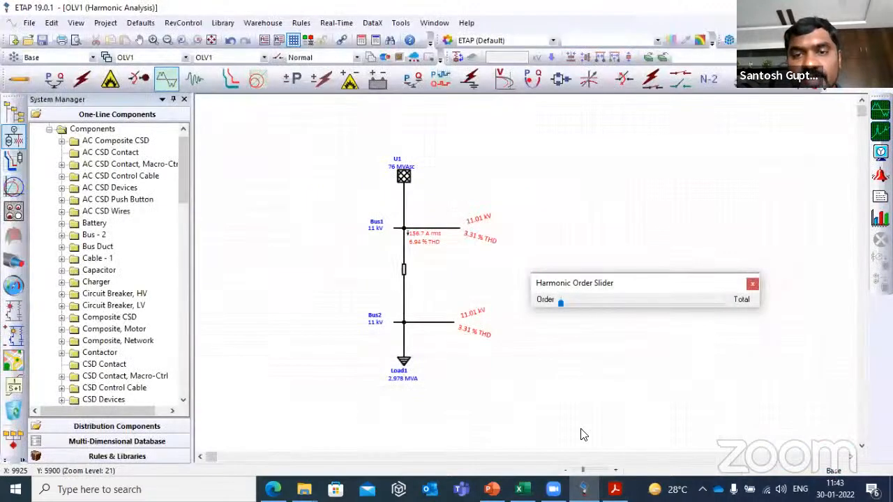
scroll(454, 289, up, 2)
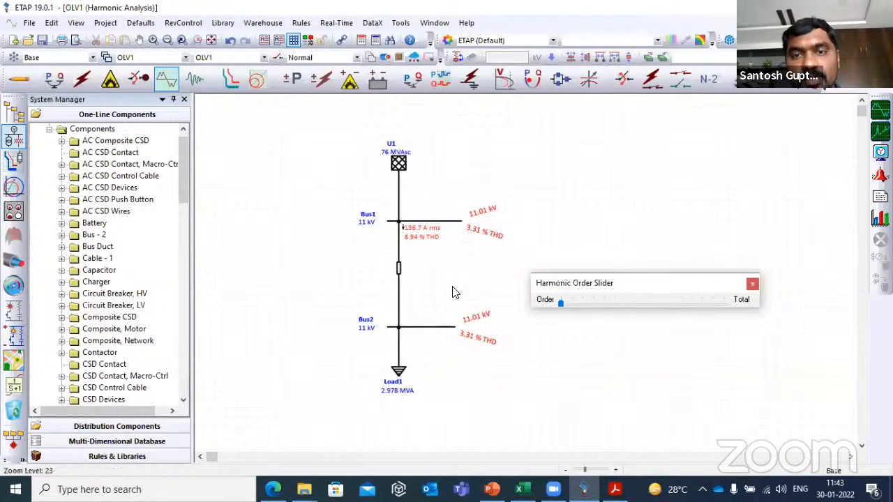
drag(479, 267, 430, 271)
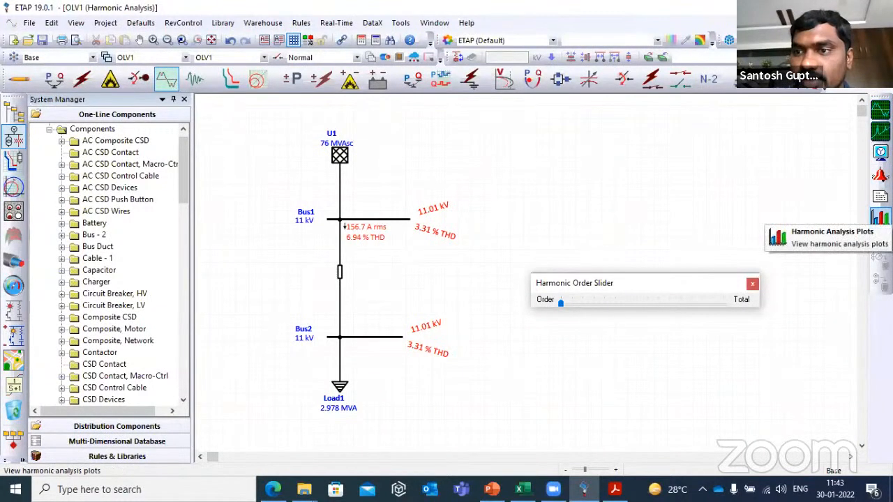
Open the harmonic analysis plots and plot the voltage waveform of Bus2
click(881, 218)
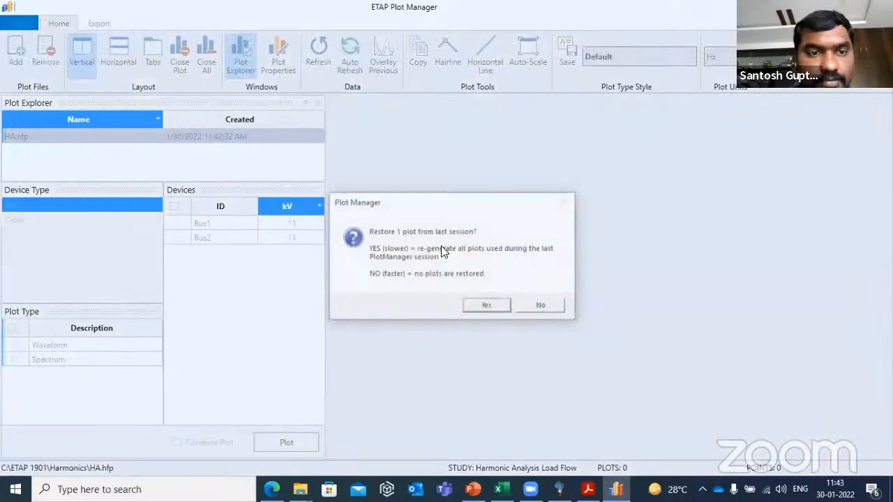
click(500, 309)
click(177, 238)
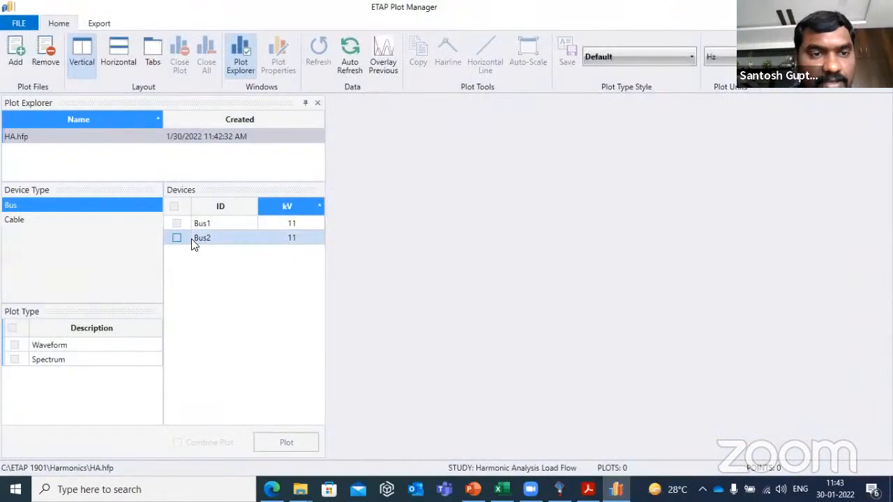
click(14, 345)
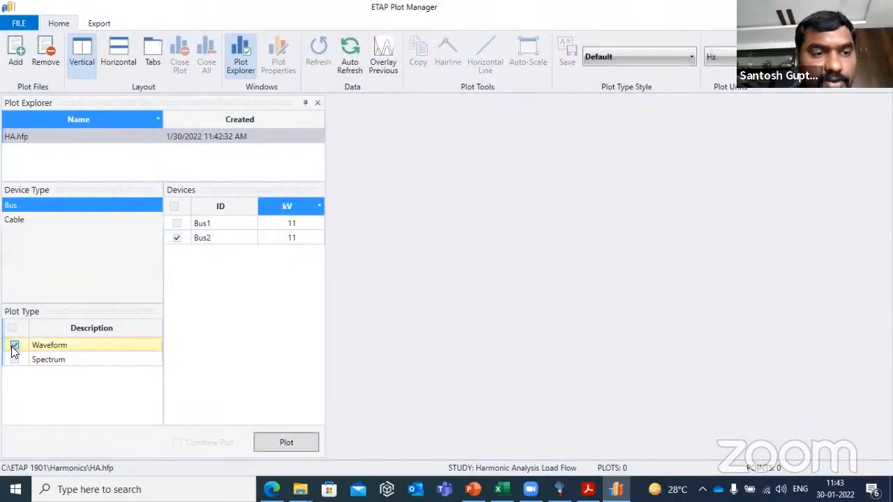
click(303, 450)
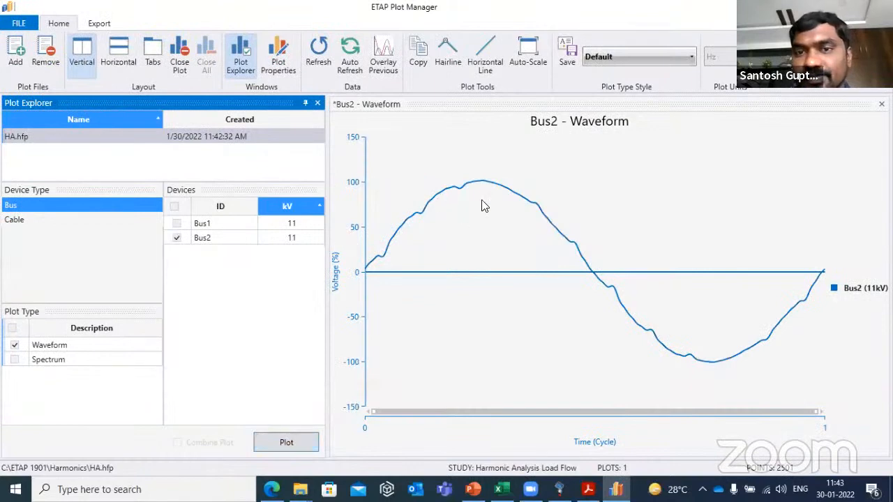
Plot the Bus1 and Bus2 waveforms together for comparison and close that combined plot
click(176, 225)
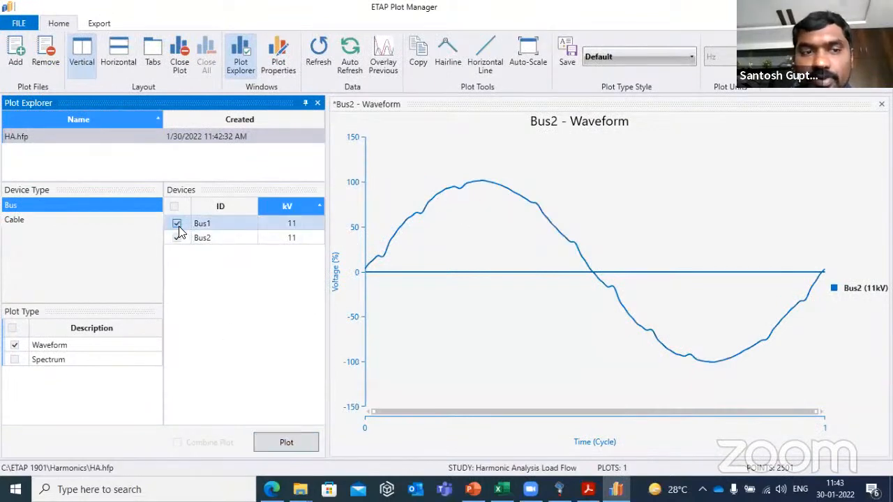
click(293, 441)
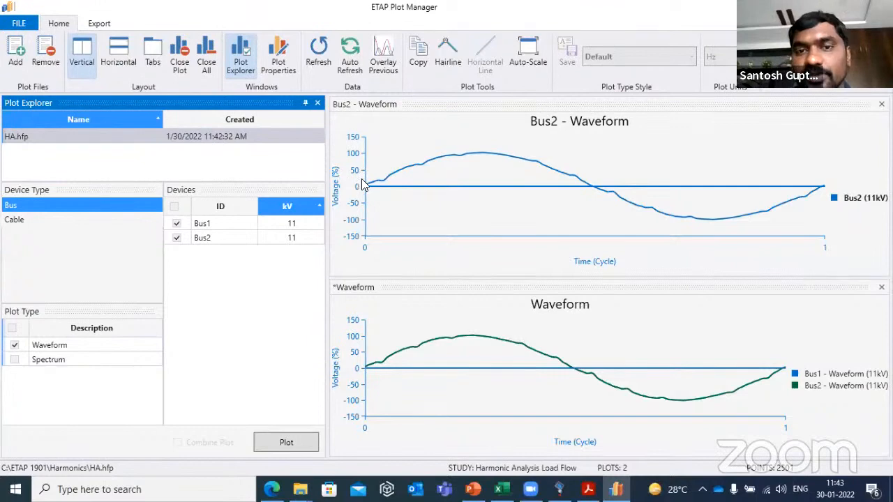
click(881, 287)
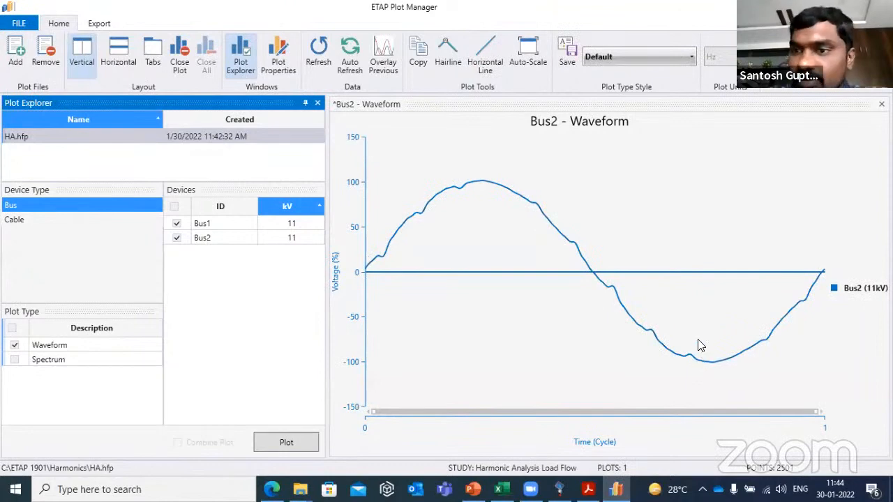
Plot the voltage spectrum of Bus1 and Bus2 and set its frequency axis unit to Order
click(15, 345)
click(15, 359)
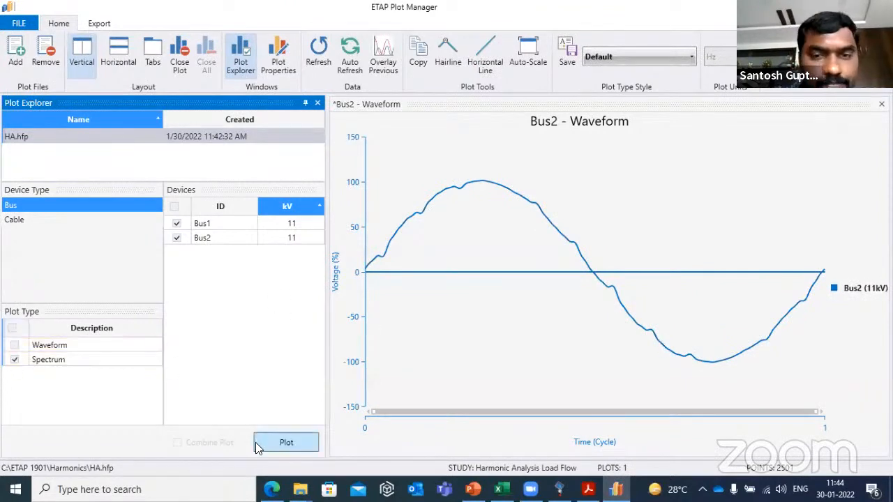
click(284, 441)
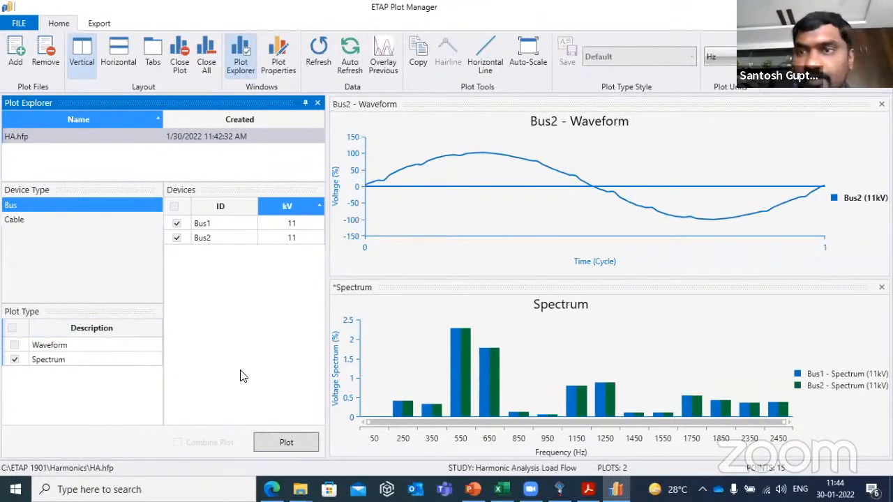
click(715, 56)
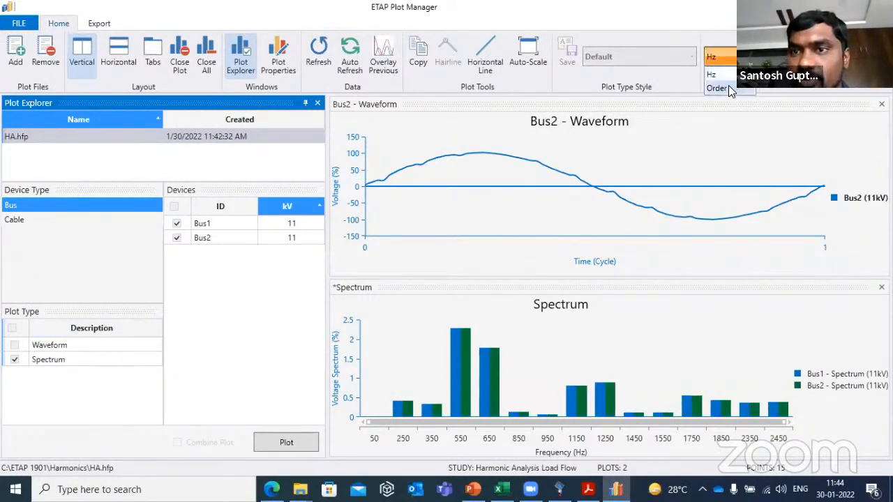
click(719, 86)
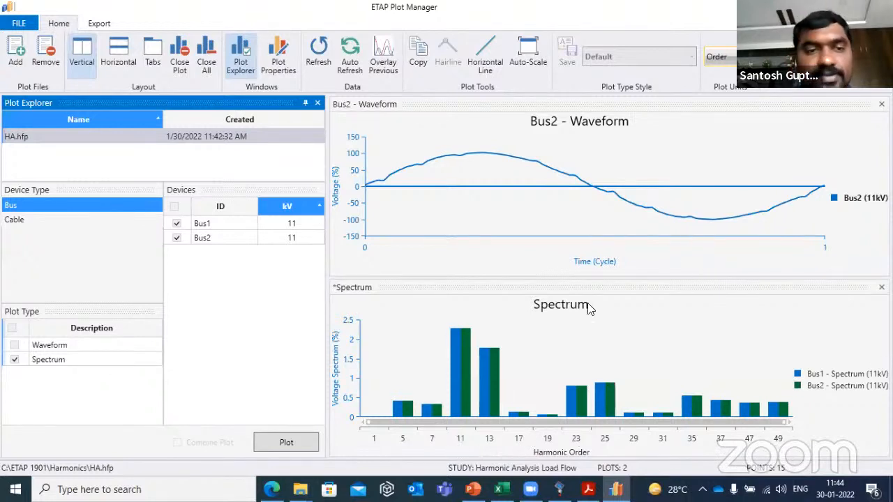
Plot the current spectrum of Cable1, close the two bus plots to inspect it alone, and exit the plot manager
click(29, 218)
click(176, 223)
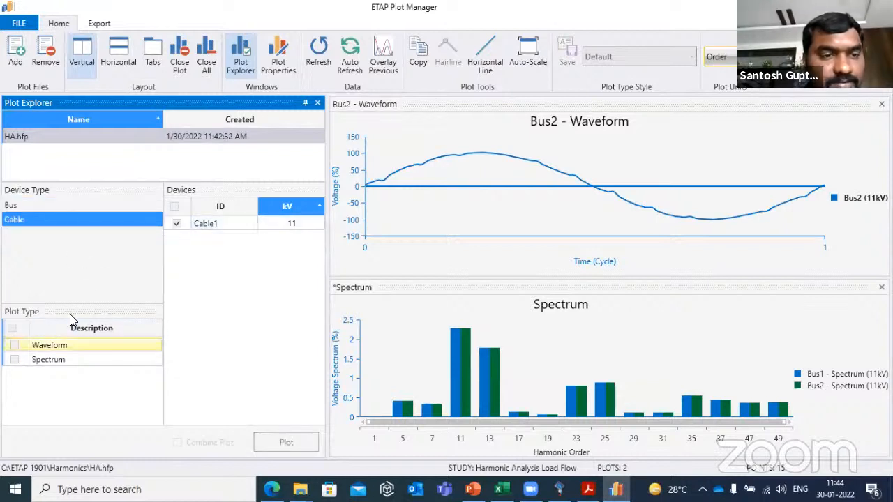
click(15, 359)
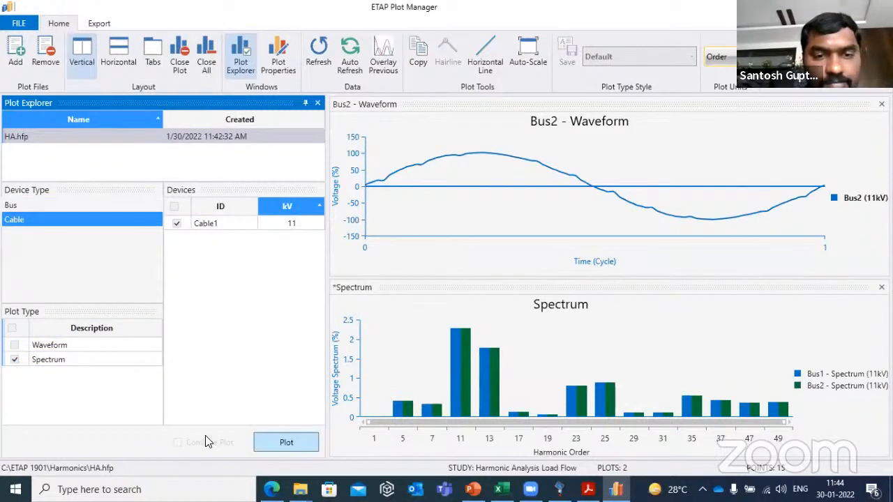
click(286, 443)
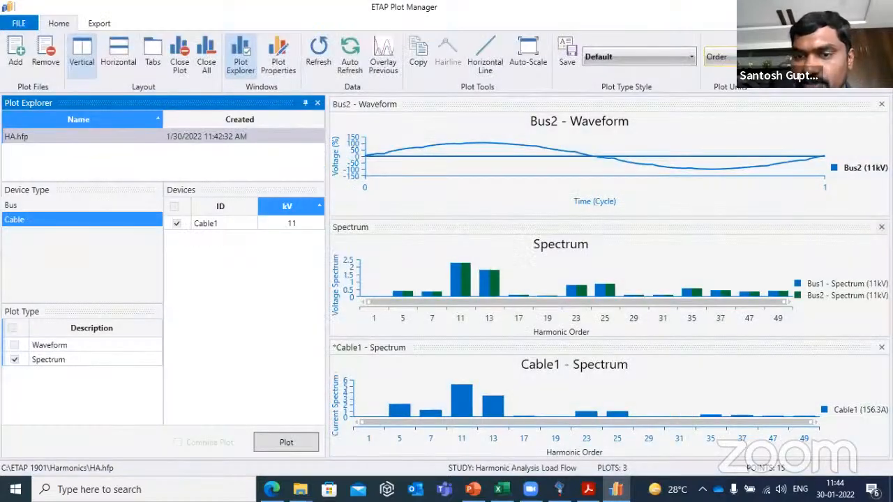
click(881, 227)
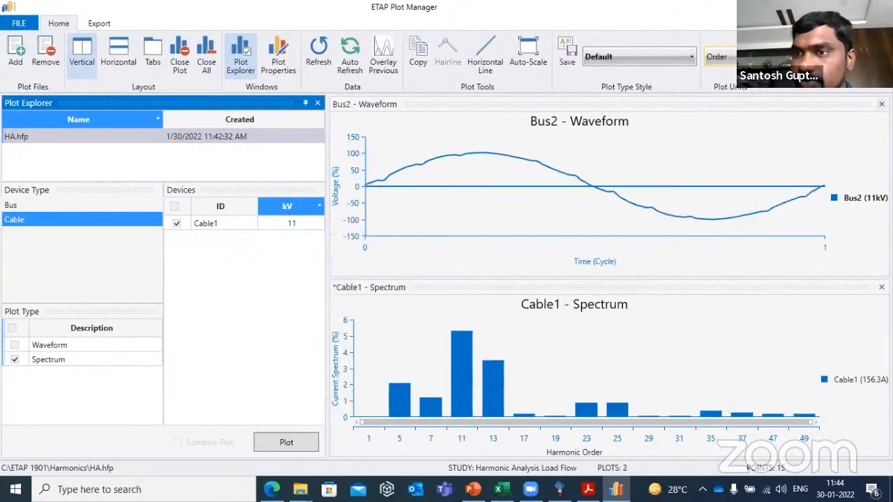
click(881, 104)
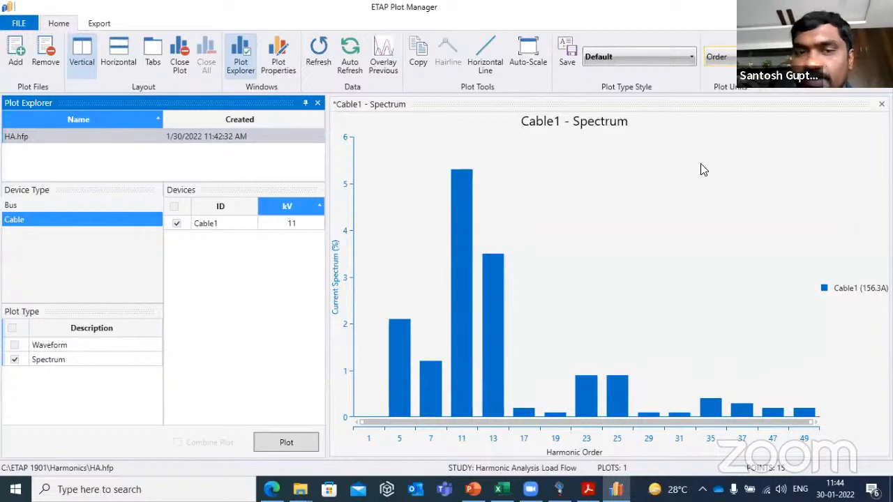
click(878, 7)
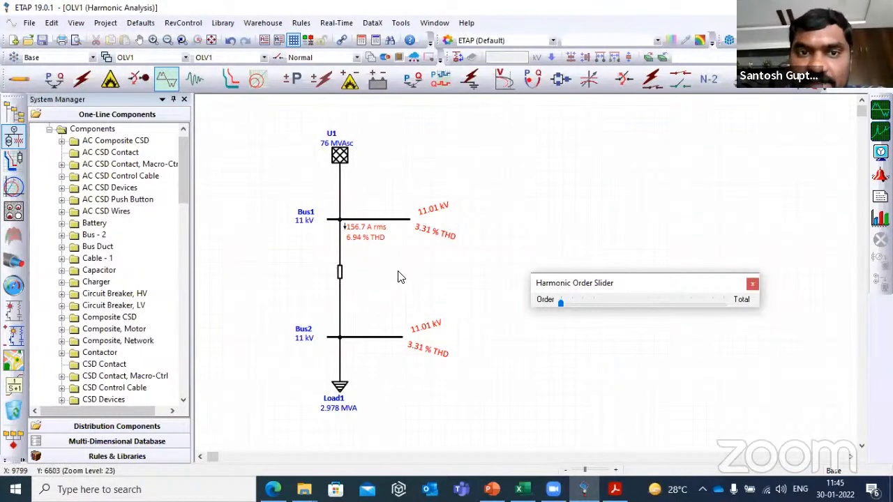
Select the whole one-line network, switch to the Harmonics Data workbook in Excel and review the grid voltage, fault level and frequency
drag(257, 122, 509, 445)
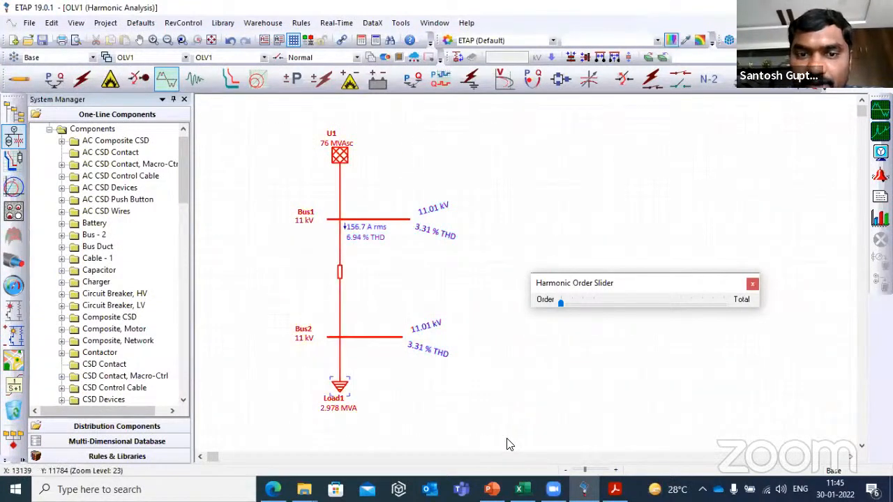
click(522, 489)
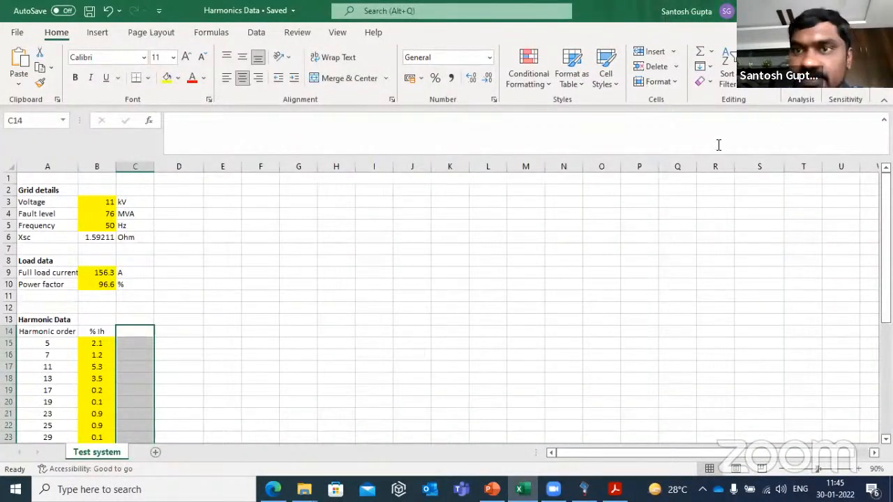
click(269, 249)
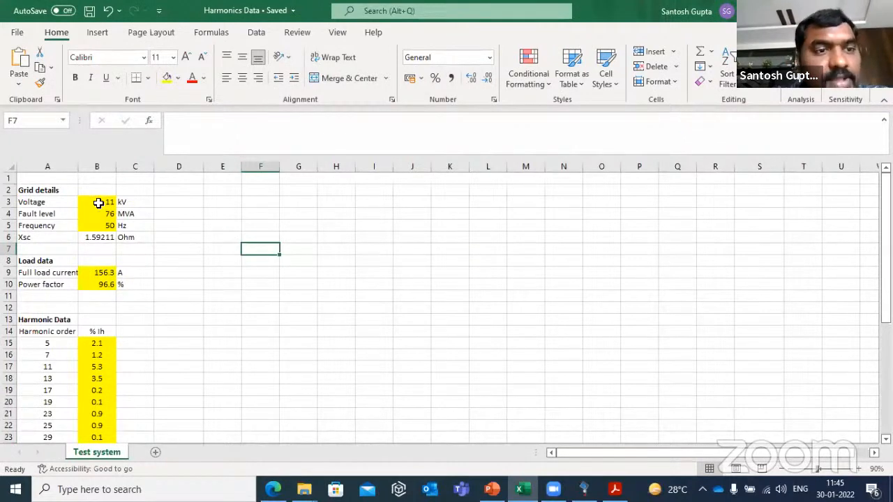
click(26, 190)
click(66, 201)
click(104, 212)
click(109, 203)
click(59, 217)
click(87, 215)
click(72, 225)
click(81, 225)
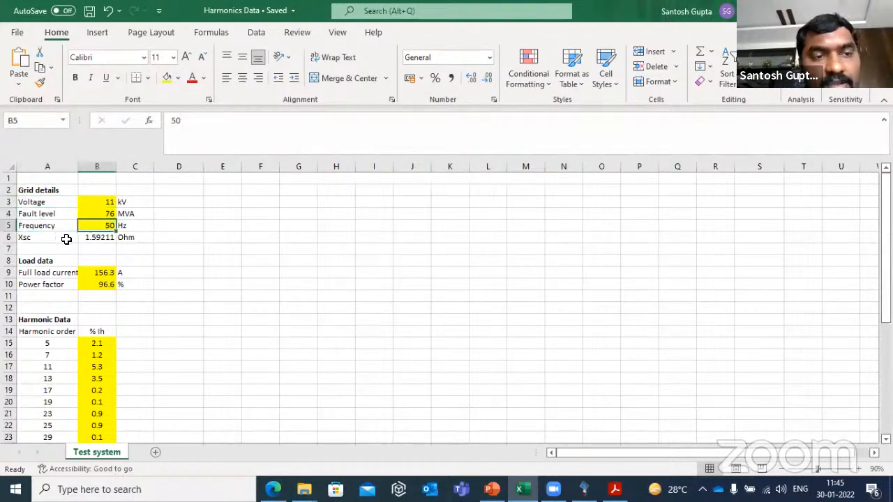
Examine how the Xsc cell B6 is calculated from the grid voltage and fault level in the Harmonics Data workbook
click(584, 489)
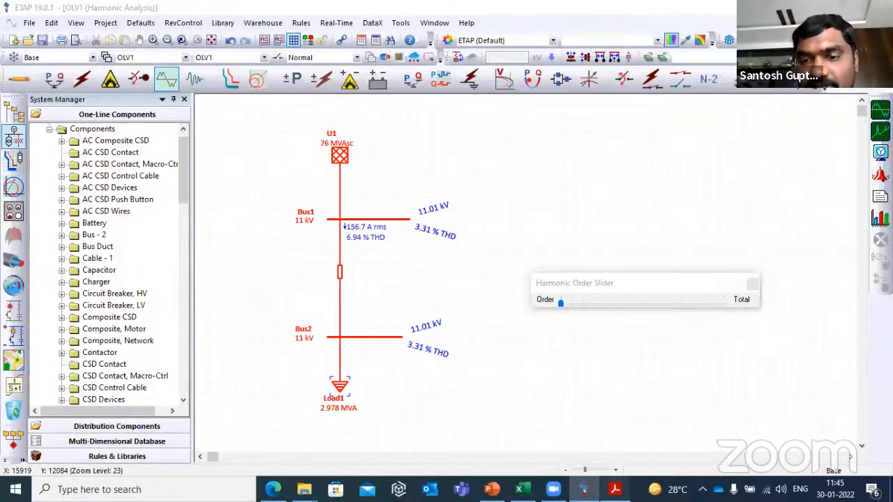
click(615, 489)
click(520, 489)
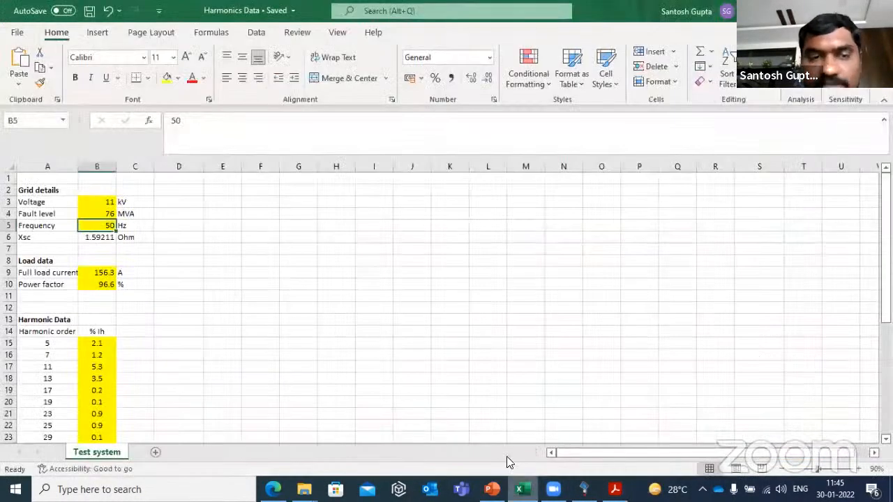
click(109, 203)
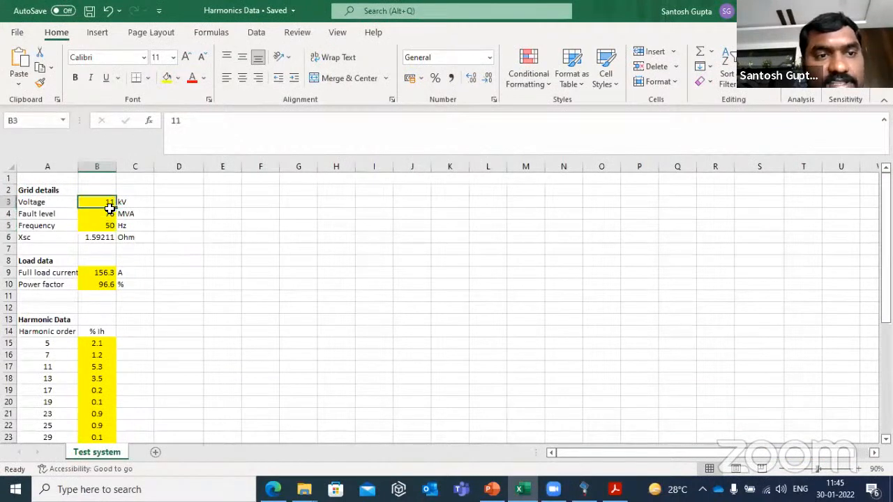
click(108, 214)
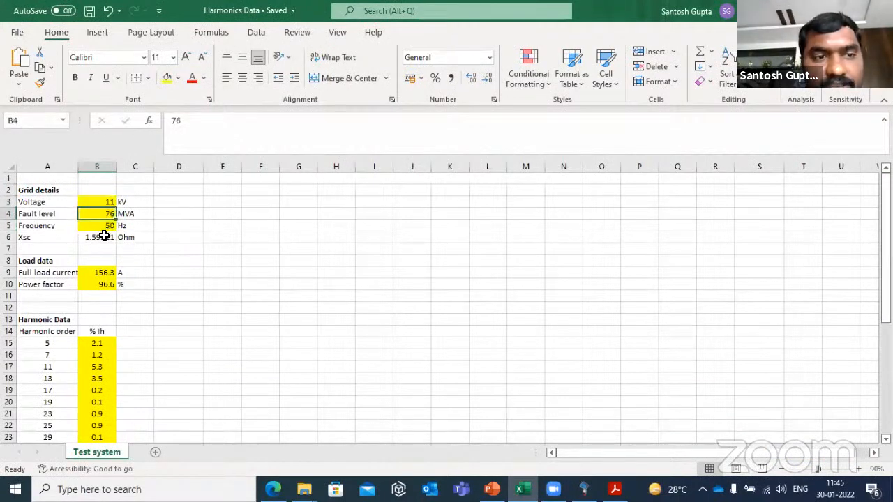
click(105, 237)
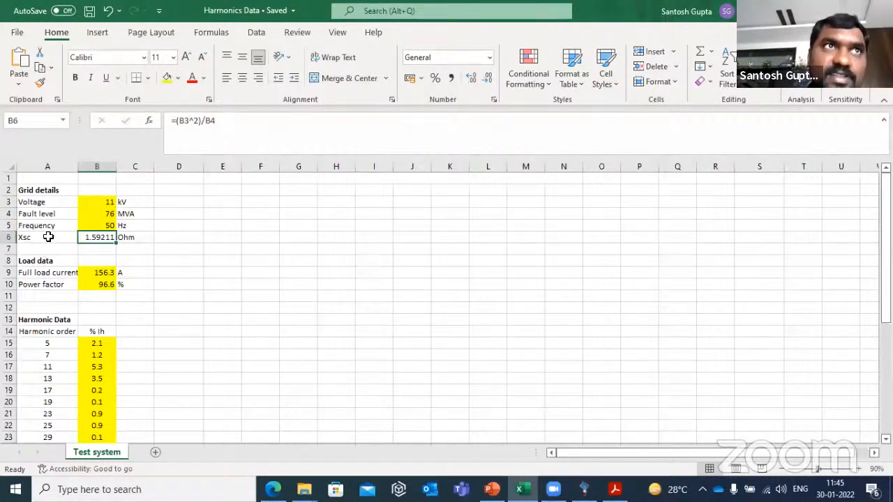
click(97, 214)
click(94, 239)
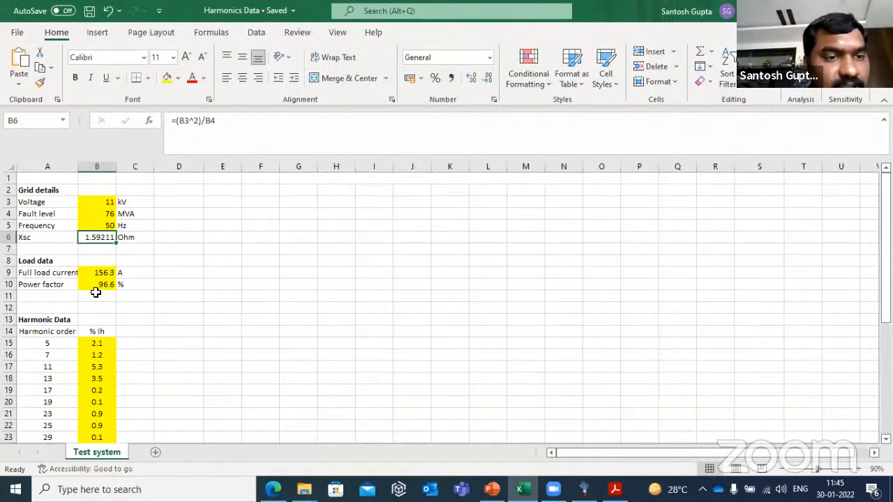
Review the workbook's load data and the harmonic orders with their percentage currents in A15:B30
scroll(96, 292, down, 1)
click(91, 240)
click(100, 248)
scroll(94, 311, down, 2)
drag(56, 237, 96, 414)
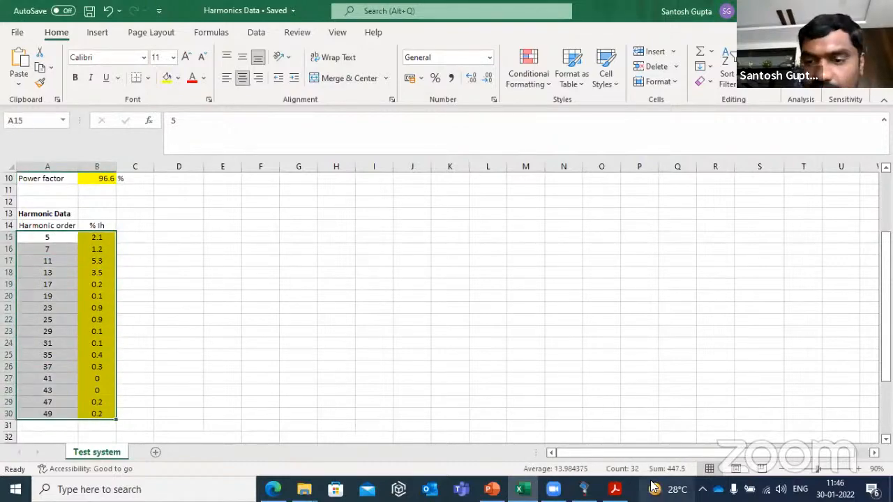
Check the individual current harmonics table in the Acrobat PDF report against the workbook's load and harmonic data
click(615, 489)
scroll(393, 319, down, 5)
drag(726, 235, 726, 334)
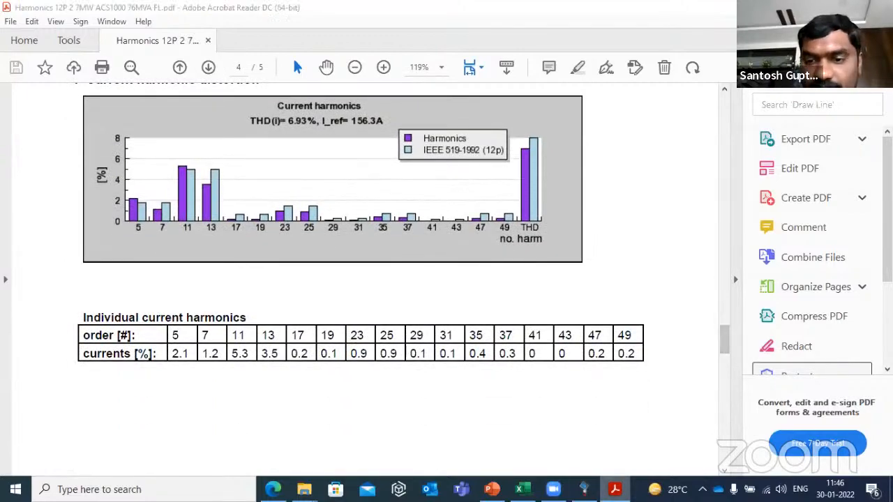
click(522, 489)
drag(97, 367, 130, 319)
click(176, 227)
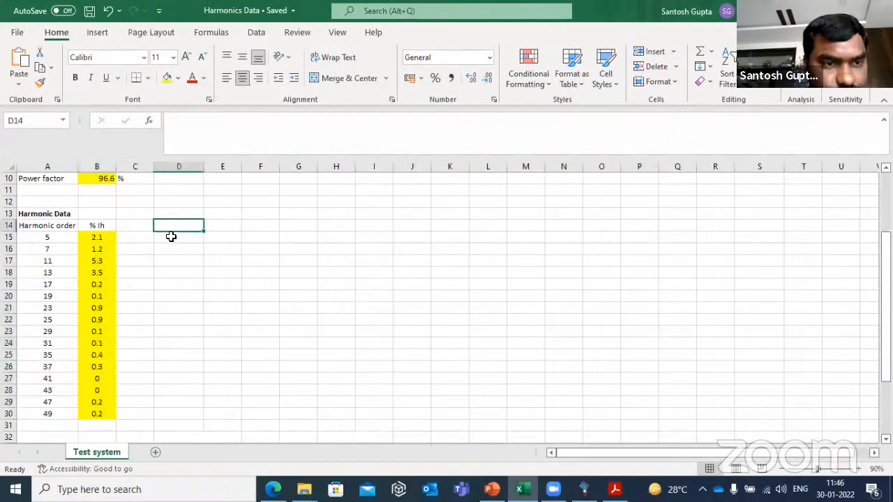
scroll(174, 237, up, 3)
scroll(157, 258, down, 2)
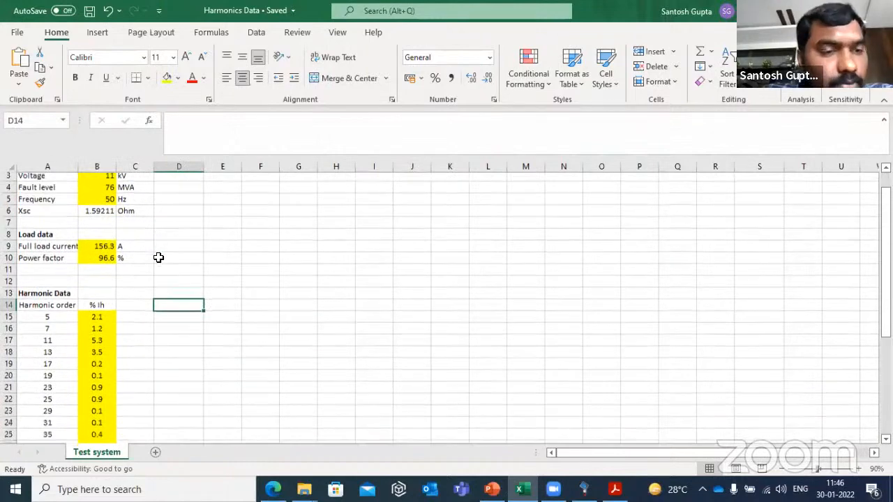
click(89, 264)
drag(89, 378, 88, 402)
Add the column heading "Ih in Amp" in C14 beside the % Ih column of the harmonic data
click(139, 262)
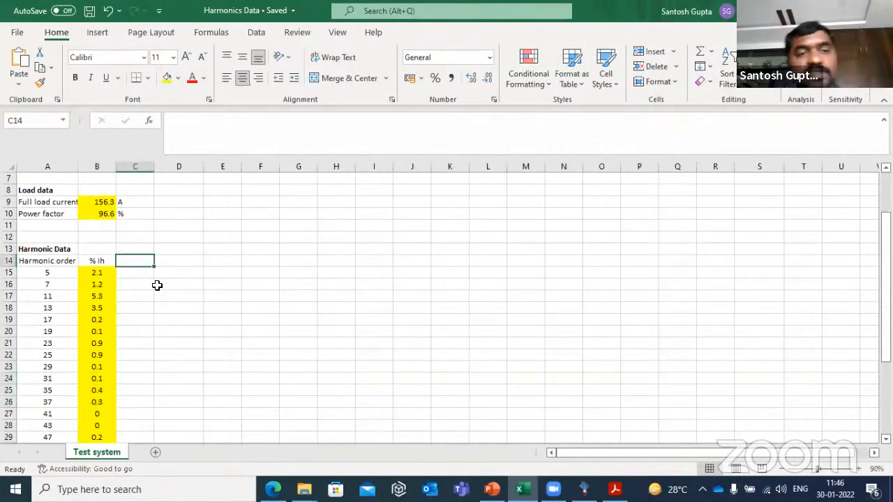
text(Ih o)
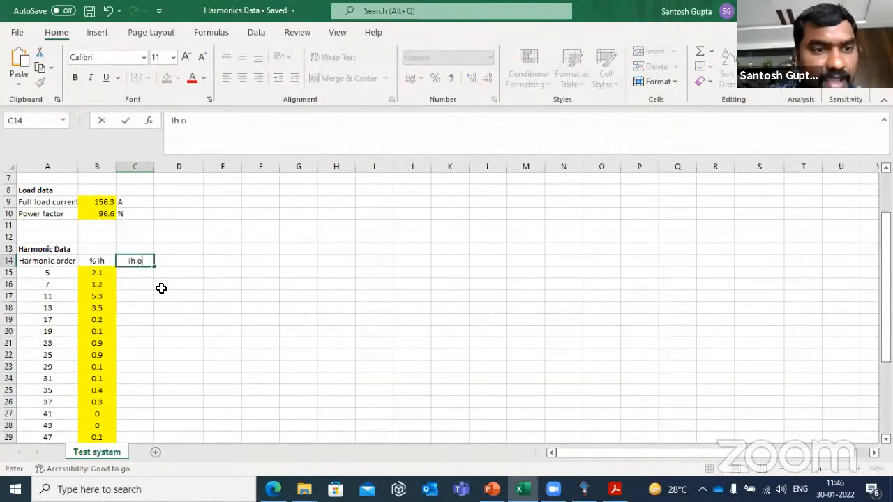
text(n Amp)
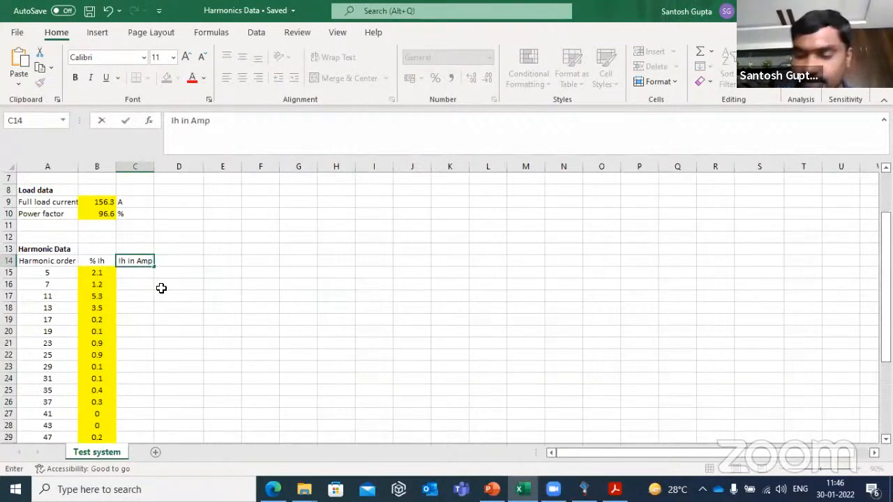
key(Return)
Enter the 5th-order harmonic current in C15 as the percentage times the full load current, =B15*B9
text(=)
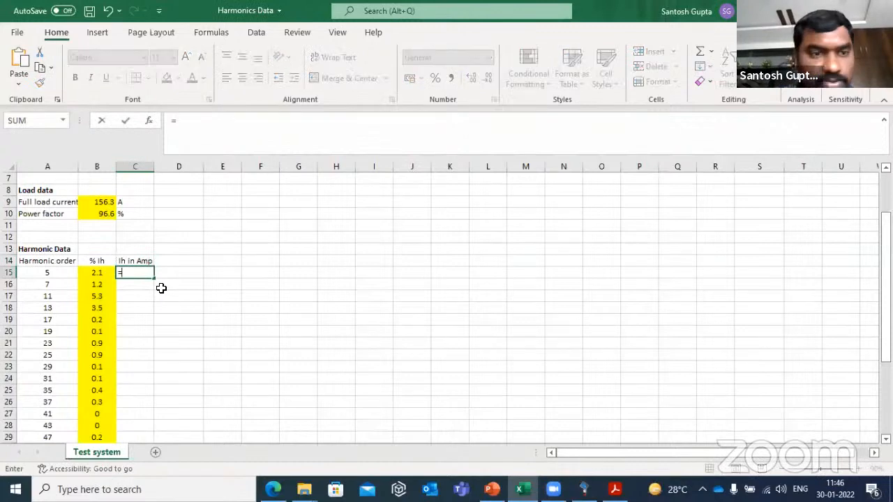
click(102, 274)
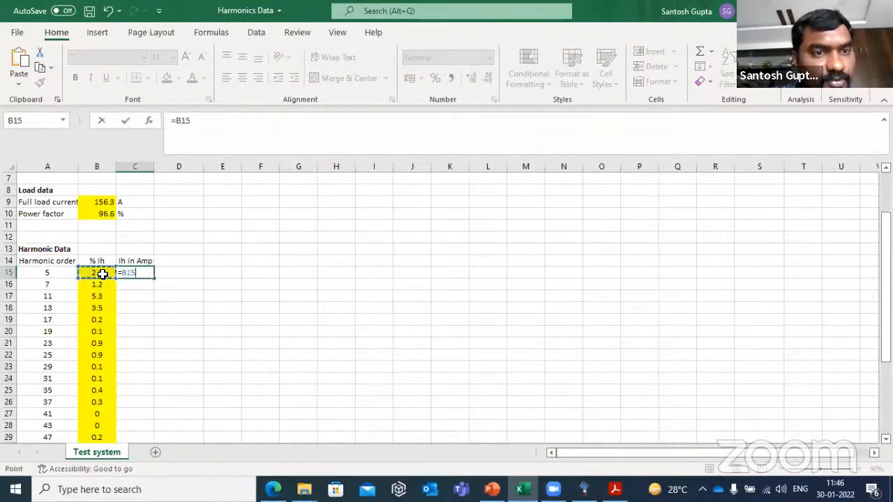
text(*)
click(101, 202)
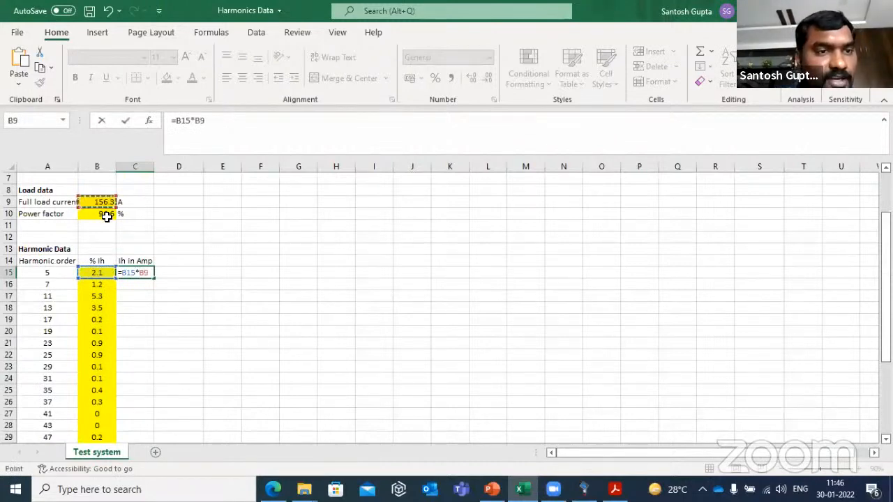
key(Return)
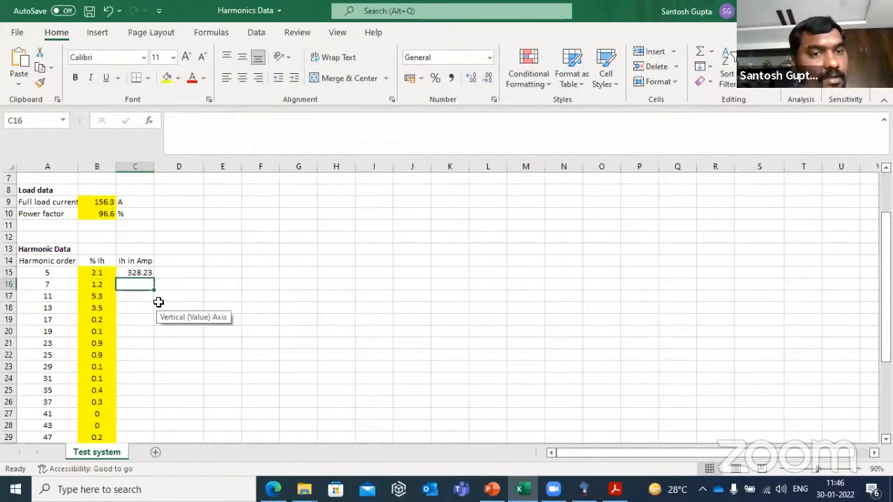
Divide the C15 formula by 100 so it reads =B15*B9/100
click(139, 274)
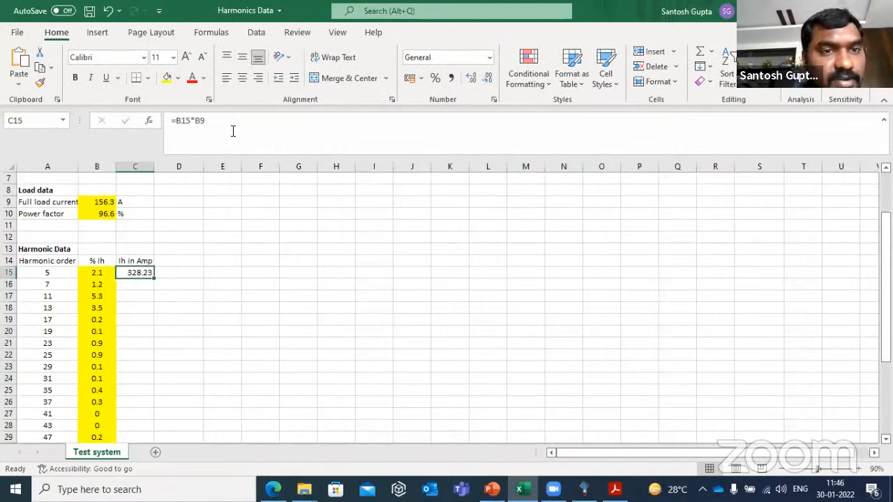
click(233, 132)
text(/10)
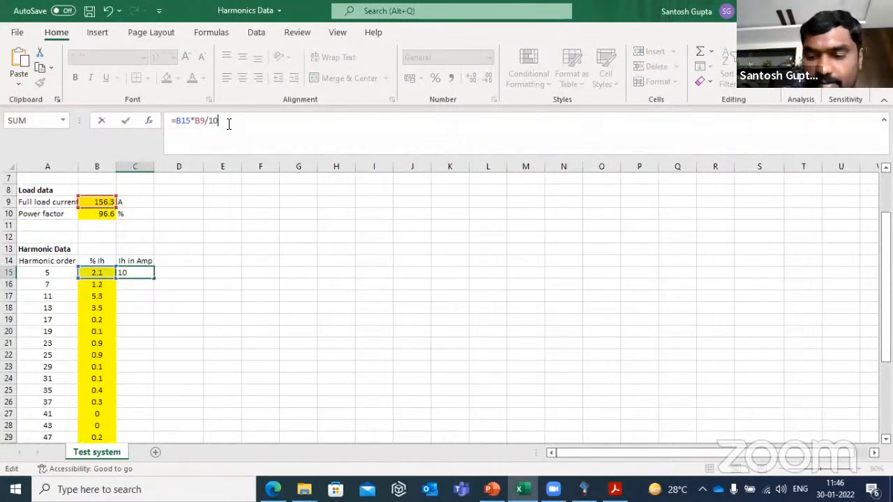
text(0)
key(Return)
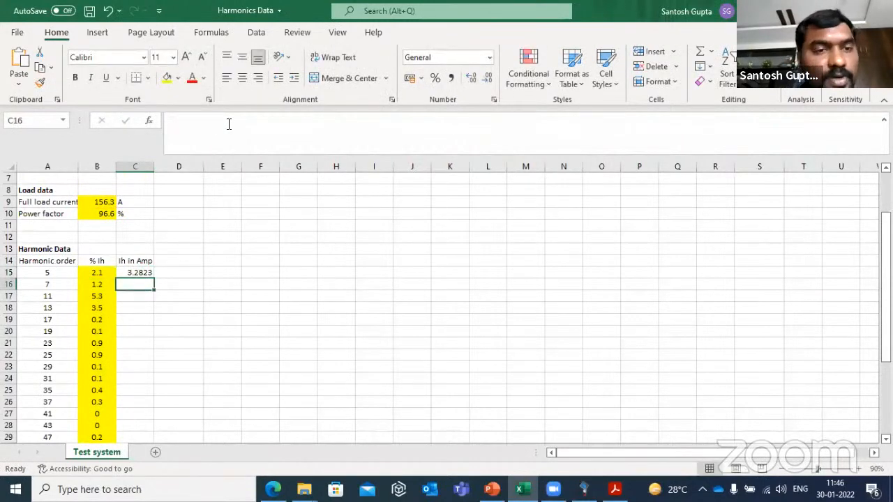
Check the 5th-order current formula in C15 against its percentage in B15 and the full load current
click(127, 273)
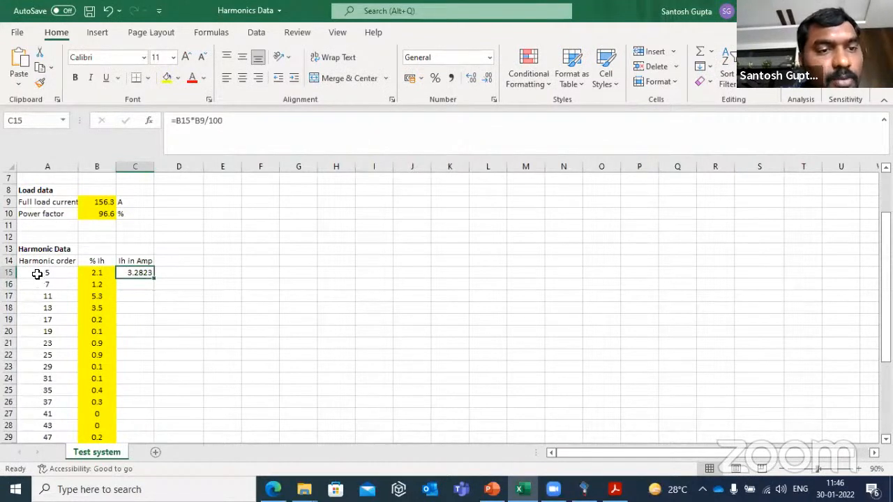
click(84, 273)
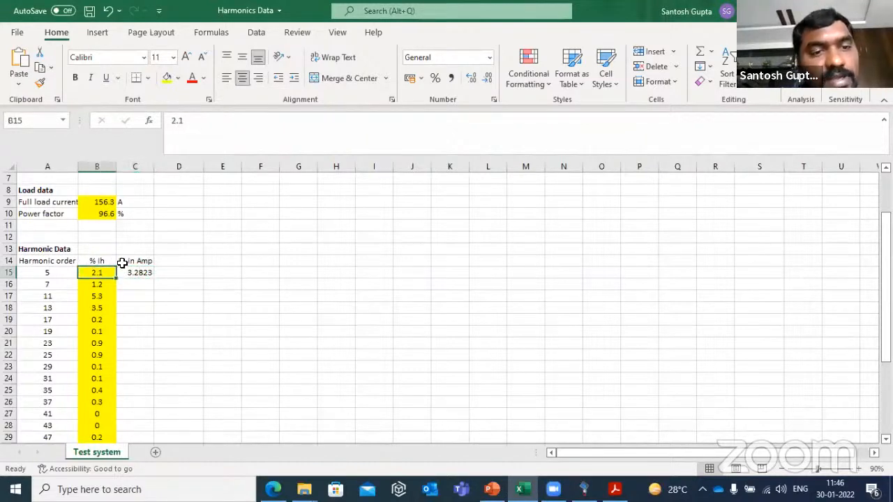
click(125, 275)
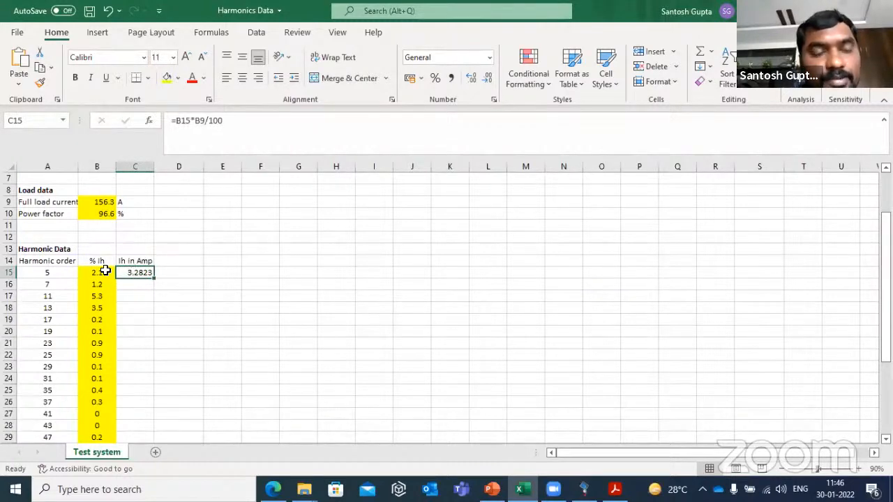
click(102, 273)
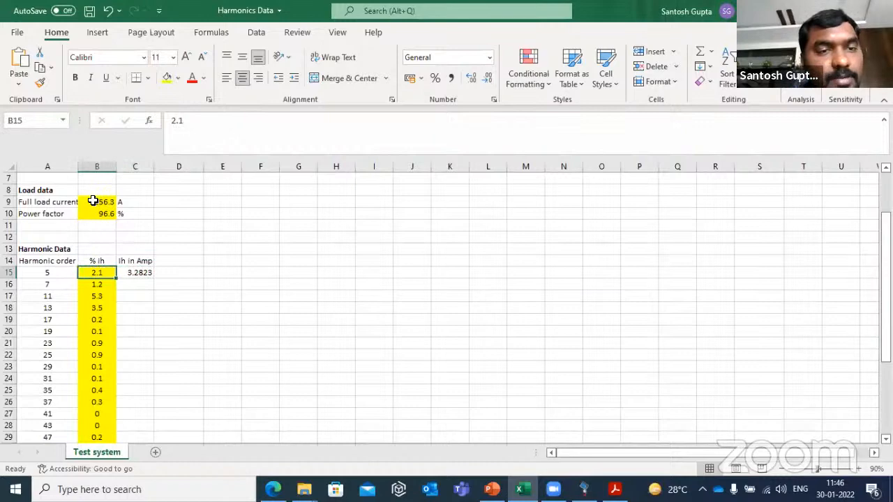
click(134, 273)
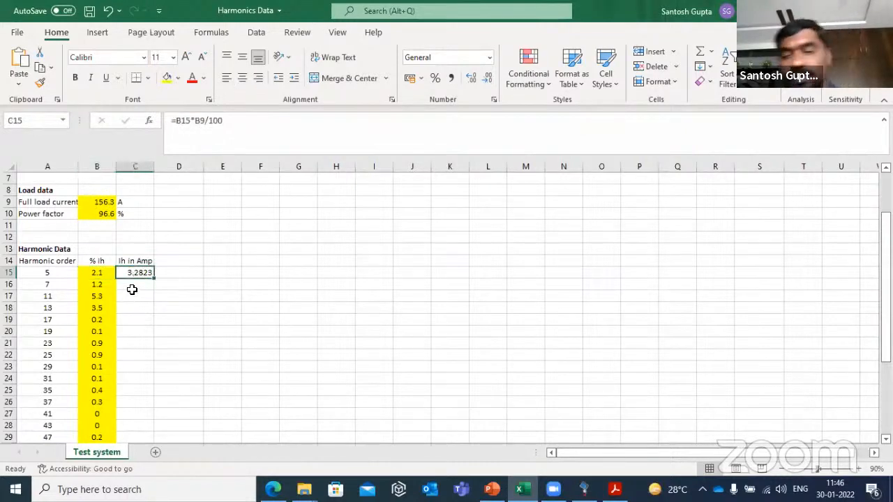
Calculate the 7th-order harmonic current in C16 with =B16*B9/100
click(132, 290)
text(=)
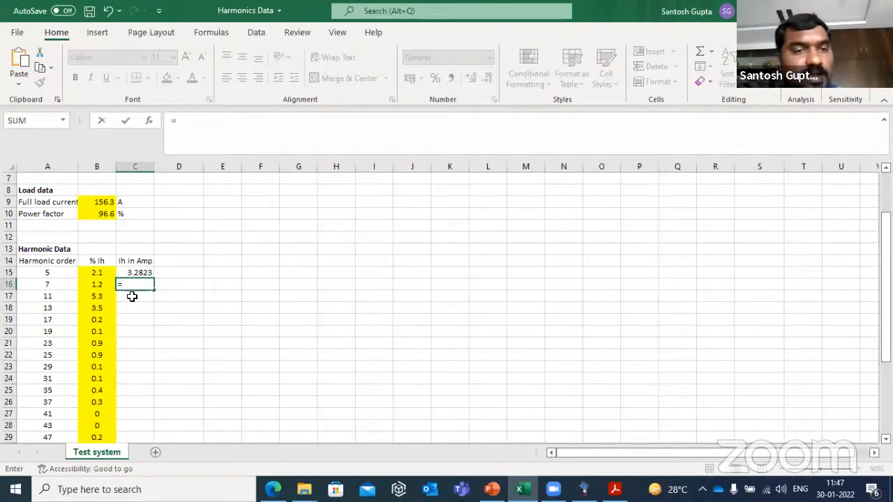
click(97, 285)
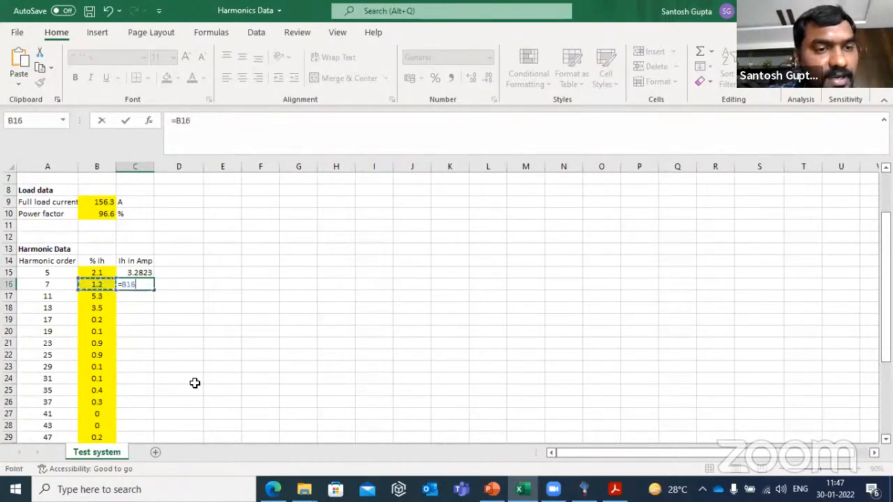
text(*)
click(100, 202)
text(/100)
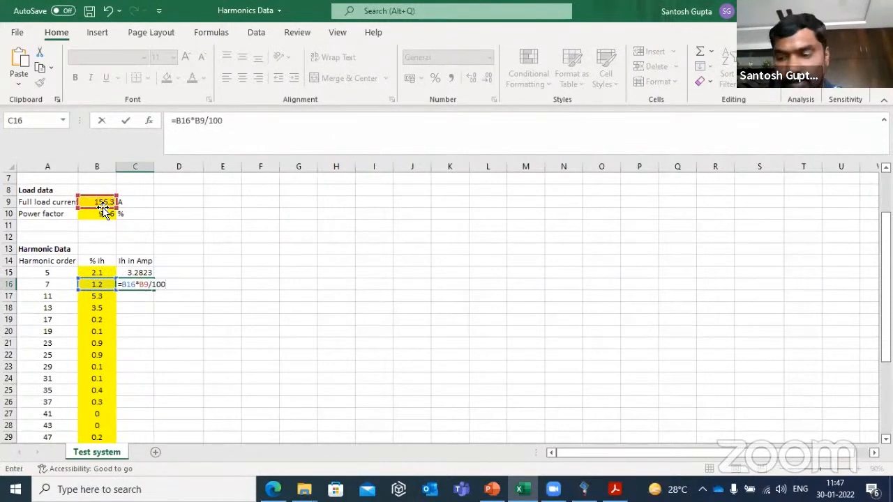
key(Return)
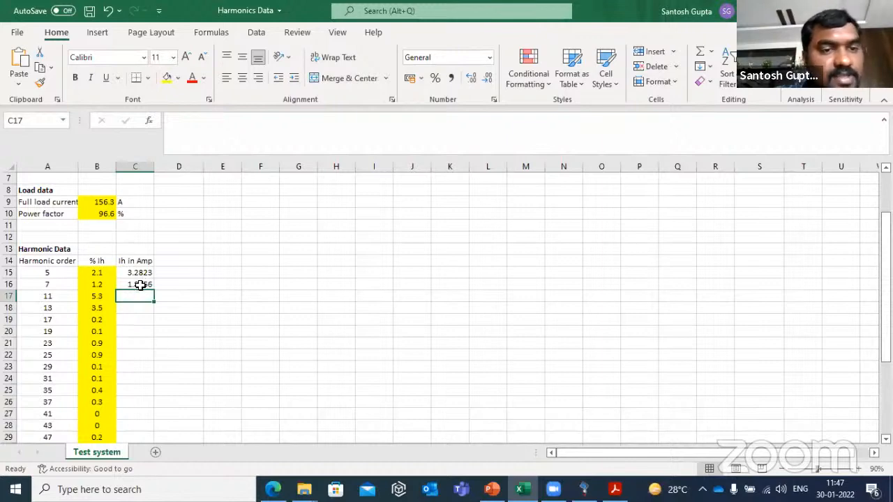
Make the full load current reference in C16 absolute as $B$9 and fill the formula down to C30
scroll(136, 290, down, 1)
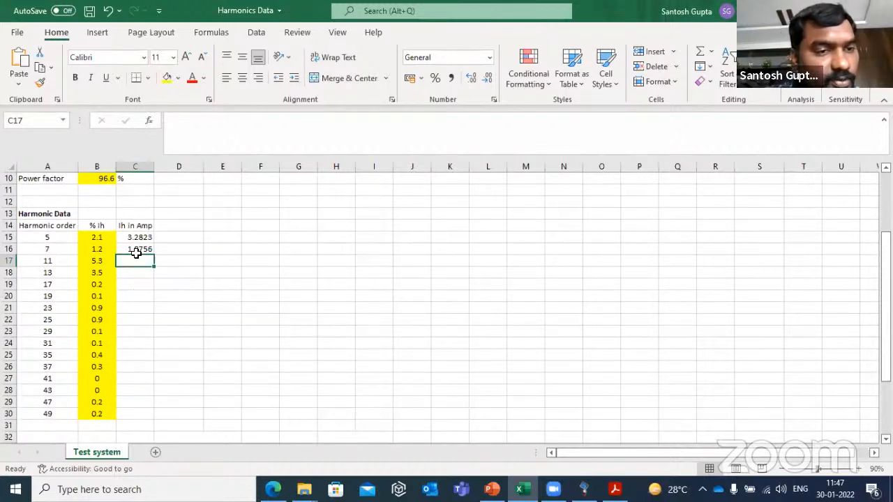
click(137, 247)
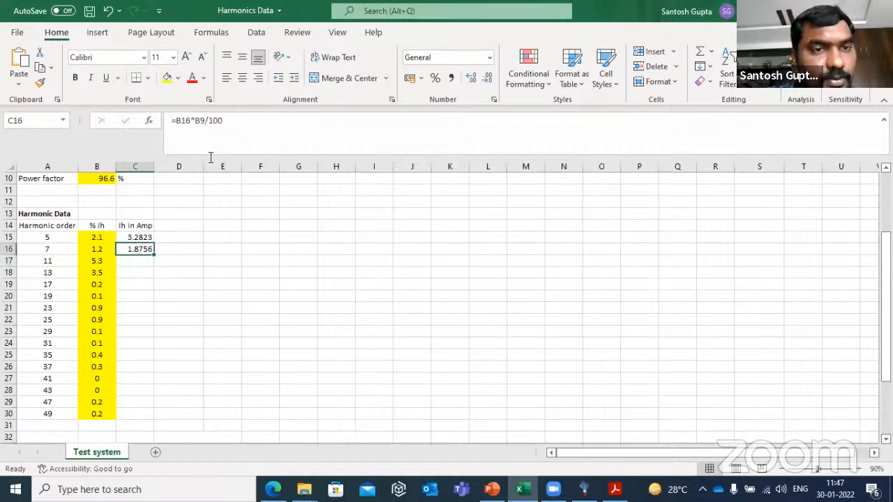
click(199, 120)
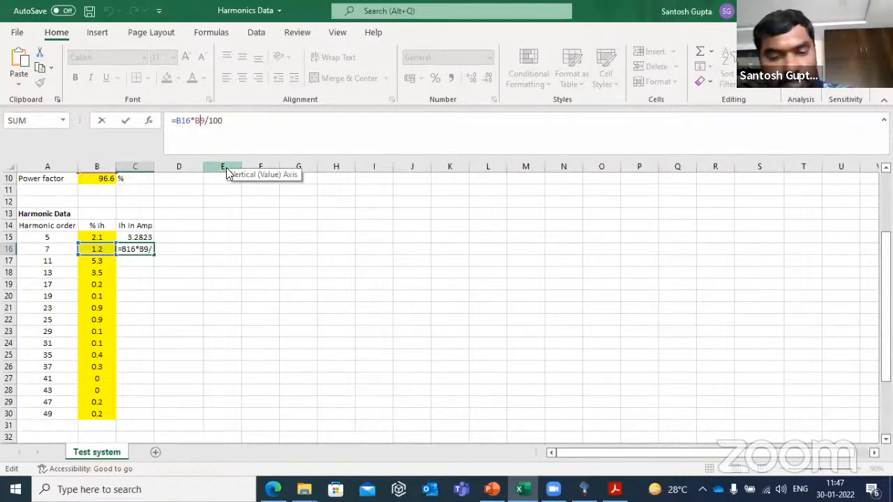
text($B)
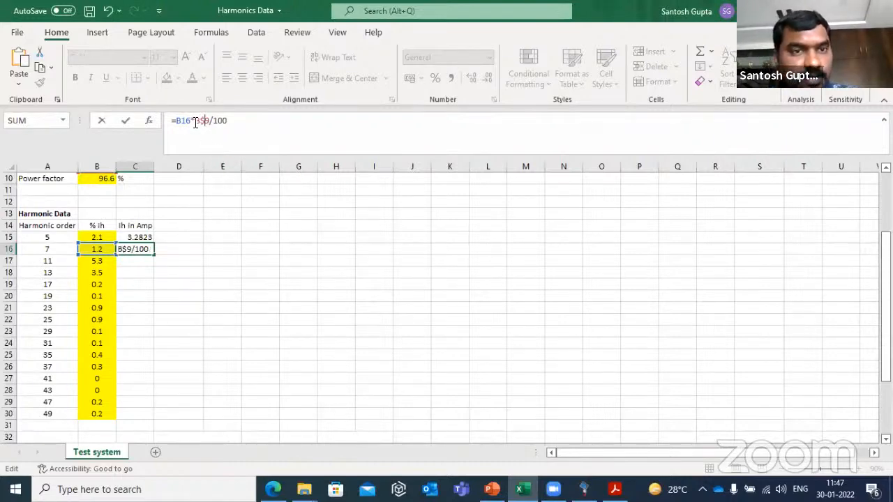
text($)
key(Return)
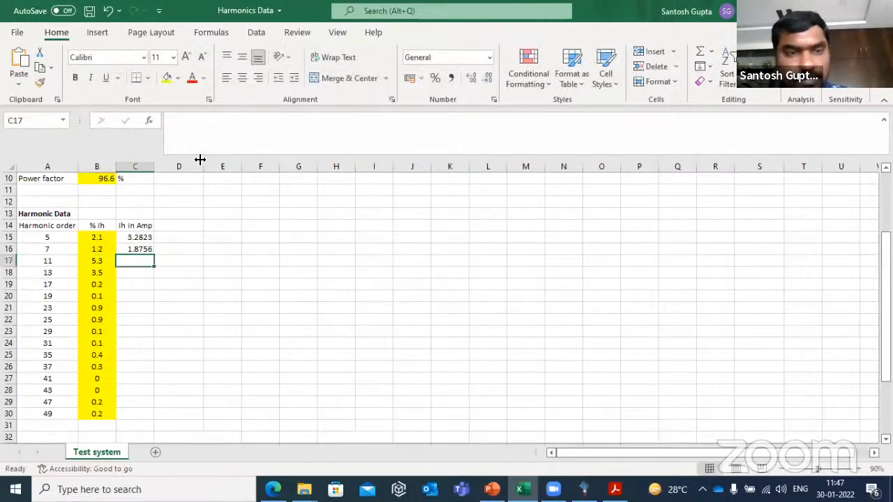
click(149, 250)
double_click(155, 253)
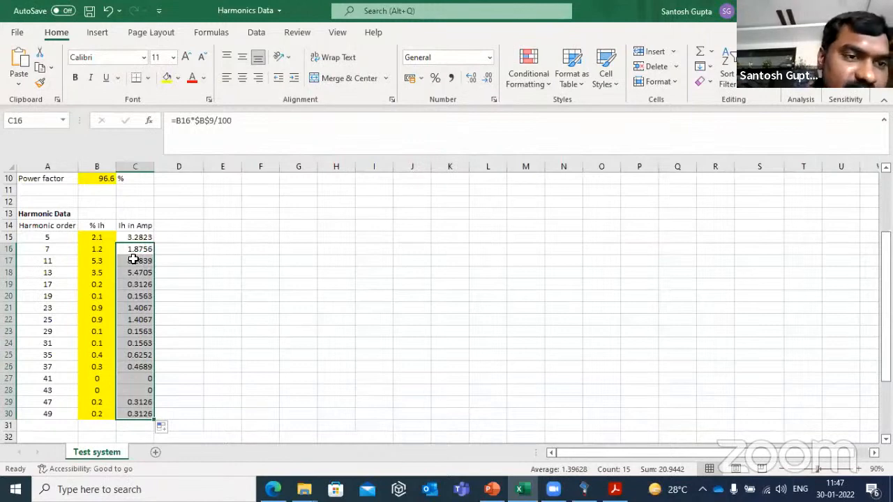
Check the filled 11th-order formula in C17 against the full load current in B9
scroll(133, 251, up, 1)
click(102, 202)
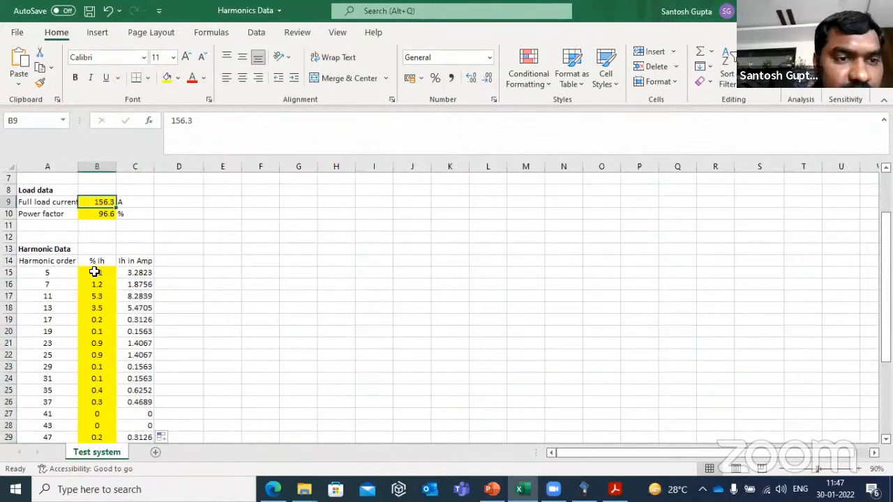
click(131, 297)
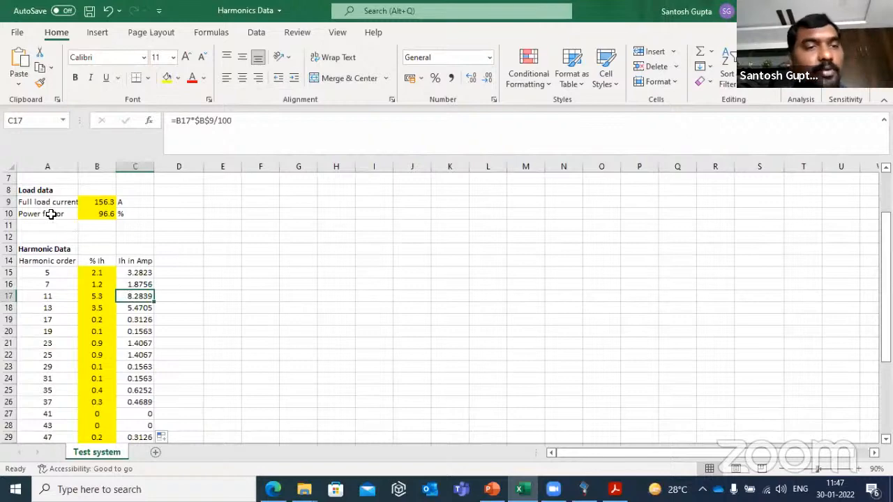
Refer to the grid's Xsc entry and add the column heading "Xsch" in D14
scroll(48, 223, up, 2)
click(45, 239)
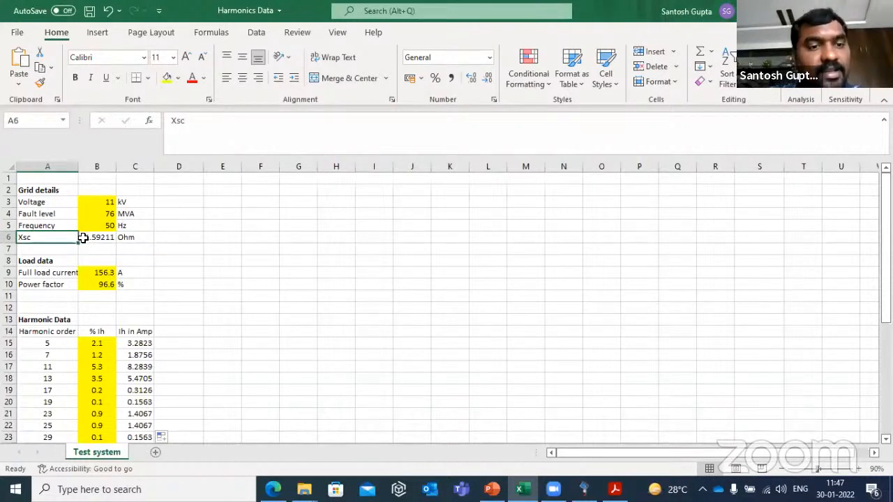
click(182, 333)
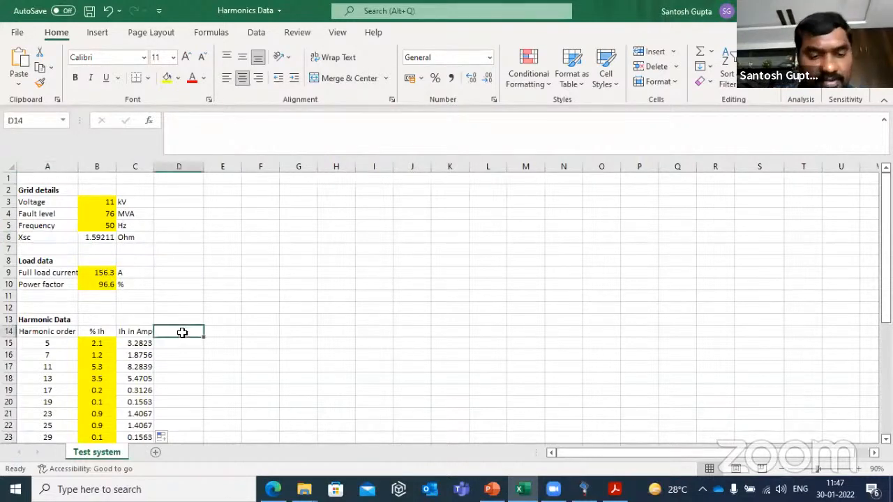
text(Xsch)
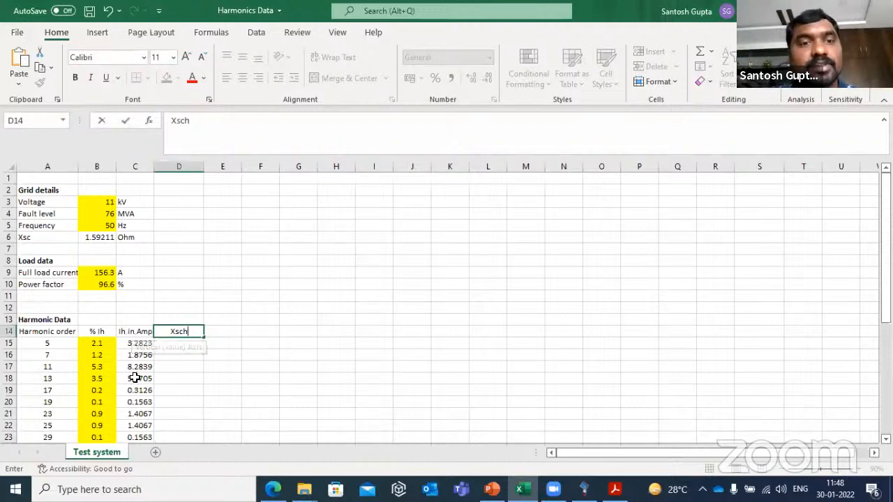
Calculate the 5th-order harmonic reactance in D15 as harmonic order times Xsc, =A15*B6
click(186, 350)
text(=)
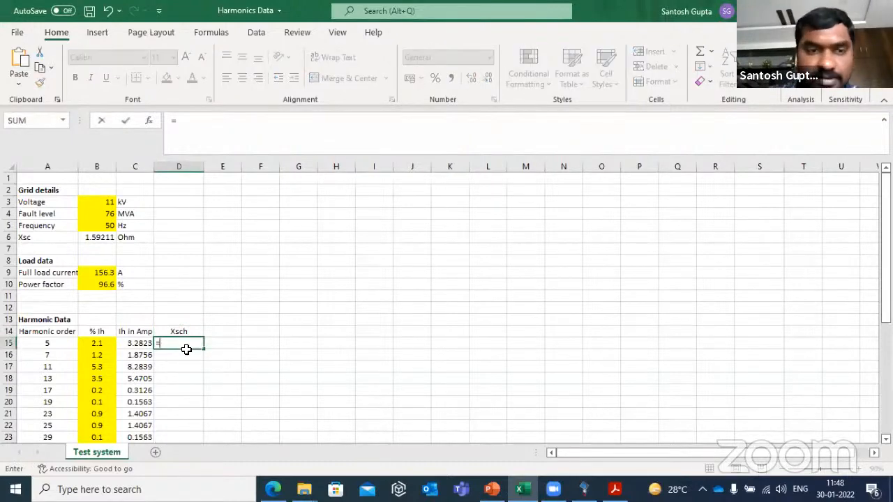
click(54, 345)
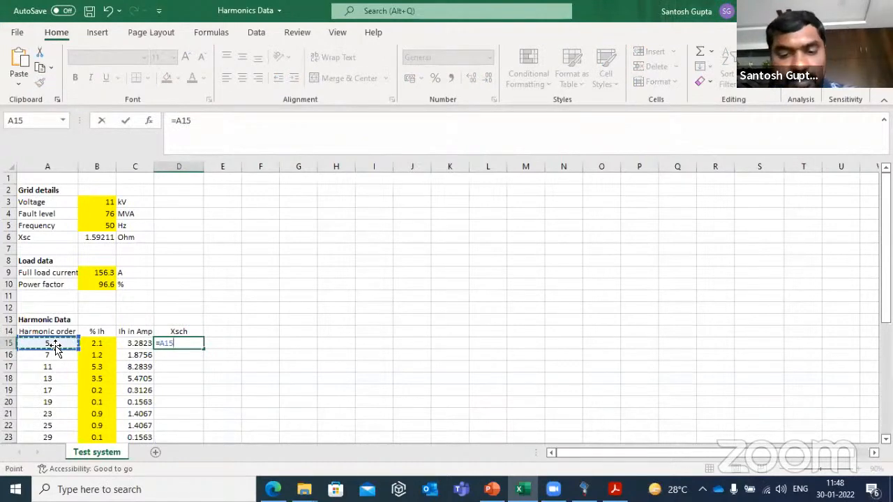
text(*)
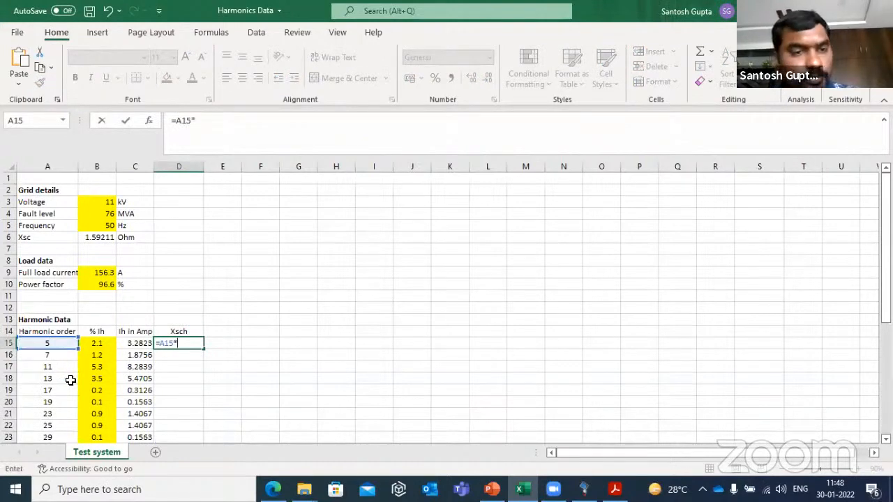
click(97, 237)
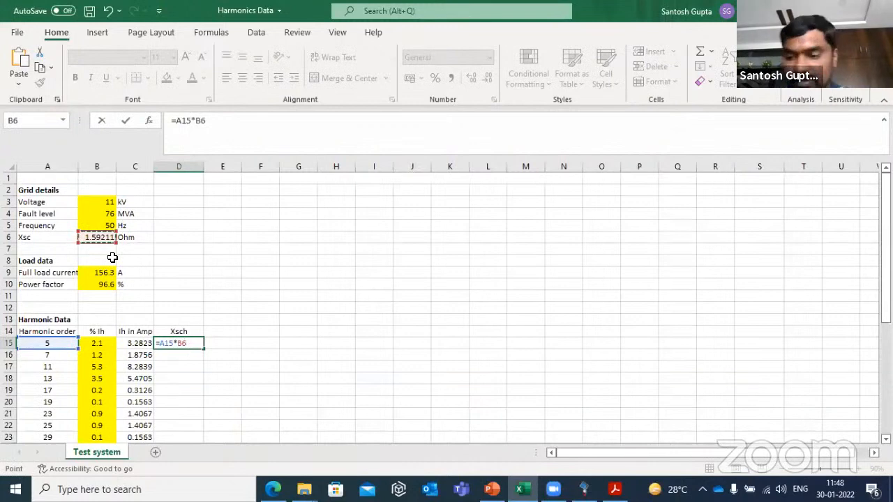
key(Return)
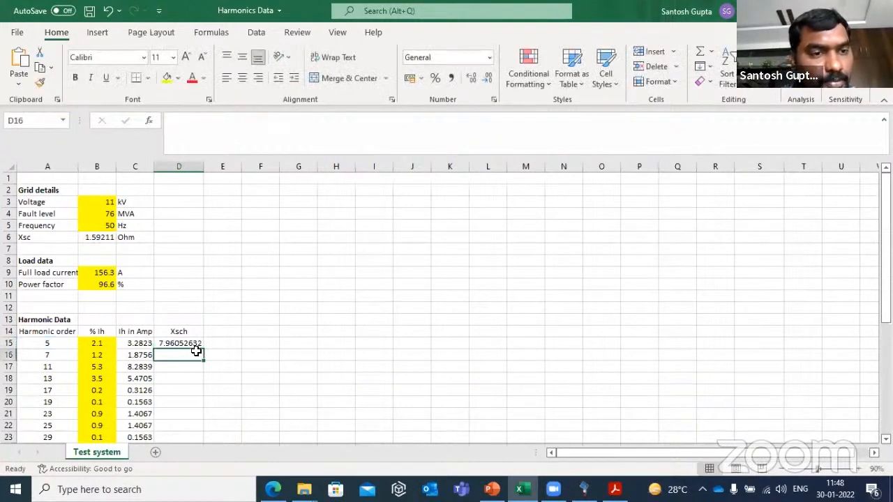
Check the 5th-order Xsch formula in D15 against the harmonic order in A15 and the Xsc in B6
click(54, 342)
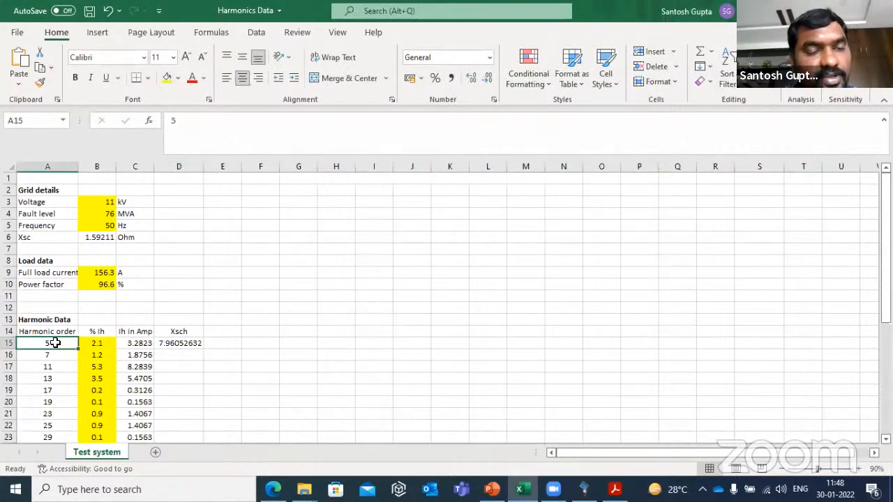
click(91, 237)
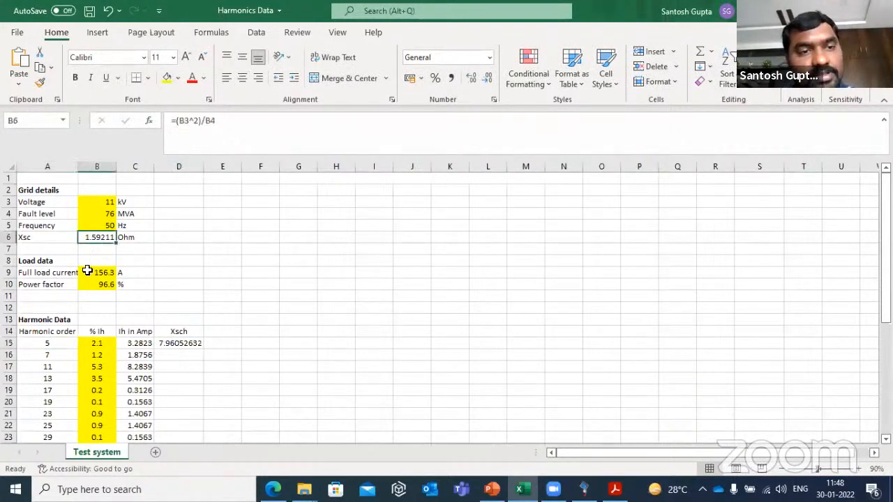
click(174, 343)
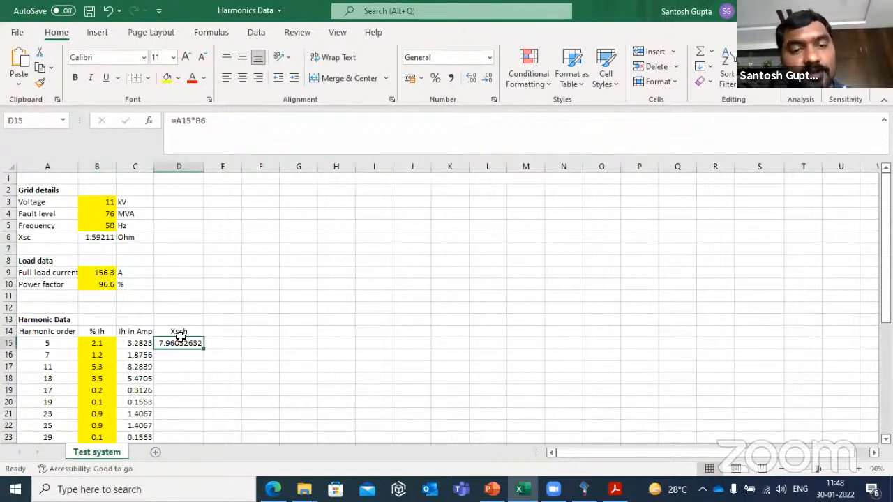
Calculate the 7th-order harmonic reactance in D16 as =A16*$B$6, with the Xsc reference made absolute
scroll(175, 386, down, 2)
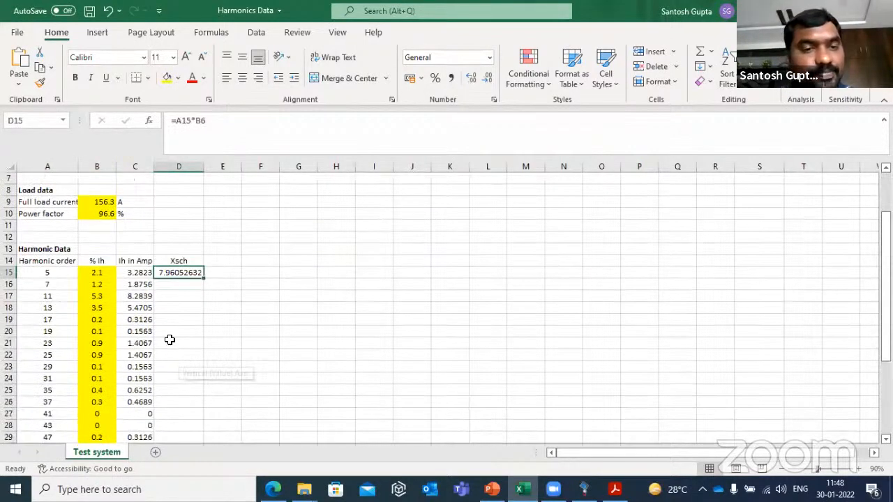
click(170, 283)
text(=)
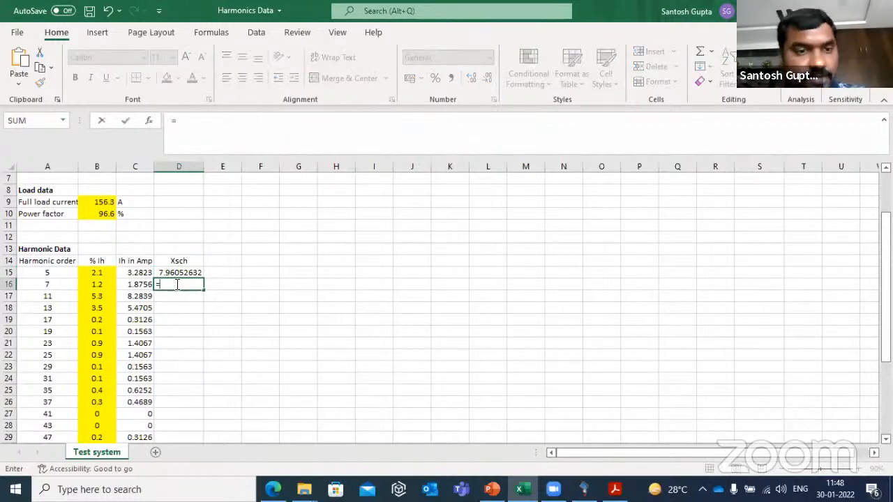
click(44, 285)
text(*)
scroll(102, 316, up, 1)
click(99, 206)
key(F2)
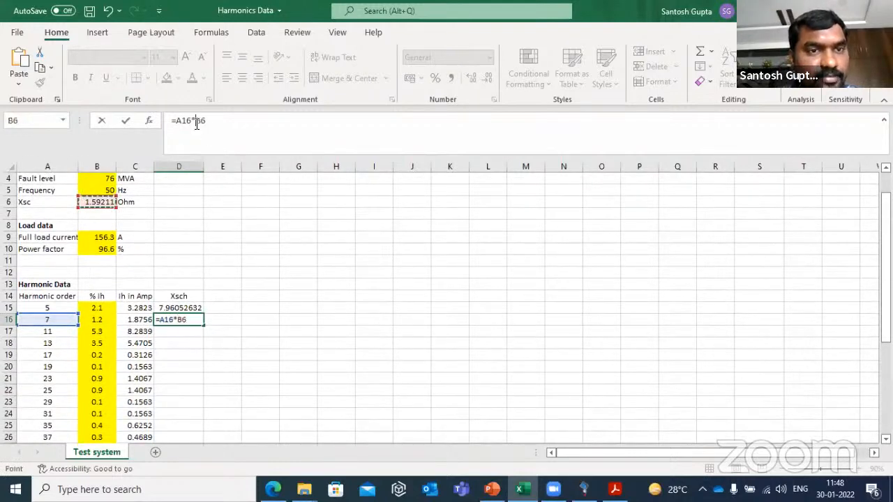
key(F4)
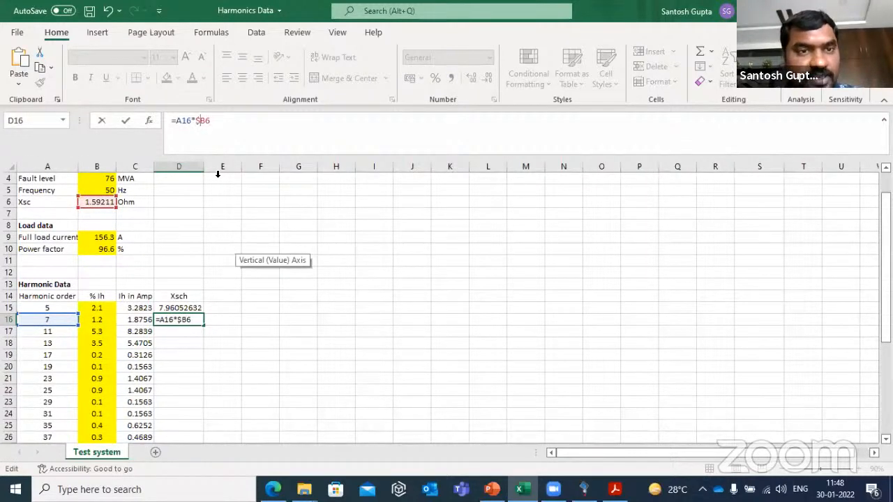
key(Return)
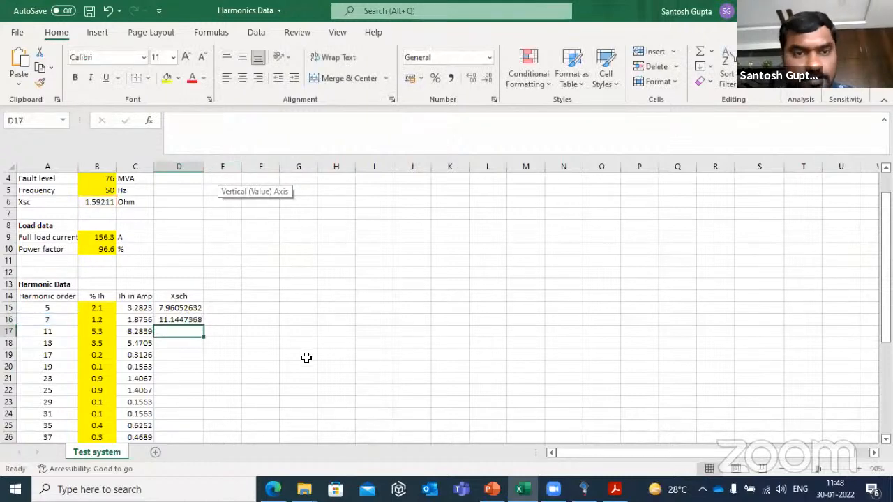
Fill the Xsch formula from D16 down to the 49th-order row, D30
click(197, 320)
double_click(205, 325)
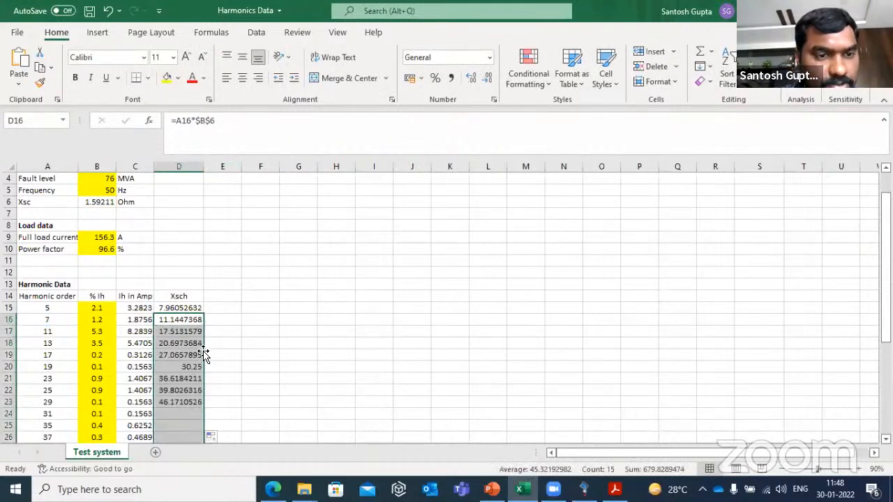
scroll(190, 335, down, 2)
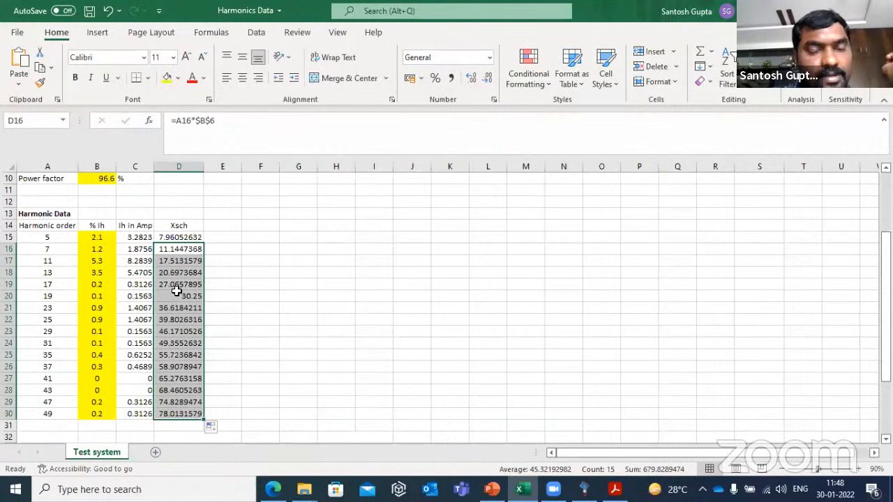
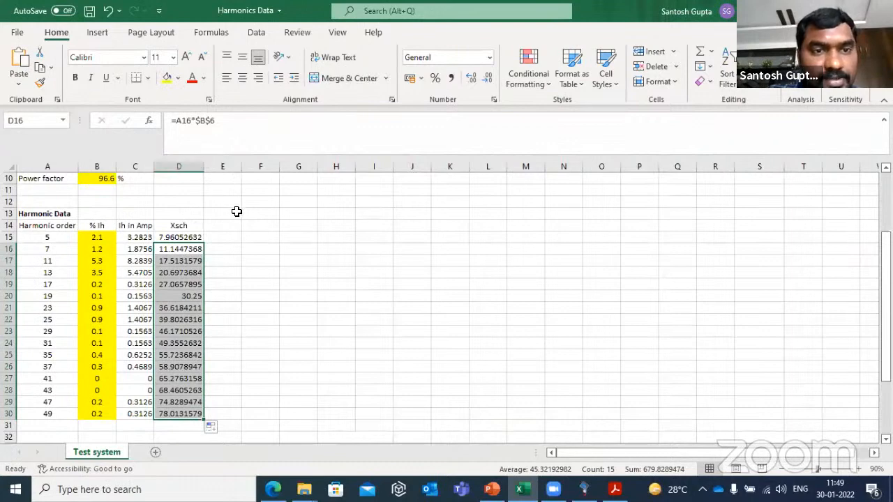
Insert a new column D before the Xsch column and give it the heading "Ih^2" in D14
click(226, 224)
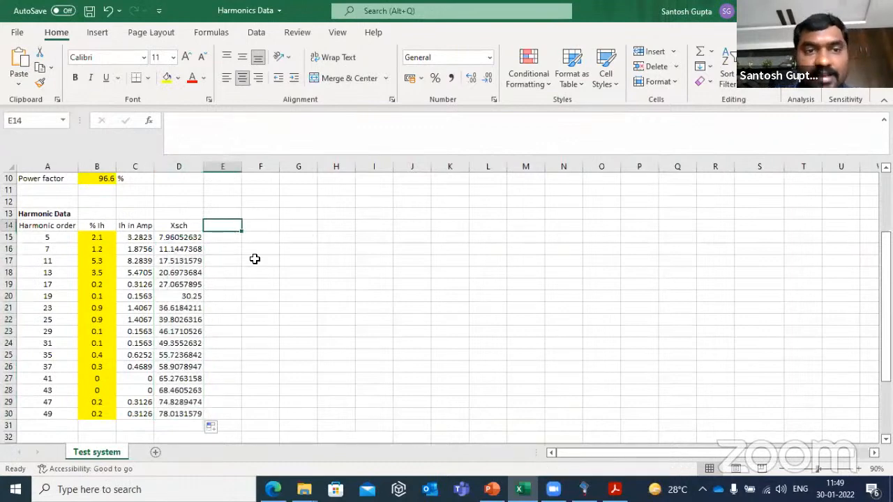
click(187, 168)
right_click(182, 167)
click(211, 271)
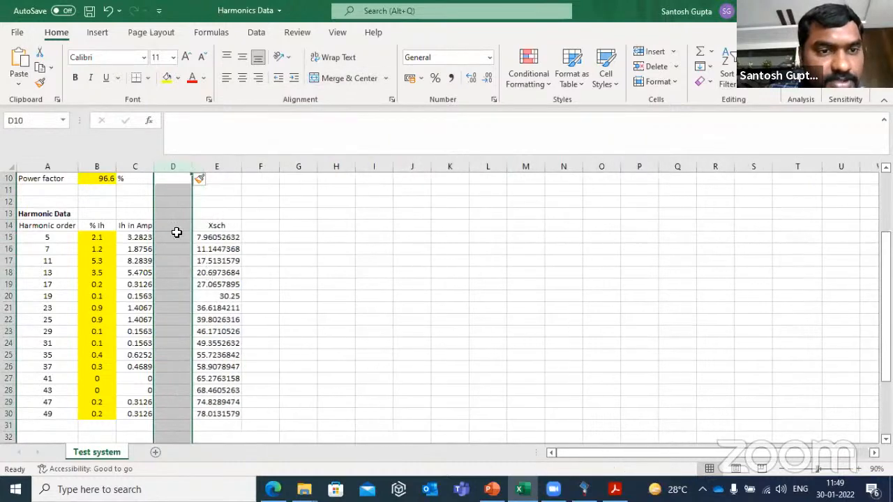
click(178, 228)
text(I)
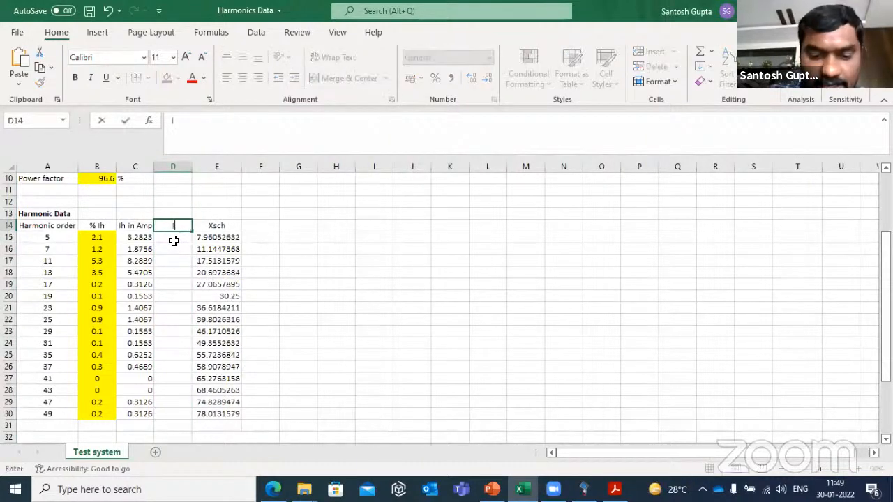
text(h^2)
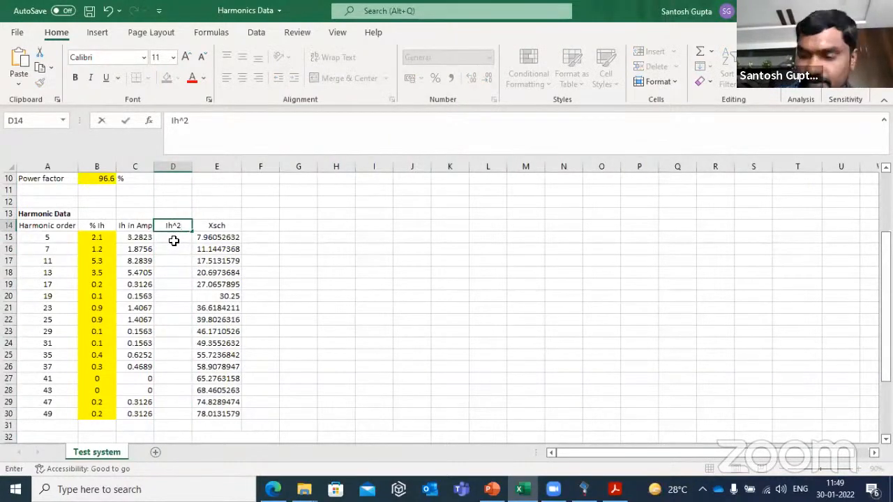
key(Return)
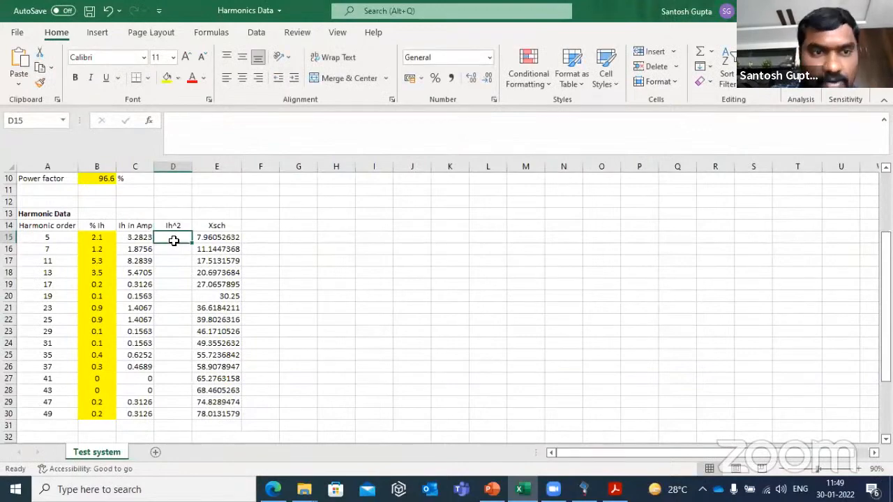
Switch to the PowerPoint presentation and examine the THD and TDD formulas on slide 14, Power Quality Indices
click(492, 490)
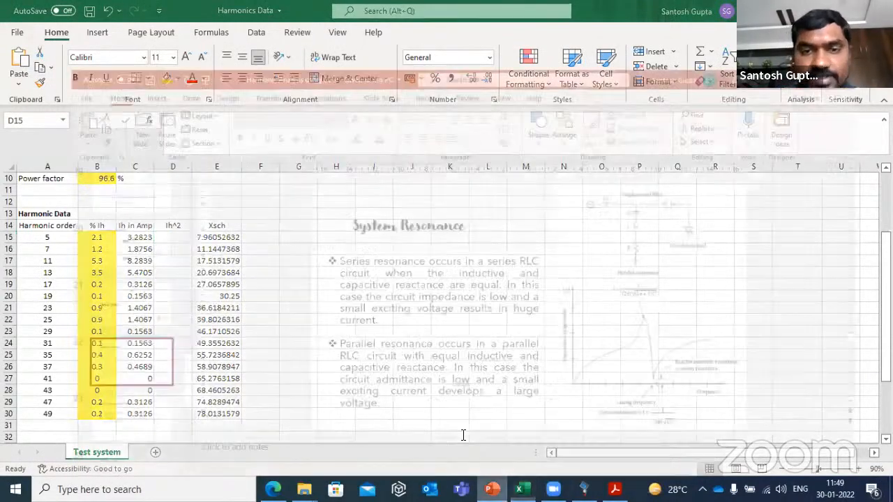
scroll(367, 253, up, 1)
scroll(68, 237, up, 4)
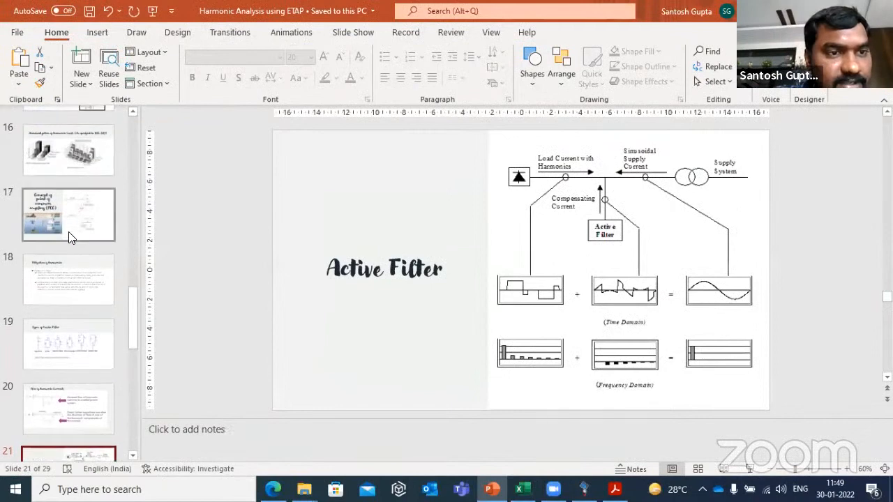
click(83, 148)
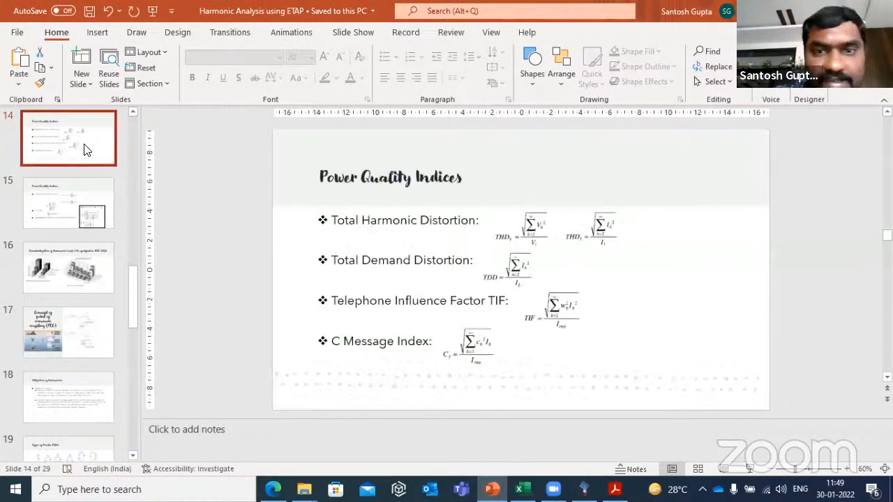
ctrl+scroll(555, 230, up, 4)
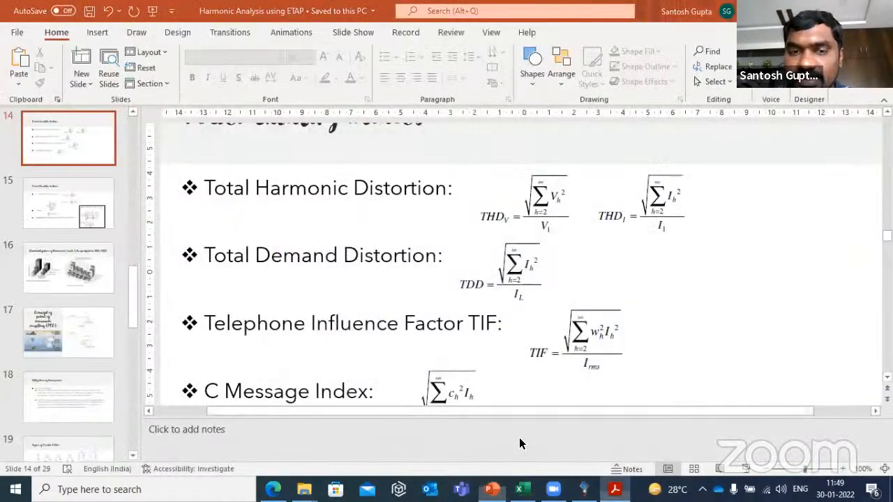
click(615, 489)
Switch back to Excel, square the 5th-order current in D15 with =C15^2 and fill the formula down to D30
click(519, 489)
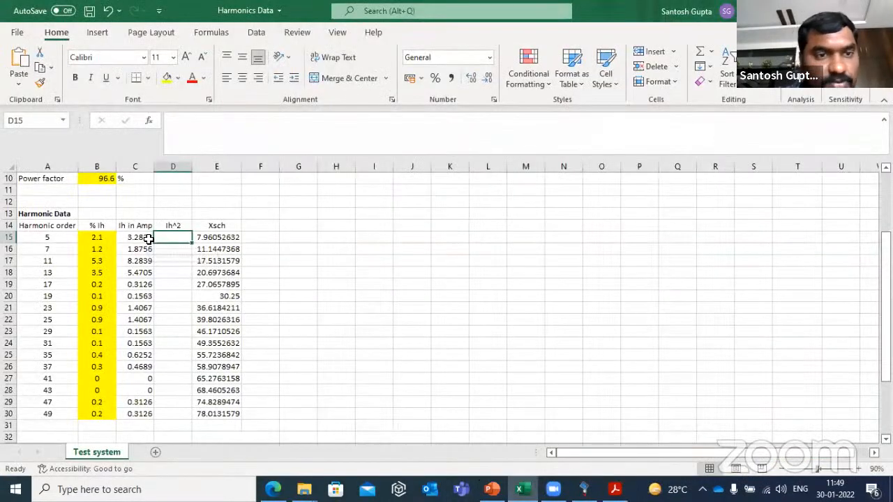
text(=)
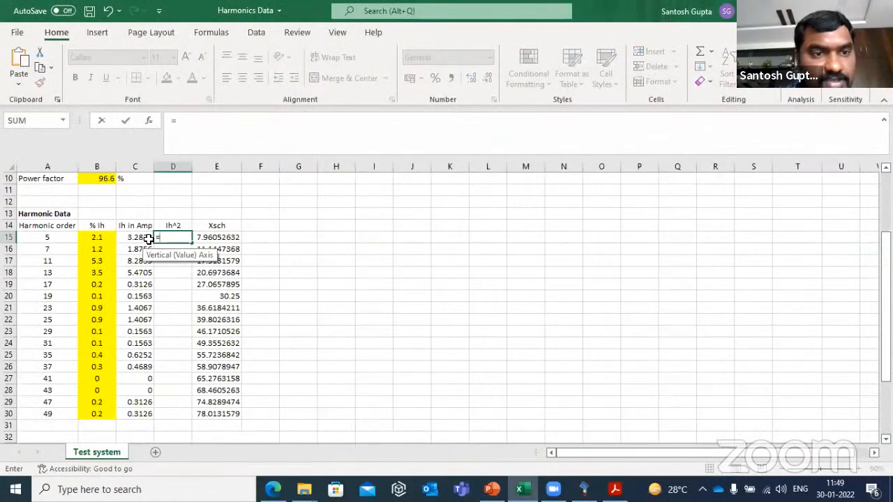
click(148, 239)
text(^2)
key(Return)
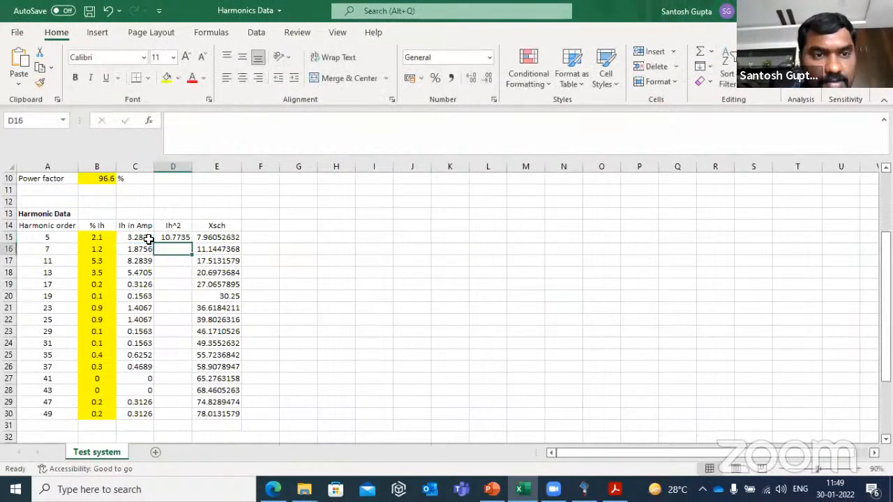
click(178, 237)
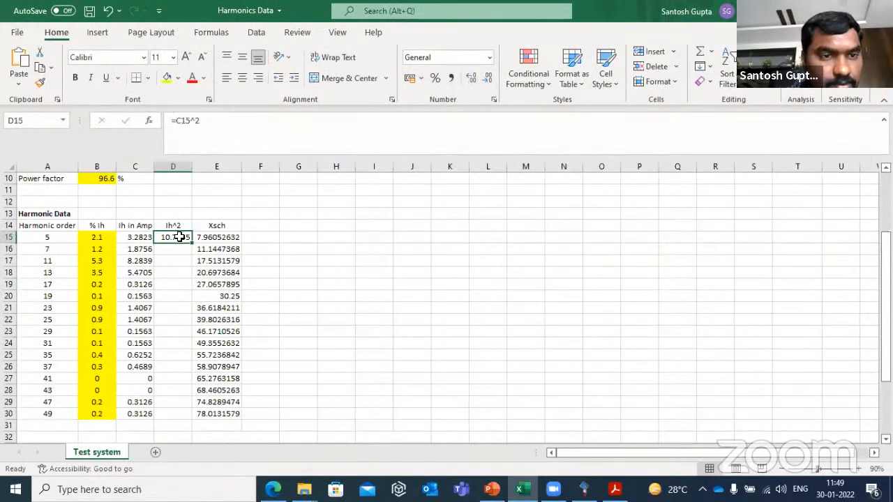
drag(192, 242, 174, 417)
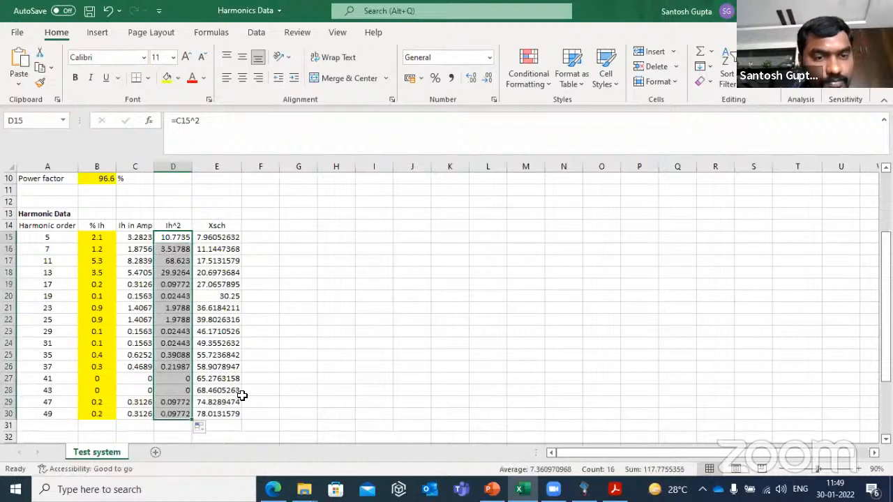
Insert a blank column E before the Xsch column and add the column heading "Vdh" in G14
click(208, 166)
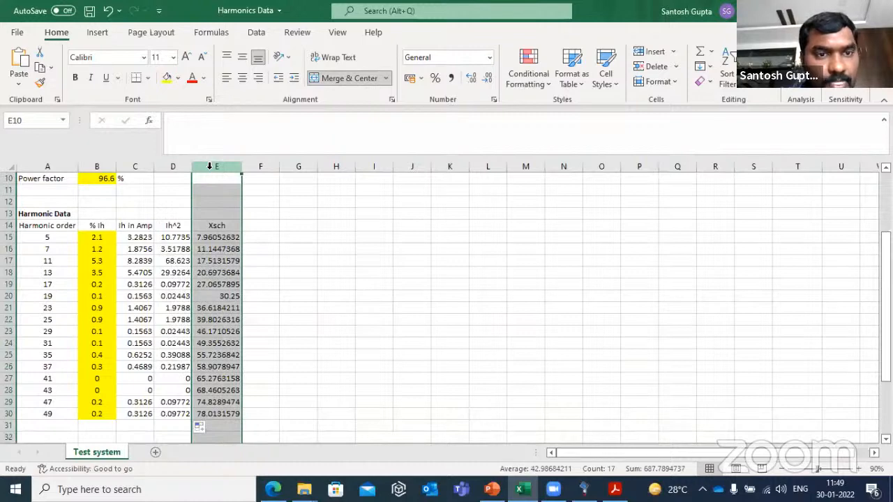
right_click(209, 166)
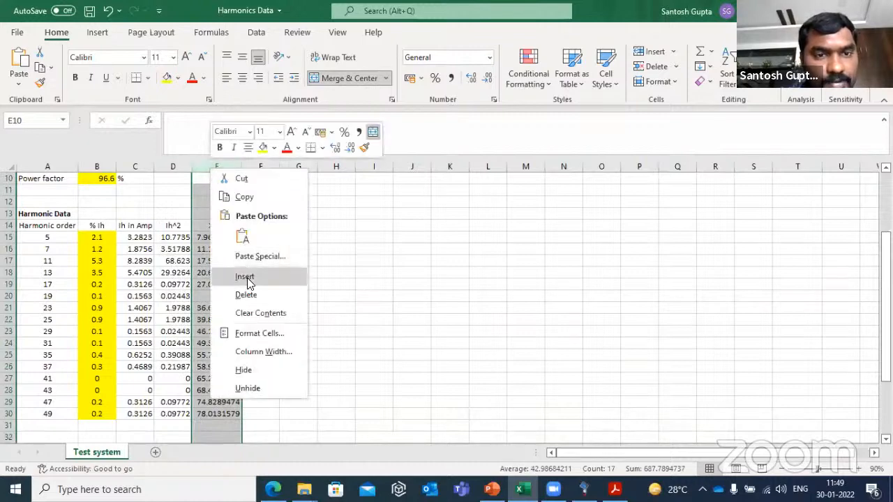
click(245, 277)
click(307, 226)
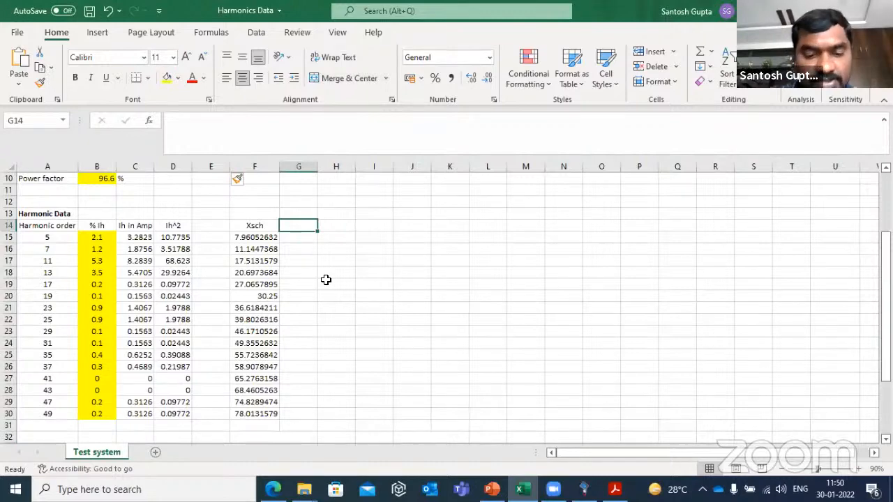
text(Vdh)
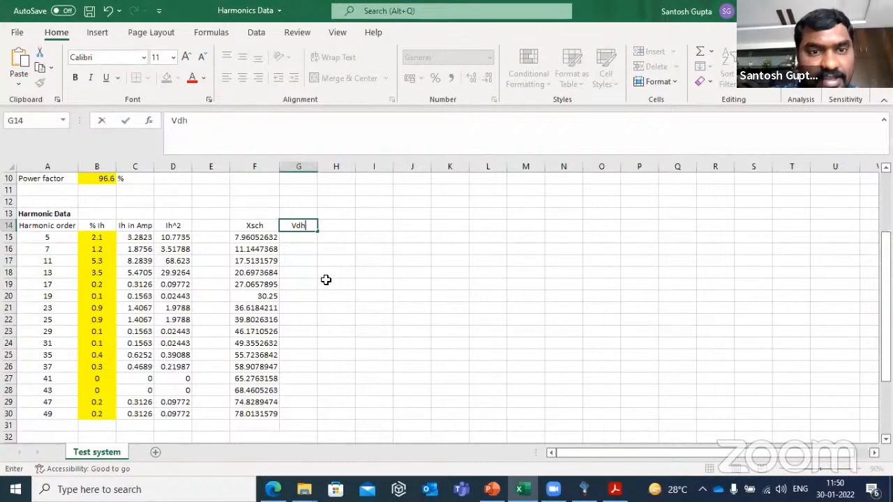
key(Return)
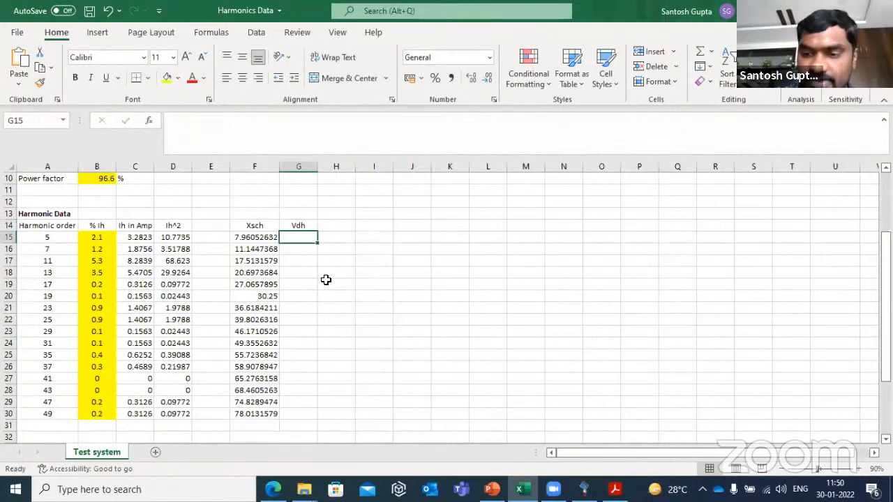
Calculate the 5th-order harmonic voltage drop in G15 as =C15*F15 and fill the formula down to G30
text(=)
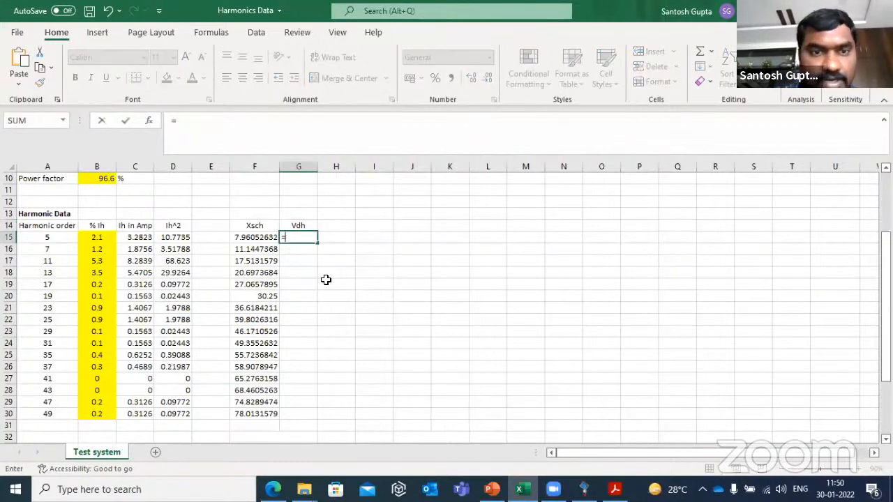
click(141, 238)
text(*)
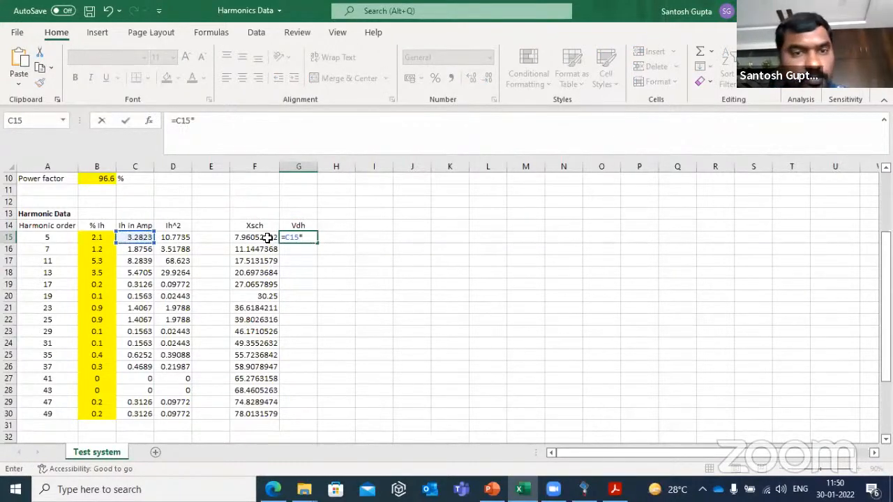
click(265, 238)
key(Return)
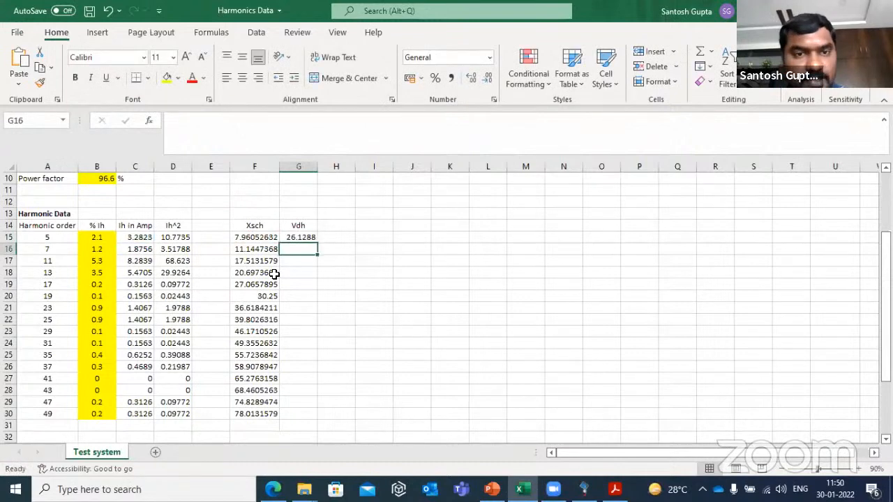
click(309, 238)
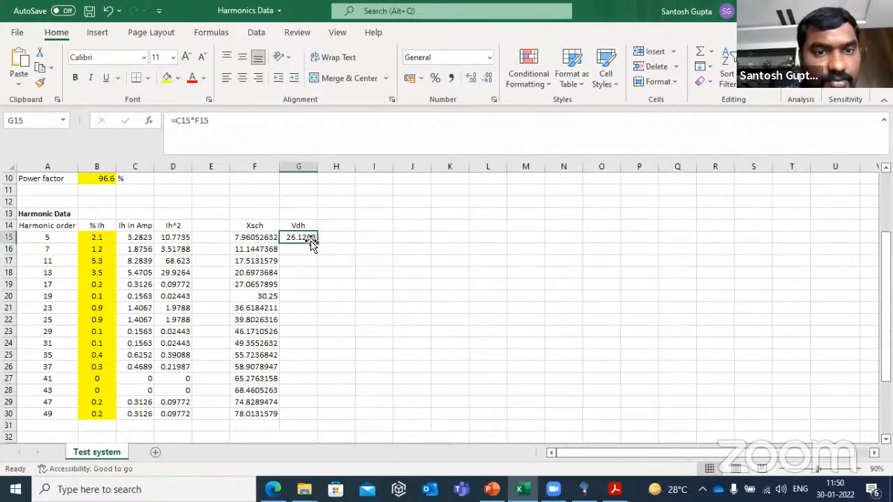
drag(318, 244, 308, 417)
click(337, 226)
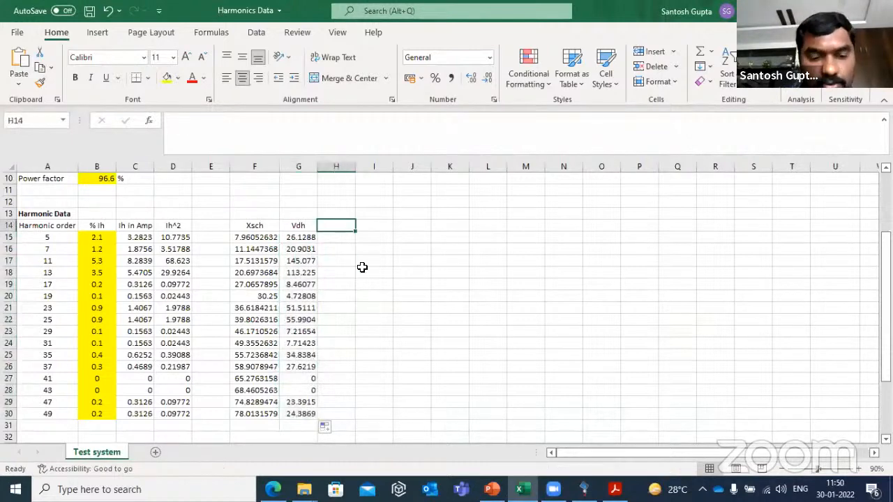
Add the column heading "Vdh^2" in H14, beside the Vdh column
text(Vdh)
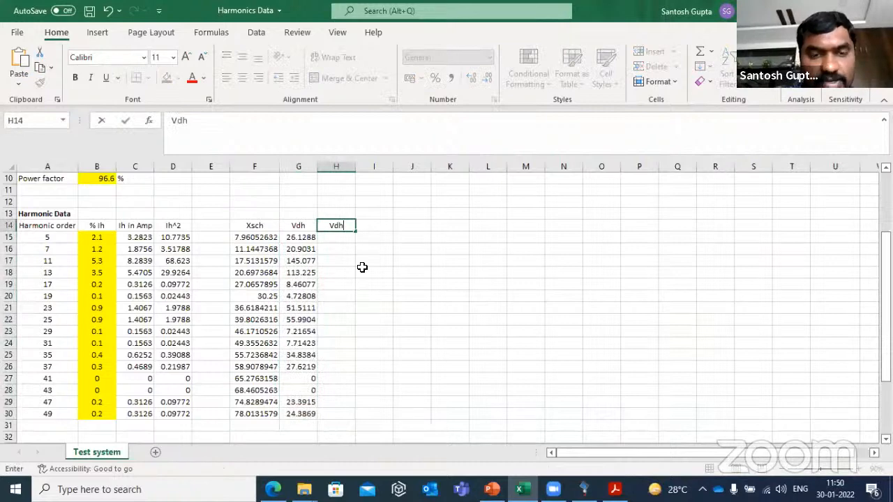
text(^2)
key(Return)
Square the 5th-order harmonic voltage drop in H15 with =G15^2 and fill the formula down to H30
text(=)
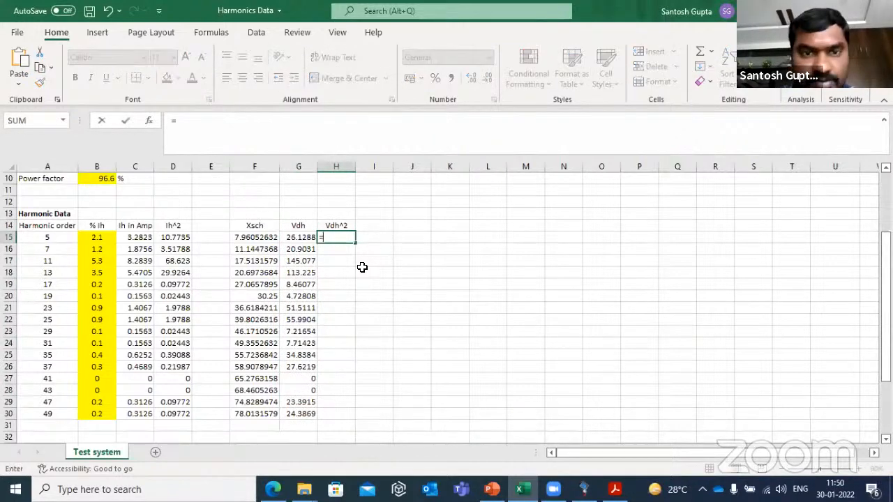
click(300, 239)
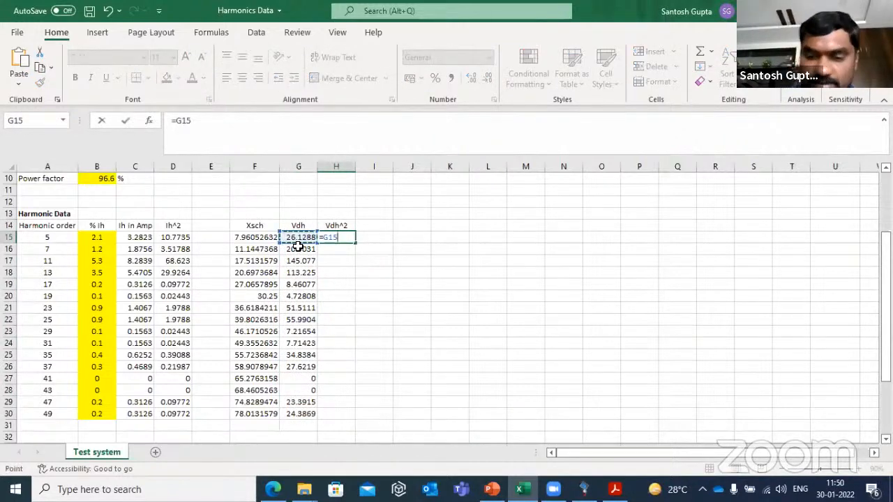
text(^2)
key(Return)
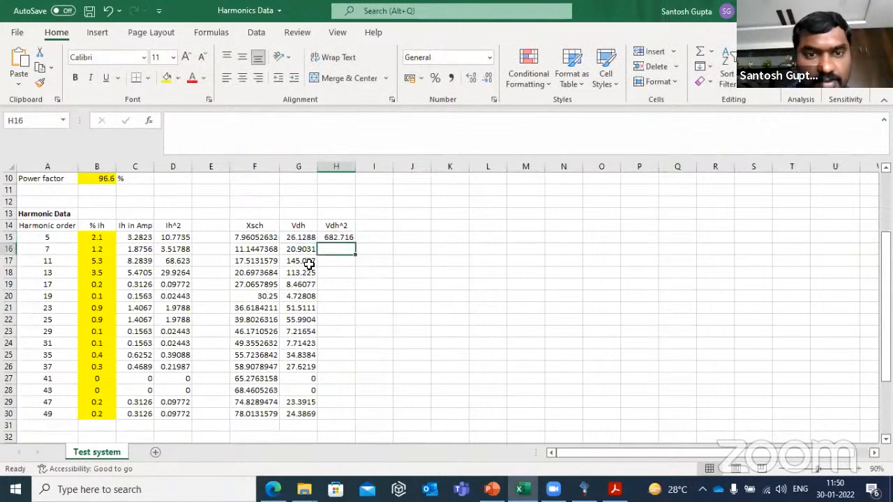
click(339, 240)
drag(356, 243, 339, 418)
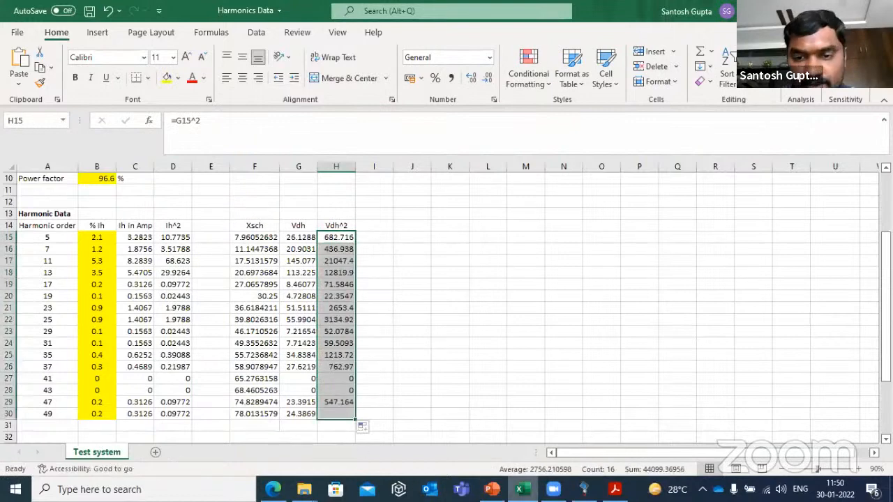
Switch to the PowerPoint presentation to check the THD formulas on slide 14, and return to the Excel harmonic table
click(492, 490)
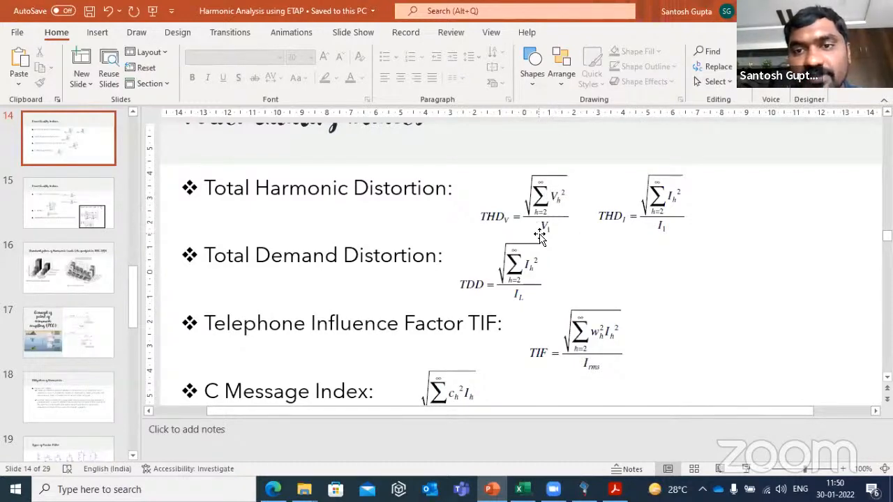
key(alt+Tab)
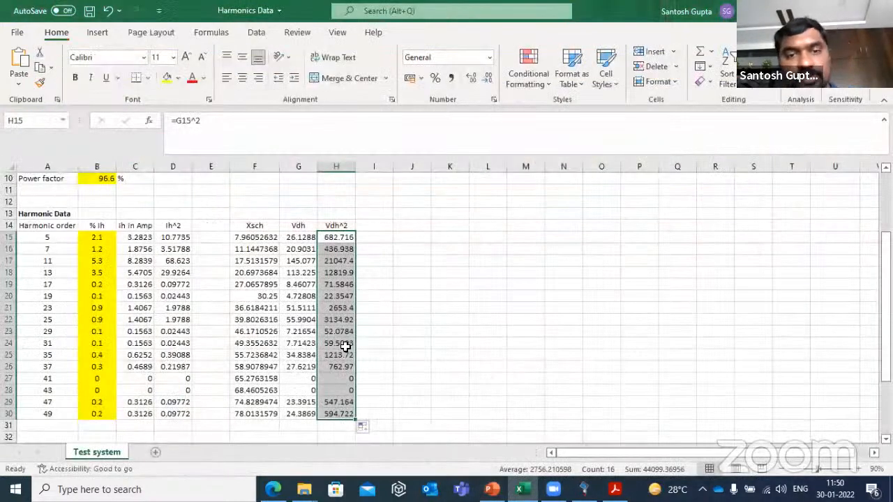
scroll(301, 350, down, 2)
scroll(301, 351, up, 1)
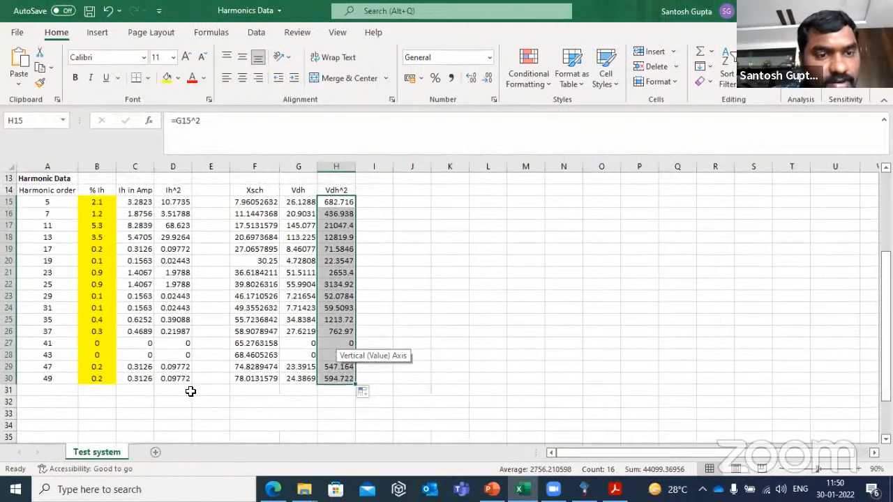
Label C32 below the harmonic table as "Sum(Ih^2)", checking the distortion formulas in PowerPoint while writing it
click(173, 401)
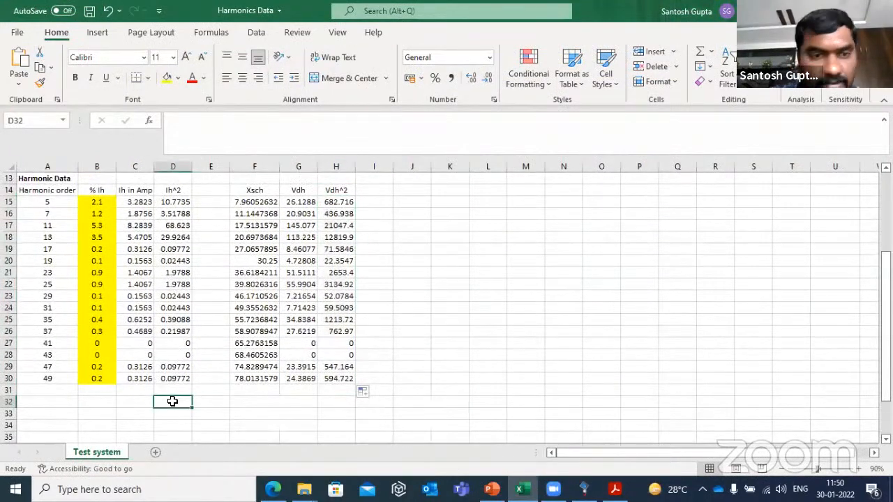
click(126, 402)
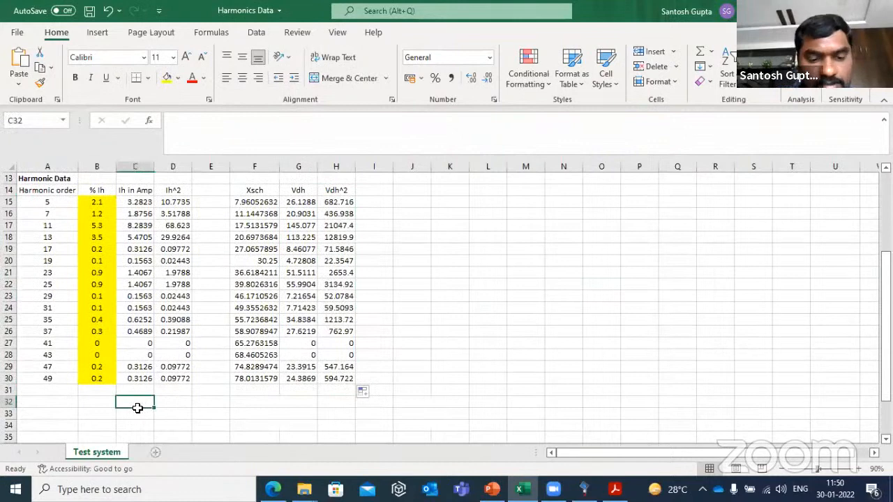
text(Sum()
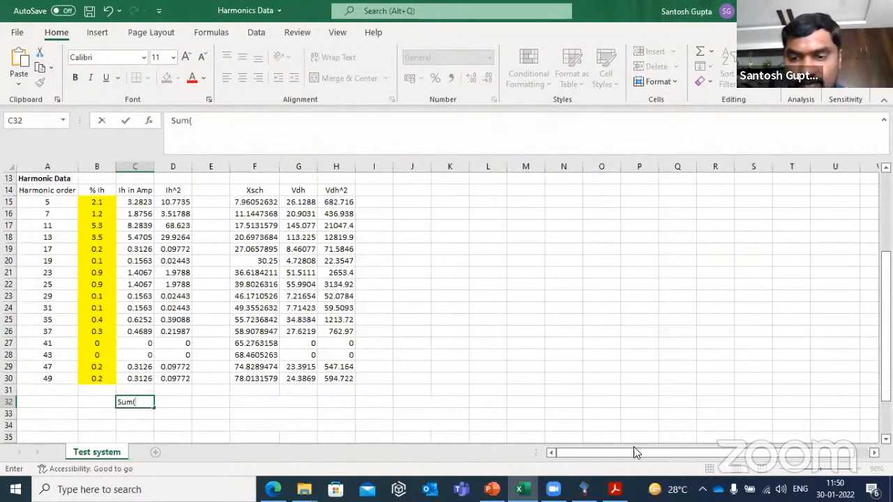
click(492, 489)
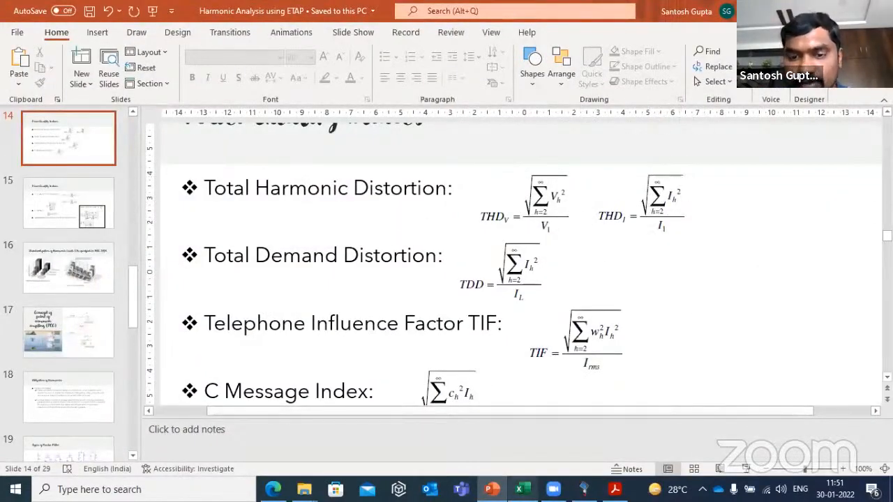
key(alt+Tab)
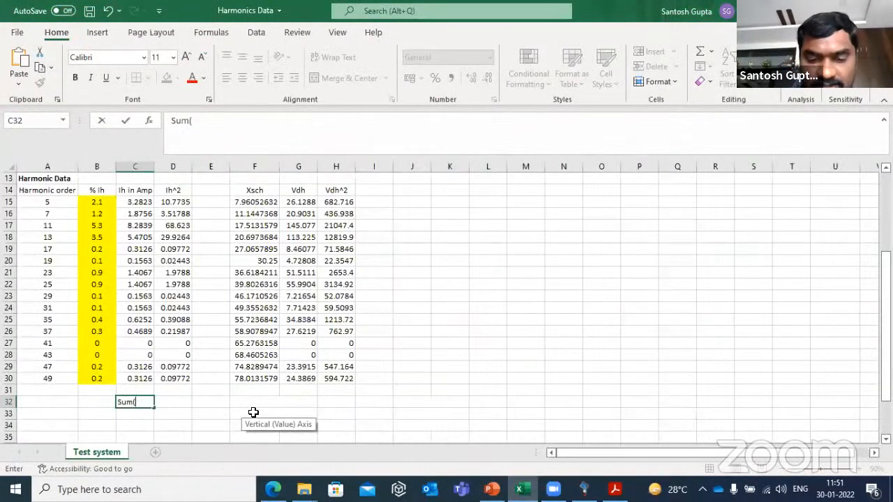
key(BackSpace)
key(BackSpace)
key(BackSpace)
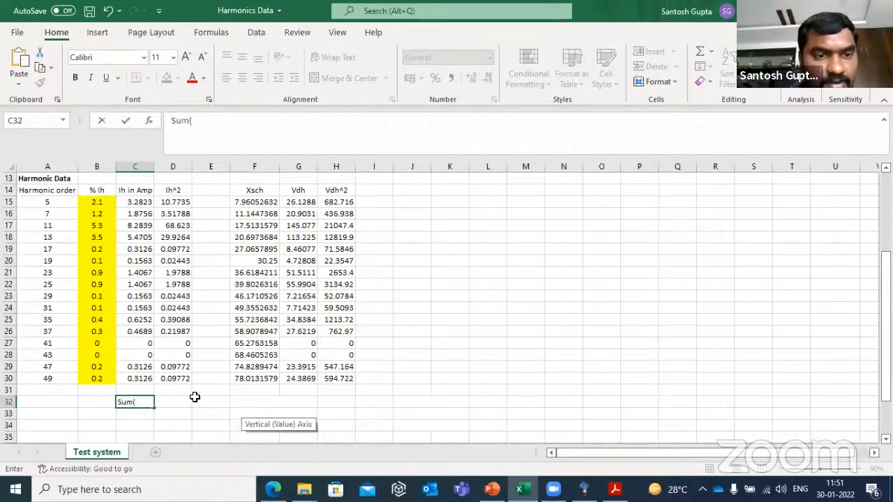
text(Ih^2)
key(Tab)
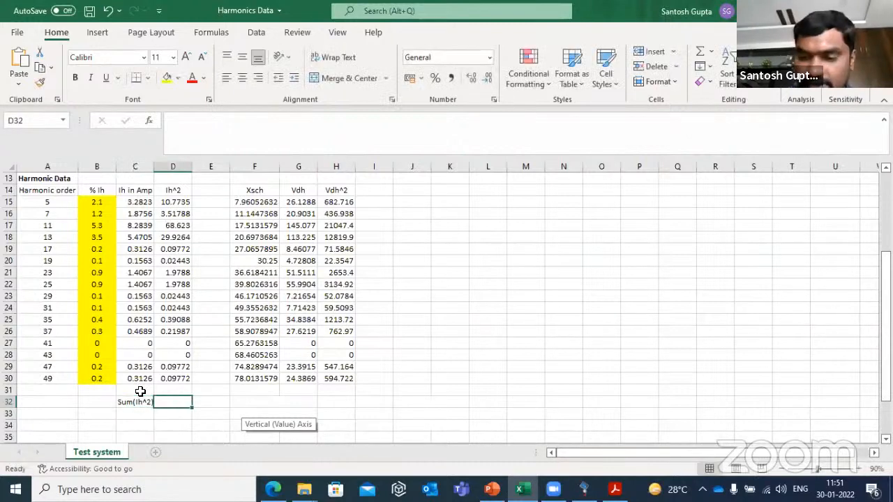
Total the squared harmonic currents in D32 with =SUM(D15:D30)
text(=sum()
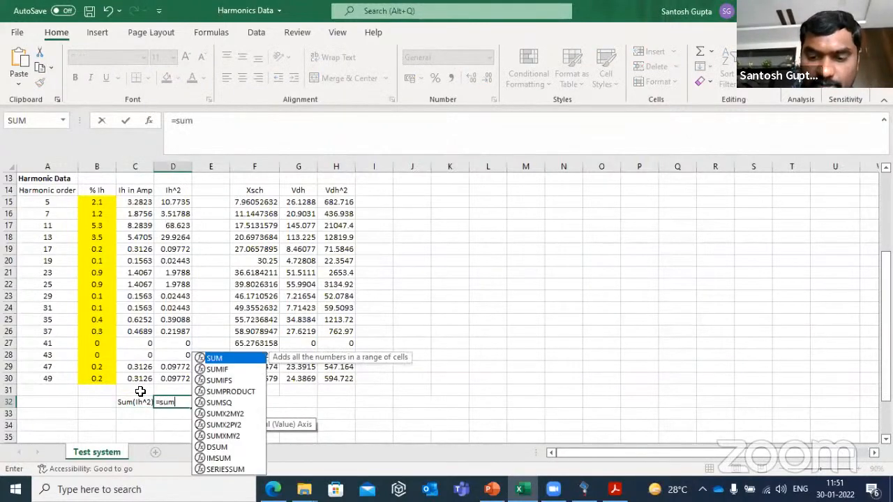
drag(178, 202, 178, 374)
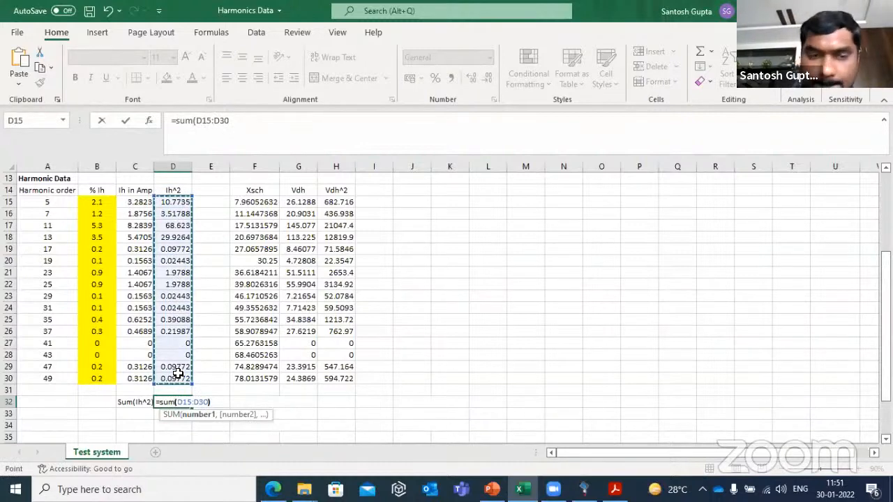
key(Return)
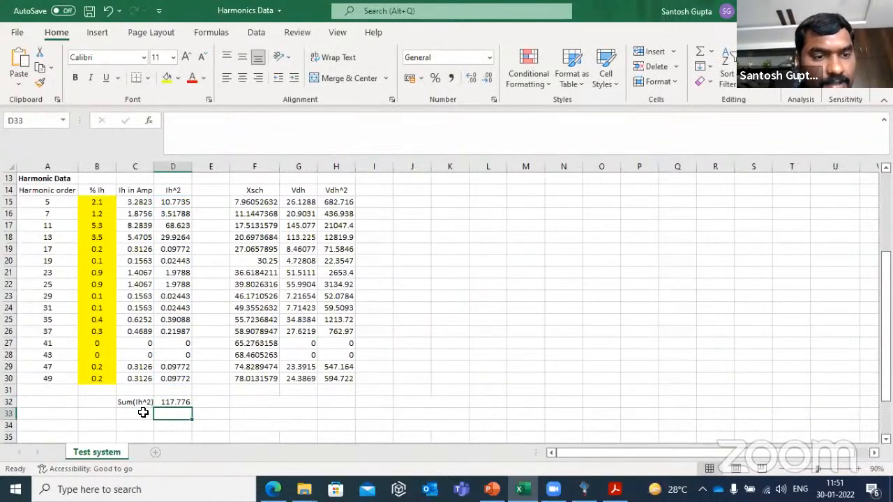
Label C33 as "Sqrt(sum(Ih^2)" and widen column C to fit the text
click(142, 412)
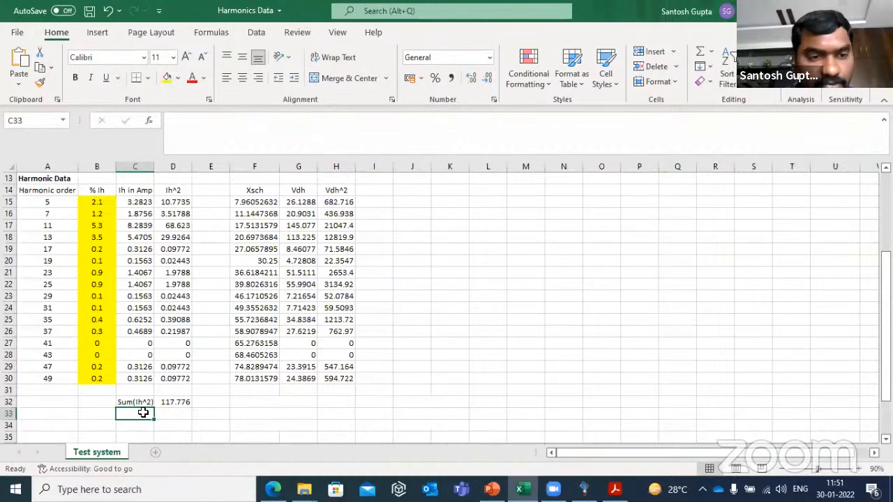
text(Sqrt(su)
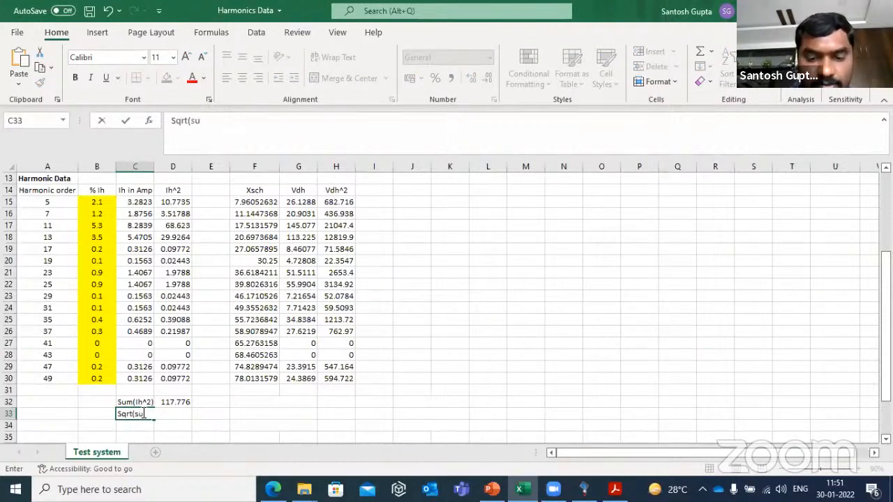
text(m(Ih^2)
key(Tab)
text(0)
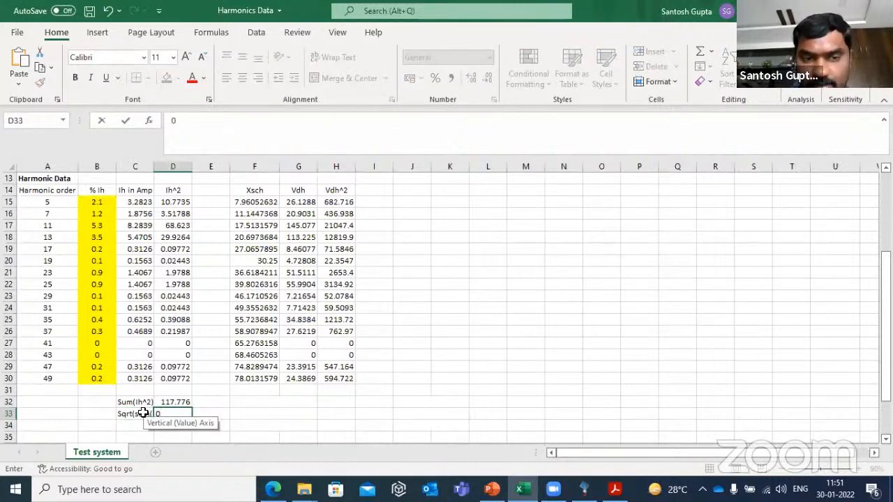
click(208, 389)
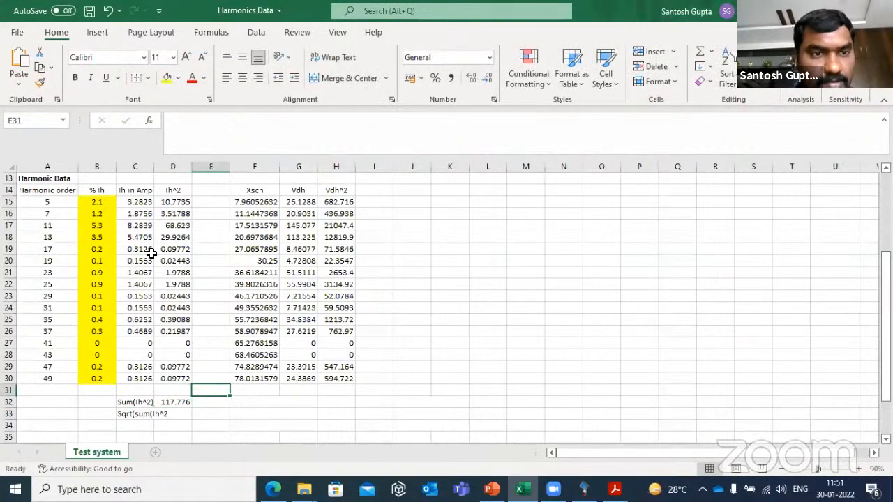
drag(150, 163, 169, 163)
double_click(164, 413)
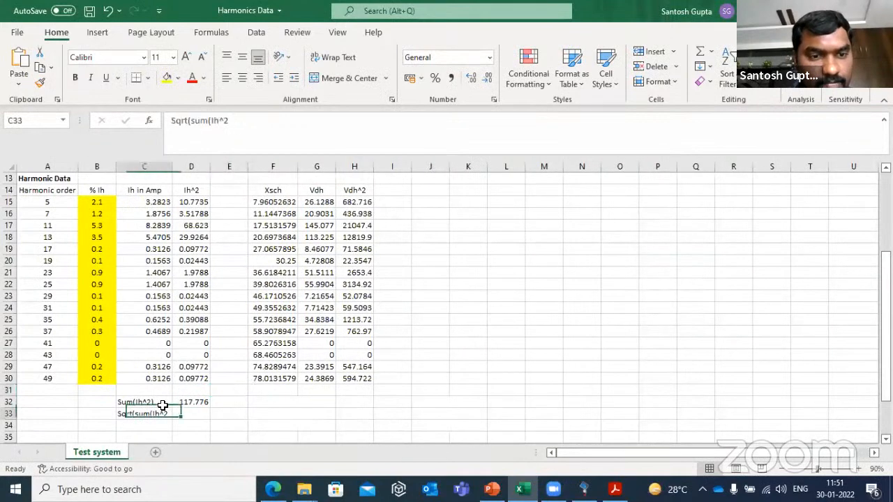
text())
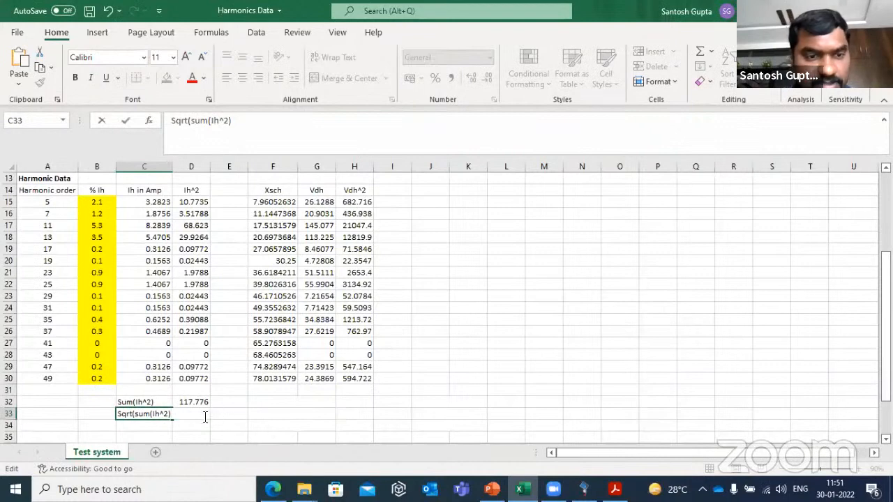
Calculate the square root of the Ih^2 sum in D33 with =sqrt(D32), accepting the formula correction
click(206, 418)
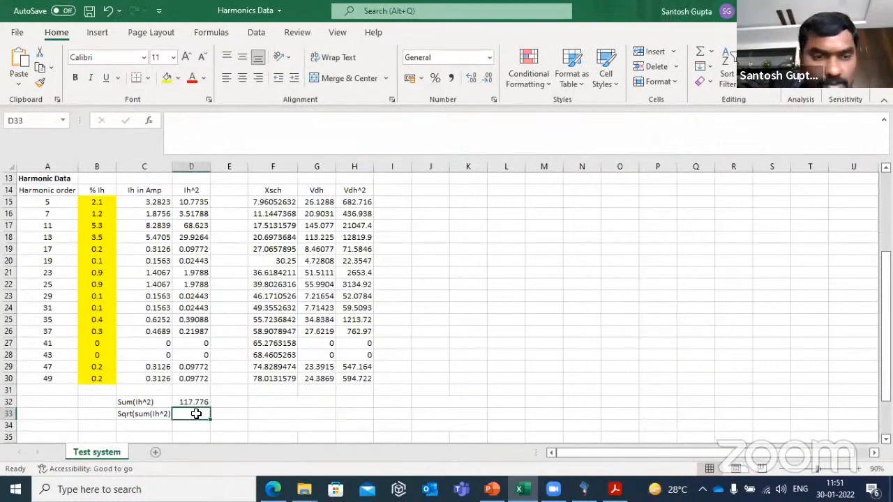
text(=sqrt()
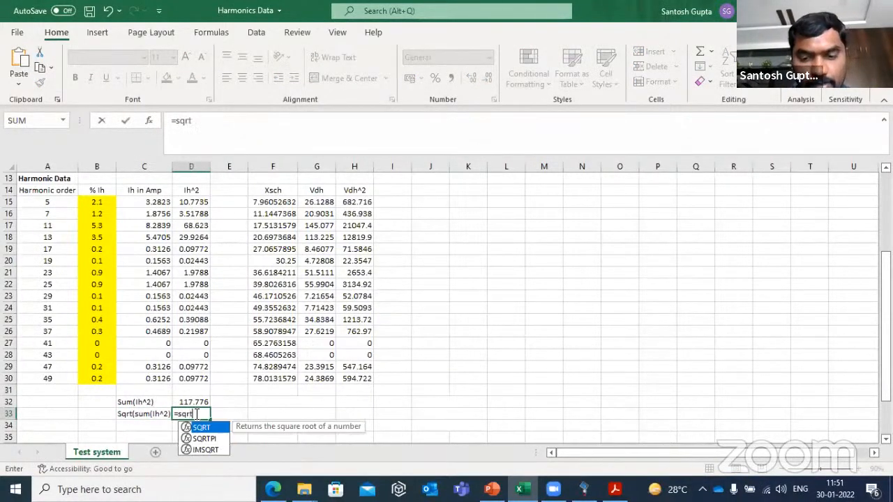
click(189, 402)
text()))
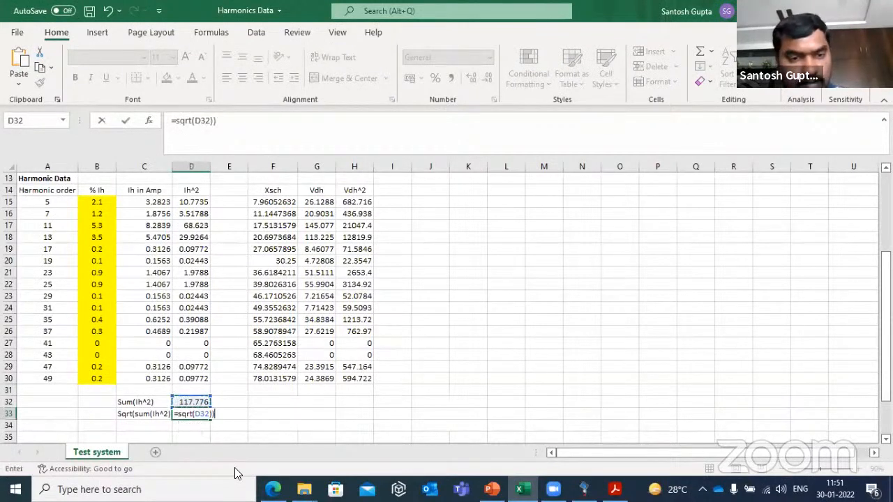
key(Return)
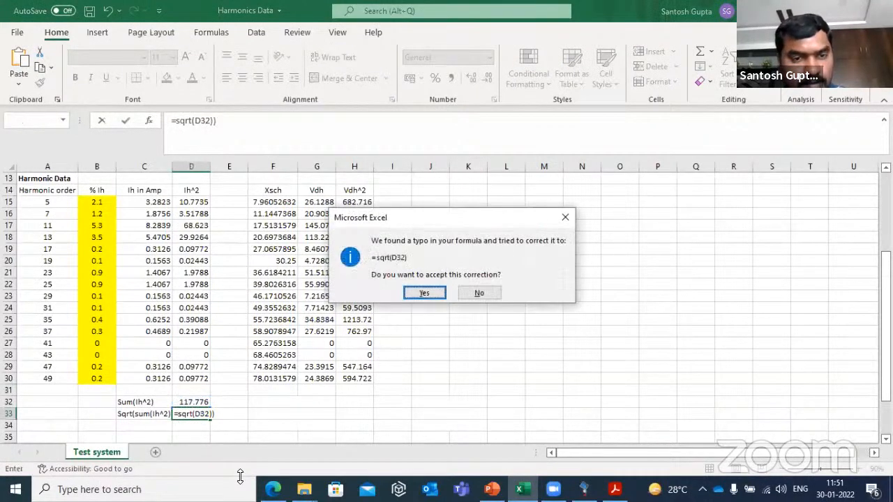
click(427, 293)
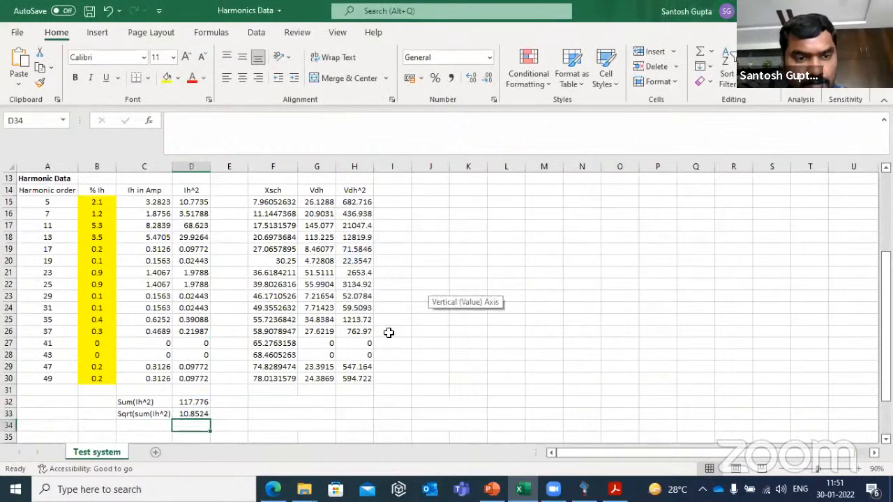
Add a Funda row in C34 with the full load current of 156.3 in D34
scroll(267, 368, down, 1)
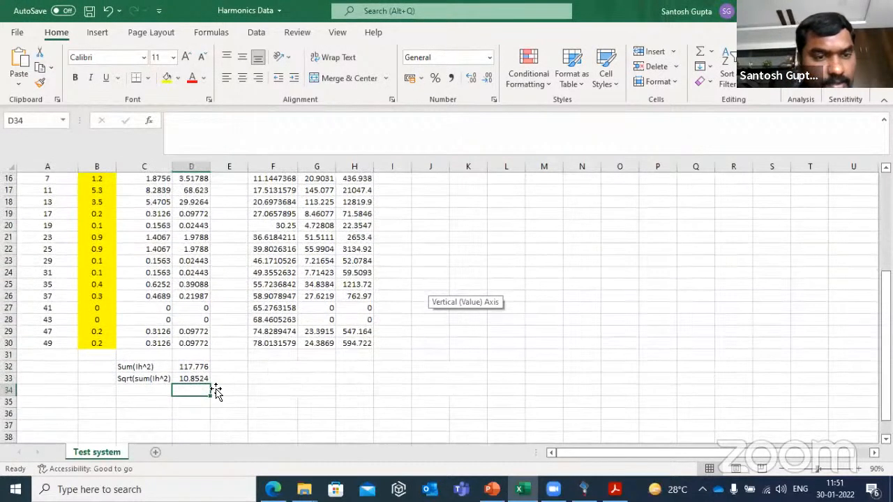
click(140, 395)
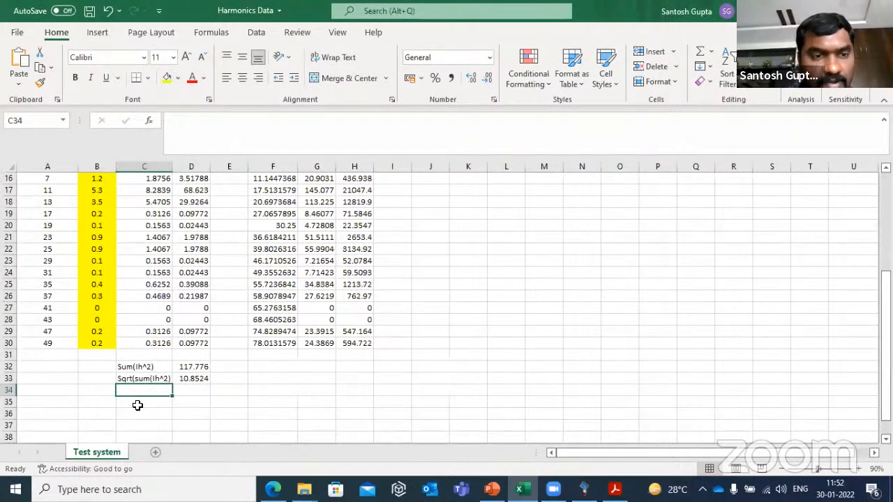
text(Fun)
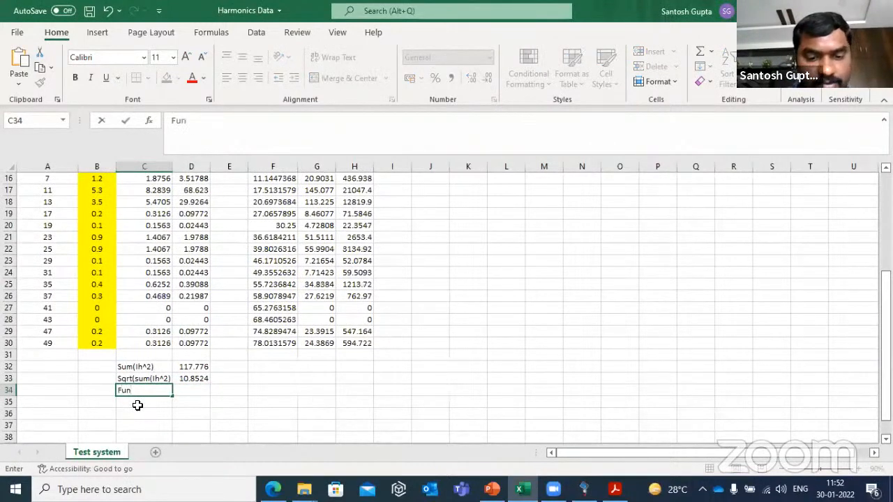
text(da)
key(Tab)
text(15)
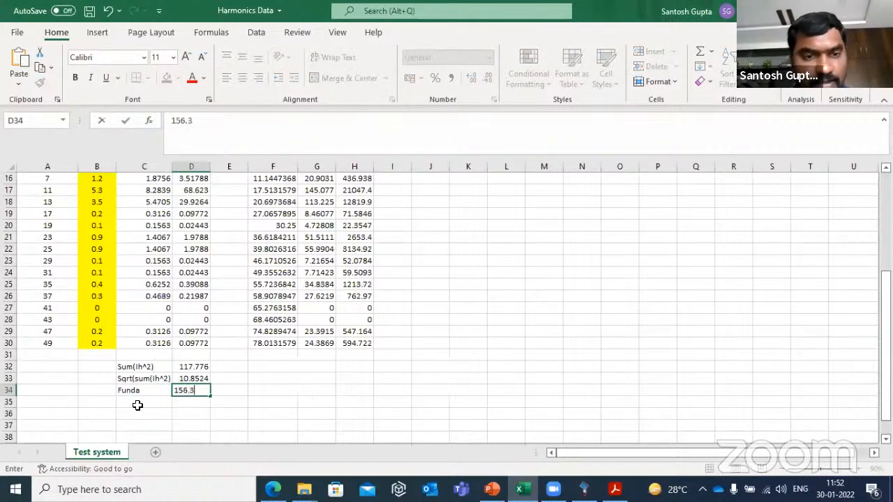
scroll(109, 244, up, 5)
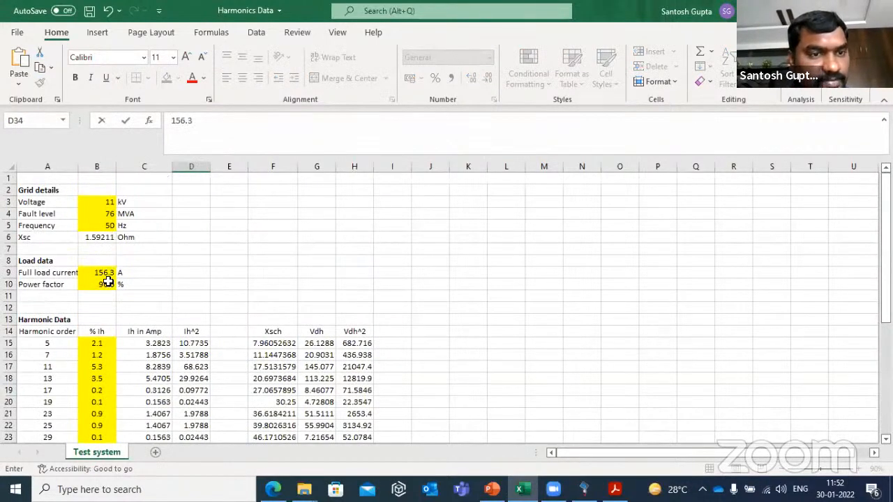
click(106, 273)
scroll(223, 314, down, 5)
scroll(223, 335, down, 1)
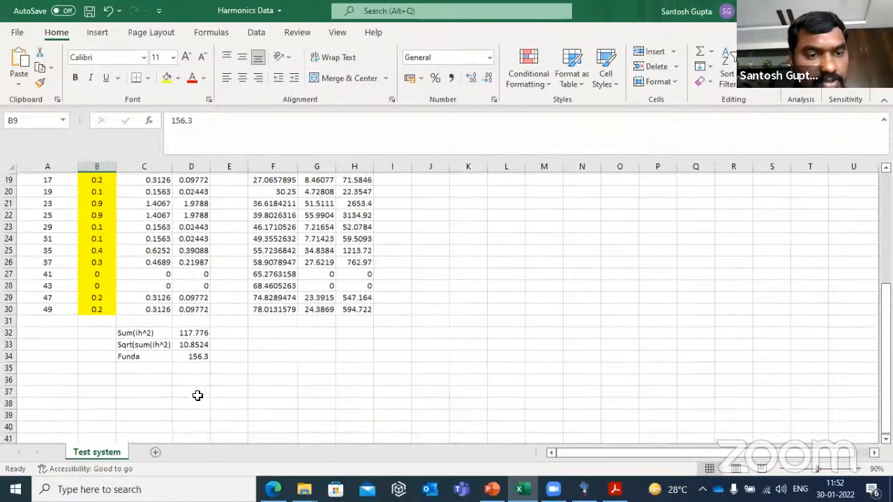
Label C36 ITHD and calculate it in D36 as =D33/D34
click(153, 380)
text(ITHD)
key(Tab)
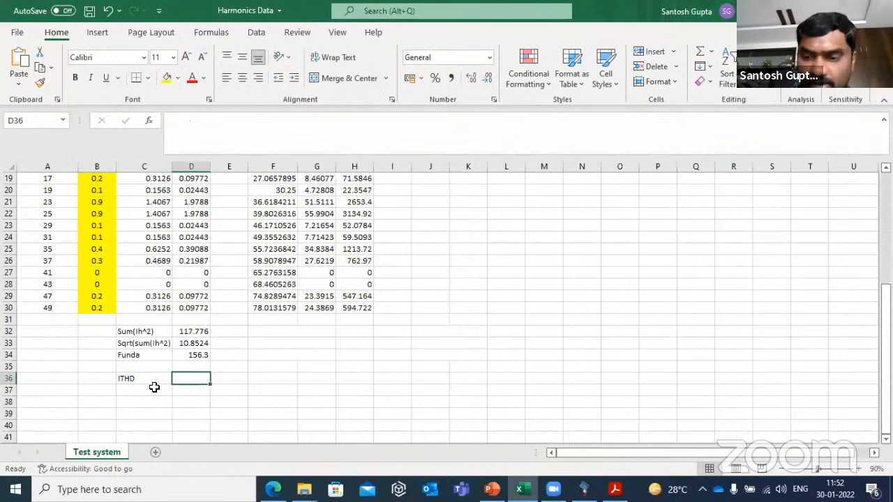
text(=)
click(200, 344)
text(/)
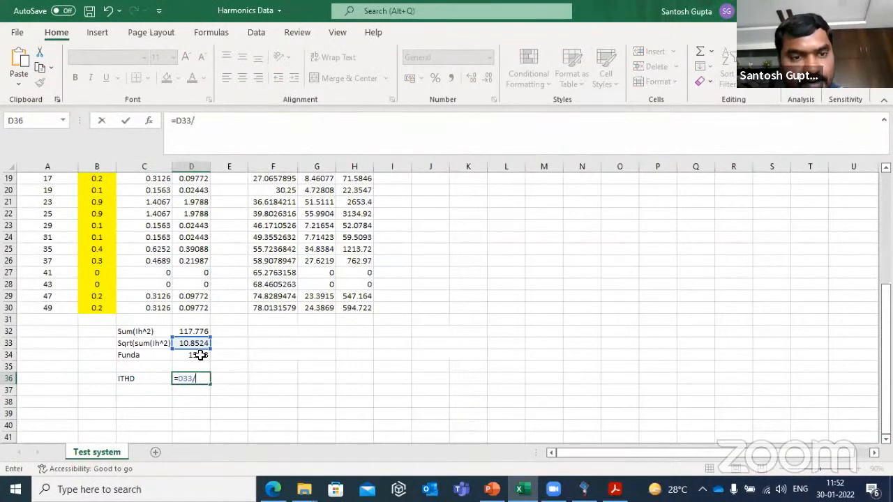
click(200, 356)
key(Return)
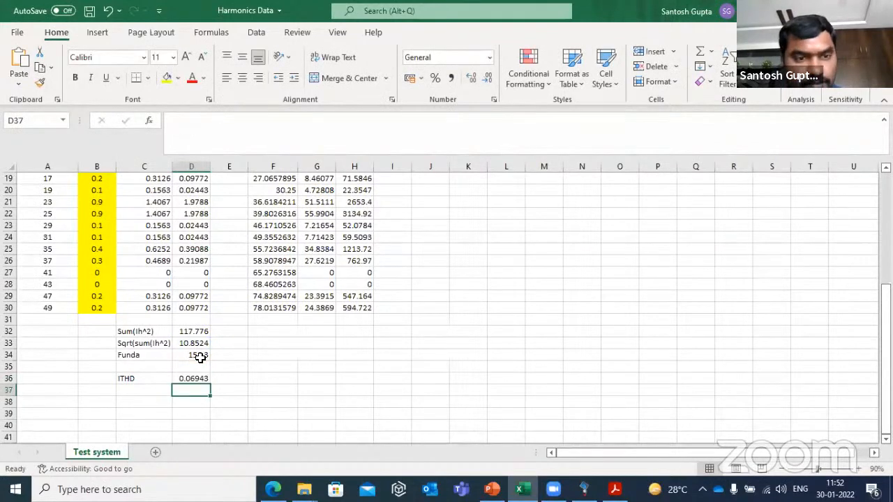
Convert the ITHD formula to a percentage as =D33*100/D34 and enter the unit % in E36
click(199, 379)
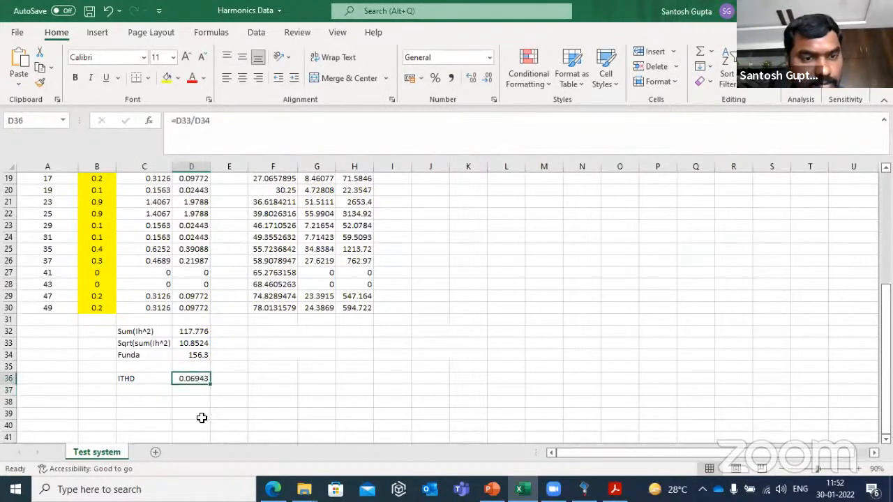
click(189, 121)
text(*1)
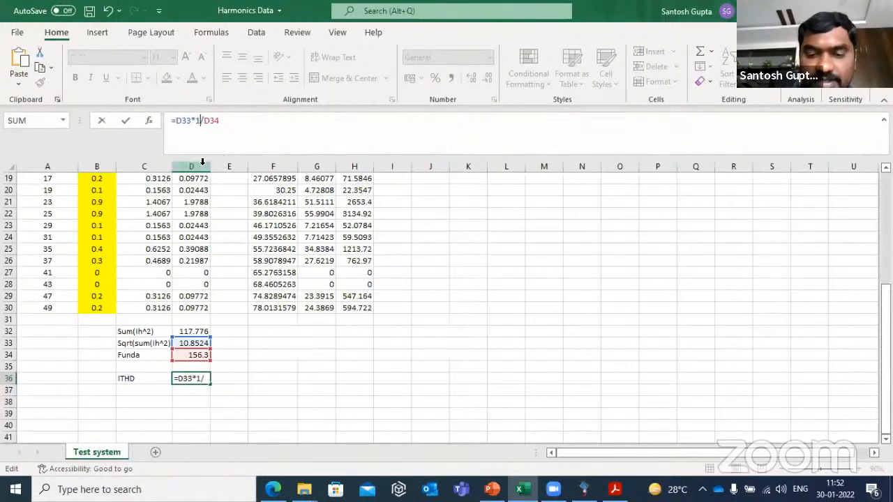
text(00)
key(Return)
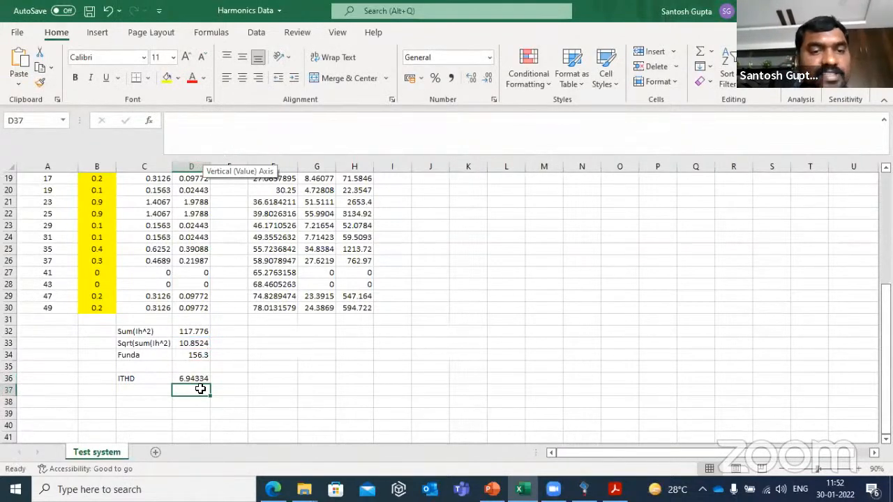
click(227, 368)
click(233, 381)
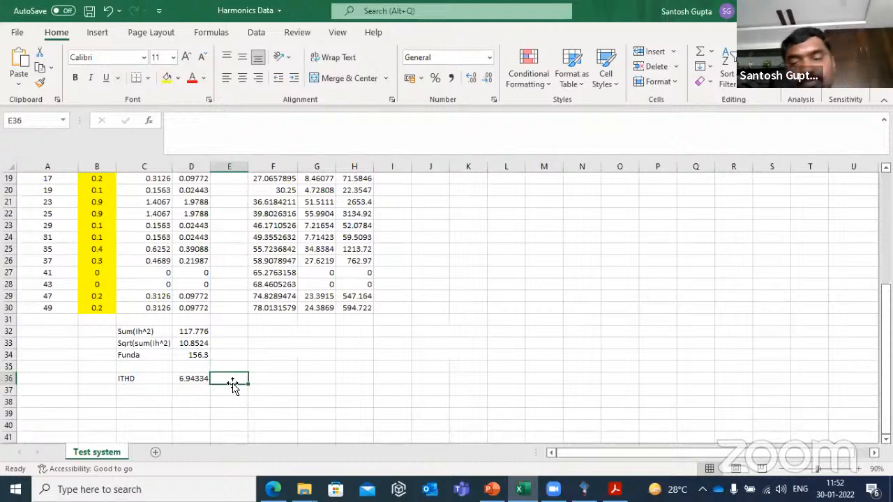
text(%)
key(Return)
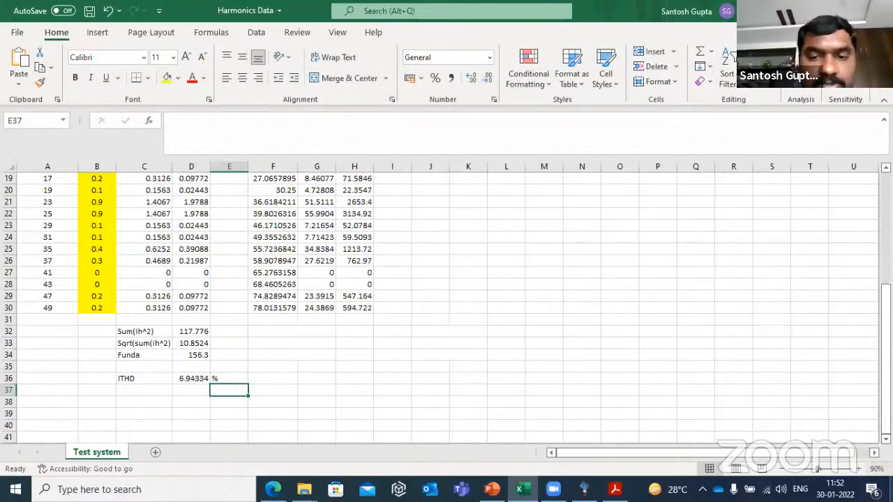
Compare the calculated ITHD with the current THD in the Acrobat PDF report and the ETAP harmonic analysis diagram, and return to Excel
click(615, 489)
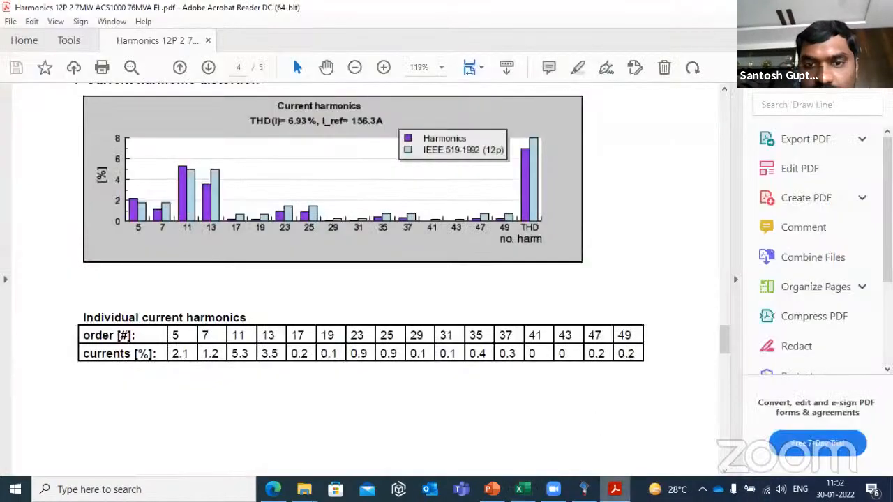
scroll(455, 356, up, 1)
click(584, 490)
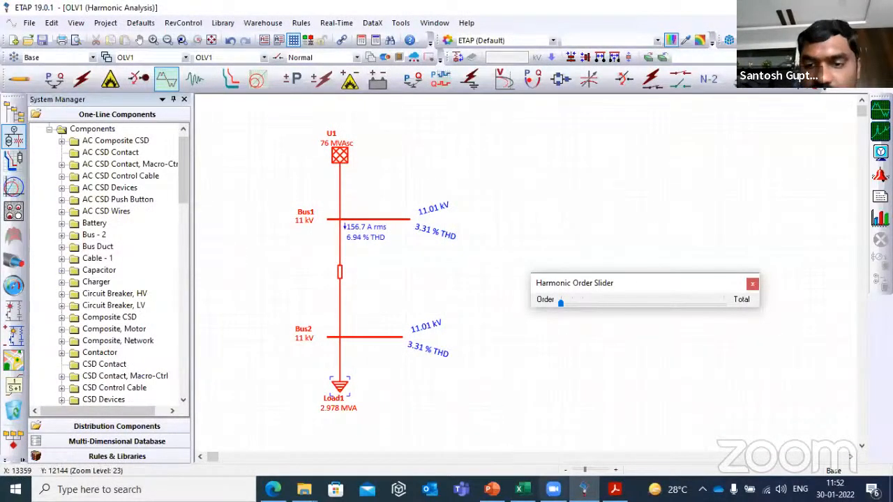
click(520, 490)
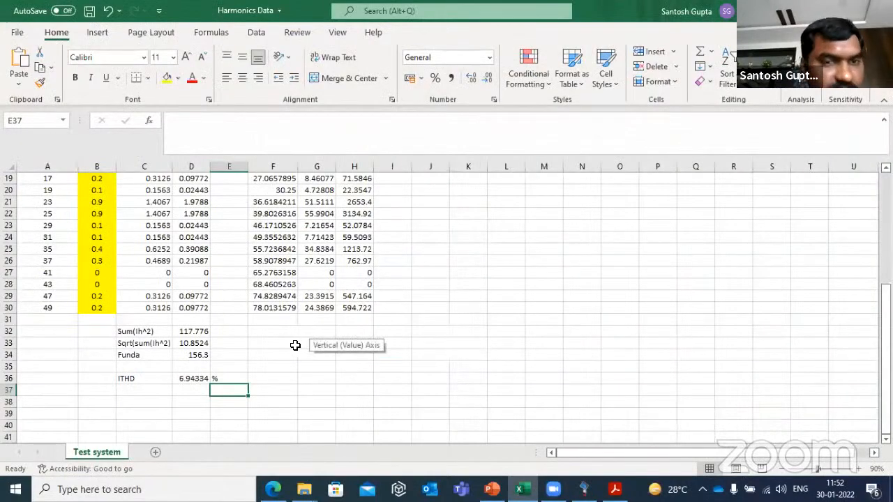
scroll(312, 342, up, 5)
scroll(313, 354, down, 3)
scroll(313, 355, down, 1)
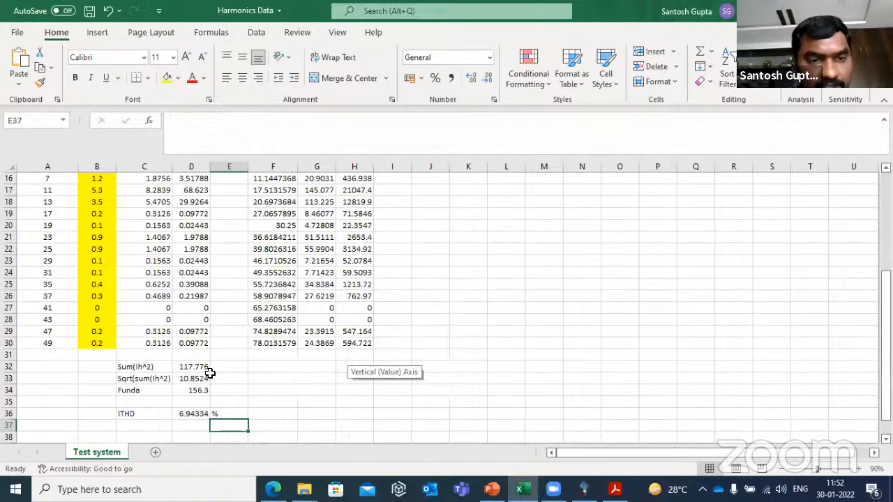
Label the merged cell F32 as Sum(vd^2)
click(342, 366)
key(Left)
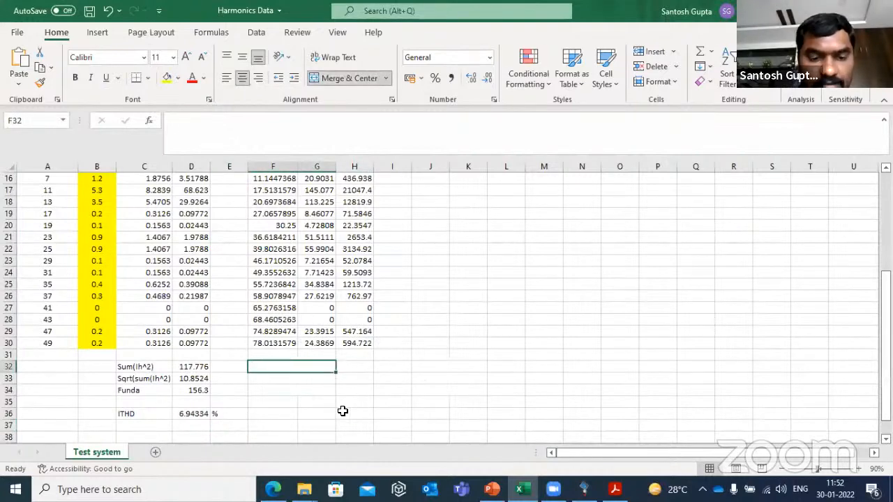
text(sUM)
key(BackSpace)
key(BackSpace)
key(BackSpace)
text(Sum(vd)
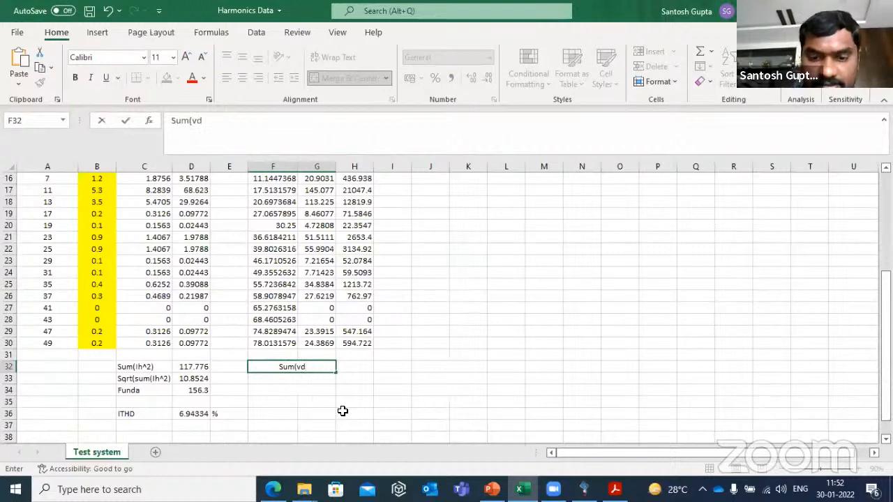
text(^2))
key(Tab)
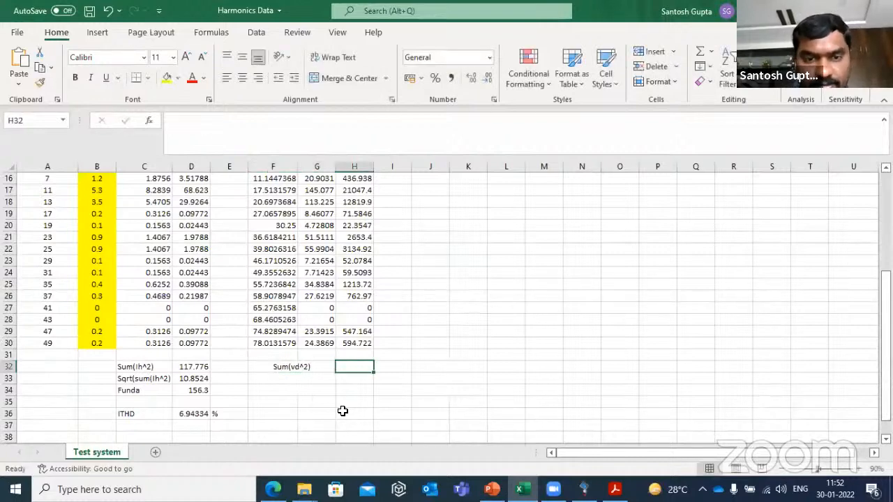
Sum the Vdh^2 column in H32 over the range H15:H30
text(=sum()
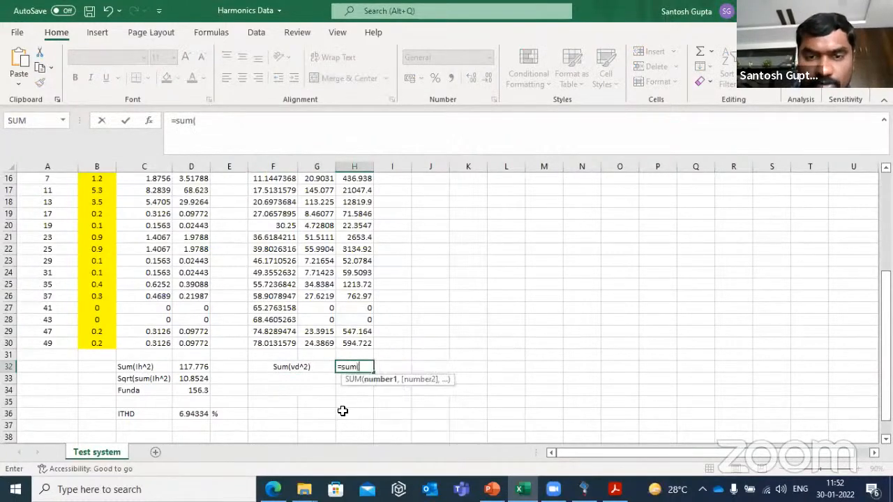
scroll(409, 265, up, 1)
drag(355, 202, 355, 379)
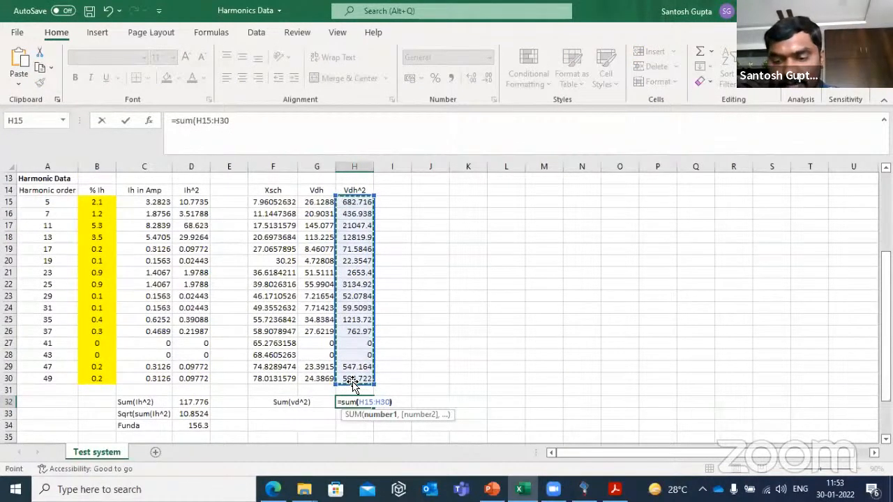
key(Return)
Label F33 Sqrt(sum(vd^2) and calculate the square root of H32 in H33
click(293, 413)
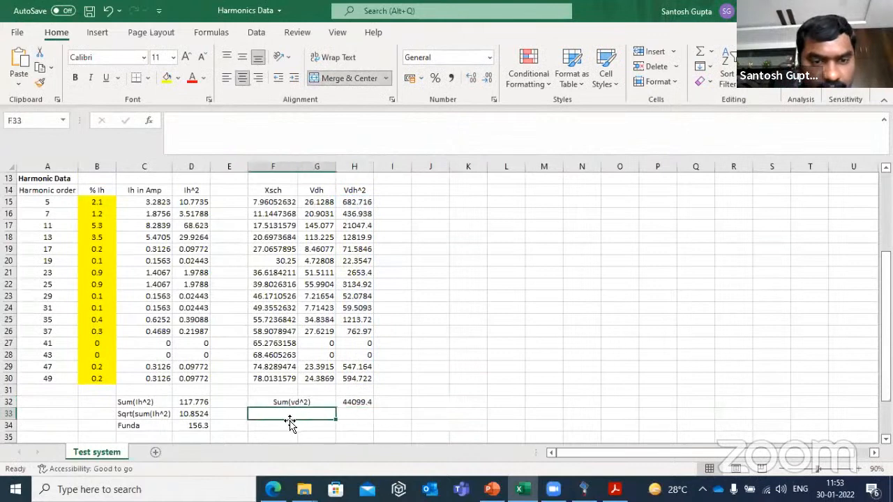
text(Sqrt(sum()
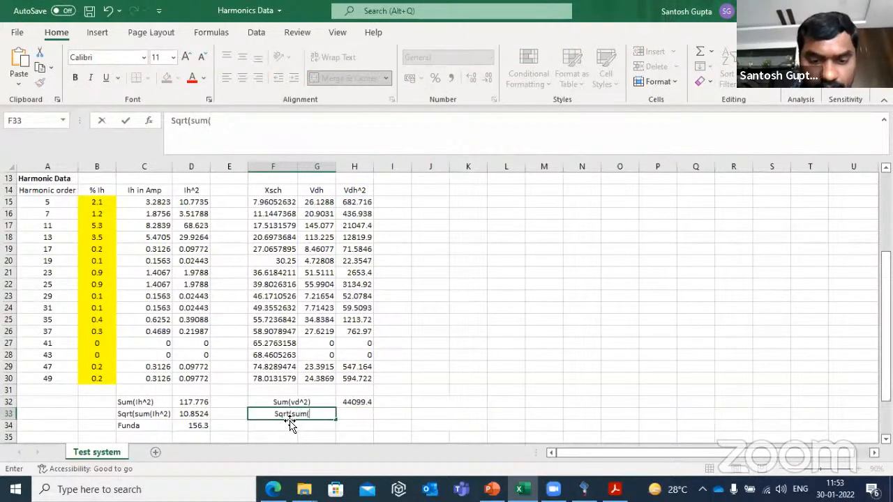
text(vd^2))
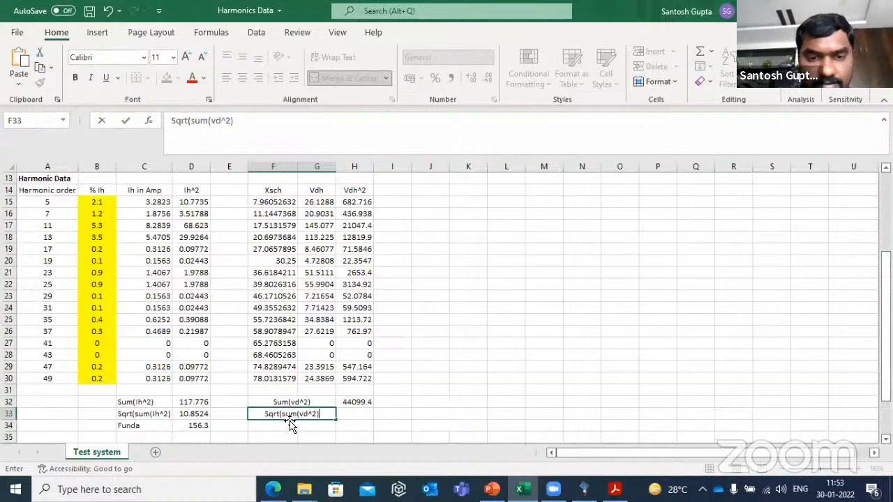
key(Tab)
text(=sqrt()
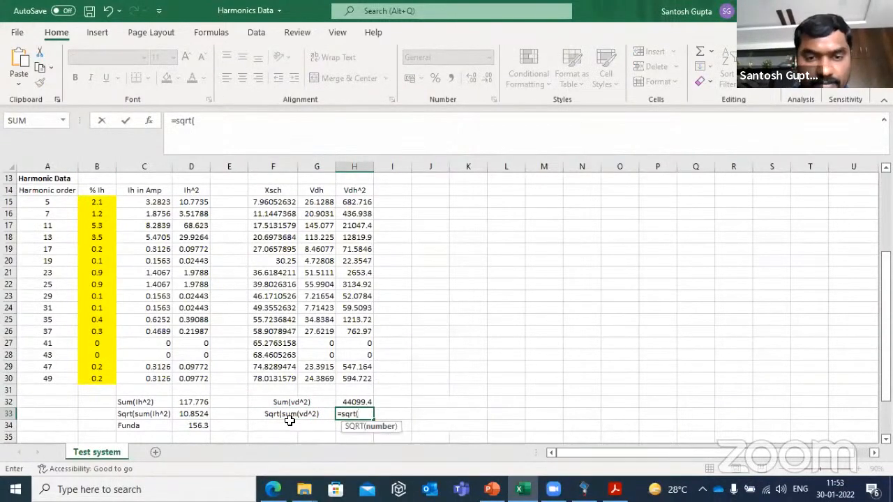
click(349, 401)
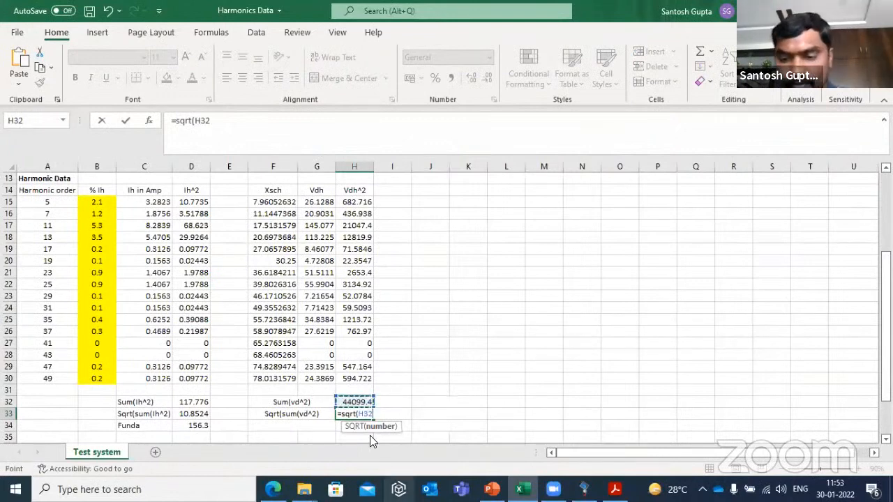
key(Return)
Extend the Funda label in C34 so that it reads Funda i
mouse_move(554, 489)
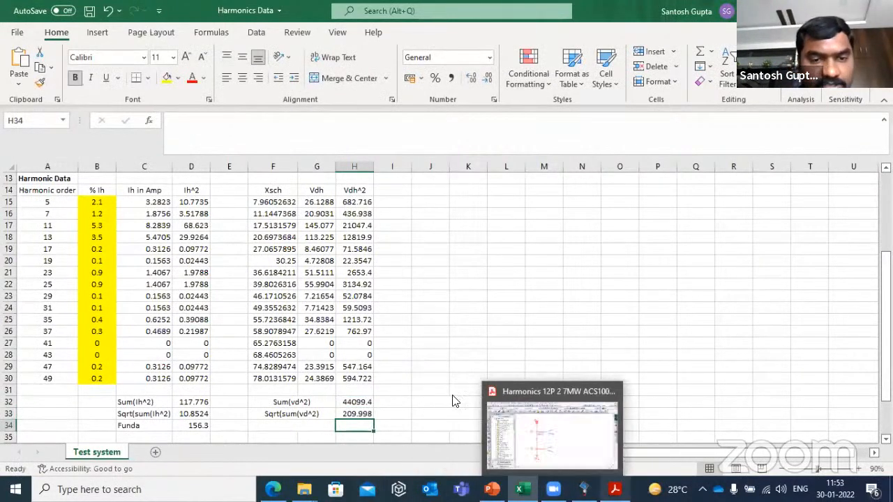
click(150, 426)
double_click(152, 427)
text(i)
Label the merged cell F34 Funda v and calculate the fundamental phase voltage in H34 as =11000/sqrt(3)
click(296, 426)
text(Funda v)
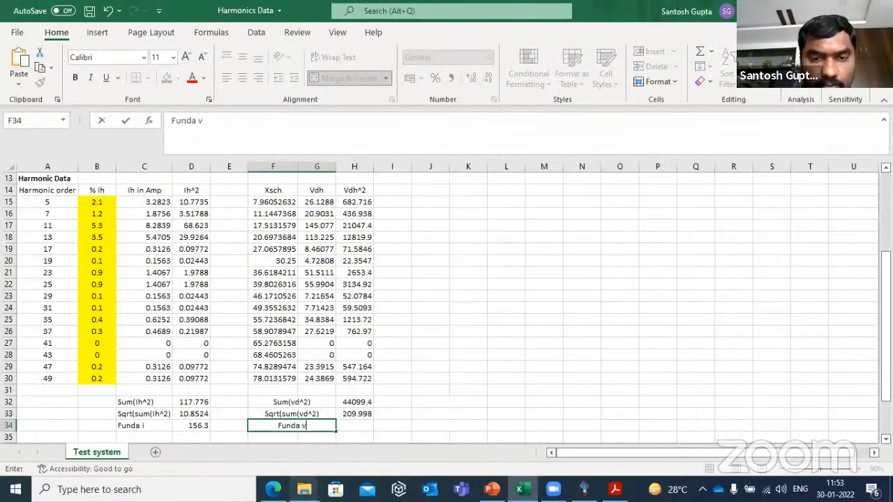
key(Right)
text(=1)
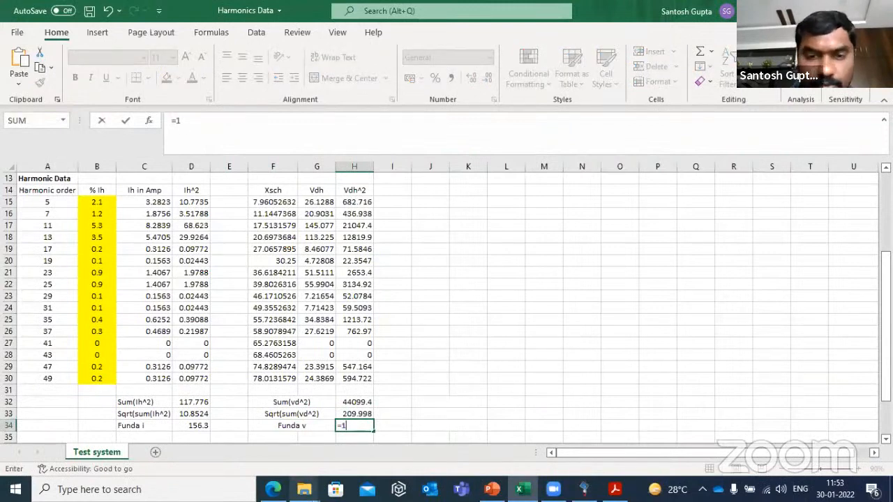
text(1000/sqrt(3))
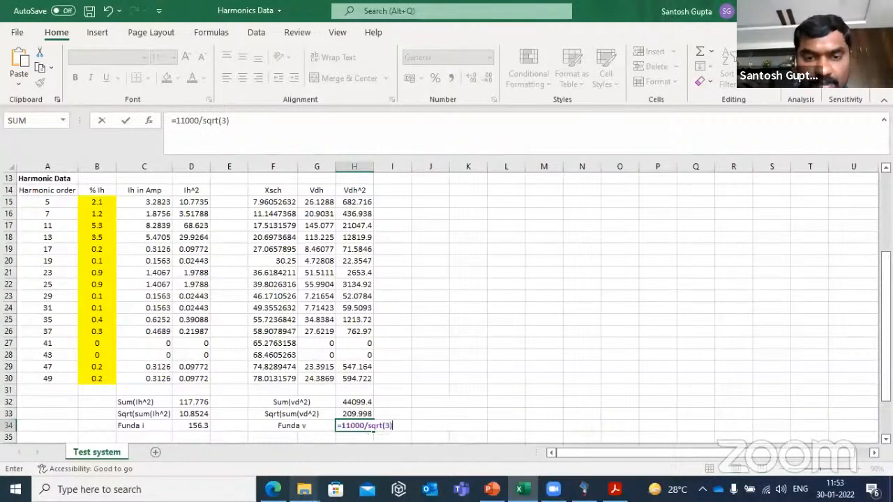
key(Return)
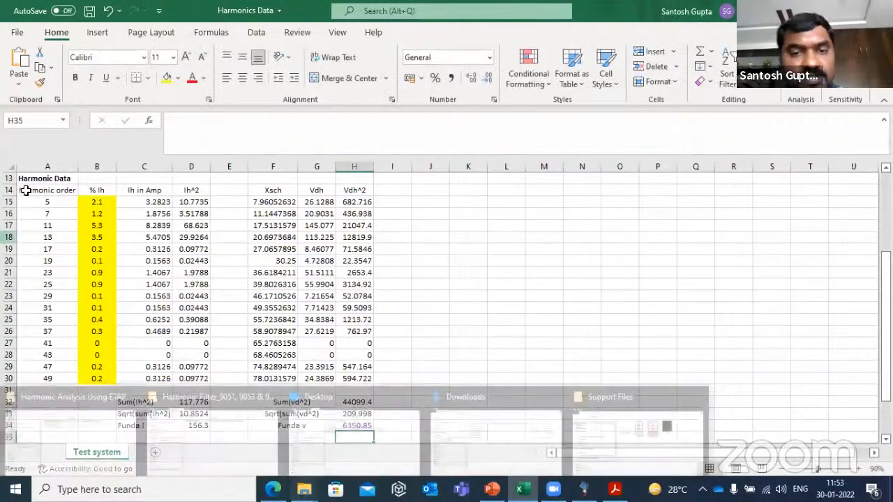
Label F36 Vthd and calculate the voltage distortion percentage in H36 as =H33*100/H34
scroll(312, 412, down, 1)
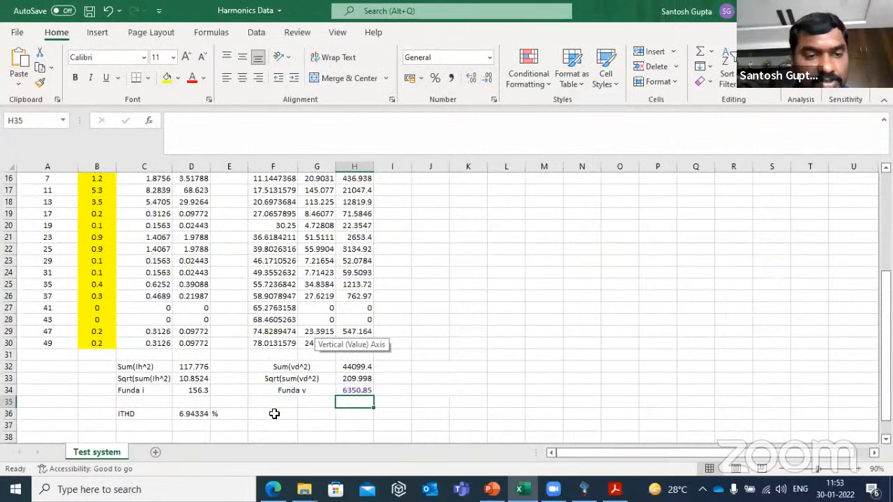
click(283, 414)
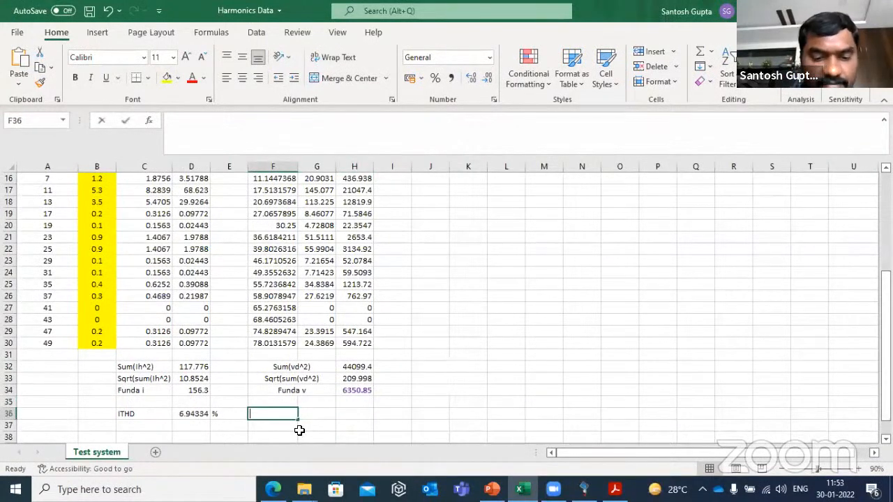
text(Vth)
key(Tab)
key(Tab)
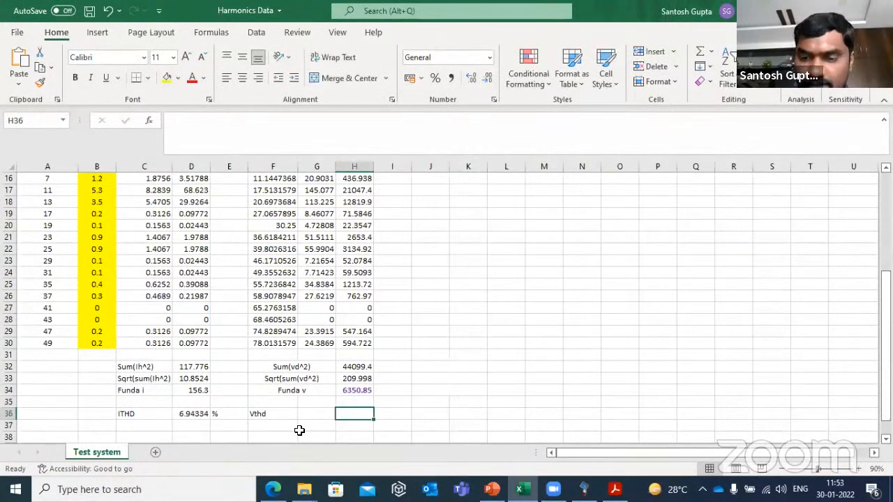
text(=)
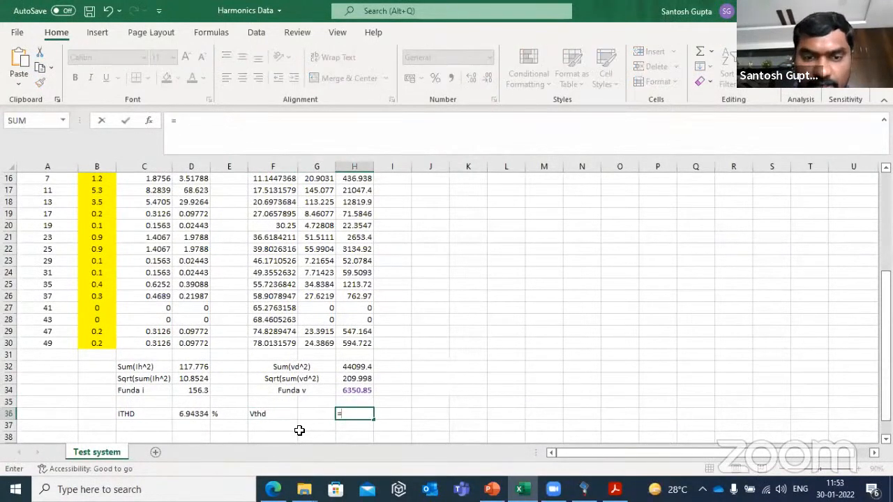
click(358, 377)
text(*100/)
click(356, 390)
key(Return)
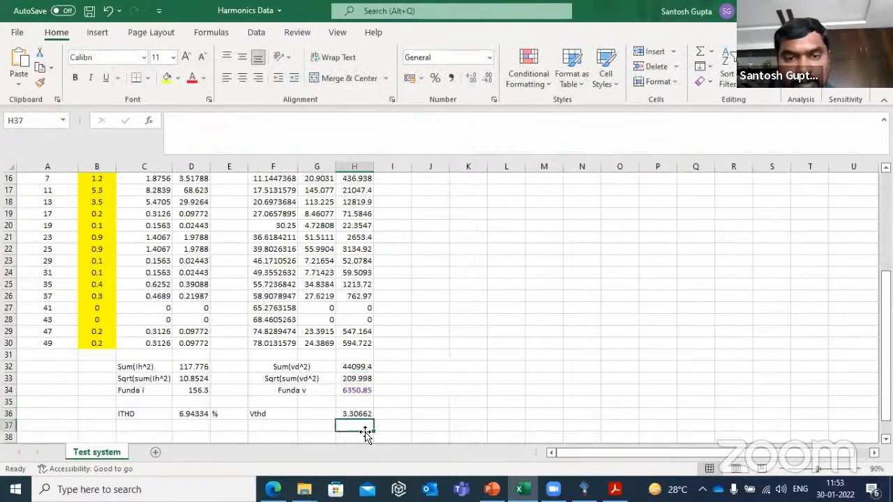
Add a % unit in I36 beside the calculated Vthd value
click(367, 415)
click(390, 415)
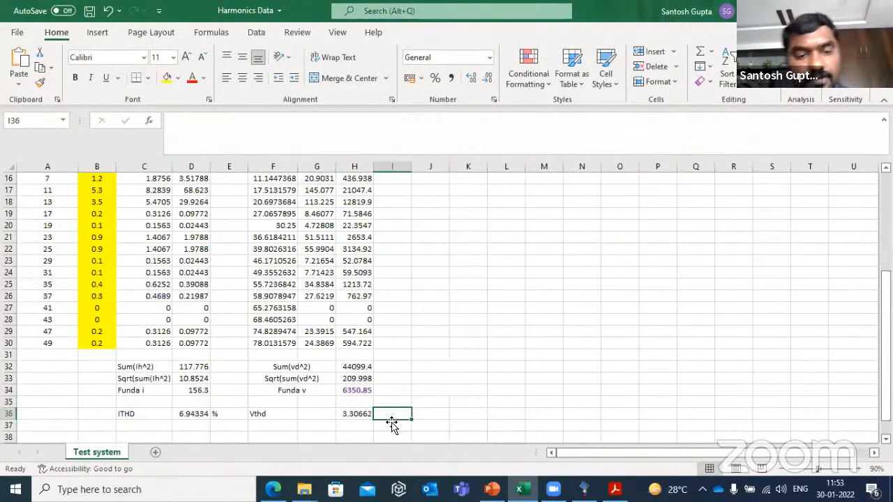
text(%)
click(272, 427)
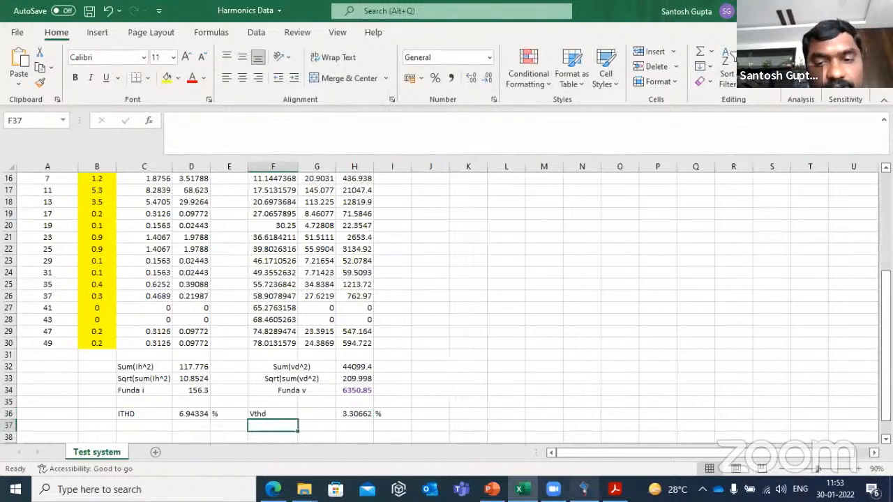
Compare the calculated Vthd and ITHD in Excel with the bus voltage and cable current THD in the ETAP harmonic analysis diagram
click(584, 490)
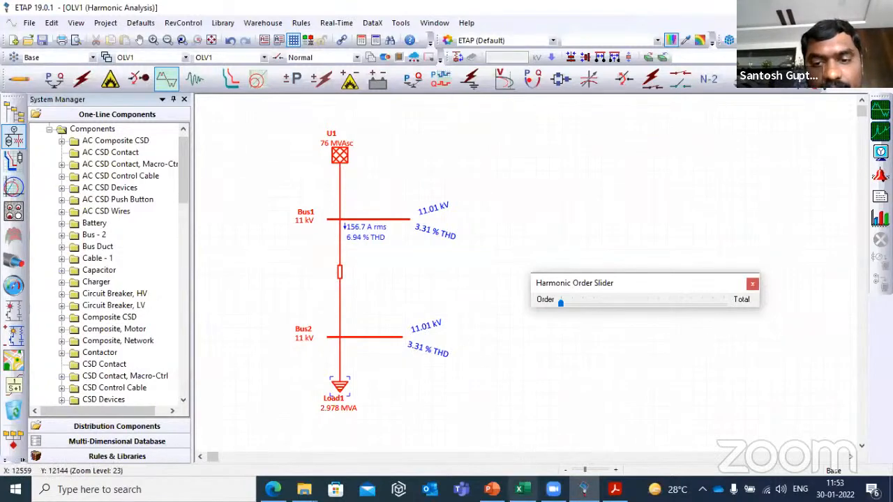
click(519, 489)
click(353, 412)
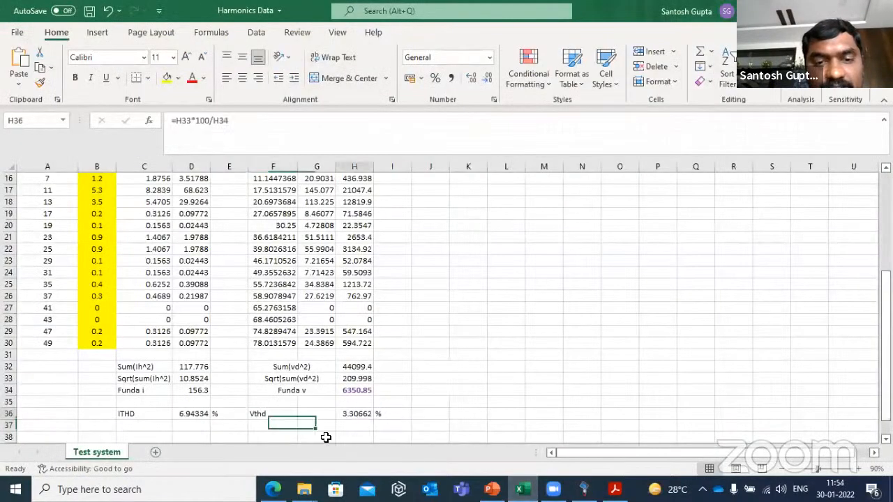
click(192, 415)
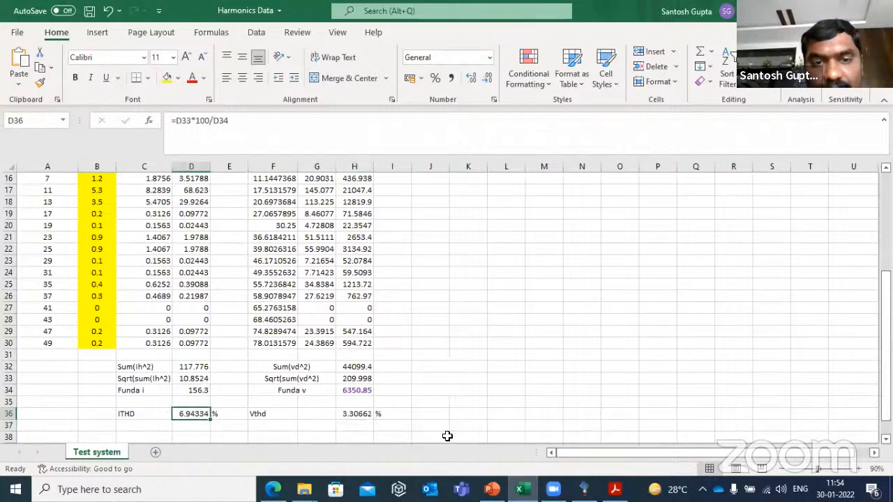
scroll(447, 436, up, 5)
scroll(447, 433, down, 6)
click(615, 490)
click(585, 489)
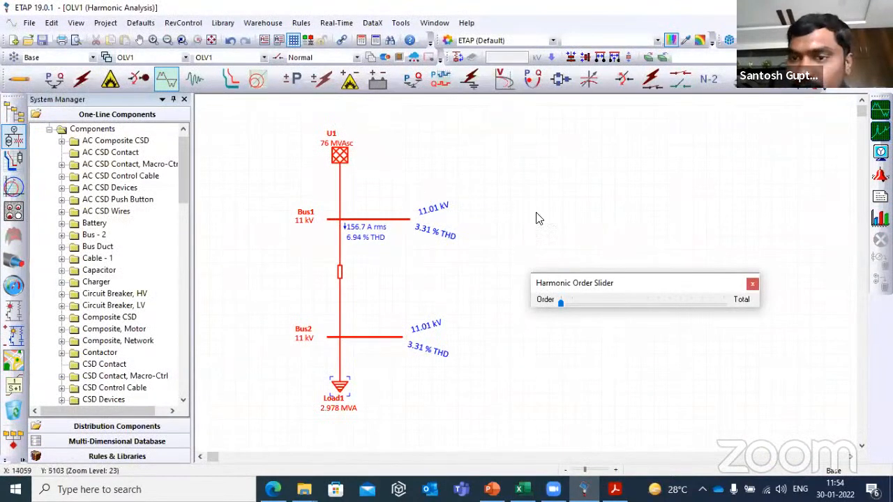
Show the order 5 harmonic results in ETAP and compare them with the order 5 Vdh value in cell G15 of the Excel sheet
drag(560, 284, 541, 284)
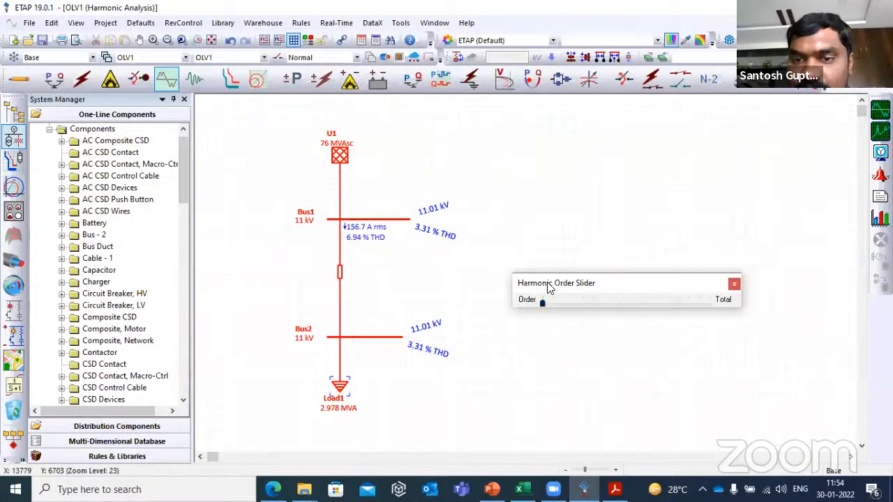
click(549, 303)
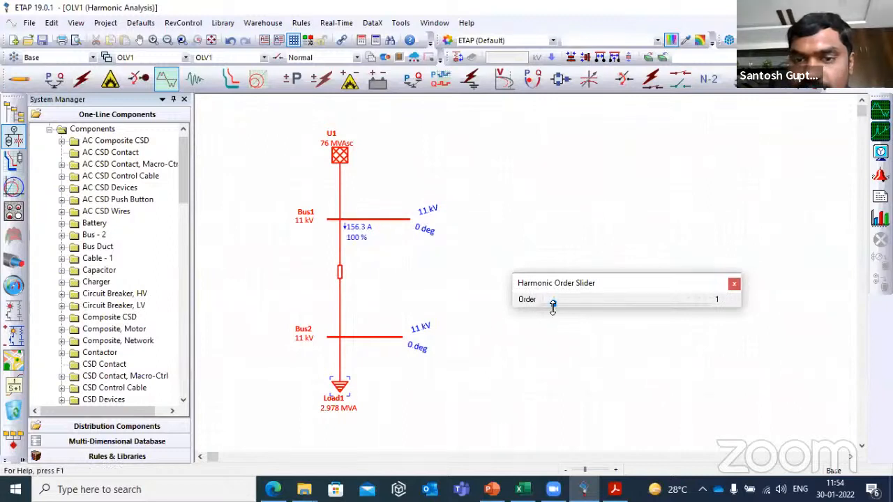
mouse_move(553, 305)
mouse_down()
mouse_move(572, 304)
mouse_move(564, 304)
mouse_up()
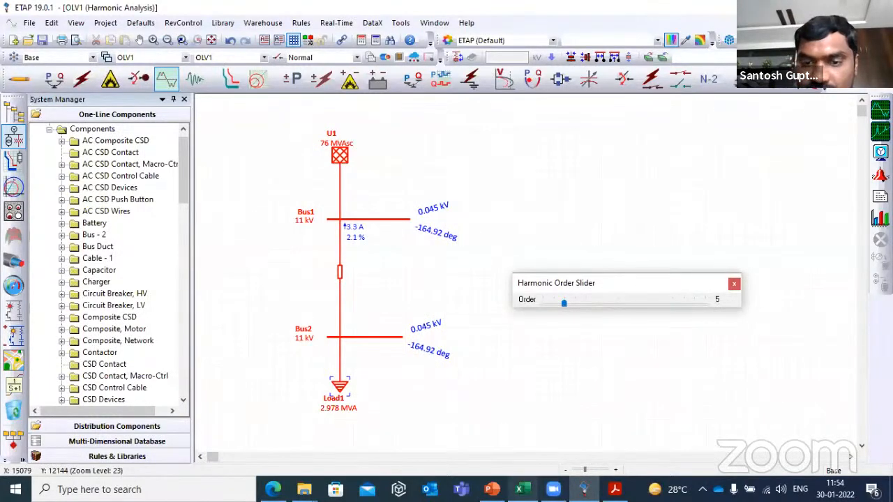
key(alt+Tab)
scroll(358, 319, up, 3)
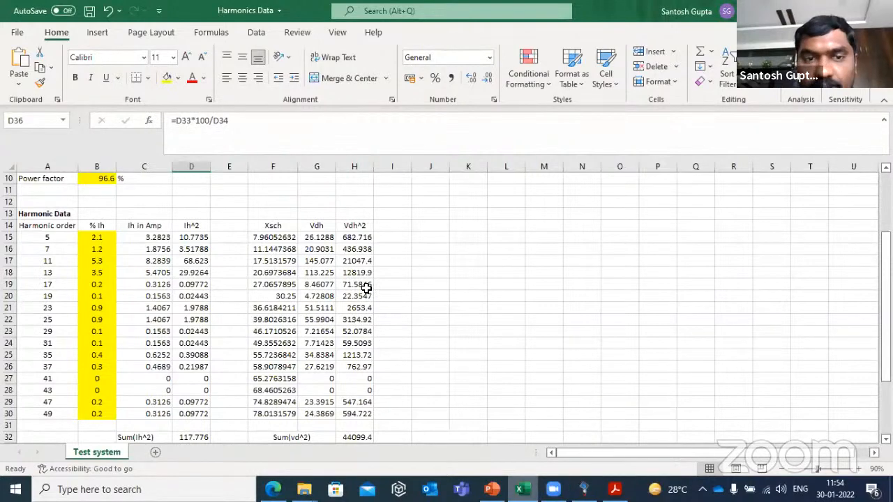
click(313, 240)
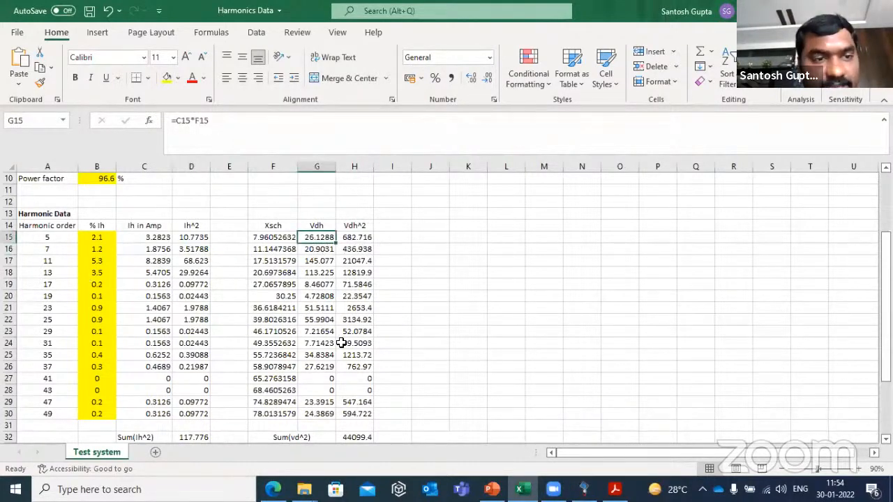
Return to ETAP, examine the diagram results across the harmonic orders up to 47, and set the order back to Total
click(584, 489)
drag(578, 306, 693, 308)
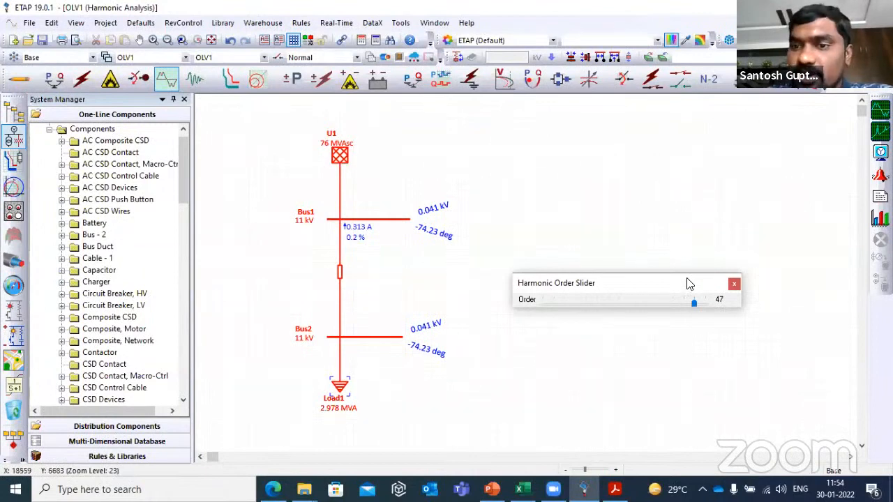
drag(694, 303, 538, 307)
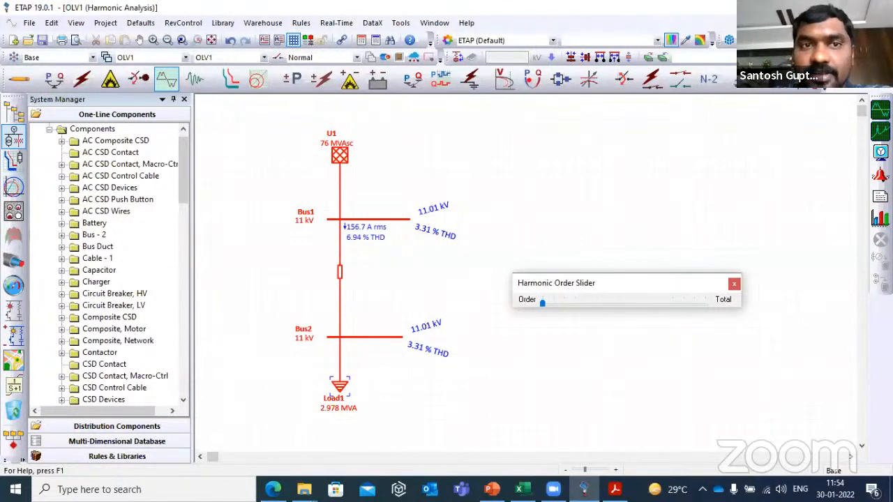
Switch to the OLV2 presentation and restore it as a floating window inside the maximized ETAP workspace
click(847, 7)
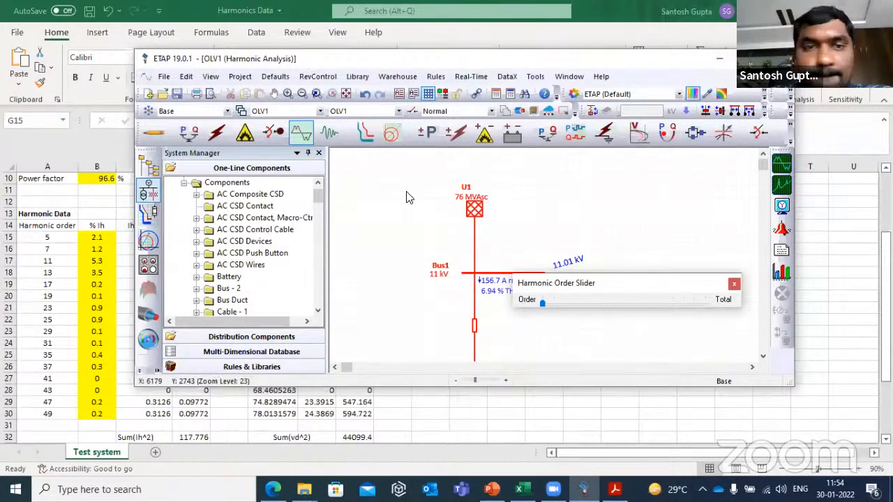
click(240, 111)
click(464, 266)
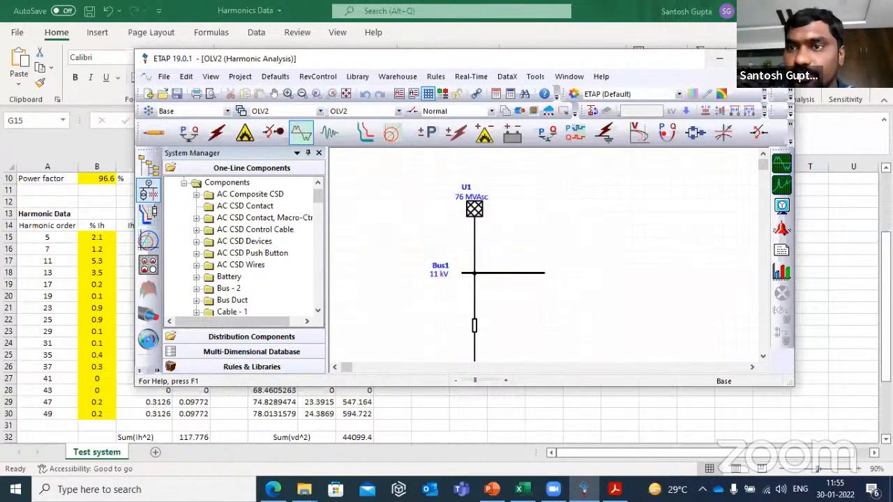
click(747, 58)
click(870, 23)
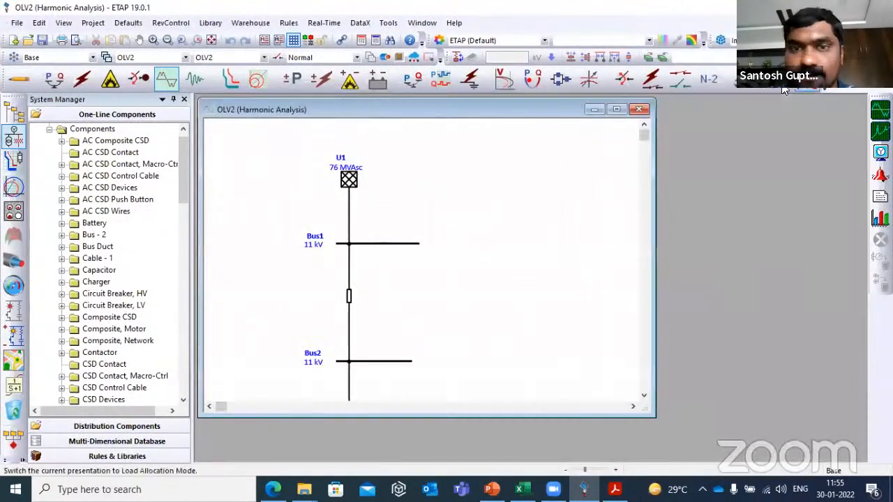
Move the OLV2 window aside, close the System Manager, and reposition and narrow the OLV1 window to free space for OLV2
drag(316, 99, 349, 131)
drag(415, 144, 671, 140)
click(272, 106)
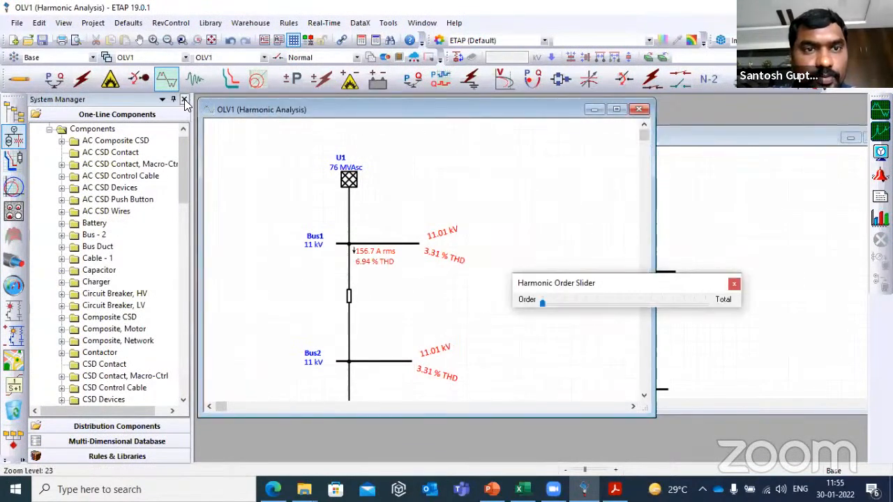
click(184, 100)
drag(279, 109, 273, 105)
drag(480, 235, 335, 234)
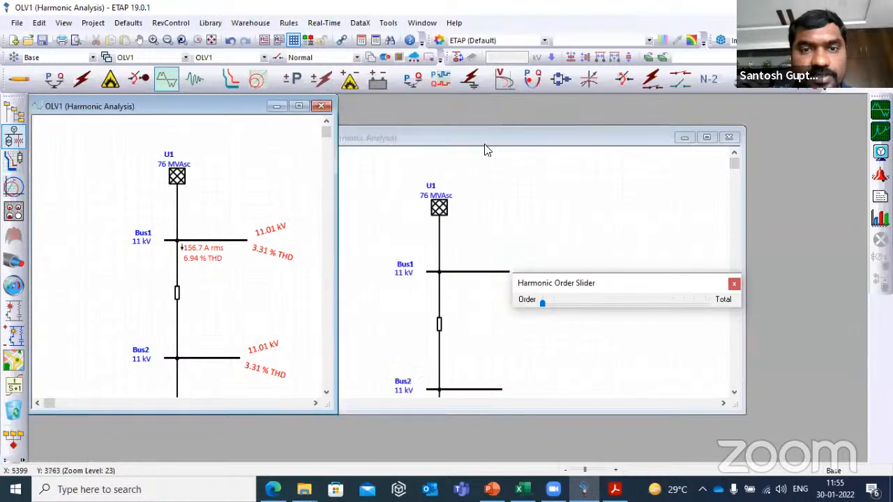
Place a narrowed OLV2 window beside OLV1 and lengthen both windows down to include Load1
click(507, 131)
drag(507, 131, 559, 103)
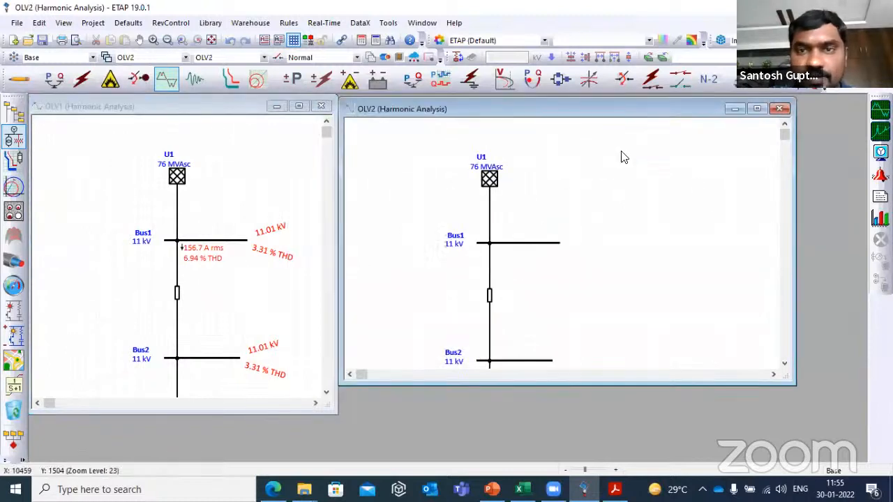
drag(791, 211, 692, 210)
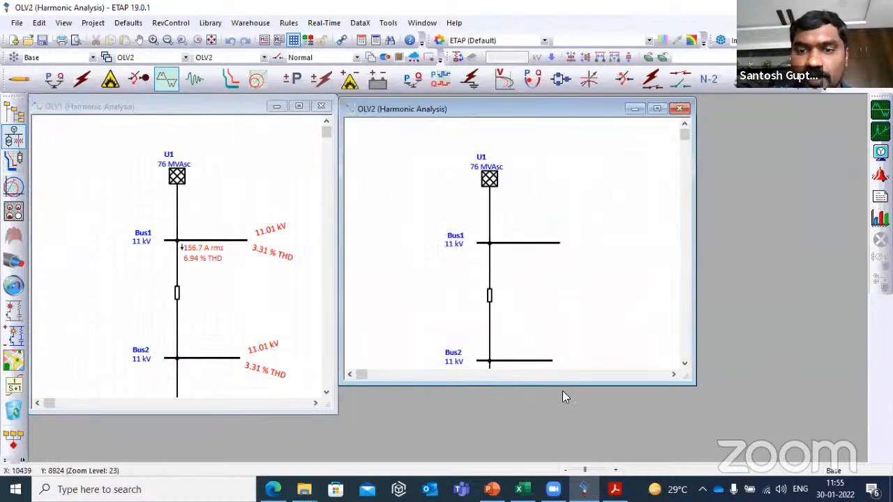
drag(563, 385, 563, 459)
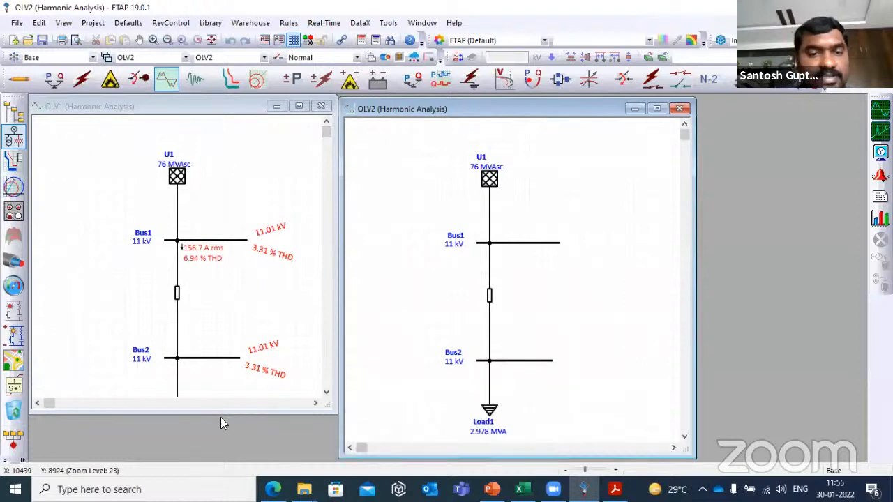
click(222, 417)
drag(222, 416, 223, 460)
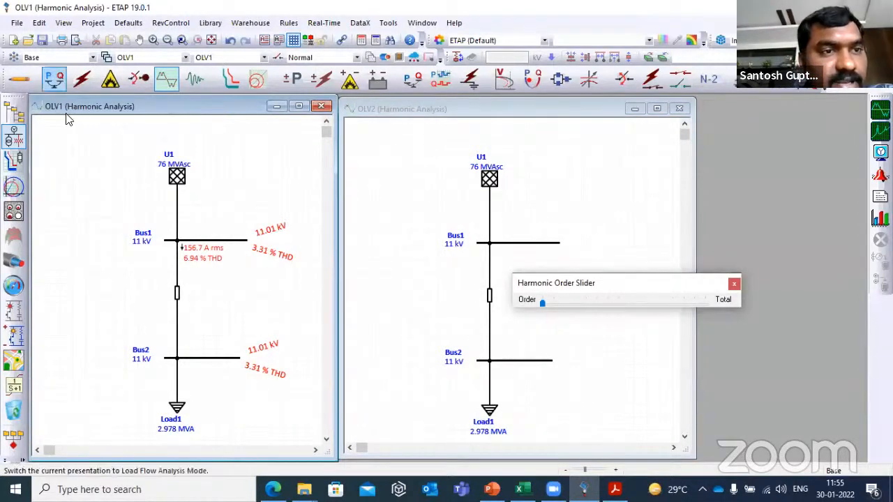
Switch the OLV1 presentation to Load Flow Analysis and run the load flow with output file name LF
click(54, 78)
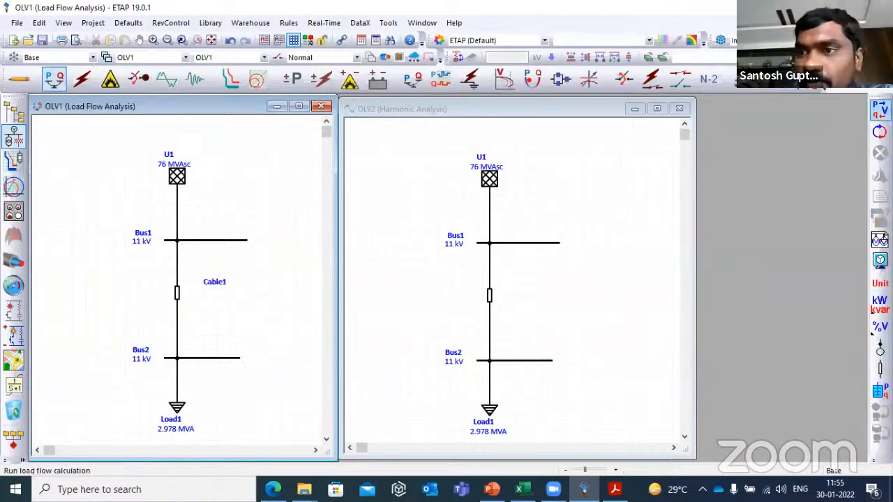
click(880, 109)
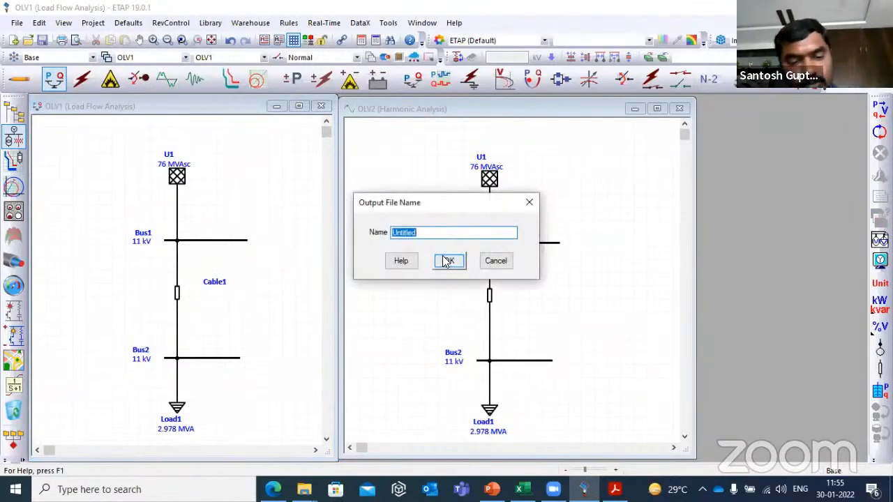
text(LF)
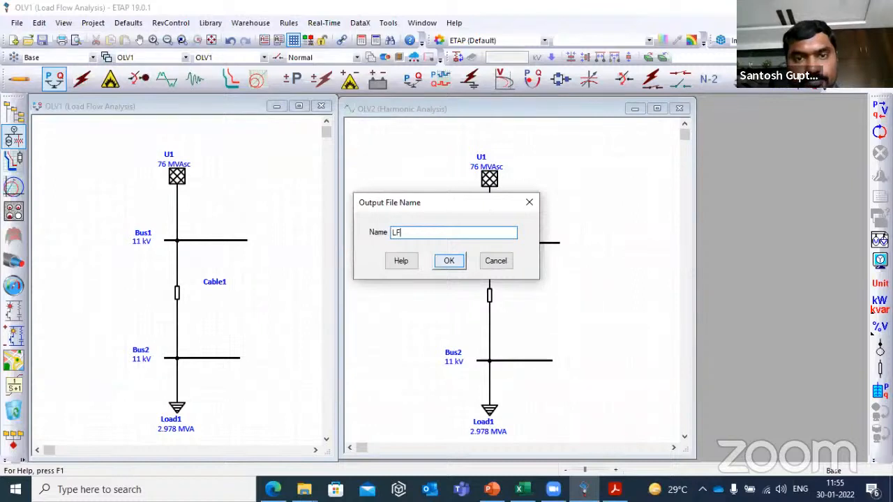
click(450, 261)
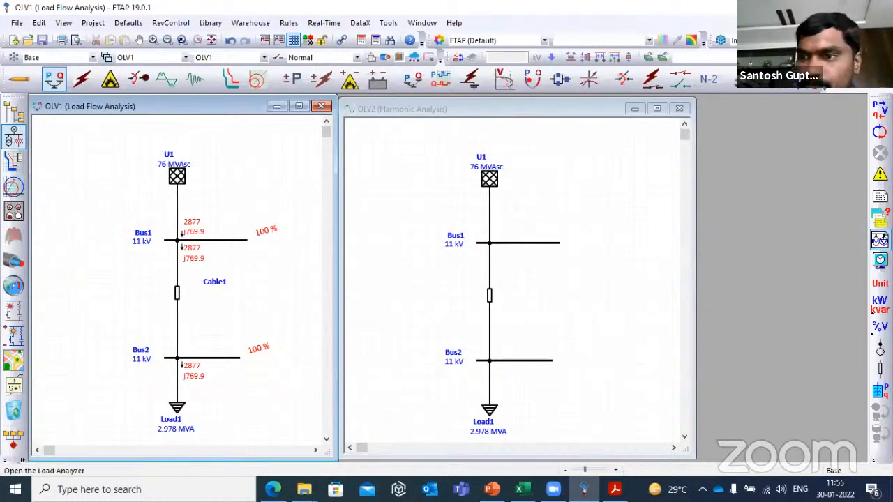
Set the load flow display options to show units and kVA + Amp power flows, keeping the power unit at kVA
click(880, 259)
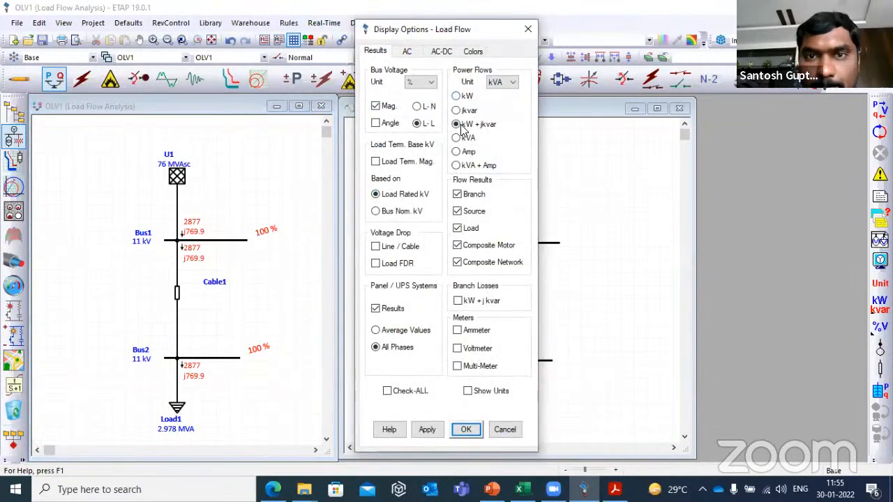
click(492, 82)
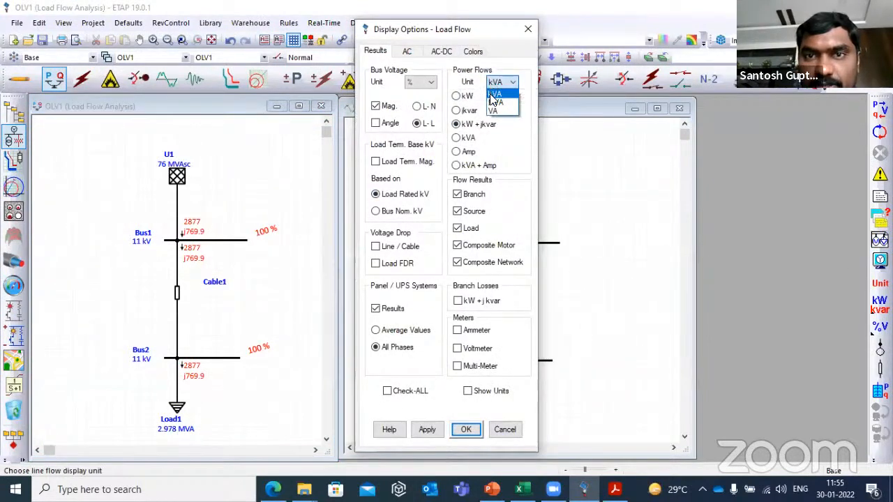
click(495, 95)
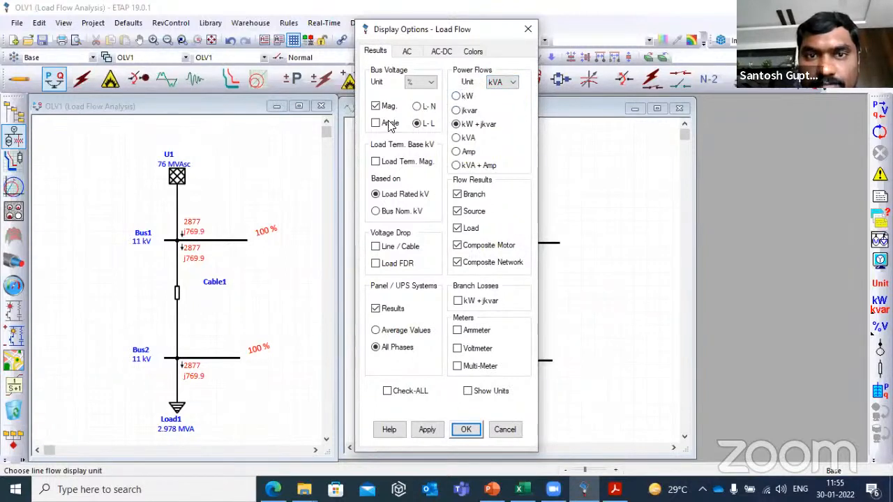
click(468, 391)
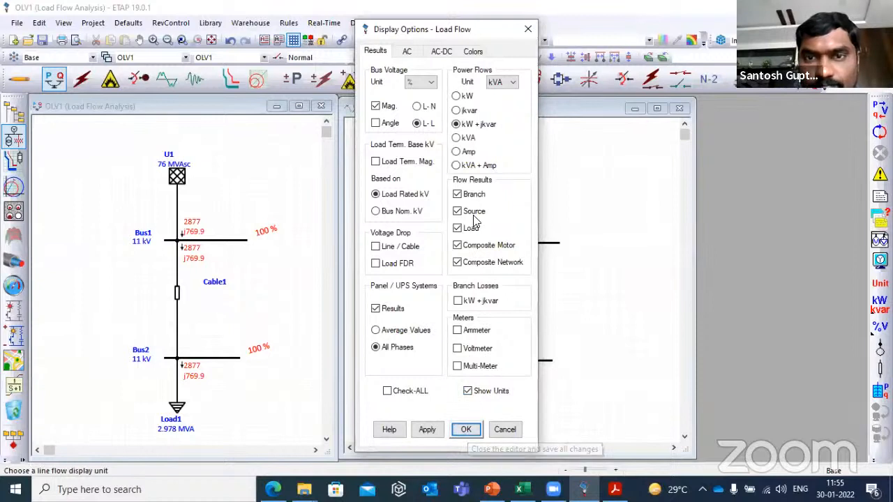
click(468, 138)
click(468, 153)
click(479, 166)
click(499, 154)
click(465, 429)
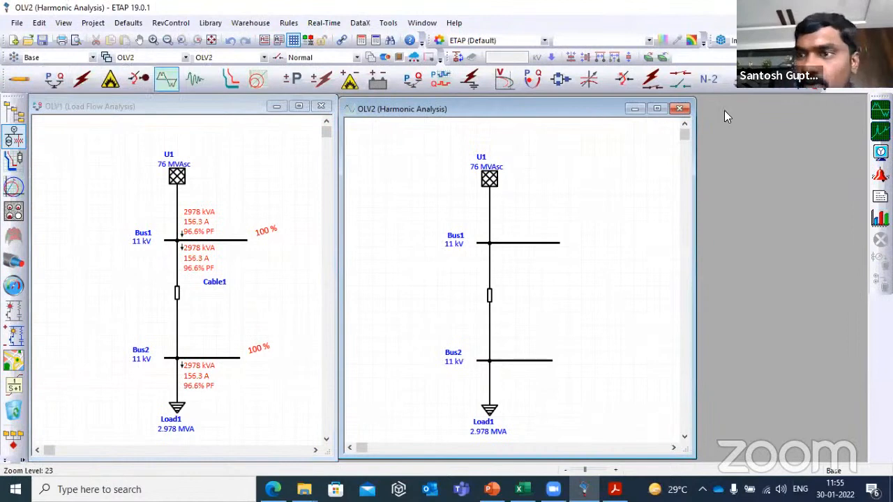
Run the harmonic load flow in OLV2 and check its harmonic display options without changing them
click(880, 110)
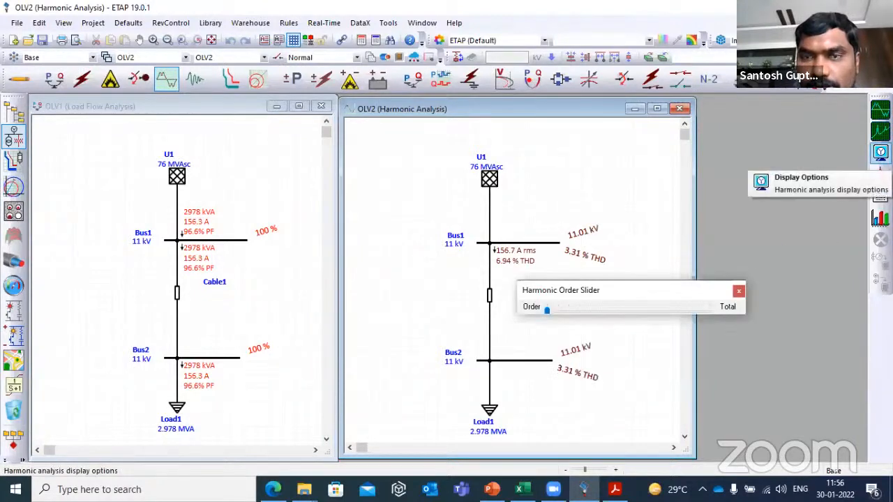
click(880, 152)
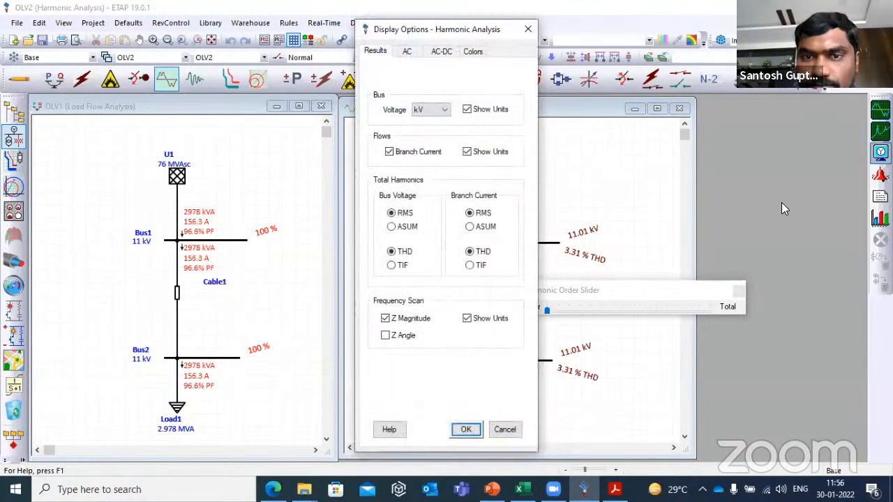
click(505, 429)
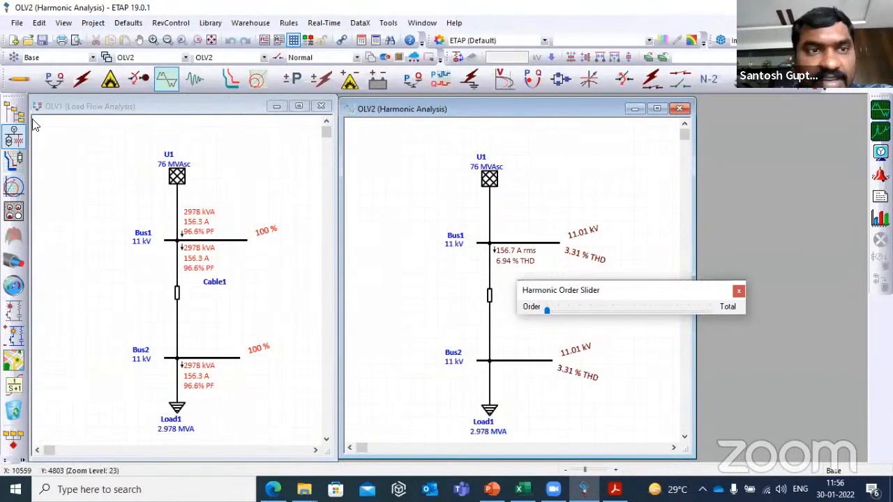
Open the ABB TEST current-source model from the Harmonic Library for editing
double_click(53, 9)
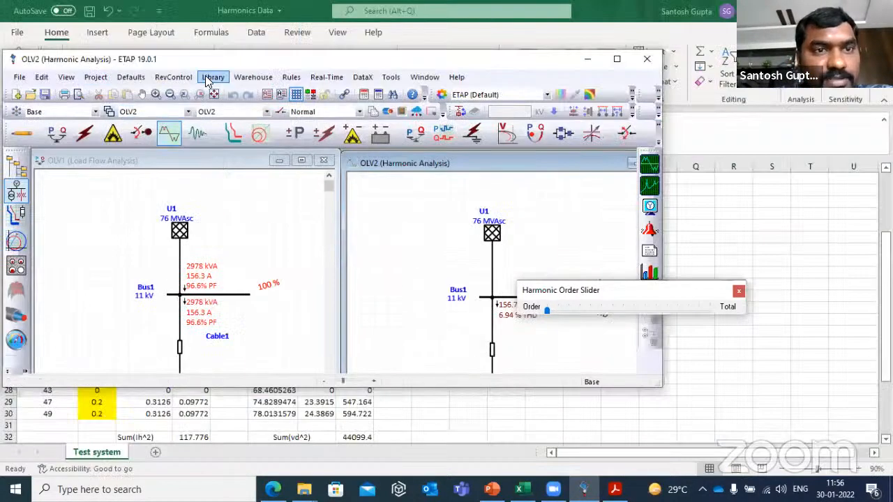
click(213, 78)
click(253, 322)
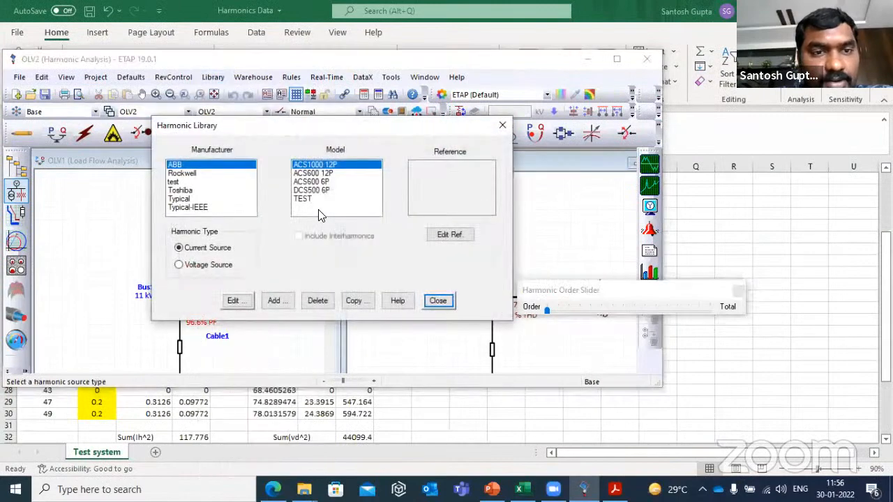
click(189, 182)
click(190, 165)
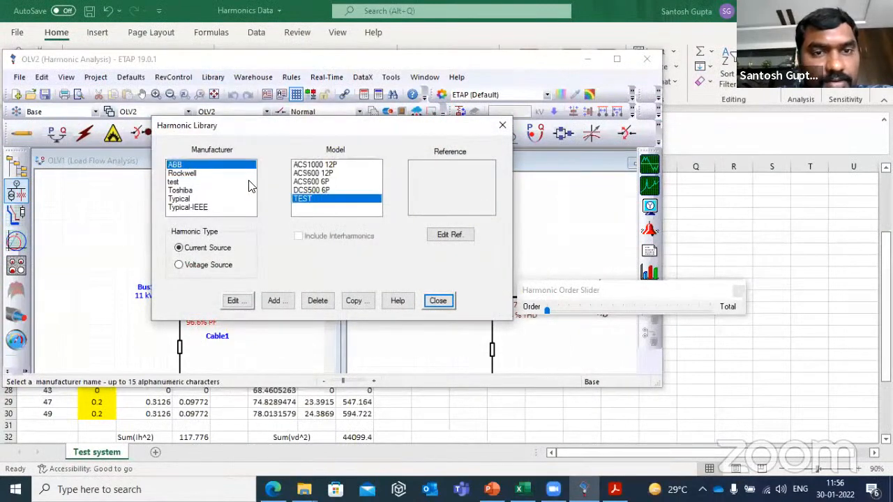
click(233, 301)
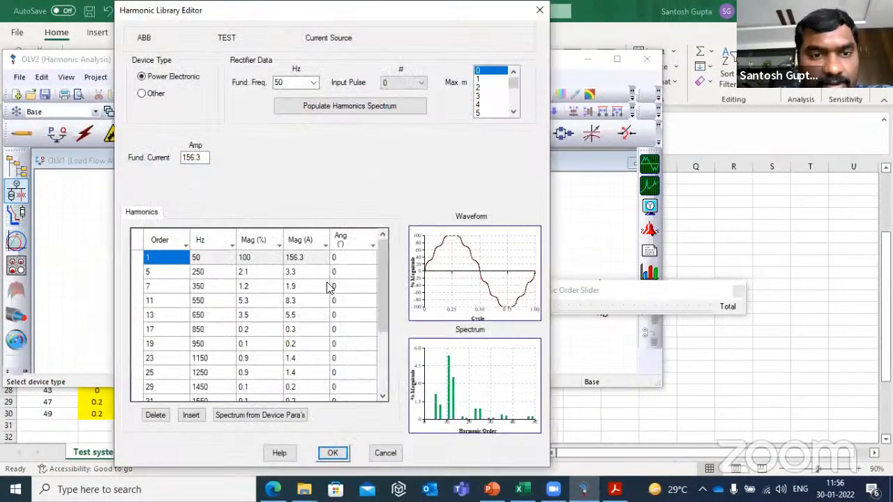
Set the 11th-order harmonic magnitude of the ABB TEST model to 15 %
click(259, 304)
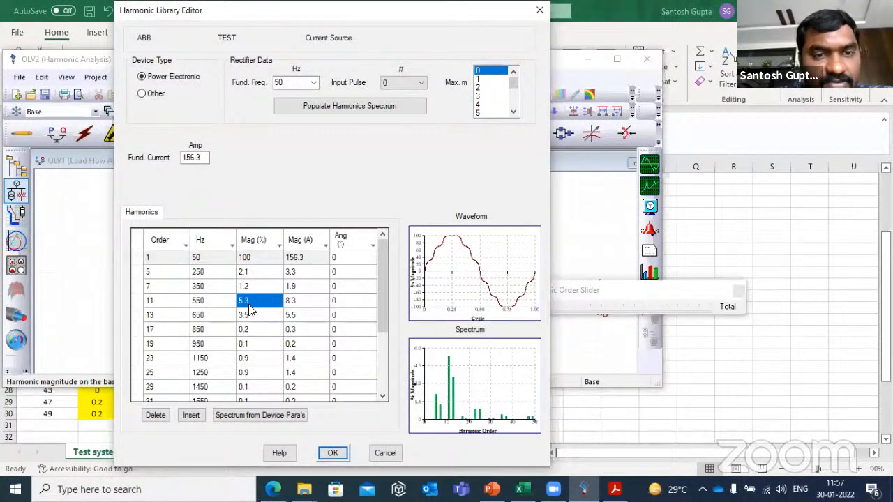
click(248, 305)
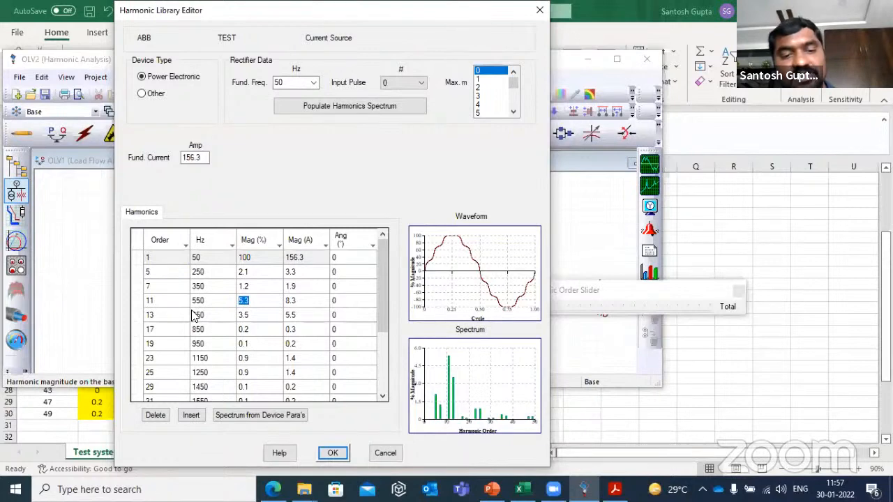
text(15)
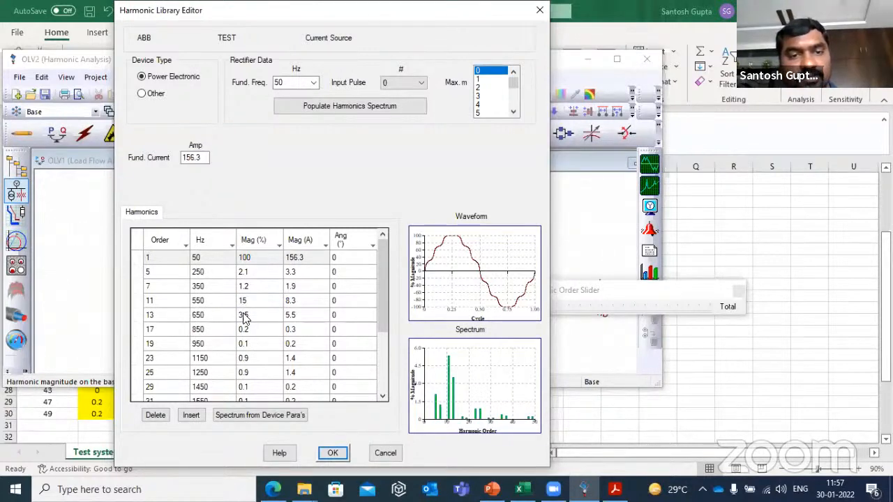
click(297, 320)
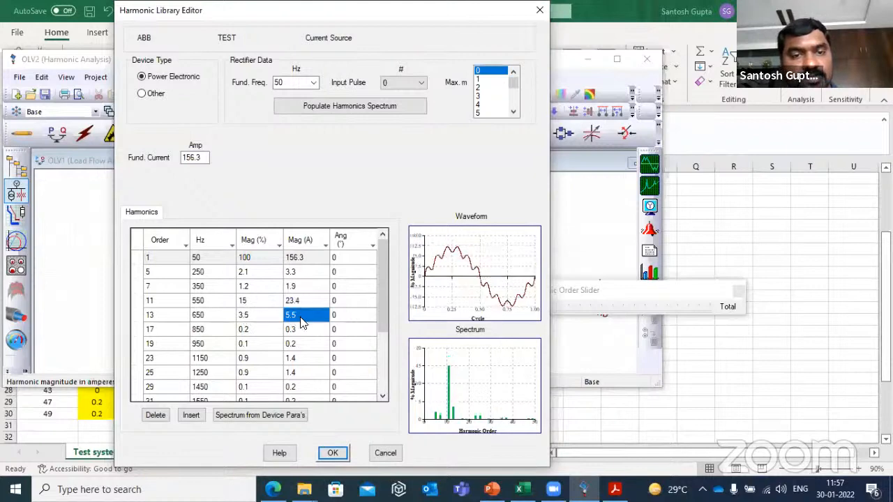
Raise the 11th-order harmonic magnitude to 20 %, save the model, close the Harmonic Library, and maximize the ETAP window
click(251, 302)
click(254, 300)
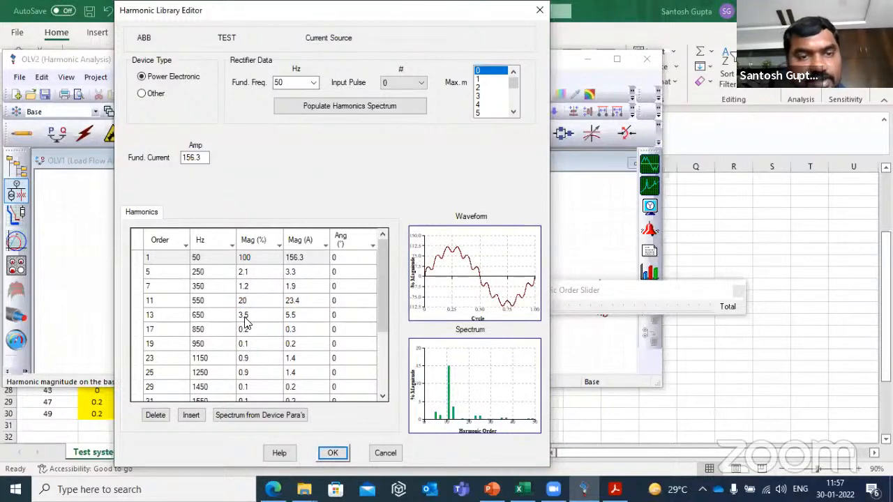
click(244, 319)
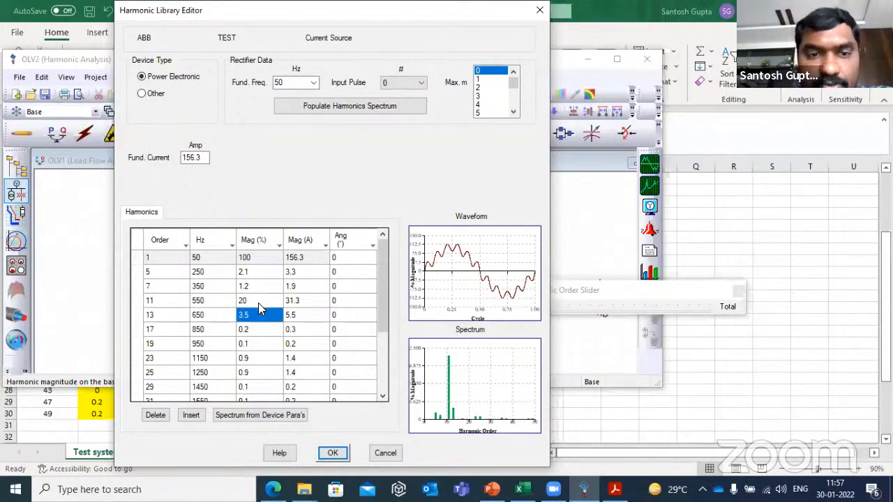
click(331, 453)
click(427, 302)
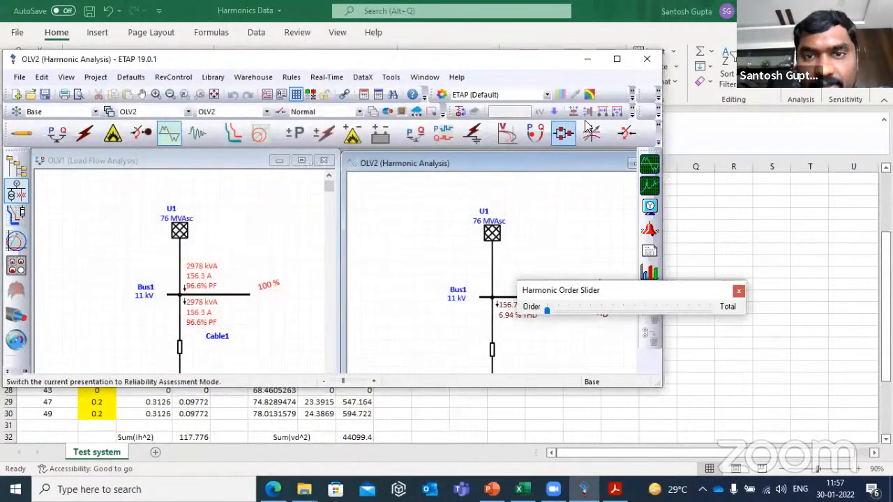
click(617, 60)
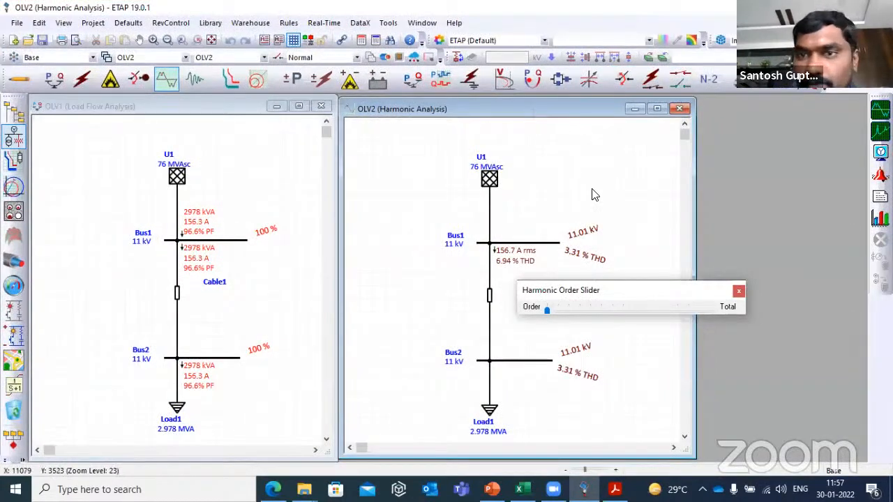
Rerun the harmonic load flow in OLV2, move its window away from OLV1, and widen the OLV1 window
click(880, 111)
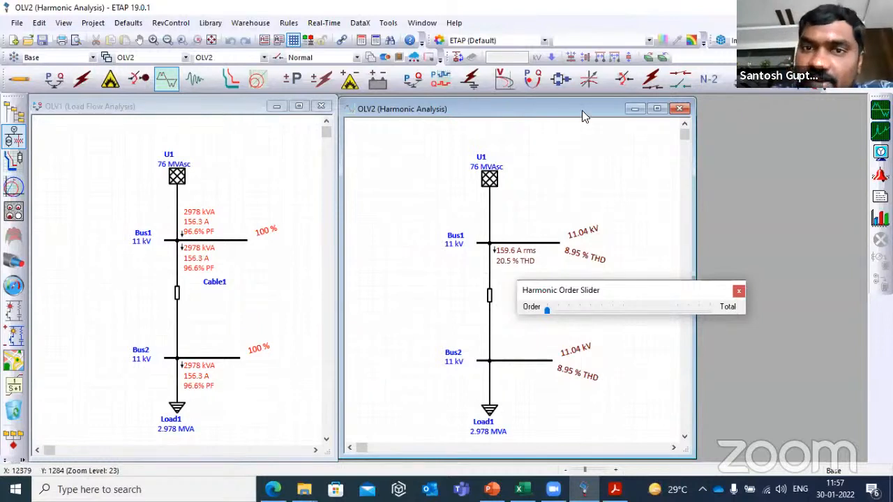
drag(604, 110, 664, 112)
click(222, 103)
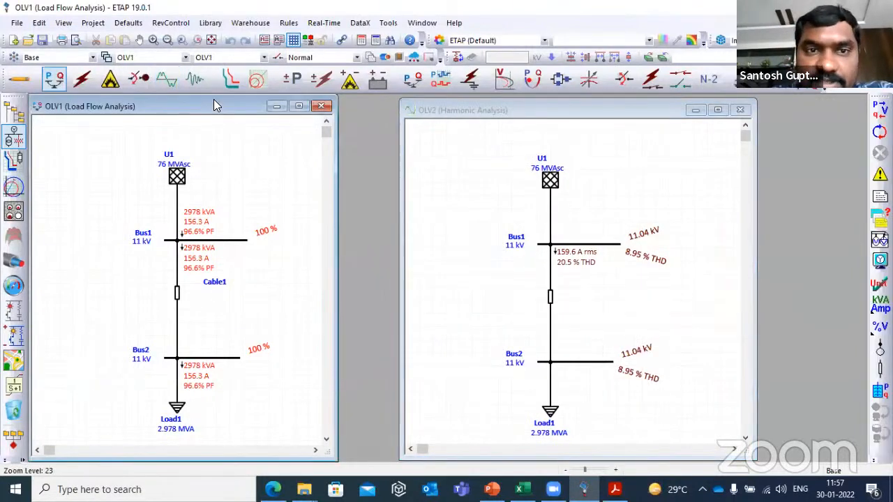
drag(249, 106, 285, 107)
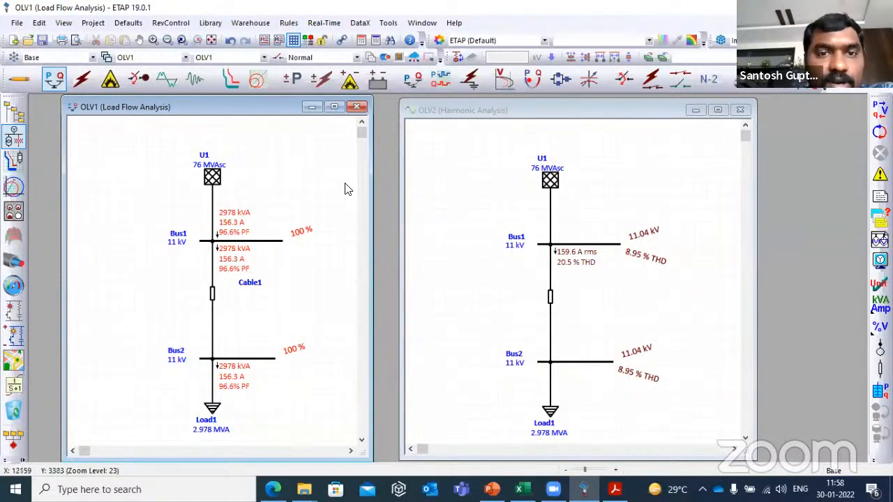
drag(370, 191, 392, 191)
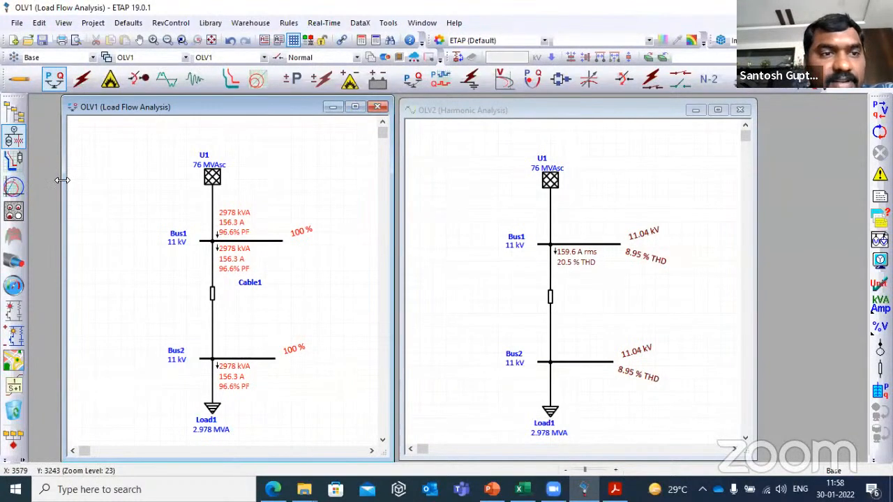
drag(62, 180, 26, 180)
Put OLV1 in Edit Mode, add a capacitor below Bus2, and connect it to Bus2 in the maximized OLV1 window
click(19, 79)
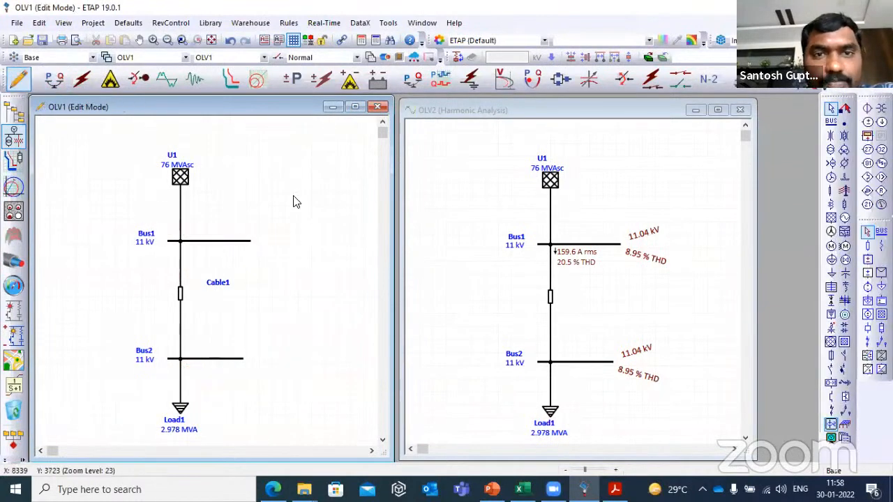
click(845, 274)
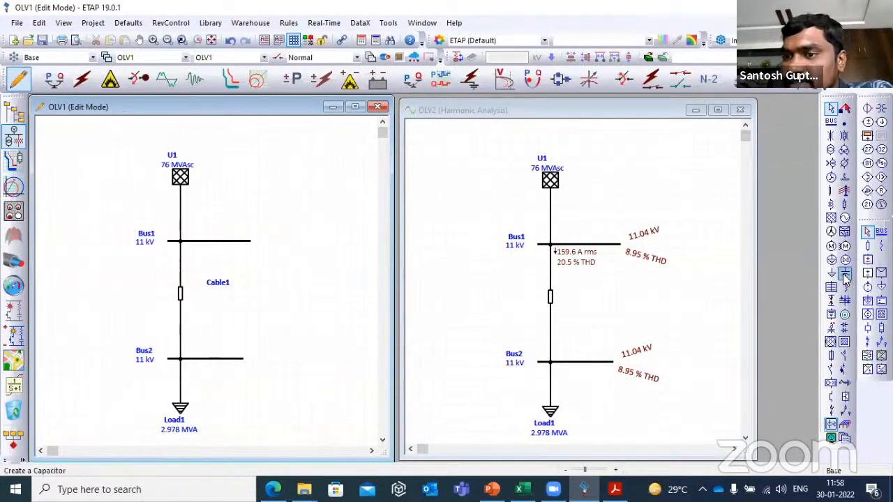
click(230, 385)
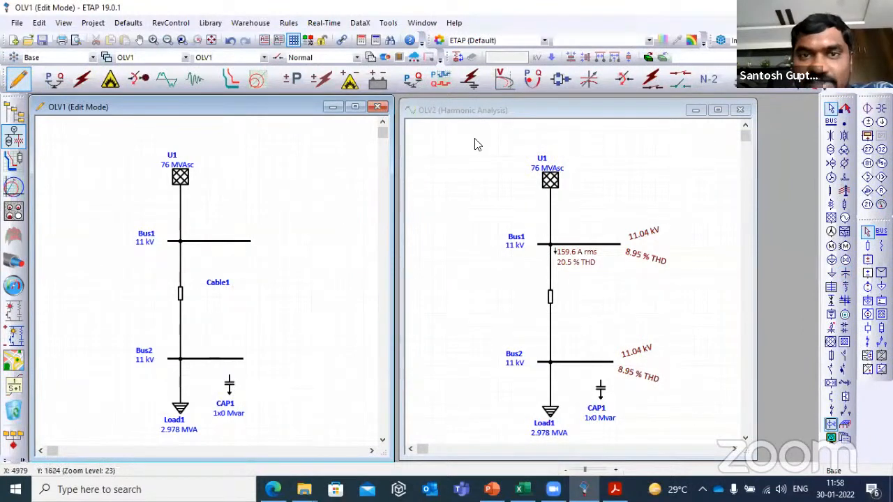
click(354, 107)
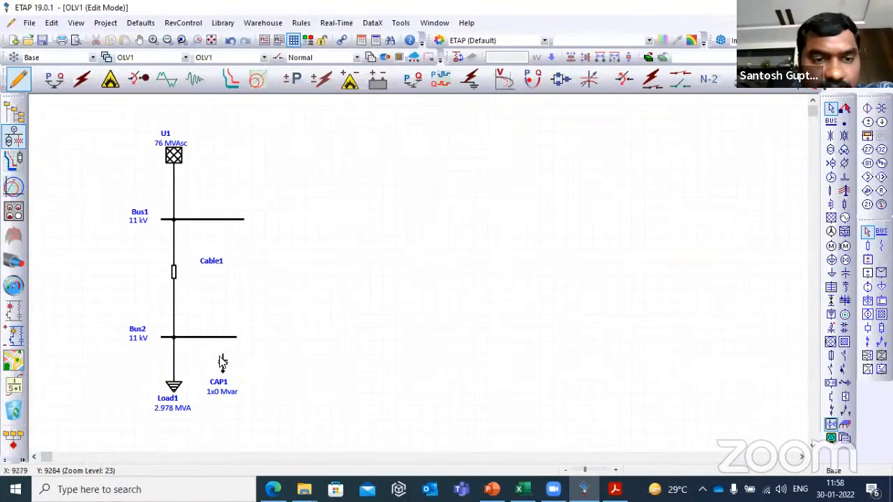
drag(223, 354, 224, 338)
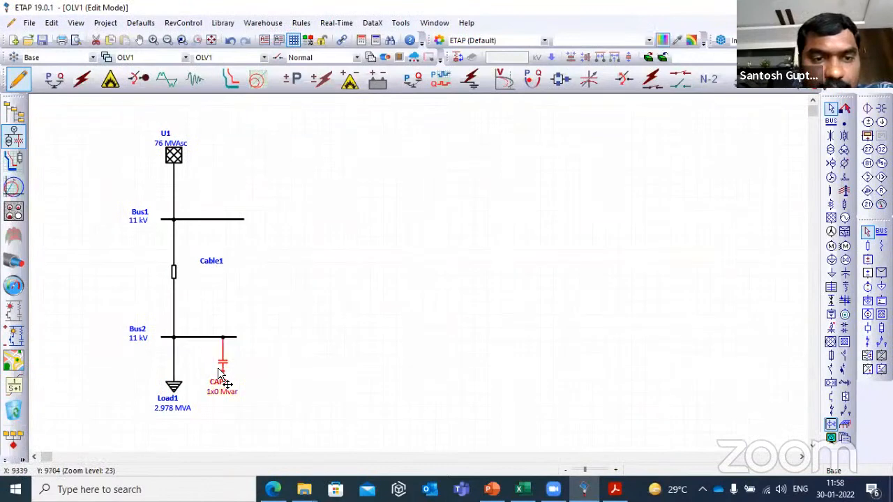
Set the rating of the capacitor at Bus2 to 0.453 Mvar per bank and accept the change
double_click(221, 370)
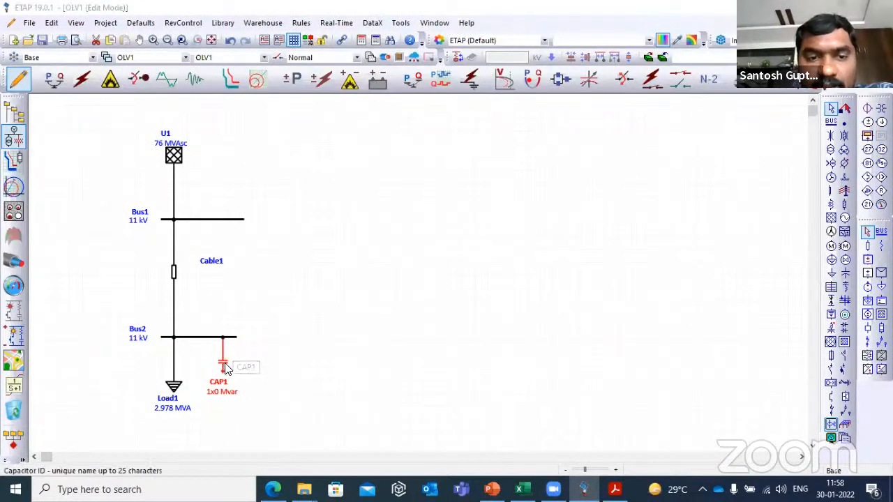
click(304, 56)
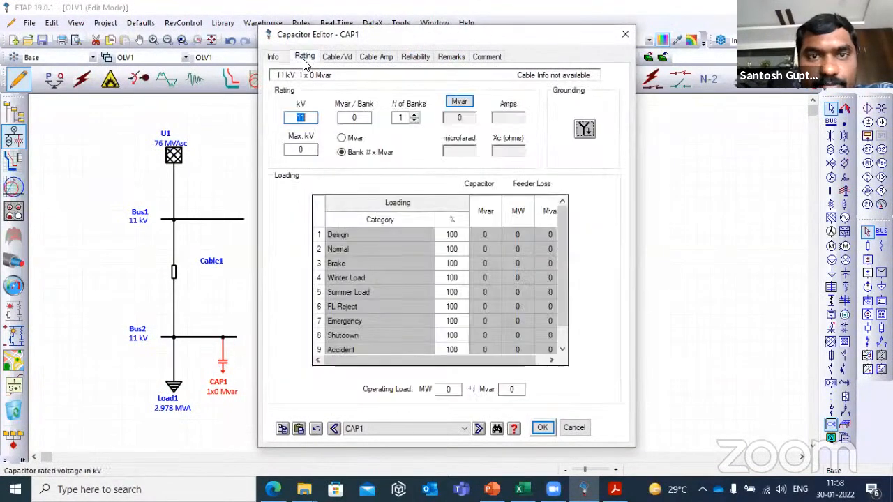
click(363, 120)
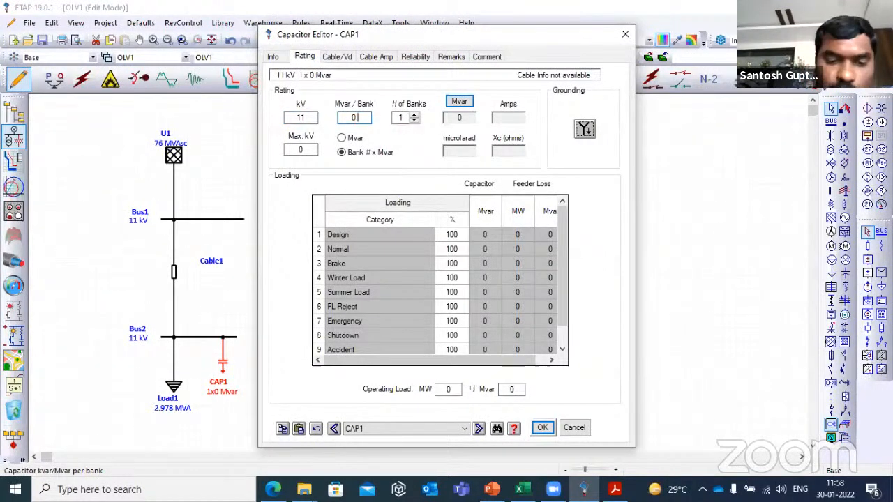
text(.453)
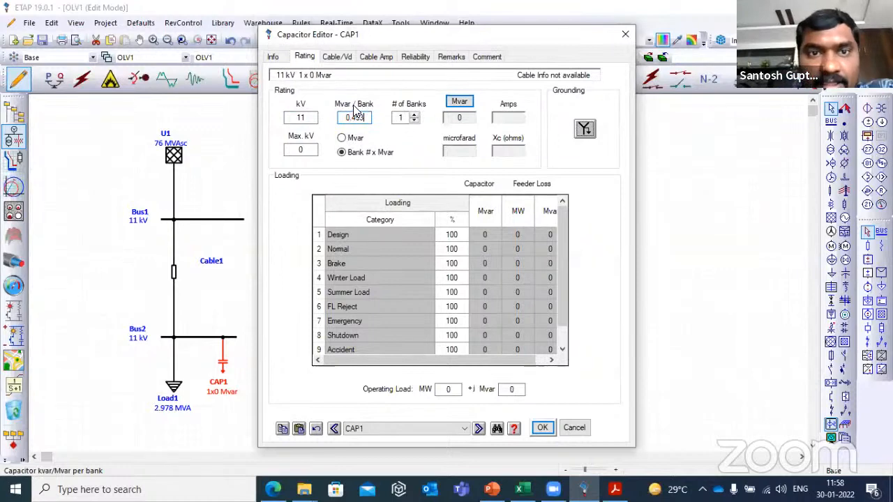
key(Tab)
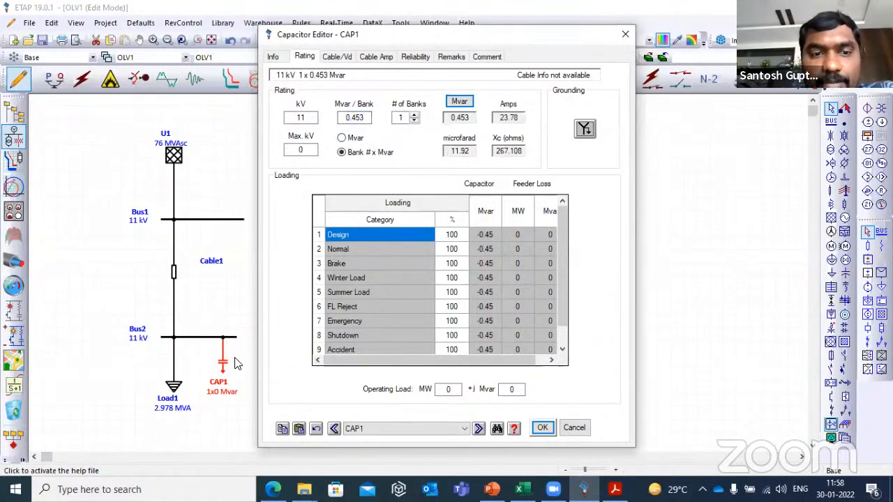
click(542, 428)
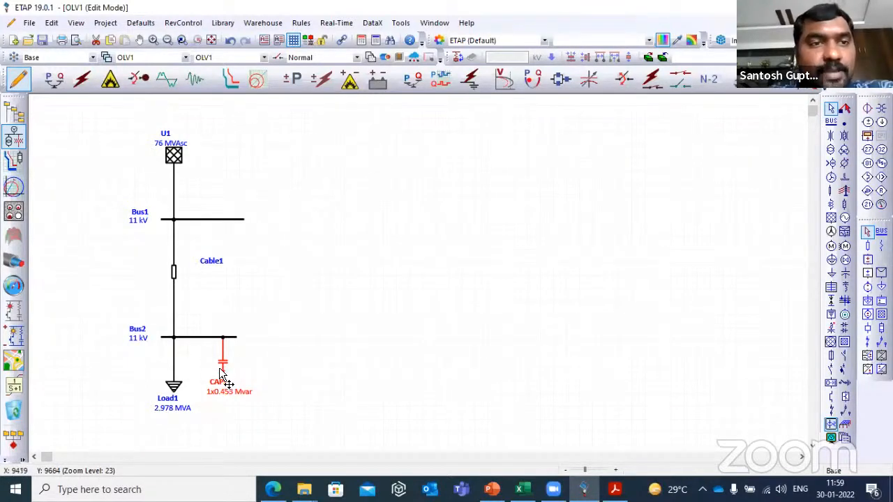
Run the load flow in OLV1, rerun the harmonic load flow in the maximized OLV2, and dismiss the alert view
click(53, 79)
click(880, 109)
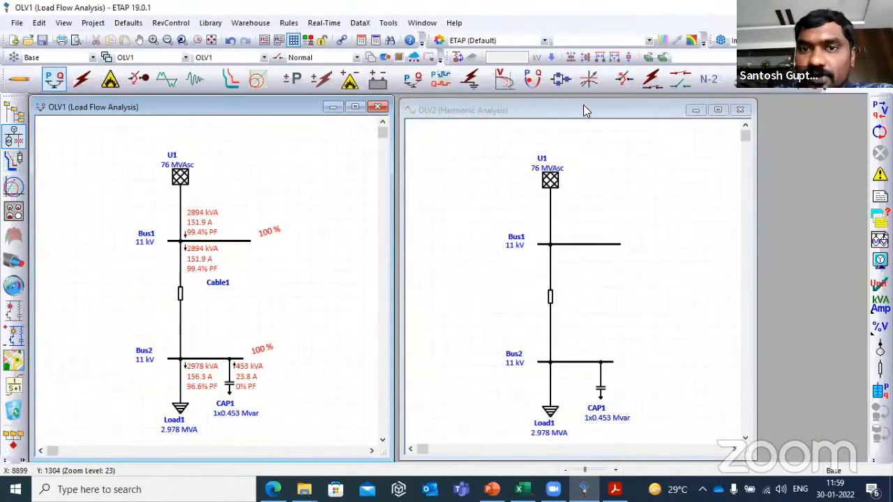
click(584, 110)
double_click(585, 111)
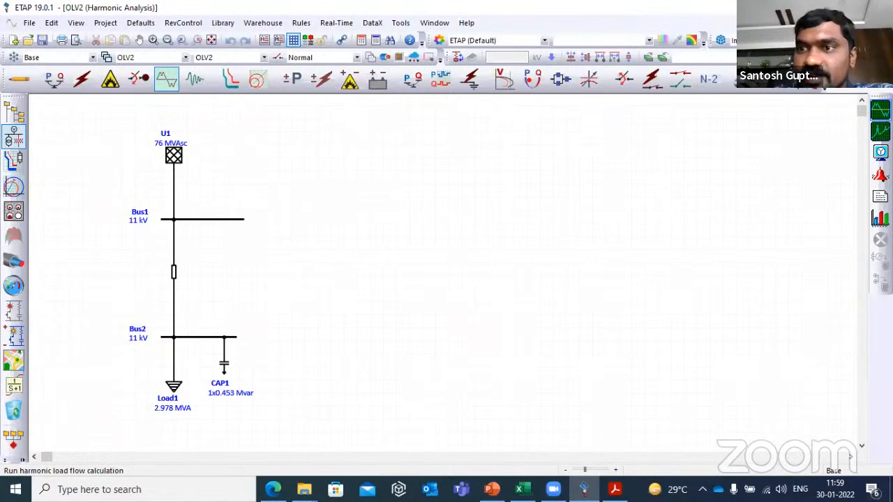
click(881, 109)
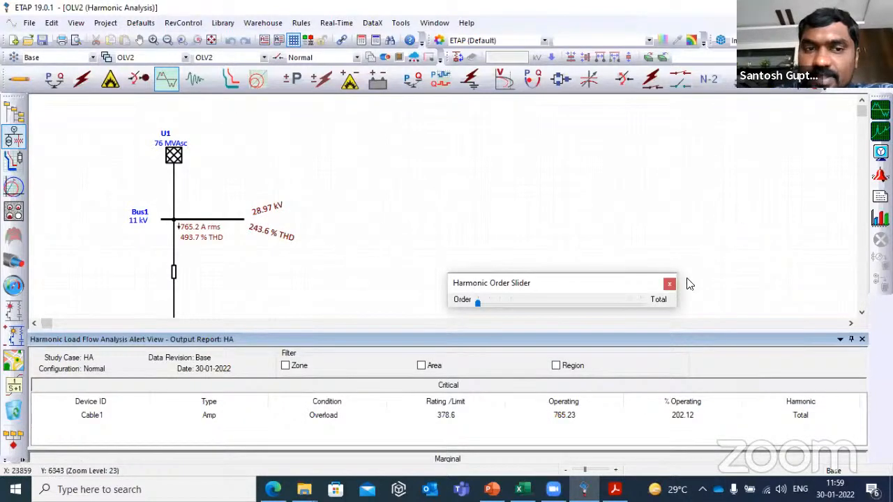
click(863, 339)
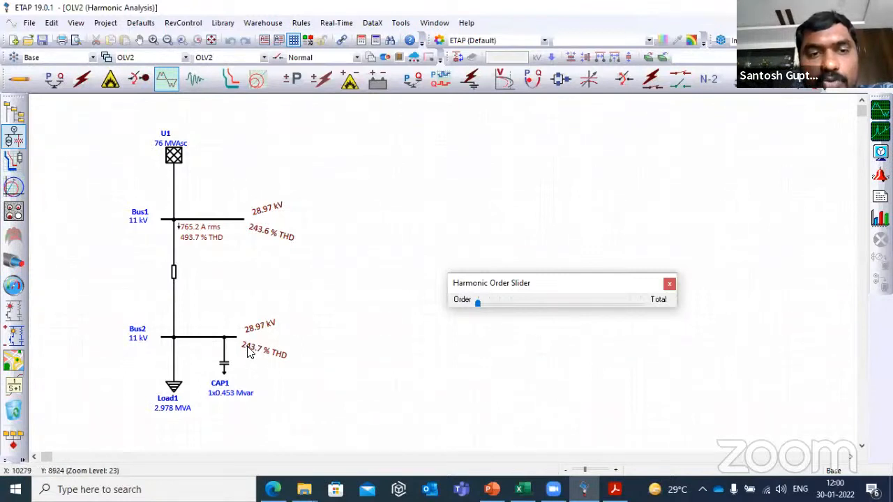
Examine the bus voltages and cable current at harmonic orders 1, 5, 7, 11 and 13, and return the display to Total
click(488, 302)
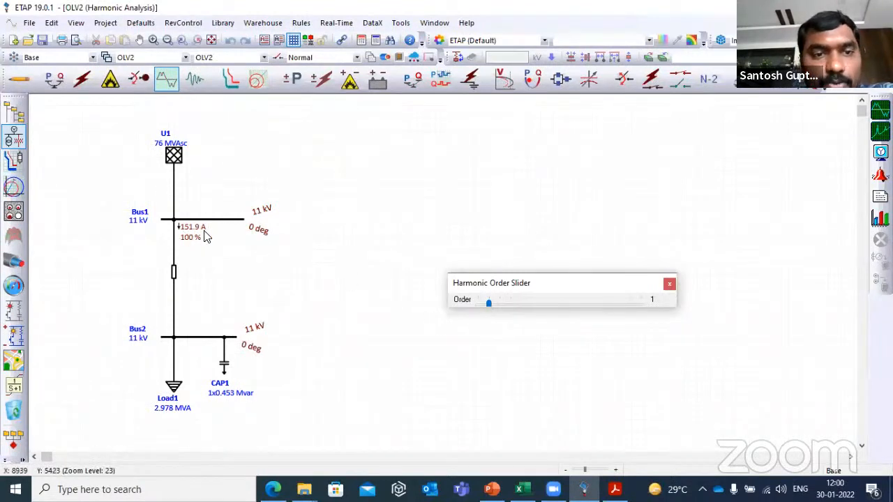
drag(485, 303, 507, 308)
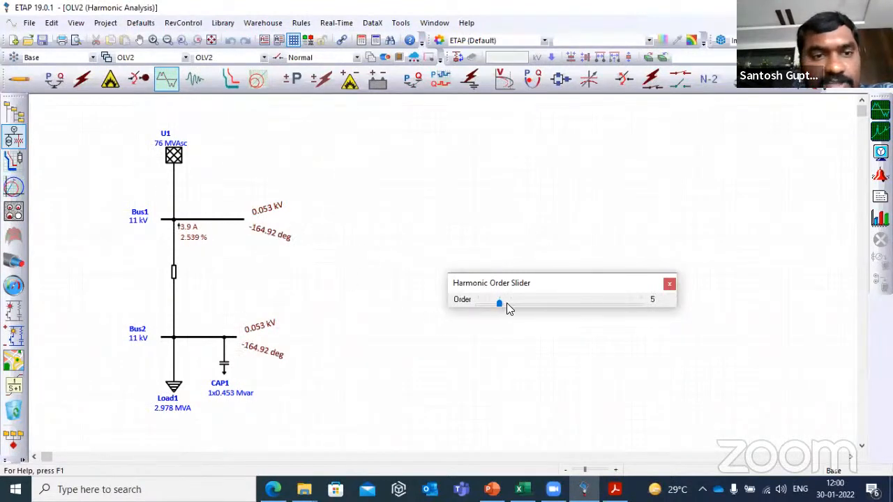
click(511, 305)
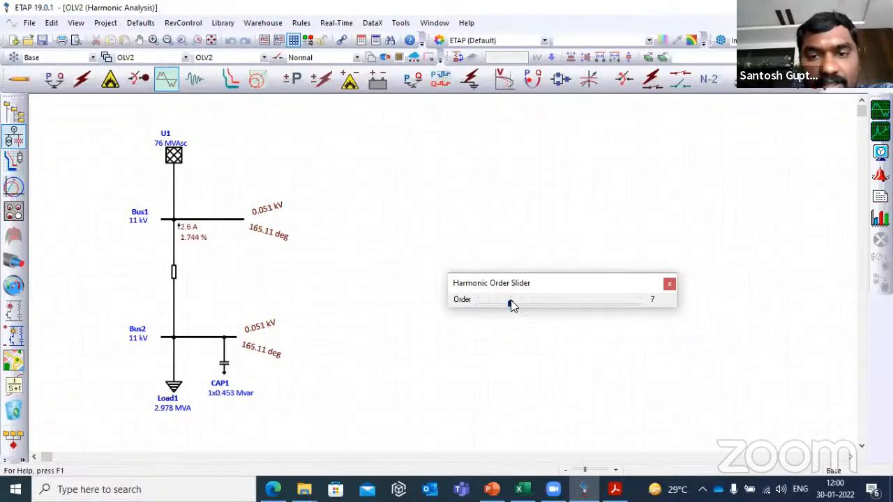
drag(513, 302, 523, 305)
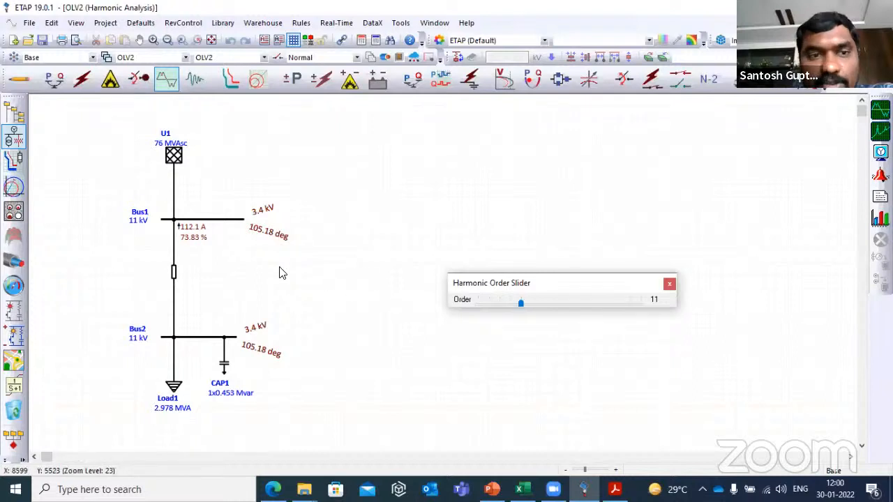
click(536, 304)
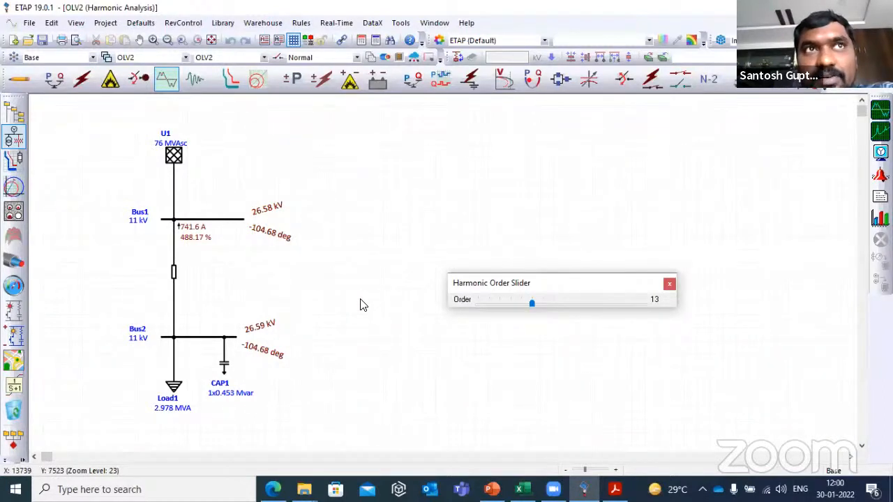
click(479, 302)
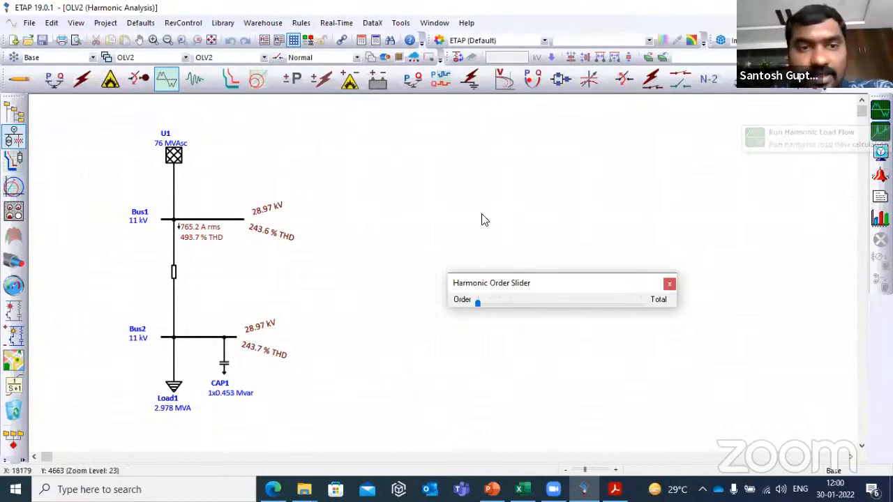
Take capacitor CAP1 out of service and run a harmonic frequency scan in OLV2
double_click(224, 367)
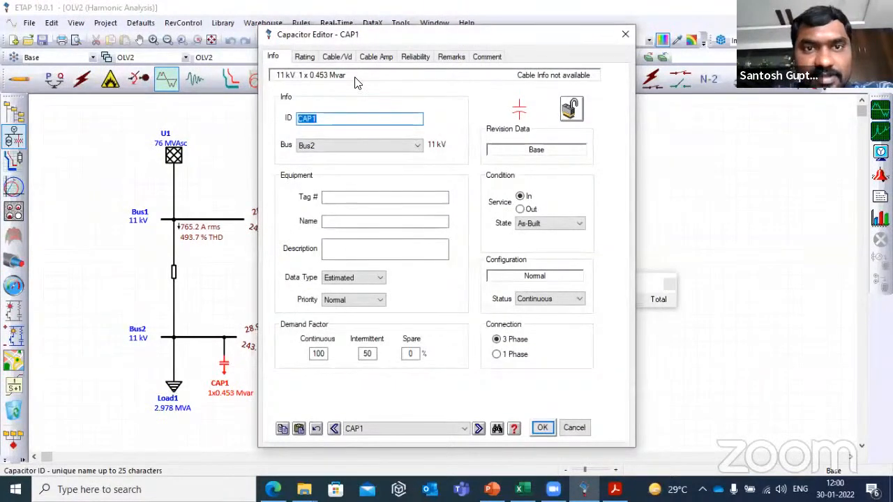
click(520, 209)
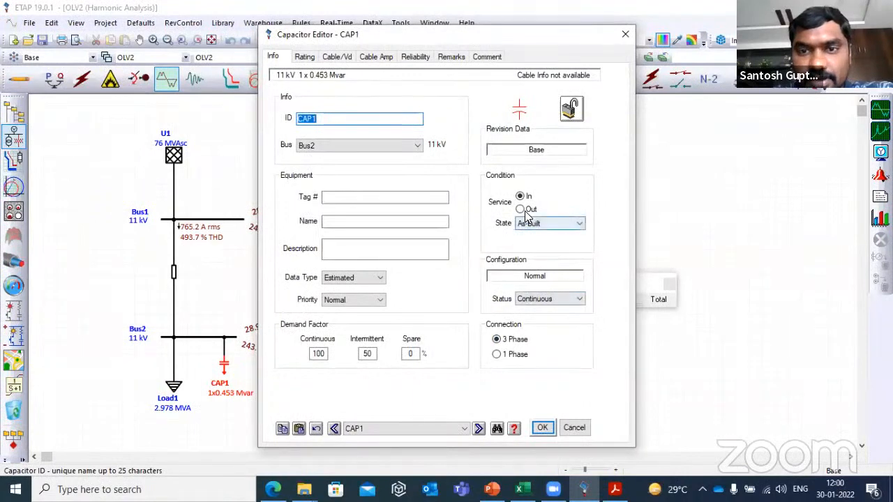
click(542, 427)
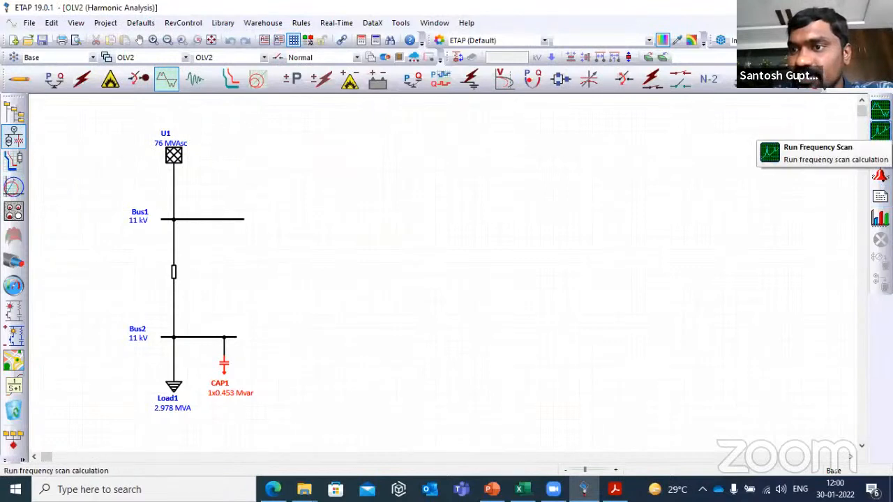
click(881, 131)
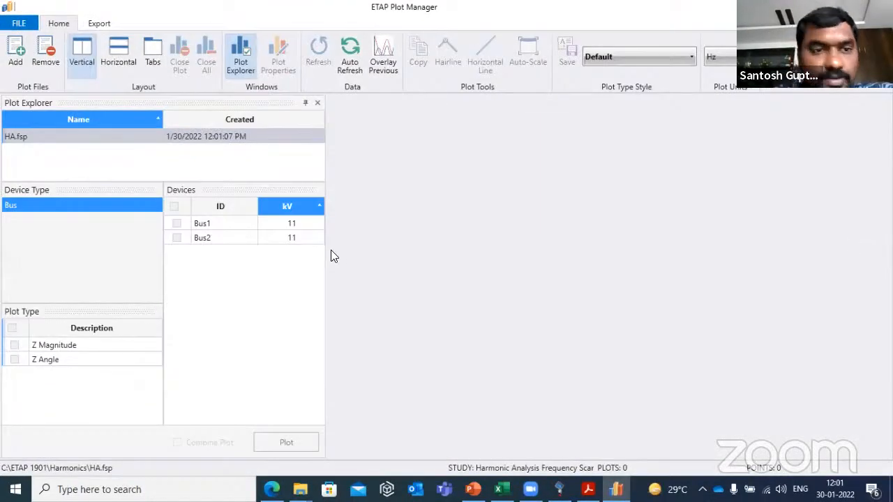
Plot the Z Magnitude of Bus2 against harmonic order for the scan without the capacitor, and close the Plot Manager
click(176, 238)
click(14, 346)
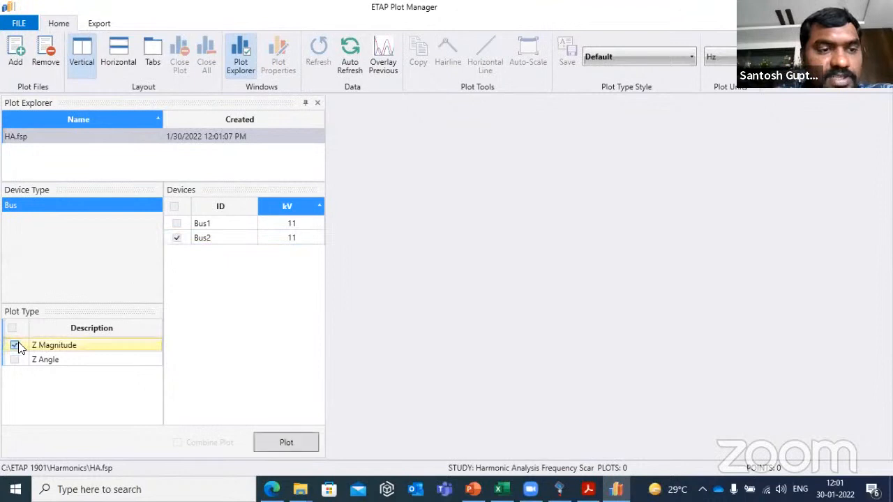
click(263, 446)
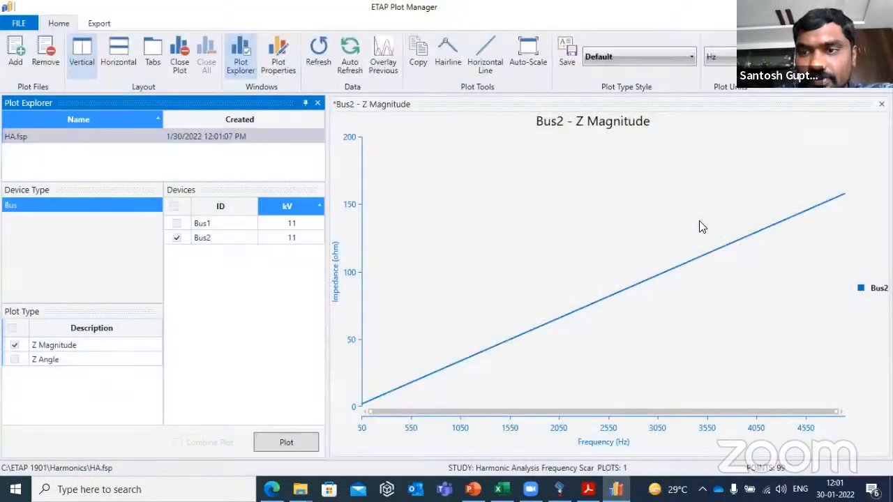
click(719, 57)
click(717, 85)
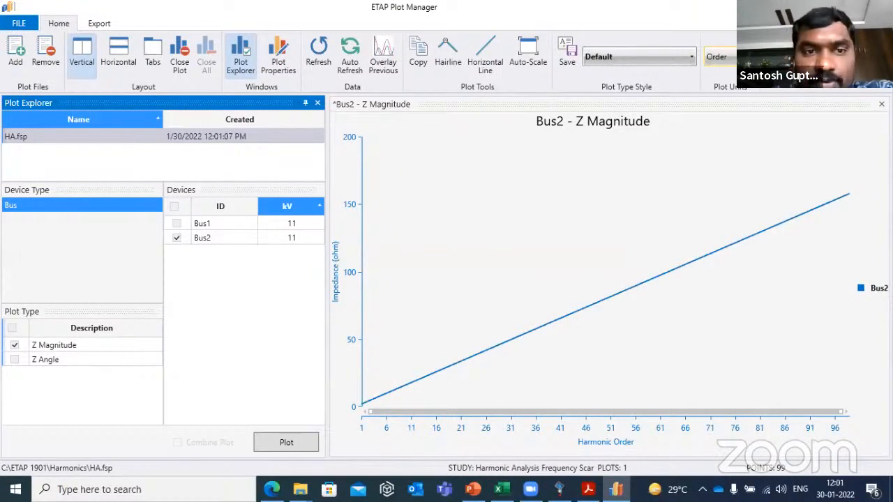
click(879, 7)
Put capacitor CAP1 back in service, rerun the frequency scan, and dismiss its alert view
double_click(225, 369)
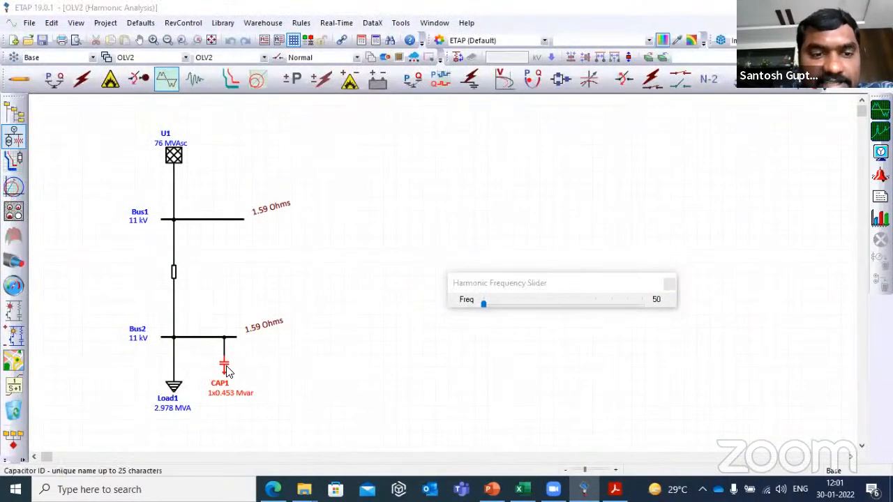
click(520, 196)
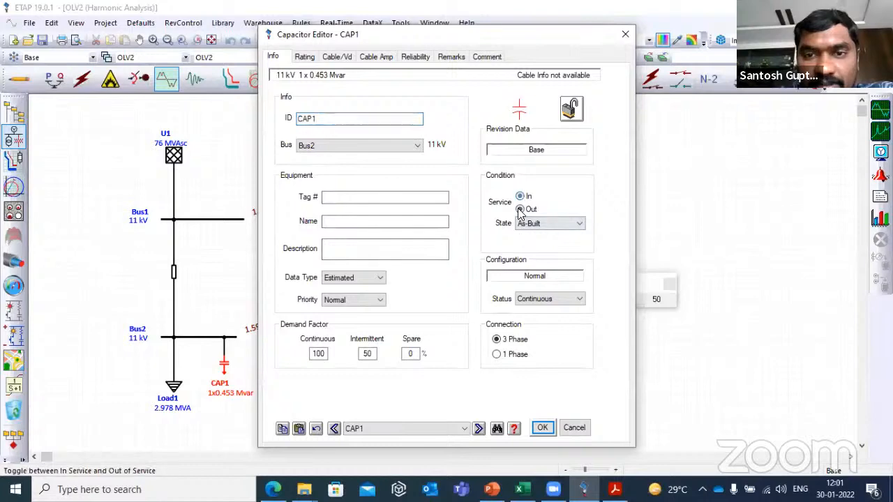
click(542, 428)
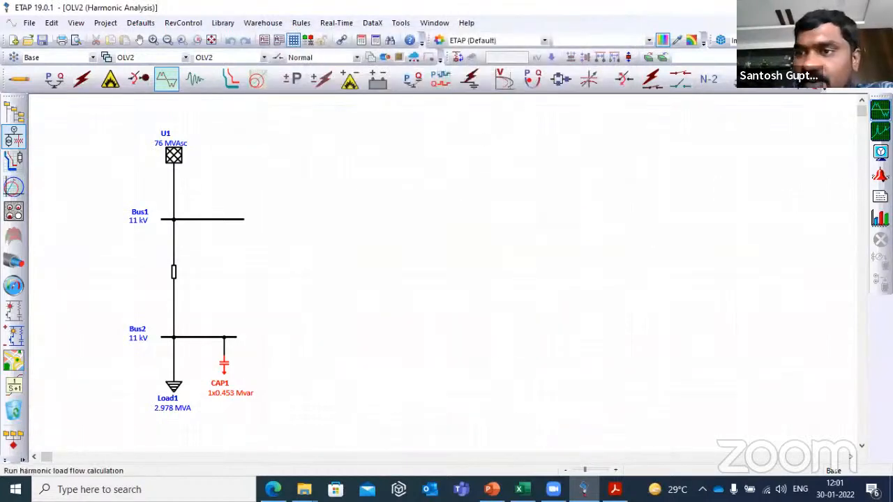
click(881, 127)
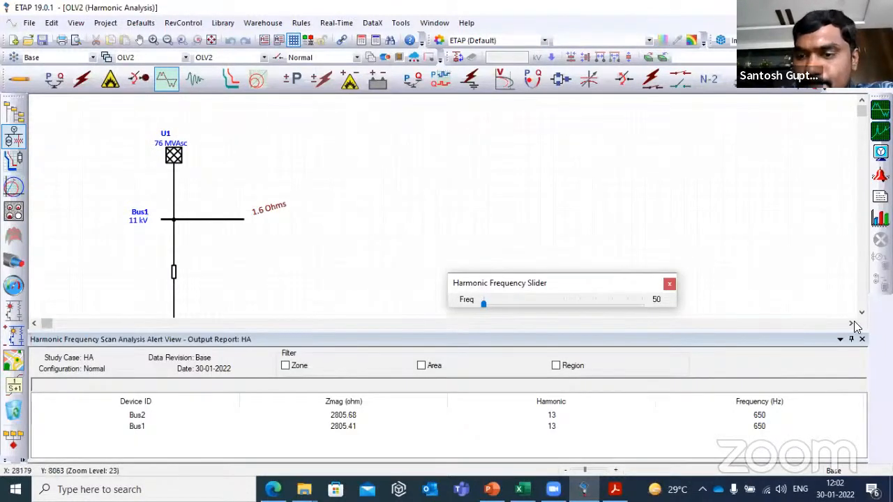
click(862, 340)
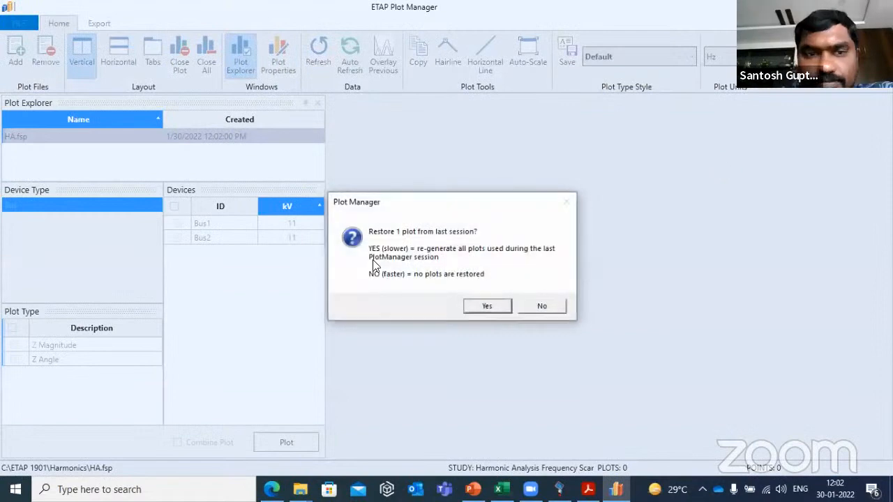
Plot the Z Magnitude of Bus2 for the scan with the capacitor, using harmonic order as the plot unit
click(507, 311)
click(176, 238)
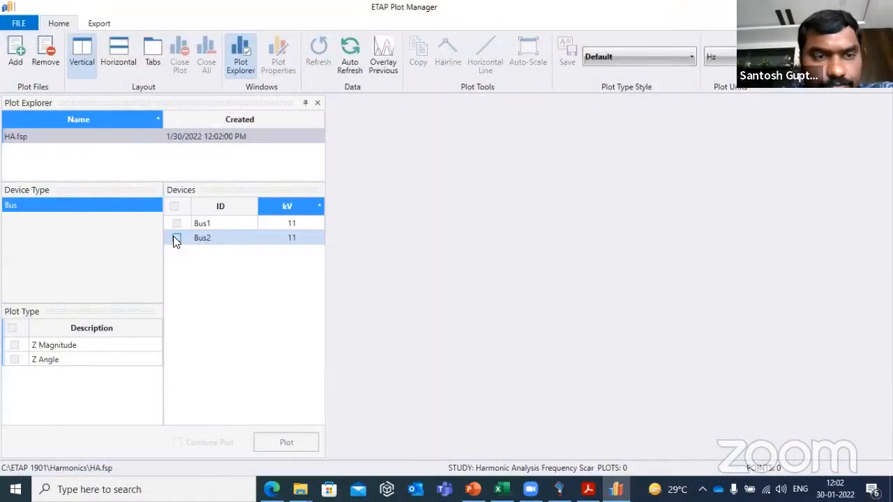
click(13, 347)
click(278, 443)
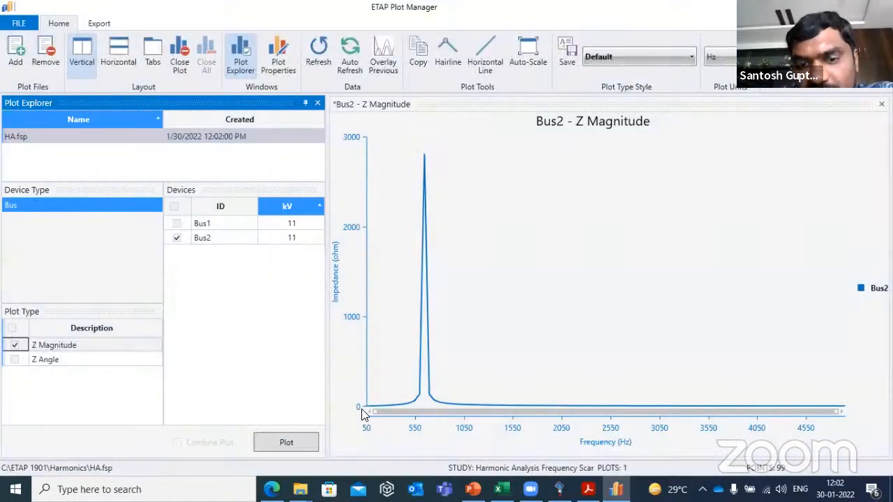
click(722, 56)
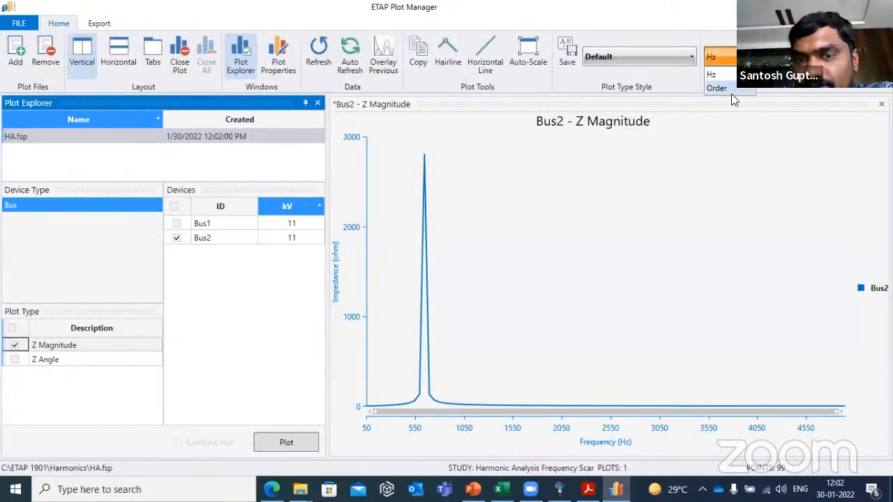
click(726, 87)
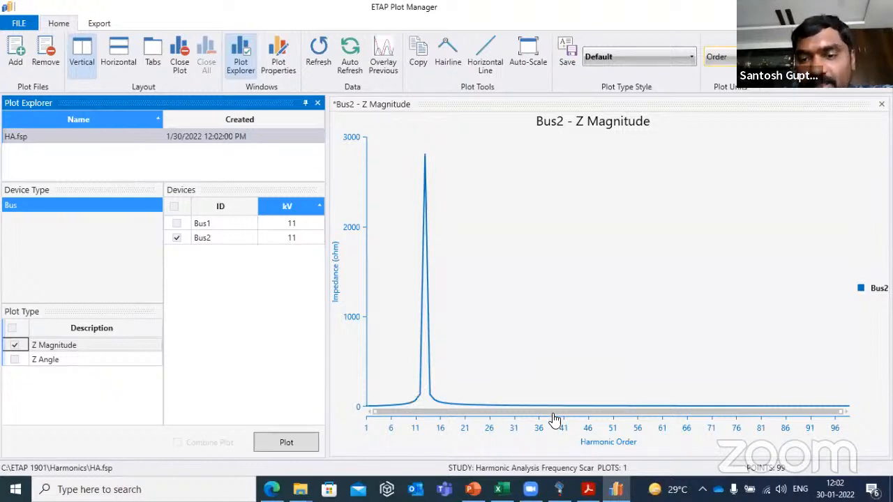
Review the harmonic data in the Excel workbook, the OLV2 diagram in ETAP, and the current harmonic distortion page in Acrobat Reader
click(498, 489)
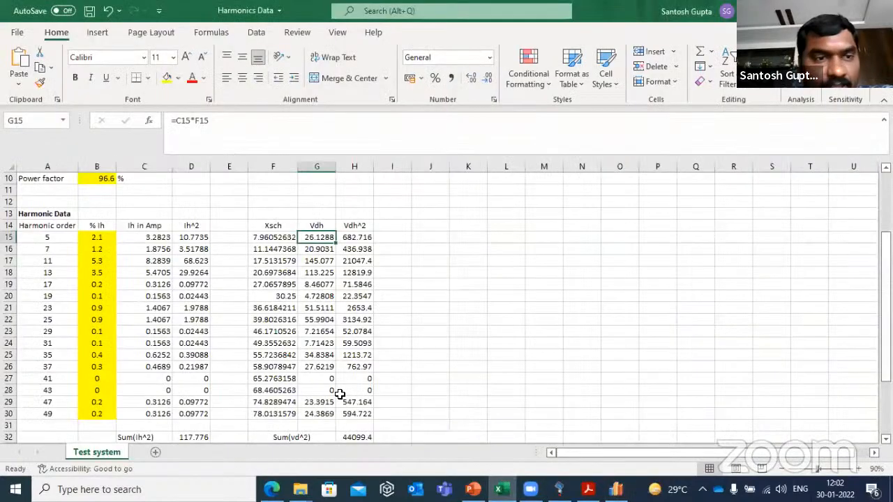
click(559, 489)
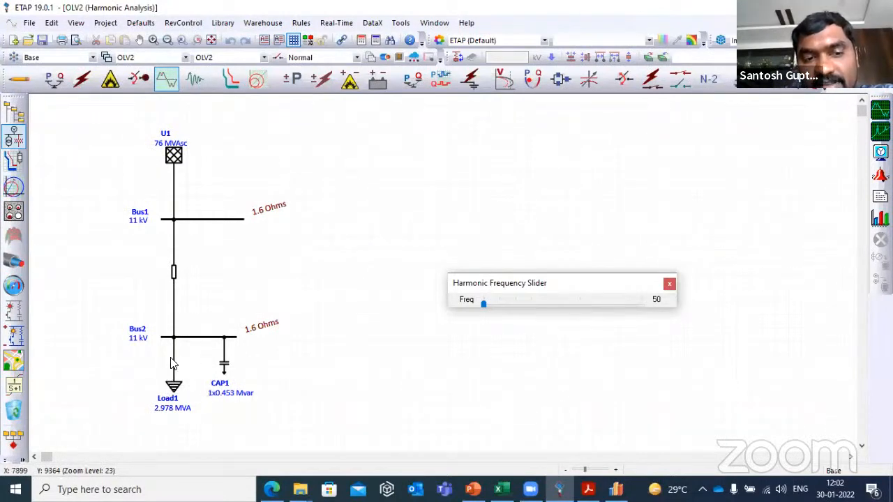
click(588, 489)
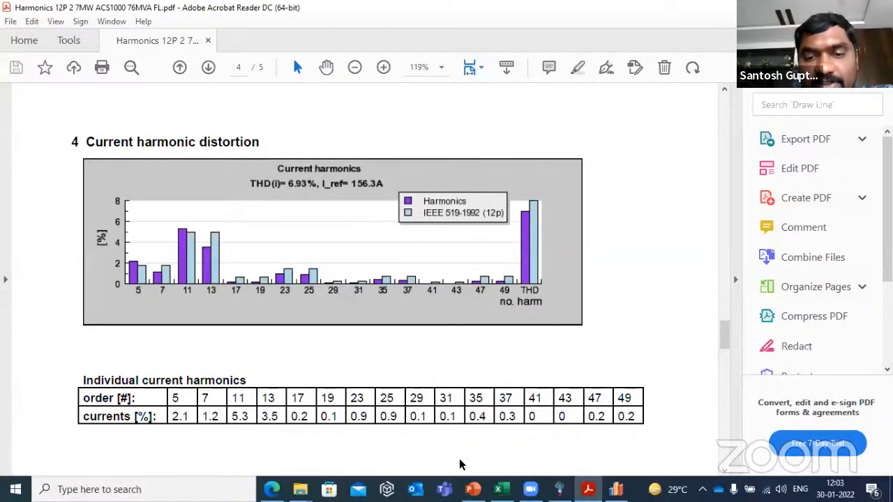
Examine the order 13 current in the Excel workbook, the Bus2 Z Magnitude plot in ETAP Plot Manager, and the workbook's grid and load data
click(499, 489)
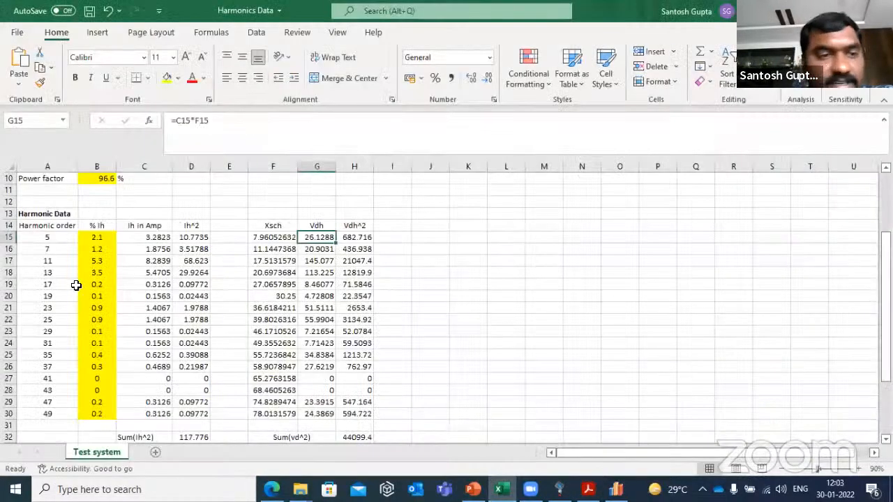
click(159, 274)
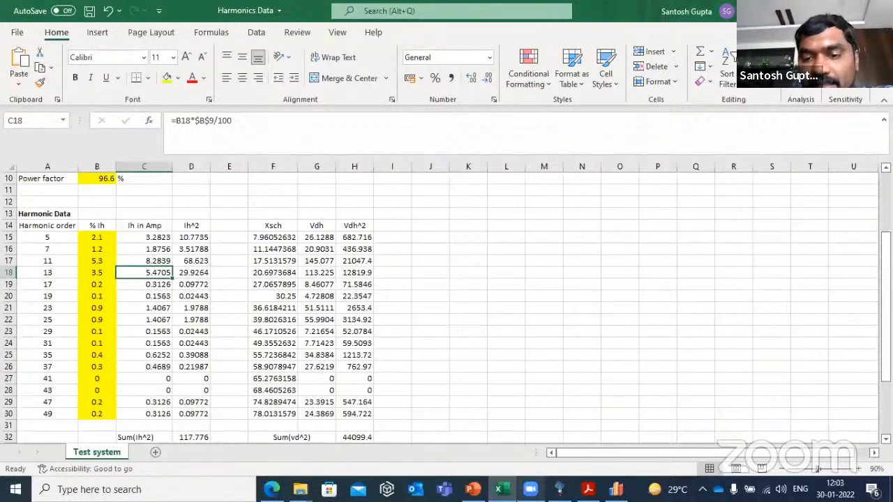
click(559, 489)
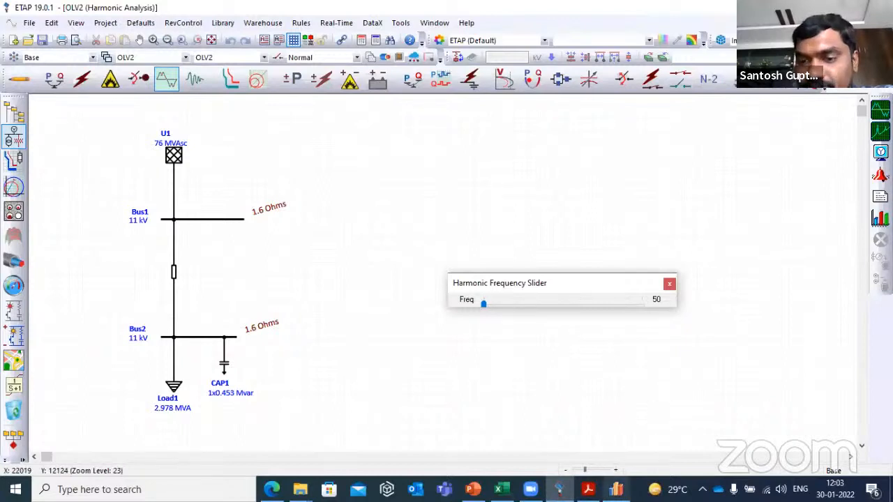
click(616, 489)
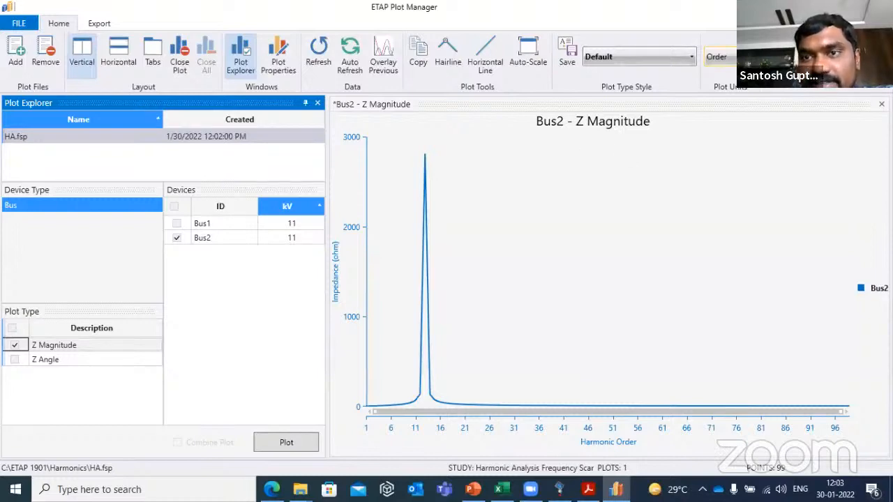
key(alt+Tab)
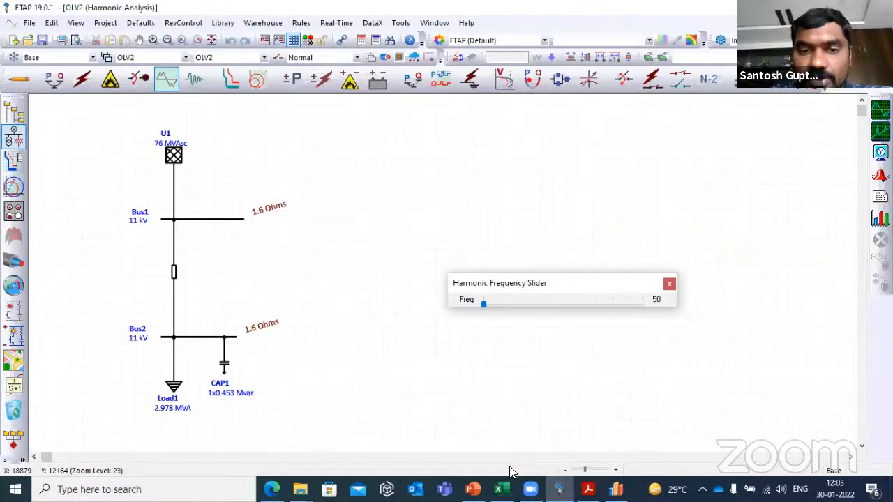
mouse_move(502, 489)
click(502, 432)
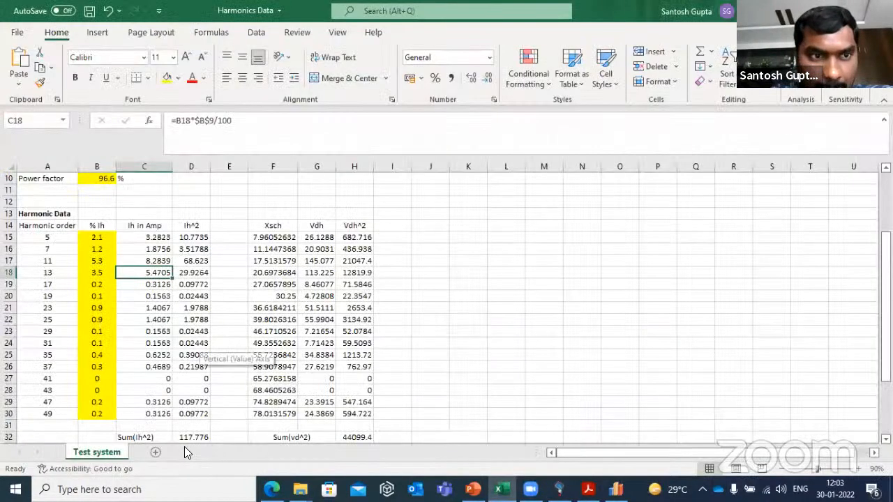
scroll(201, 348, up, 2)
scroll(201, 349, up, 1)
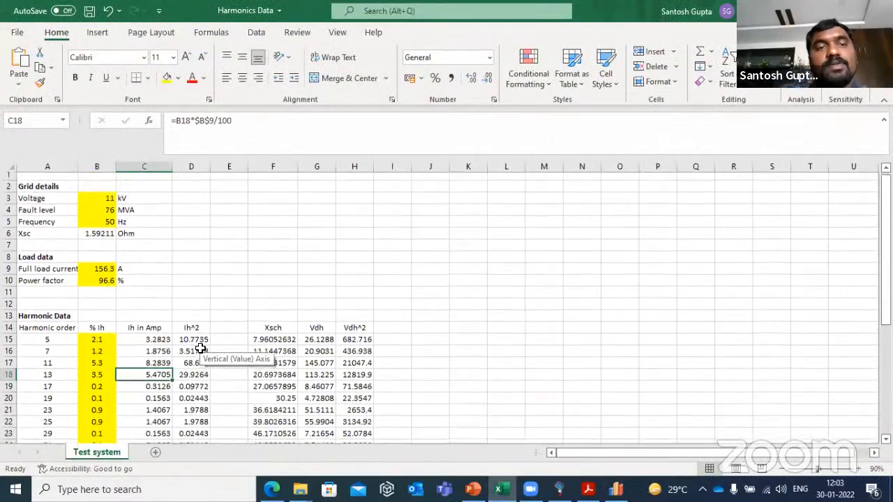
scroll(201, 348, down, 2)
scroll(200, 348, down, 1)
scroll(198, 344, up, 3)
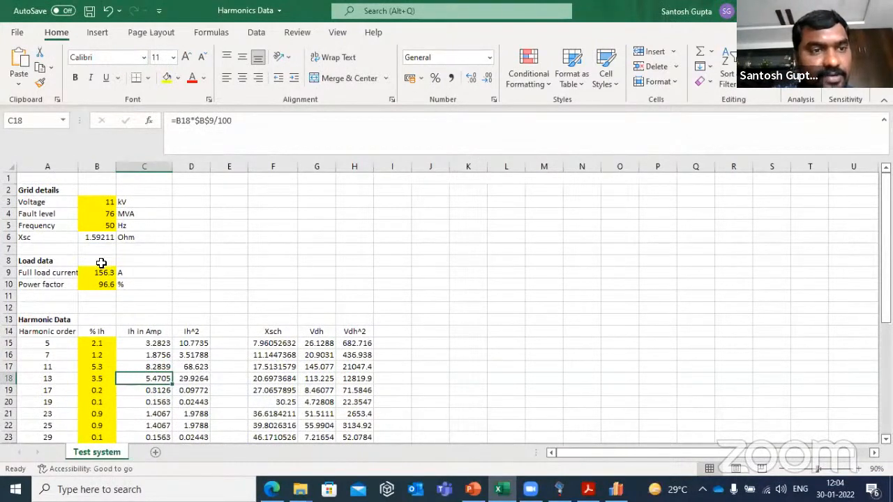
Copy range A2:B36 with the grid, load and harmonic data from the Test system sheet to A2 of a new sheet
drag(35, 190, 97, 393)
key(ctrl+c)
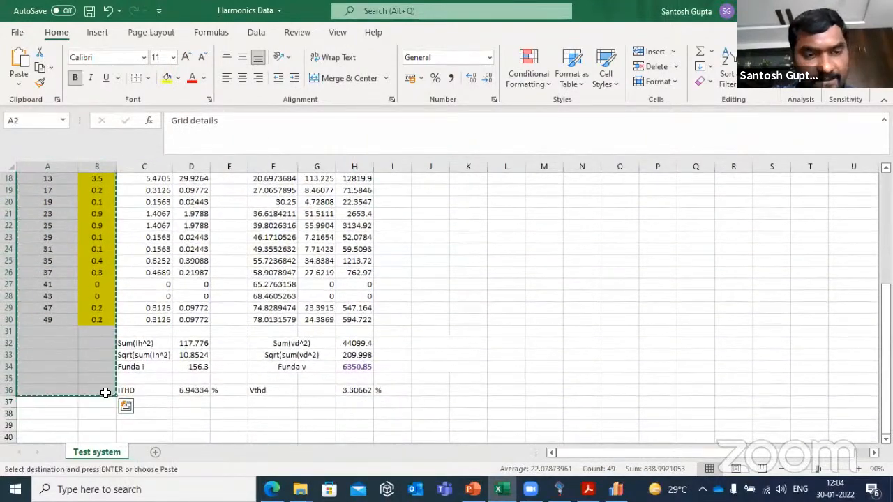
click(156, 453)
click(44, 192)
key(ctrl+v)
Copy the units in C3:C10 of the Test system sheet into the same cells of Sheet1
click(98, 452)
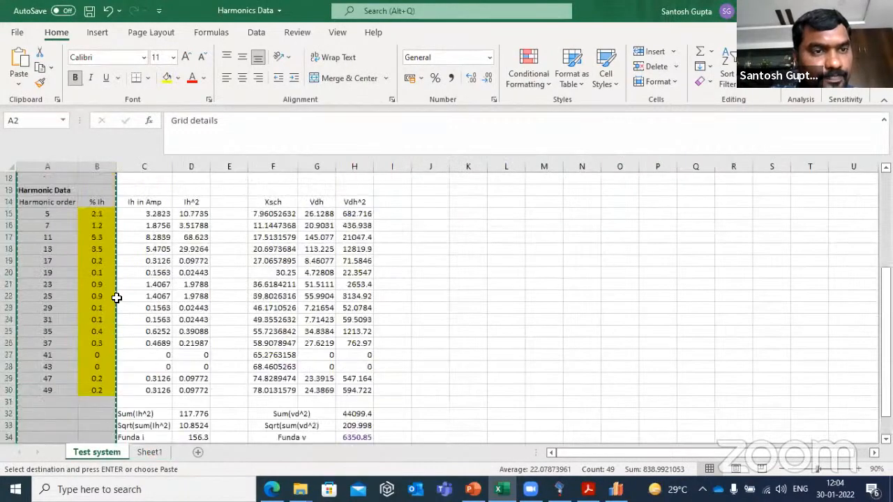
scroll(120, 279, up, 4)
drag(132, 205, 135, 266)
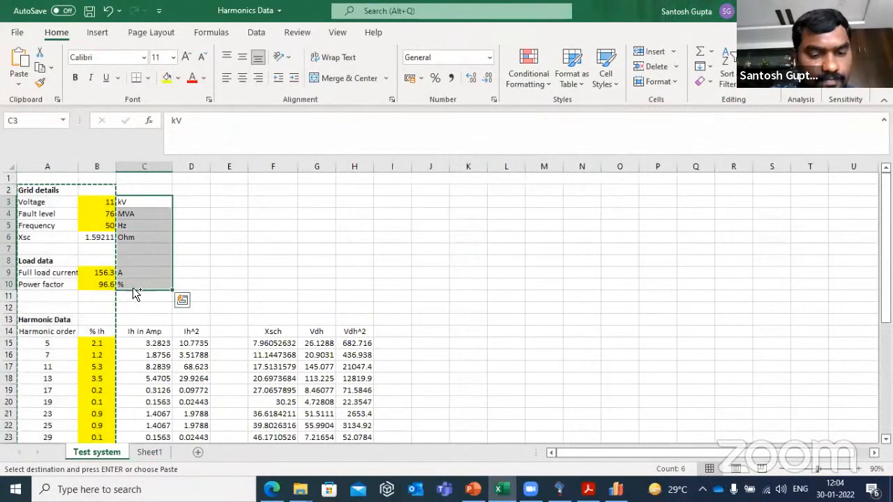
click(150, 453)
click(119, 208)
key(ctrl+v)
Enter the capacitor rating in G3:I3 of Sheet1 as Cap, 0.453, MVAr
click(232, 300)
click(268, 220)
drag(272, 235, 275, 240)
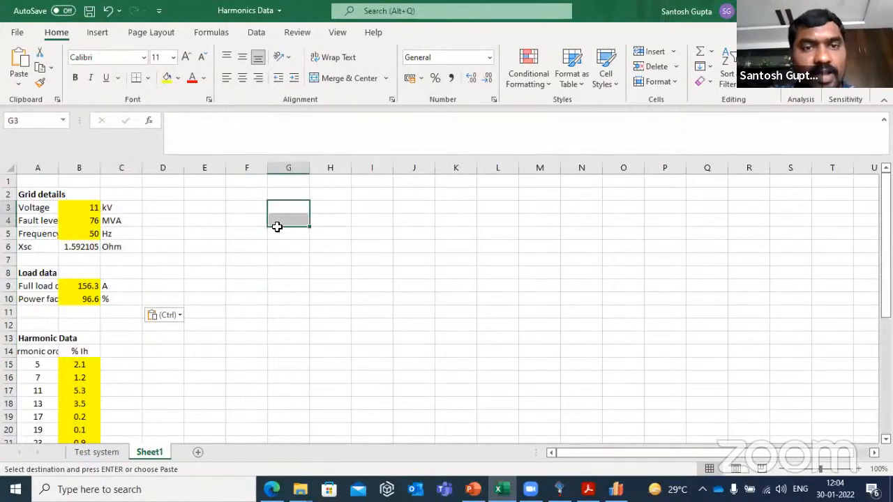
key(Up)
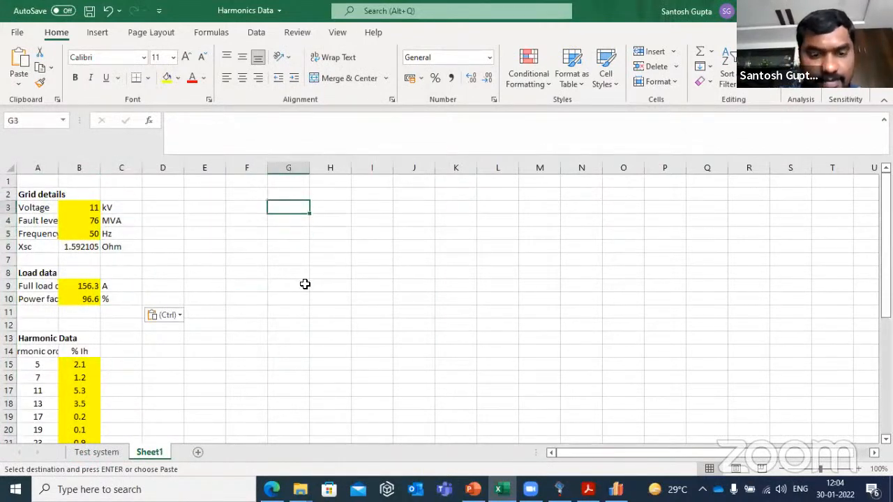
text(cAP)
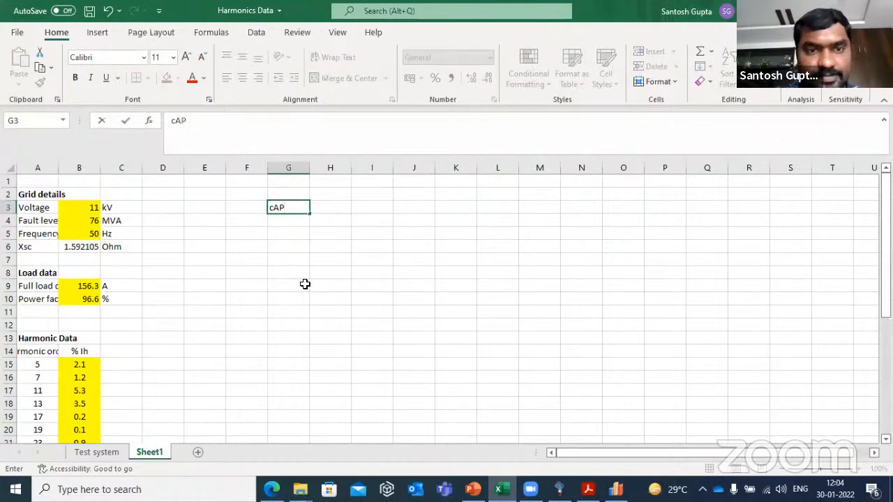
key(Tab)
text(0.453)
key(Tab)
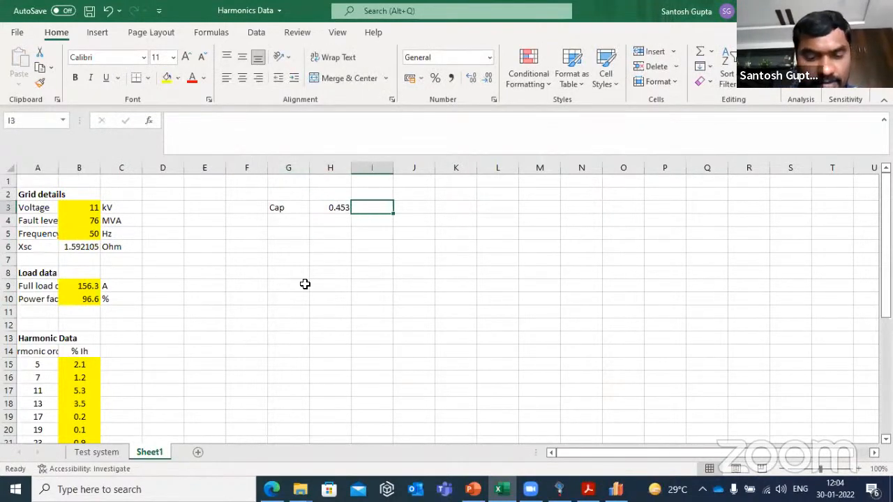
text(MVA)
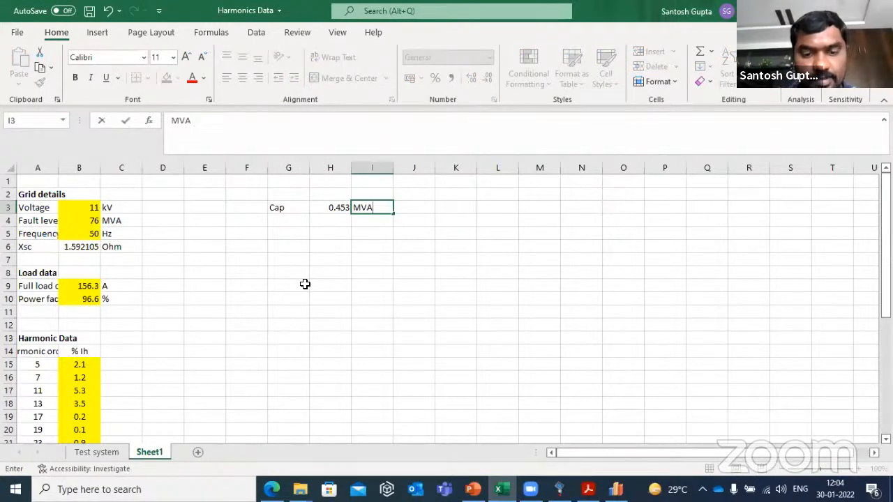
text(r)
key(Return)
Add an Xc row below the capacitor rating, calculating the reactance in H4 with =B3^2/H3 and giving the unit Ohm
key(Left)
key(Left)
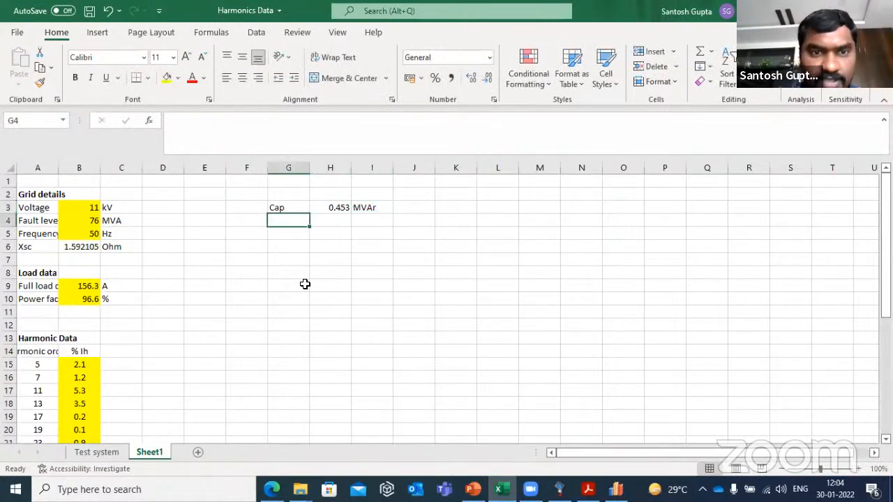
text(X)
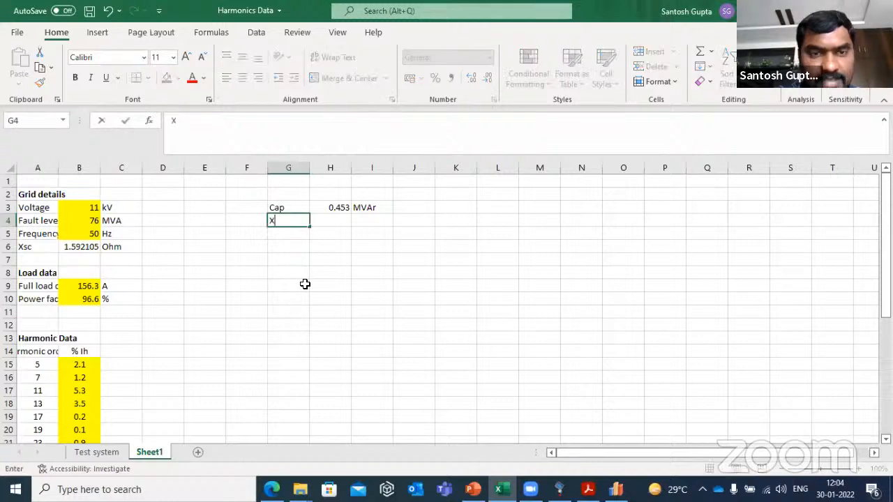
text(c)
key(Tab)
text(=)
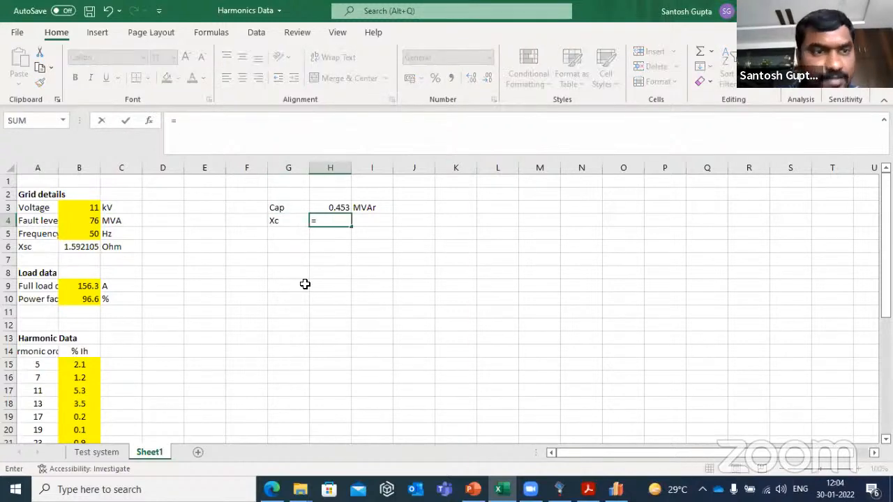
click(90, 208)
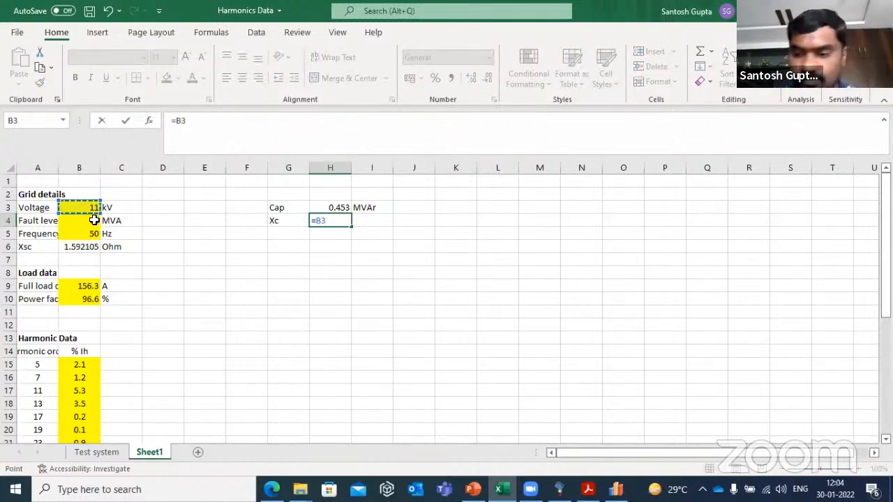
text(^2/)
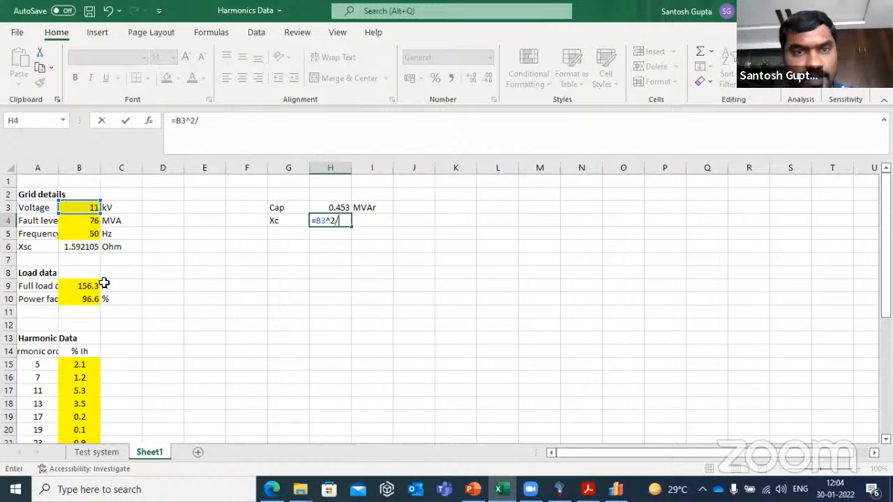
click(338, 207)
key(Return)
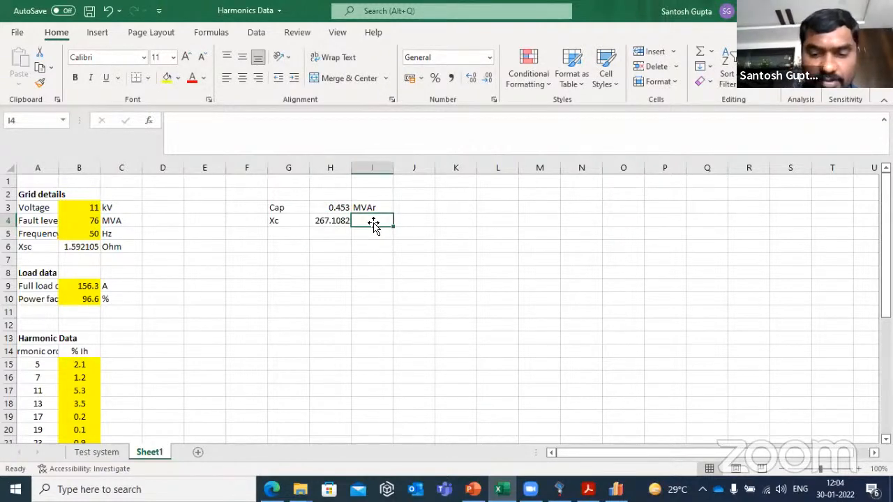
text(Ohm)
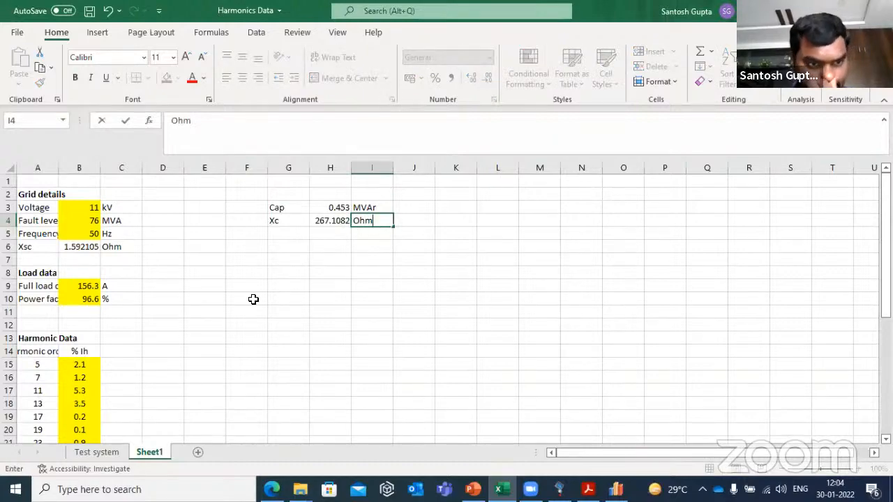
Copy the Ih in Amp column, C14:C30, from the Test system sheet to C14 of Sheet1
scroll(210, 321, down, 3)
click(112, 452)
scroll(143, 321, down, 1)
drag(145, 309, 169, 402)
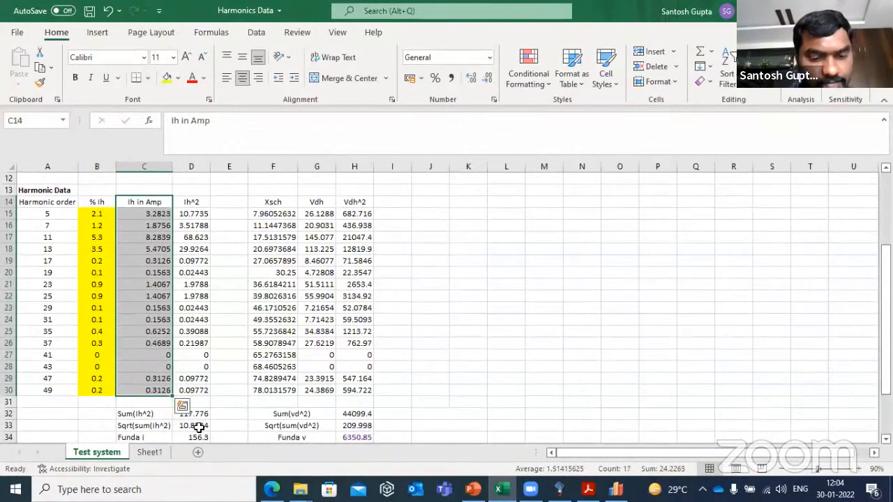
key(ctrl+c)
click(149, 452)
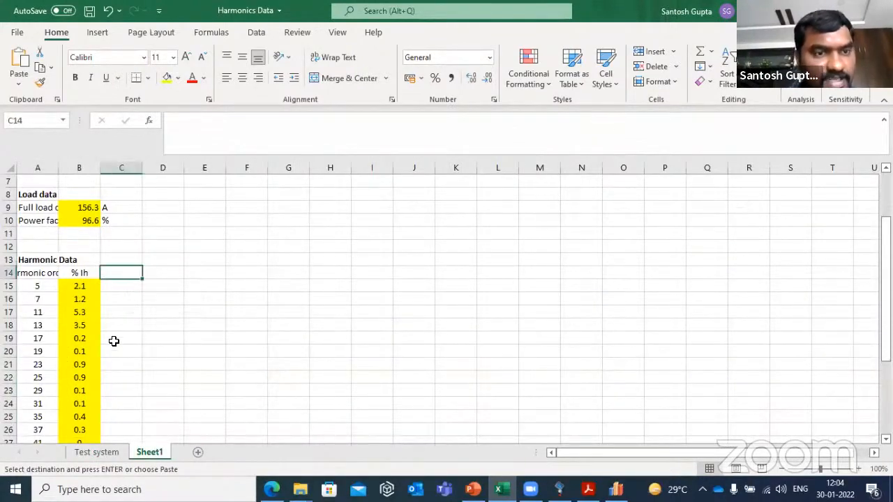
key(ctrl+v)
scroll(161, 342, down, 1)
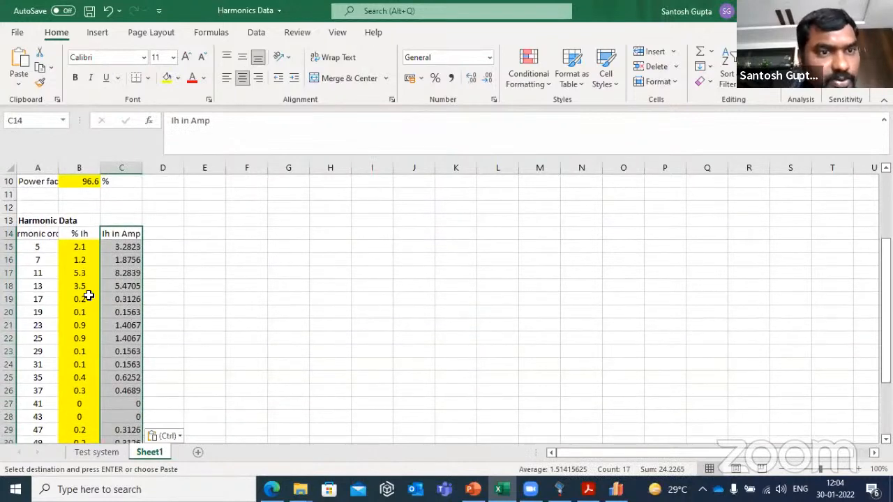
scroll(126, 283, down, 1)
scroll(164, 279, up, 1)
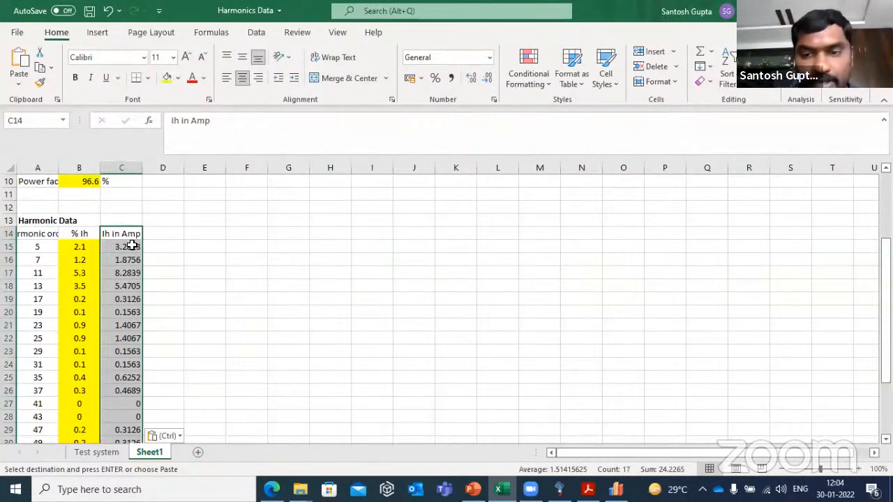
View the one-line diagram in ETAP, return to Sheet1 in Excel, and enter the heading Xsc in D14
click(559, 490)
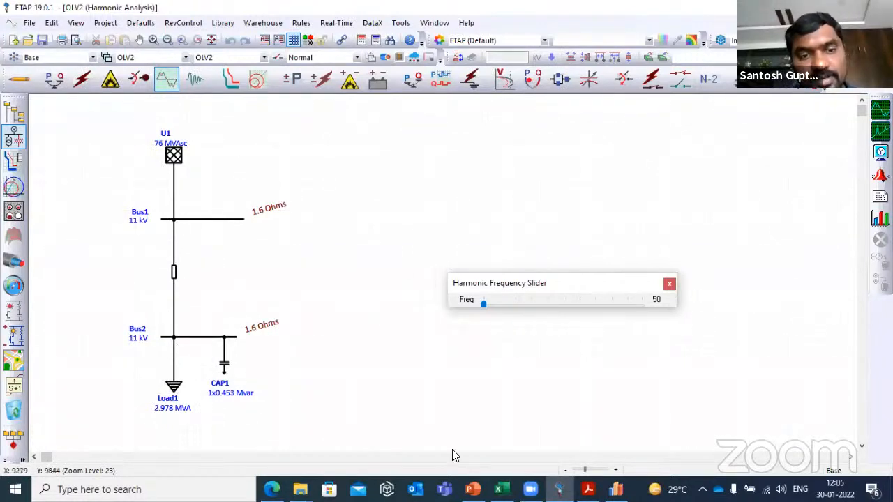
click(499, 489)
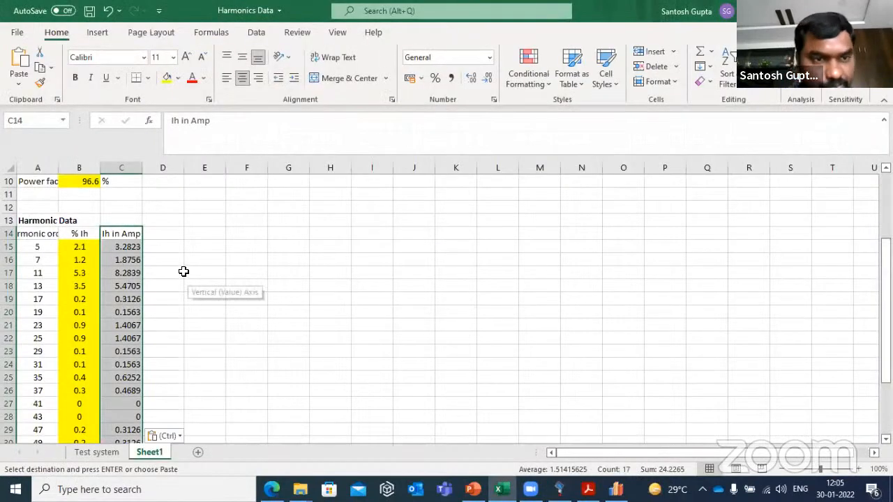
click(173, 240)
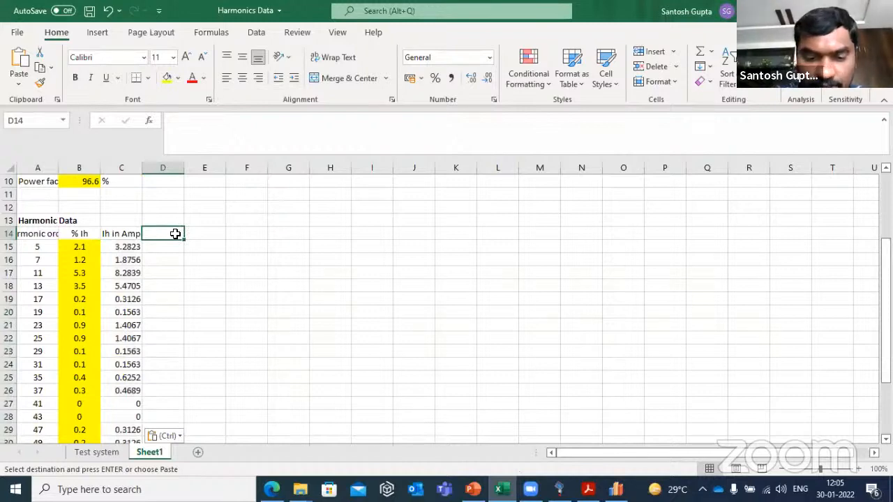
text(X)
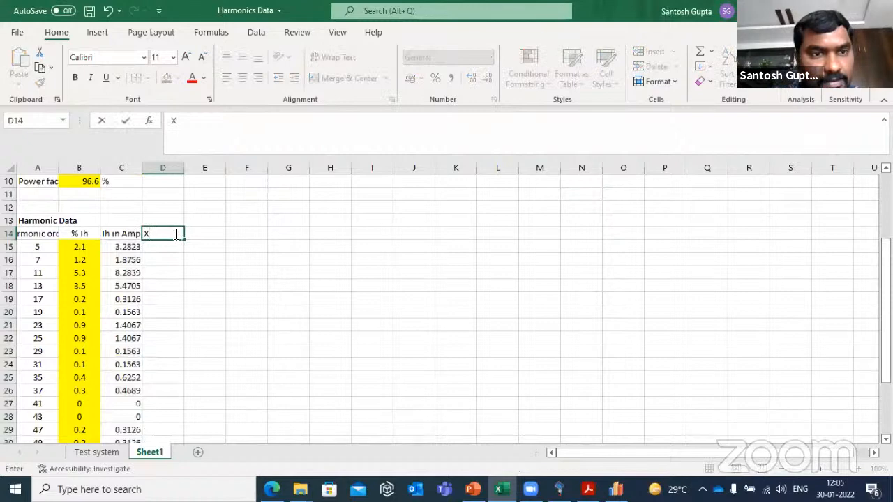
text(sc)
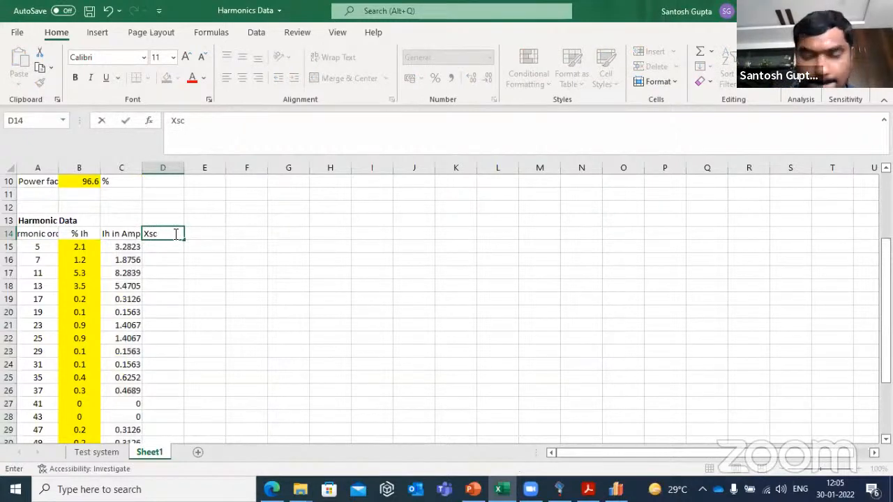
key(Return)
Calculate the 5th-harmonic source reactance in D15 of Sheet1 with the formula =B6*A15/100
text(=)
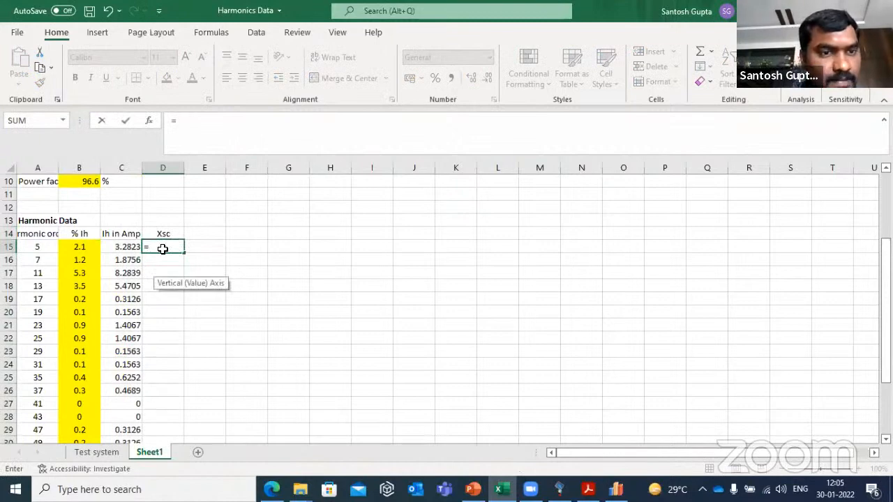
scroll(162, 249, up, 3)
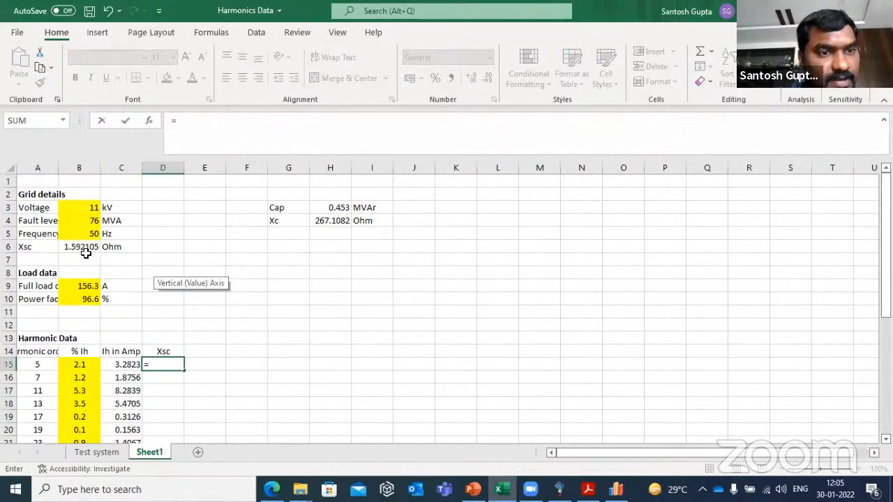
click(84, 246)
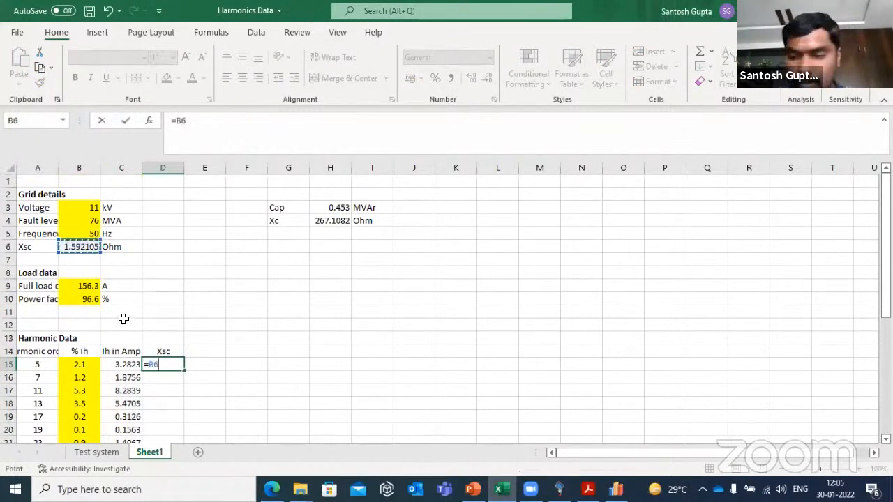
text(*)
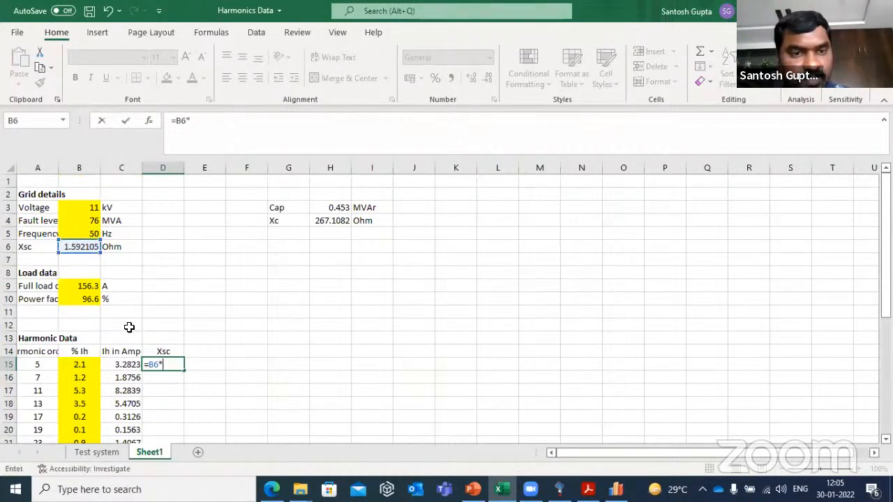
click(45, 367)
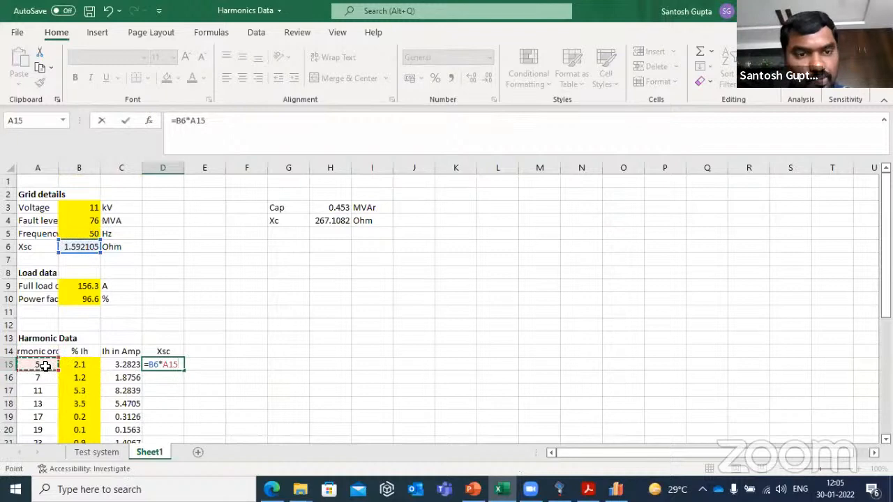
text(/100)
key(Return)
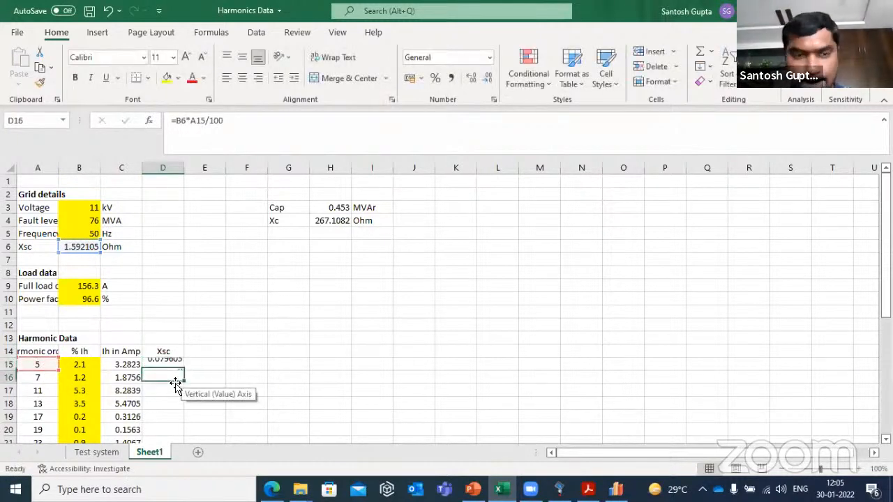
Correct the D15 formula to =B6*A15 and compare it with the Xsc formula in F15 of the Test system sheet
click(173, 365)
double_click(213, 120)
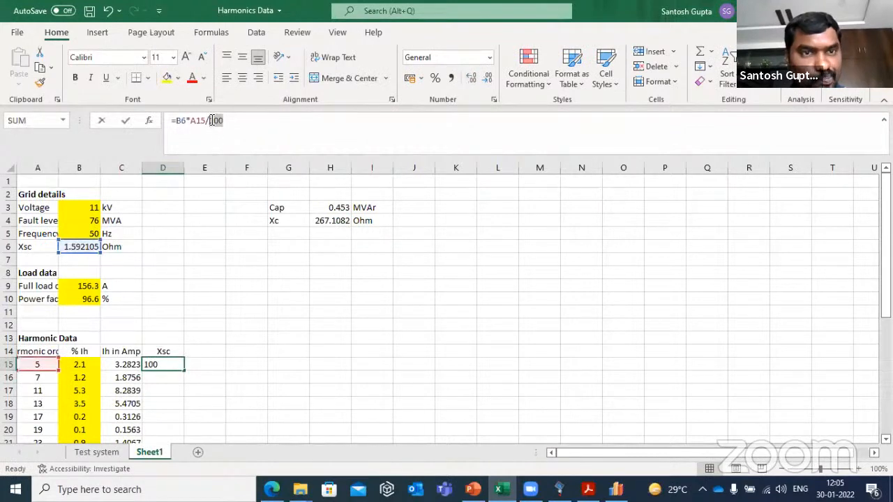
key(Delete)
key(Return)
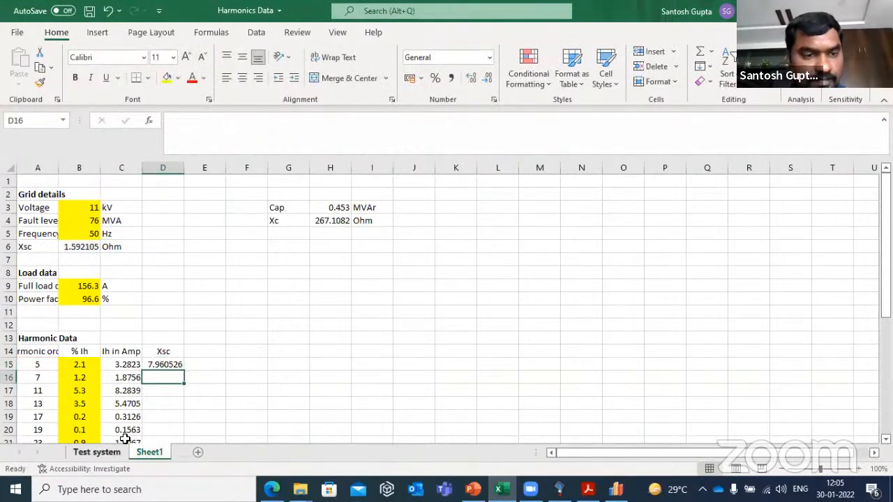
click(99, 452)
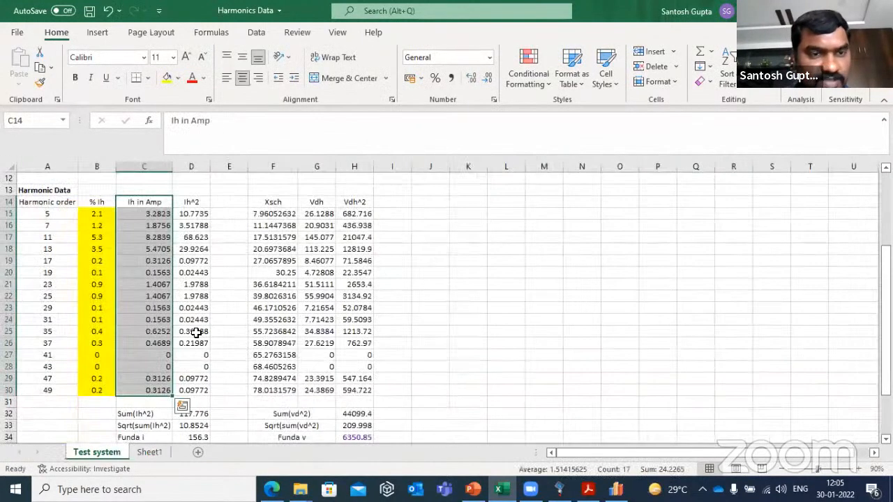
click(276, 211)
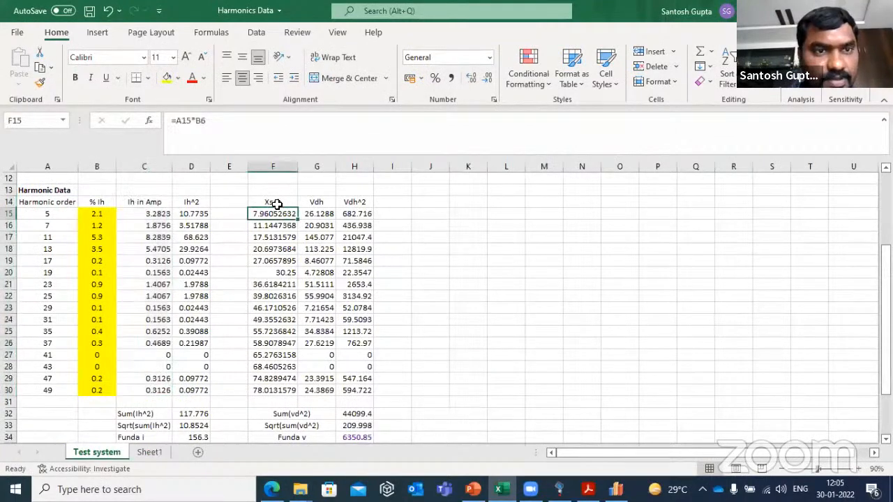
click(149, 453)
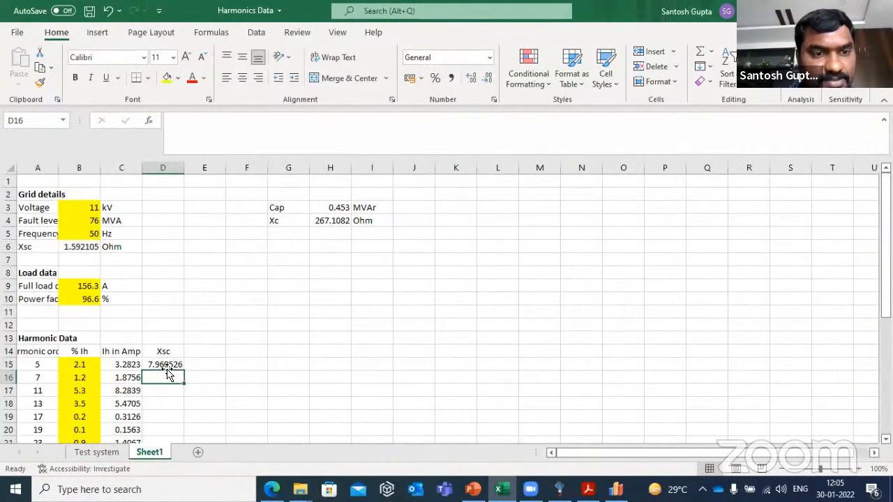
Make the Xsc reference absolute in D15, giving =$B$6*A15, and fill the formula through D30
scroll(168, 373, down, 1)
scroll(167, 374, down, 2)
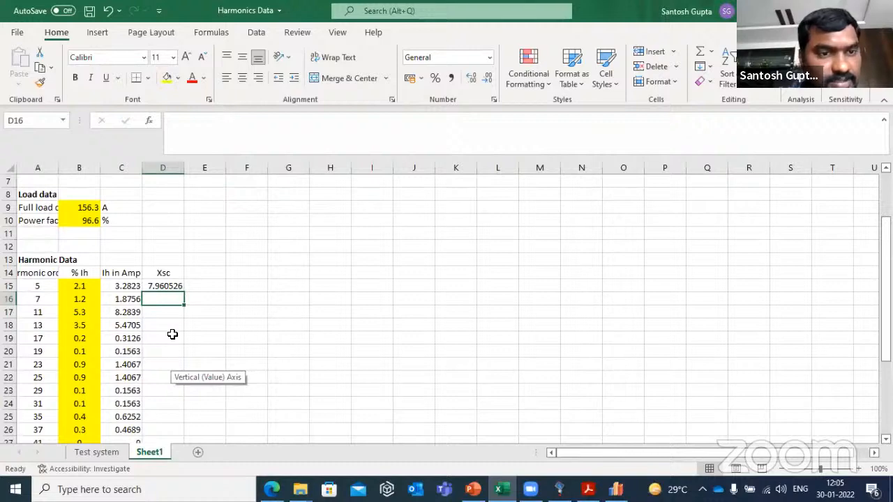
click(171, 286)
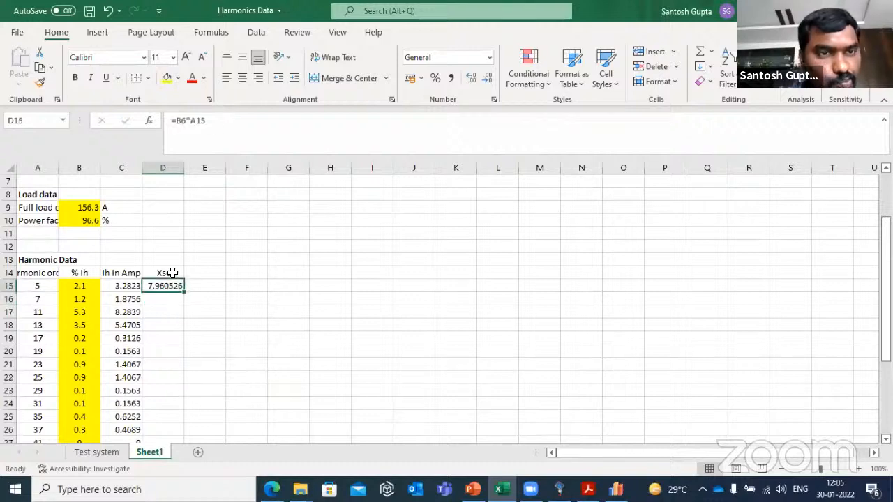
click(178, 118)
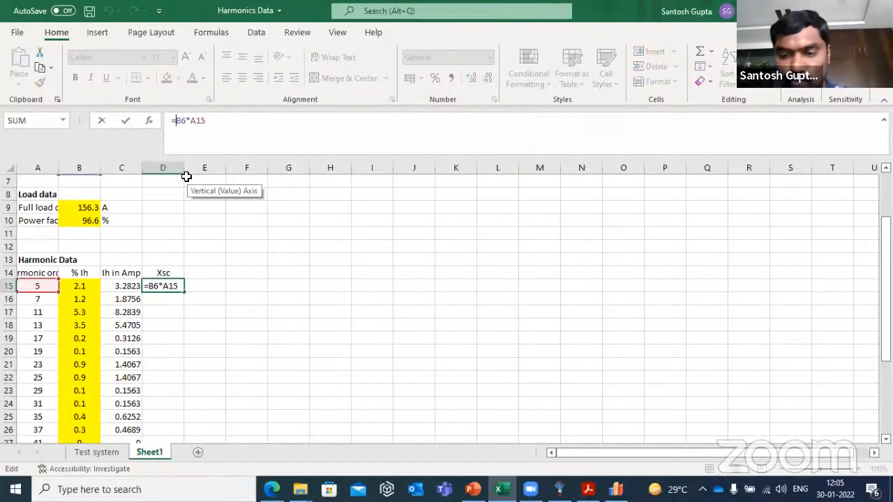
text($)
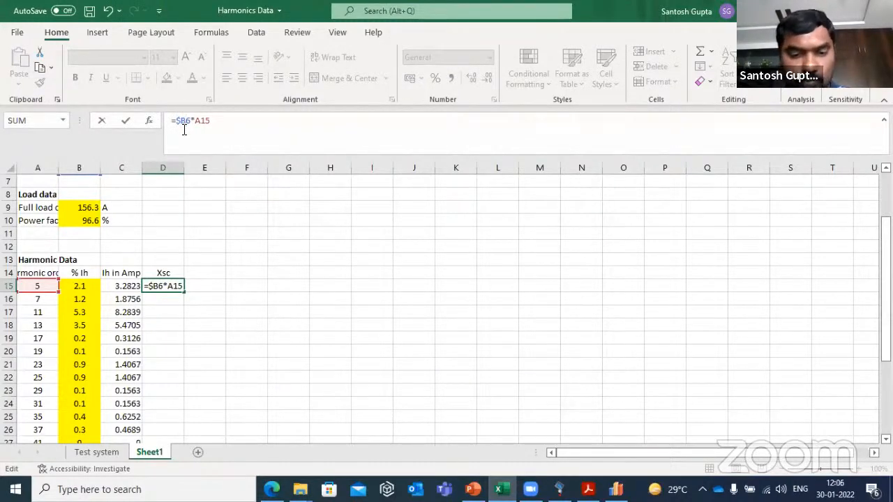
text($)
key(Return)
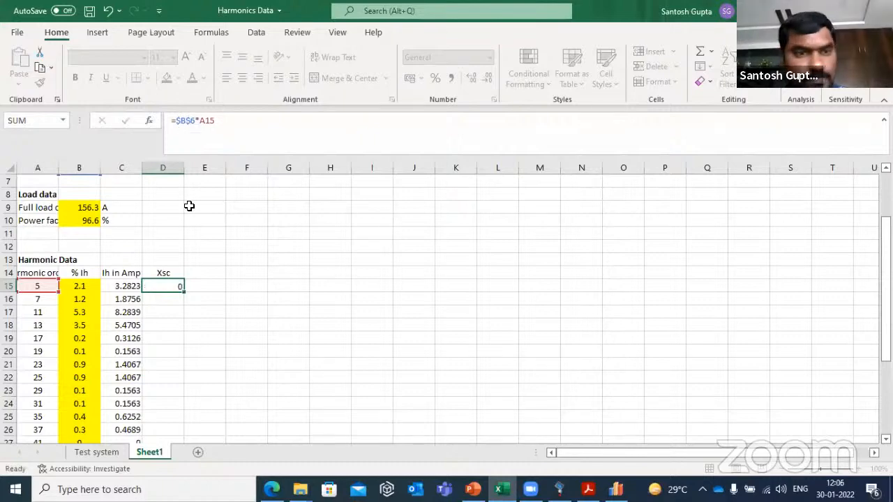
scroll(186, 269, down, 2)
drag(165, 195, 186, 407)
click(176, 208)
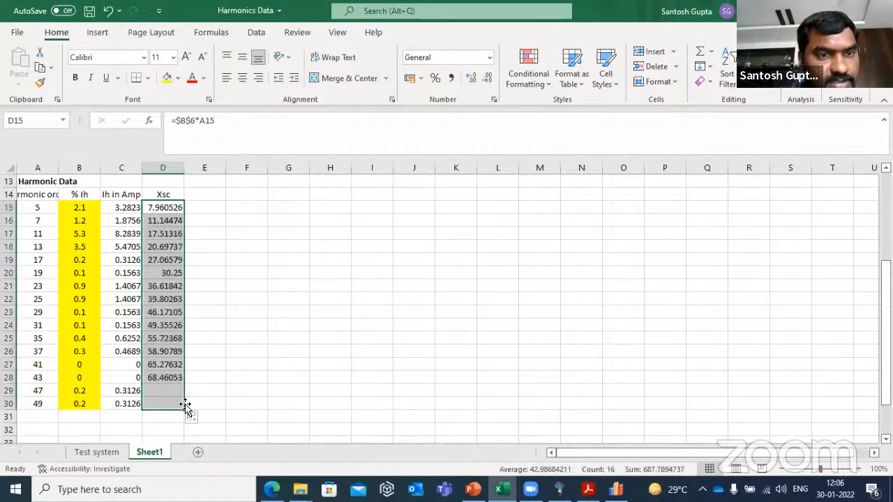
Enter the heading Xc in E14, beside the Xsc column
scroll(184, 405, up, 1)
scroll(200, 352, up, 1)
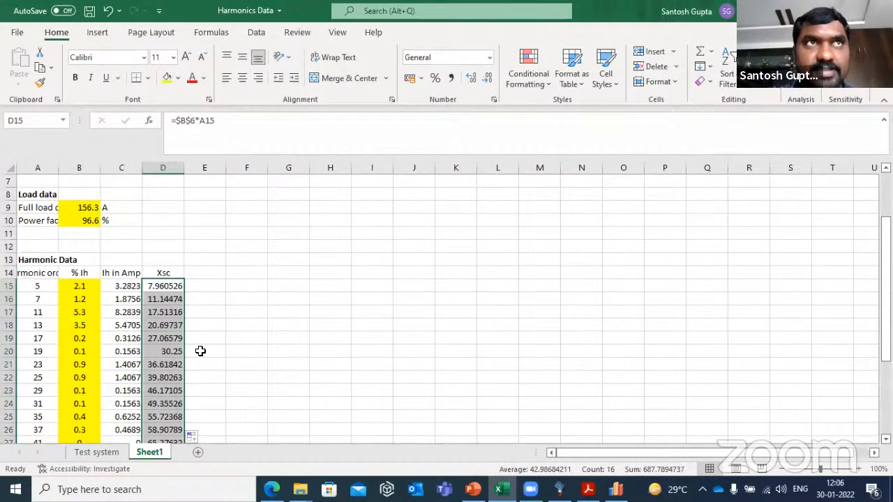
click(204, 271)
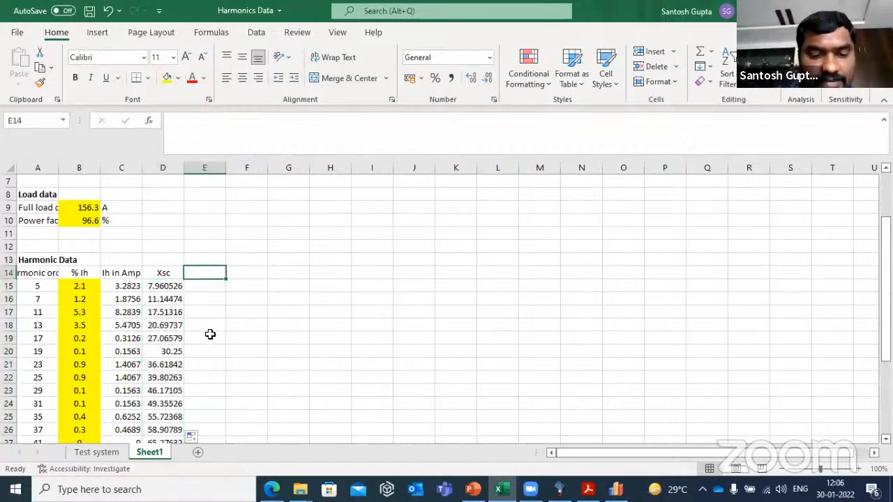
text(x)
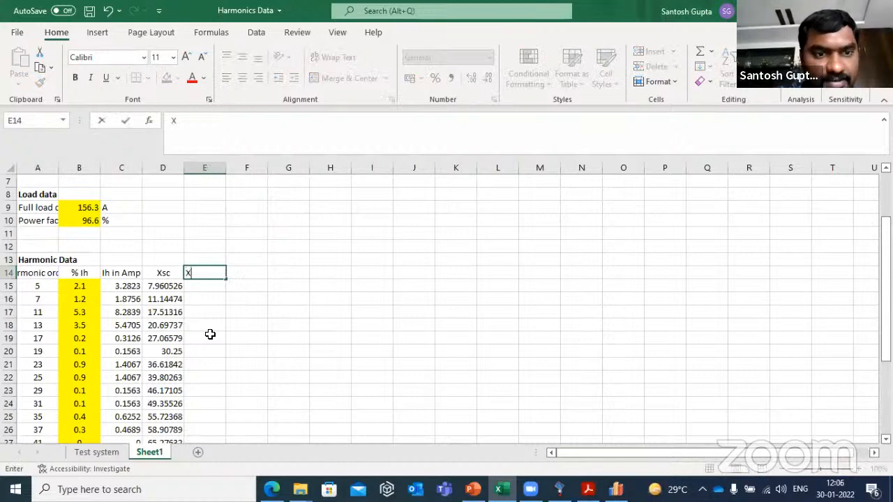
text(c=)
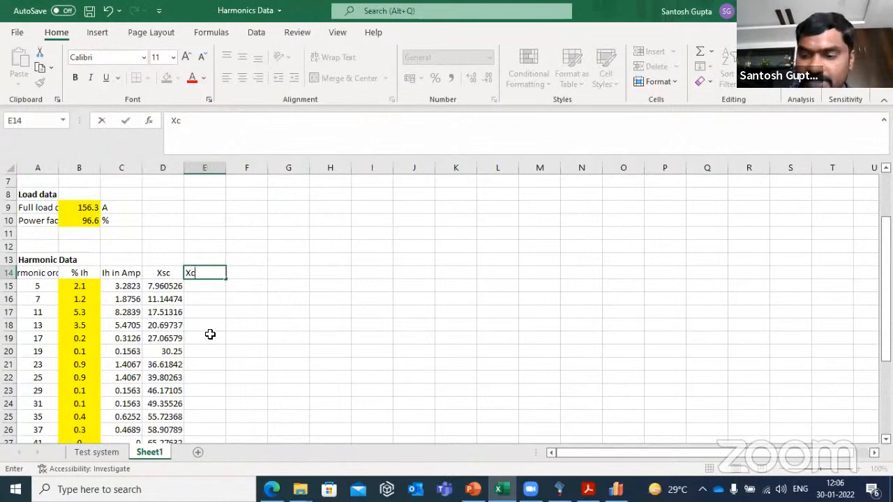
key(Return)
Calculate the 5th-harmonic capacitor reactance in E15 with the formula =-H4/A15
text(=)
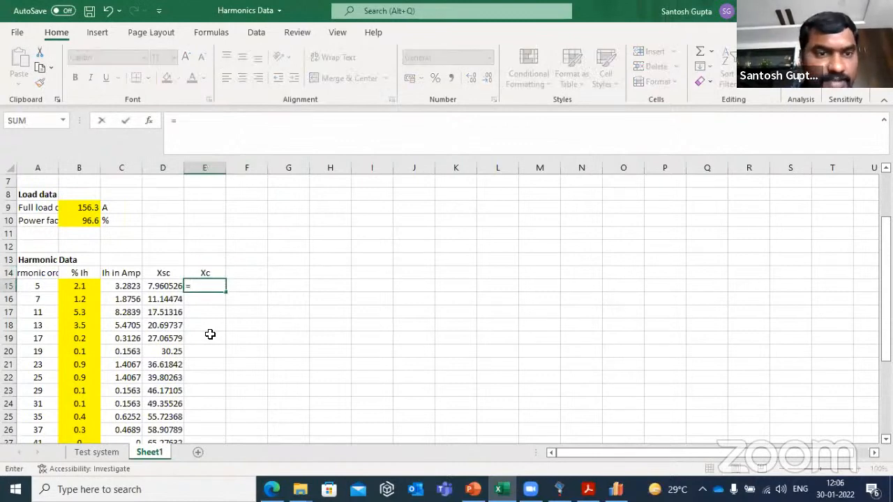
scroll(216, 328, up, 2)
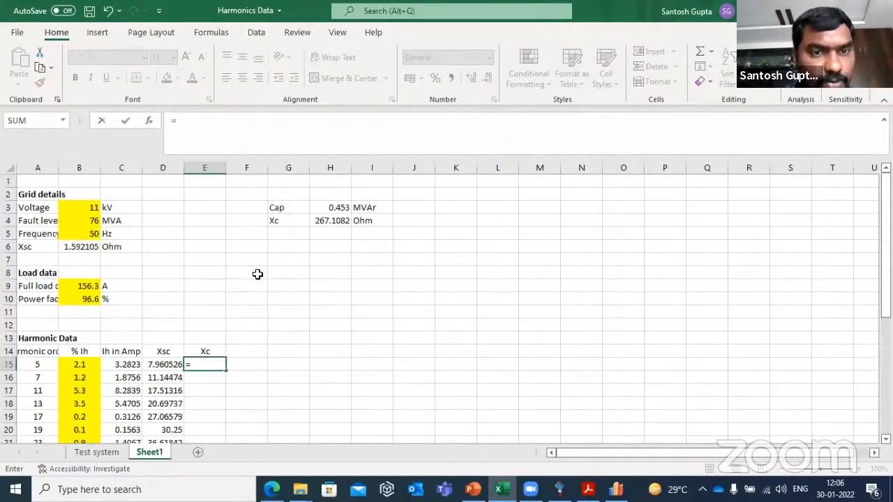
click(338, 222)
text(/)
click(39, 363)
key(Return)
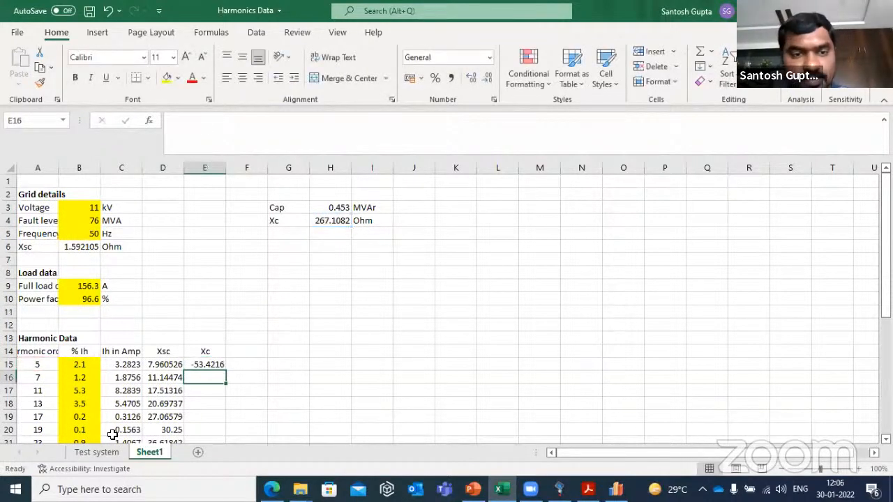
Make the capacitor reactance reference absolute in E15, giving =-$H$4/A15, and fill the formula through E30
click(219, 365)
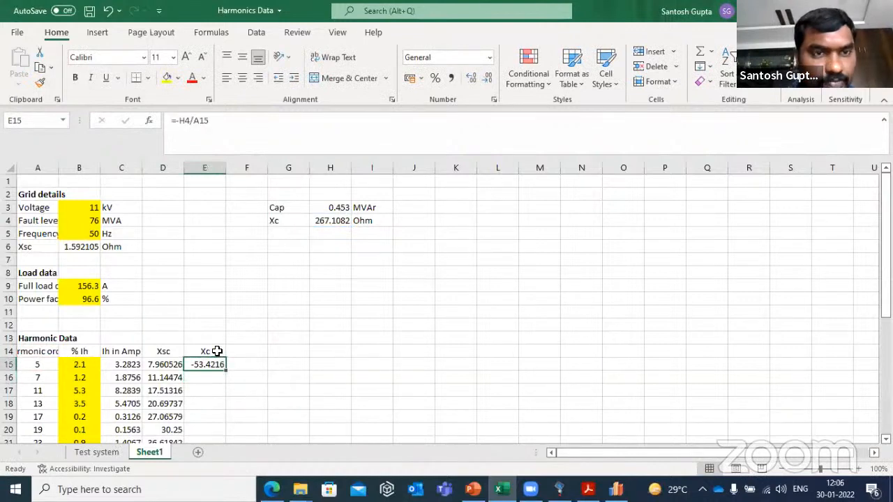
click(181, 121)
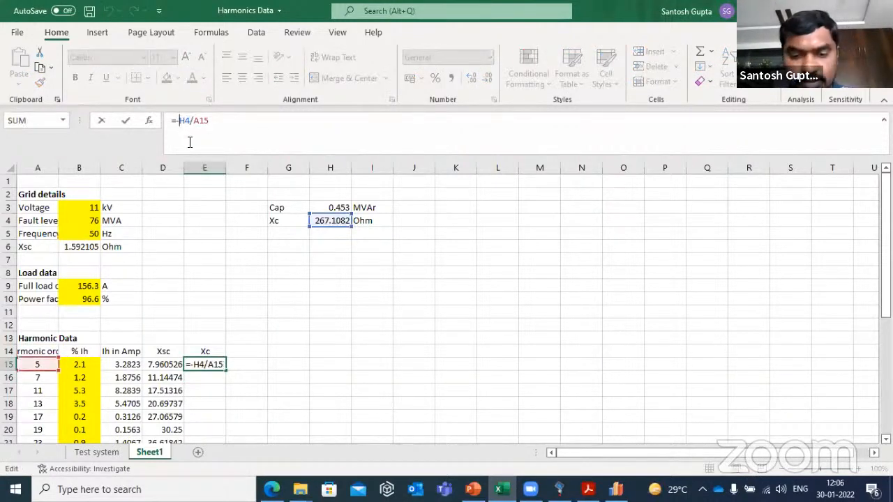
text($)
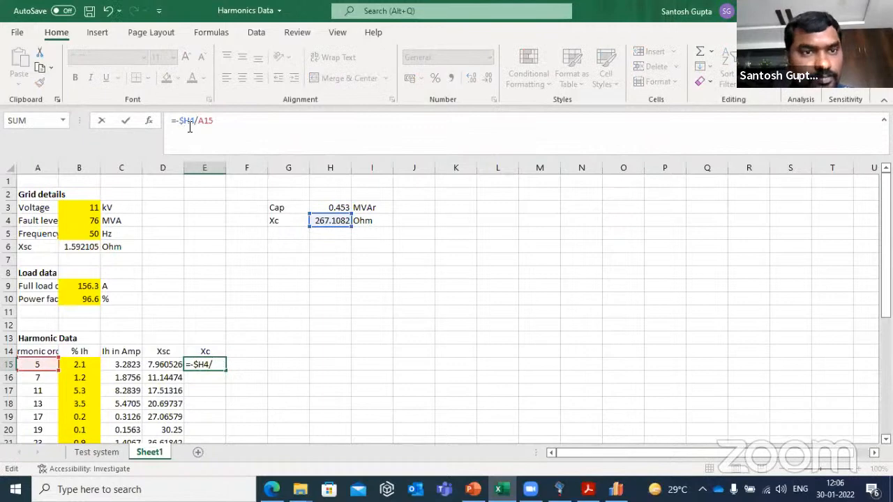
key(Return)
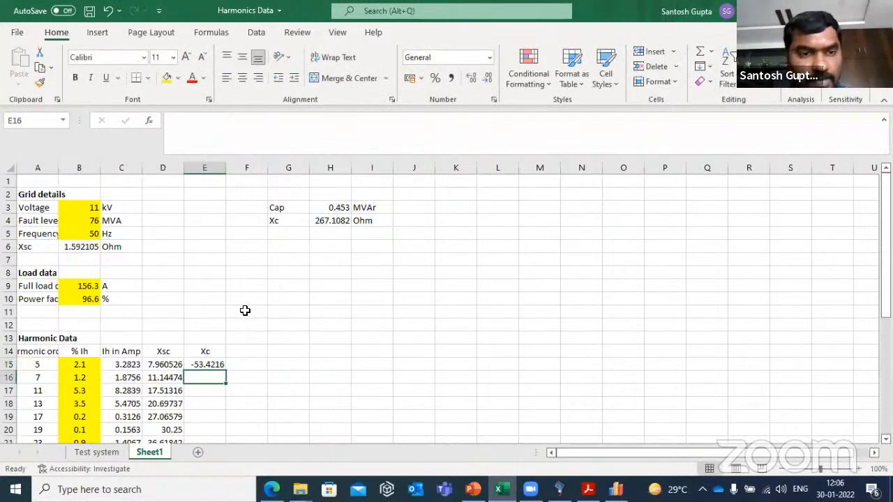
scroll(202, 307, down, 4)
click(206, 208)
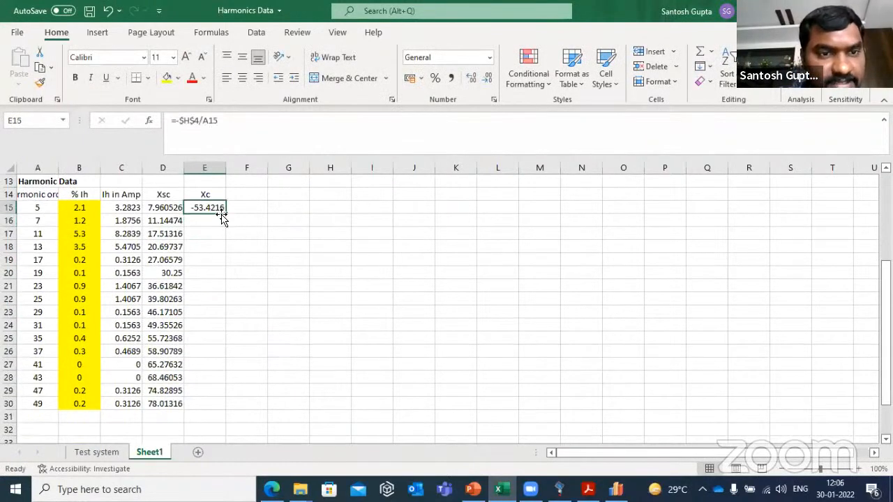
drag(226, 214, 230, 409)
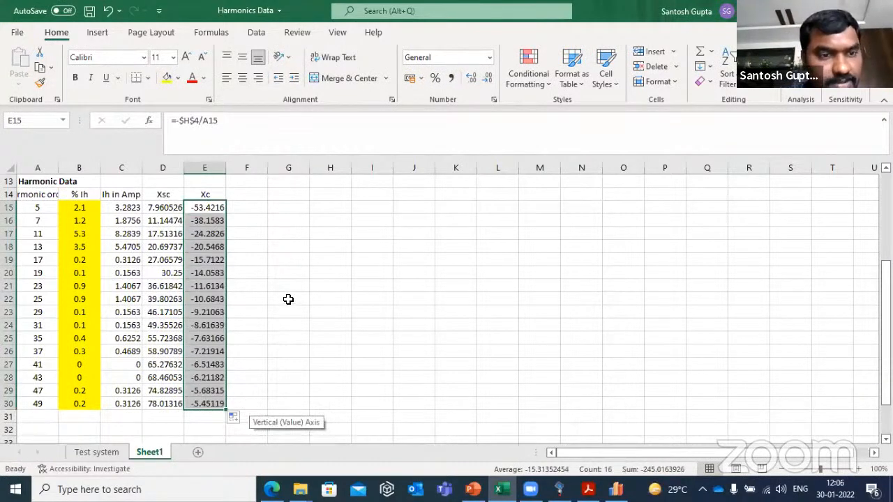
Enter the heading Xnet in F14, beside the Xc column
scroll(287, 293, up, 1)
click(255, 235)
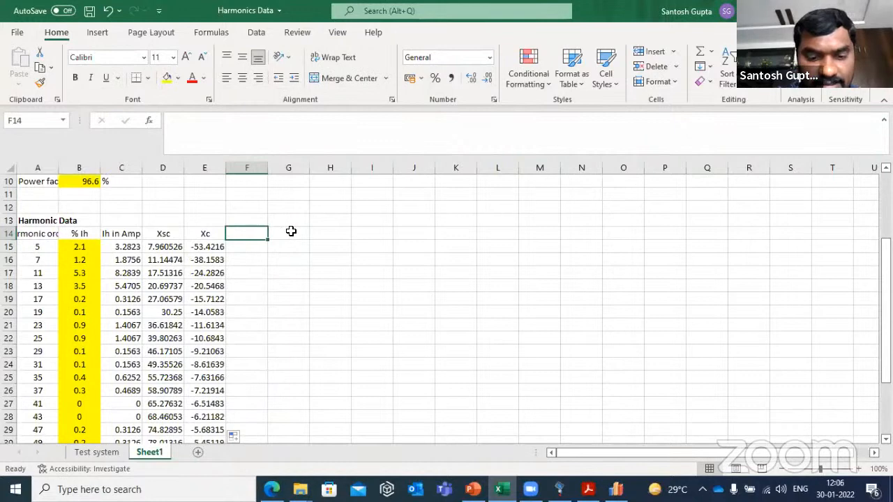
text(Xnet)
key(Return)
Switch to ETAP to check the capacitor branch at Bus2 in the one-line diagram, and return to the Excel workbook
text(=abs()
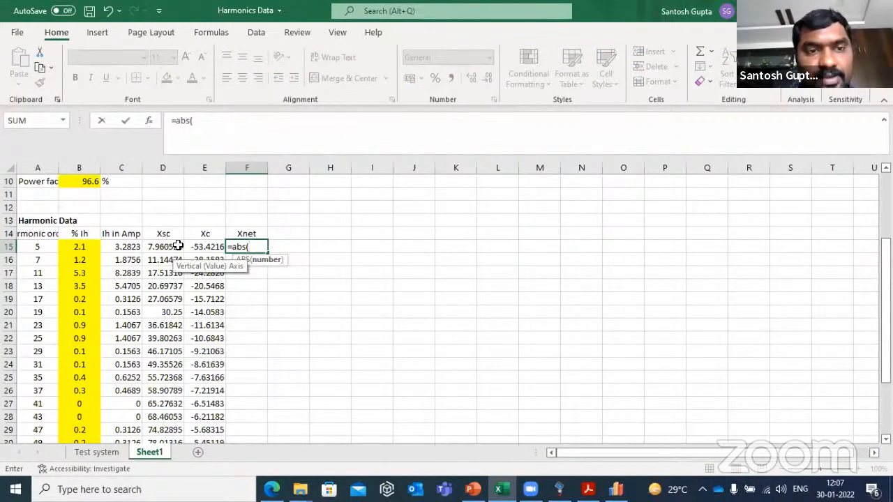
key(Escape)
click(558, 490)
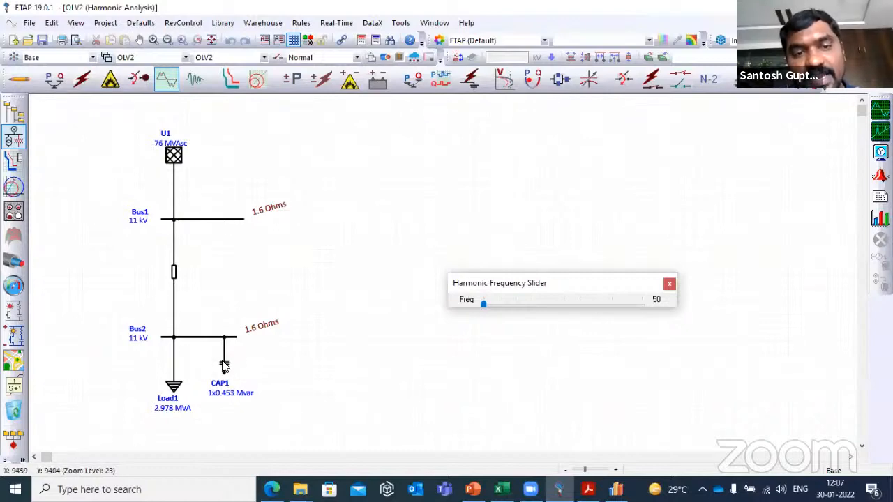
click(559, 490)
Calculate the 5th-harmonic net reactance in F15 with the formula =ABS(D15*E15/(D15+E15)), accepting the closing-bracket correction
text(=abs()
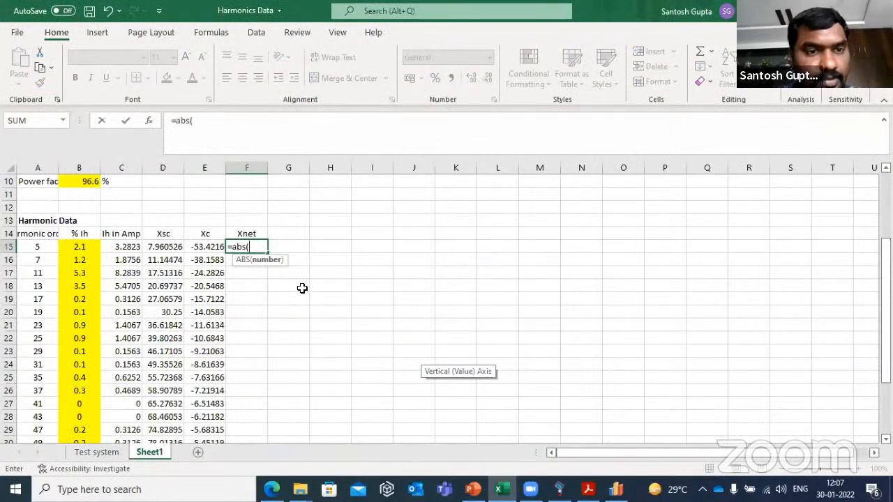
click(168, 248)
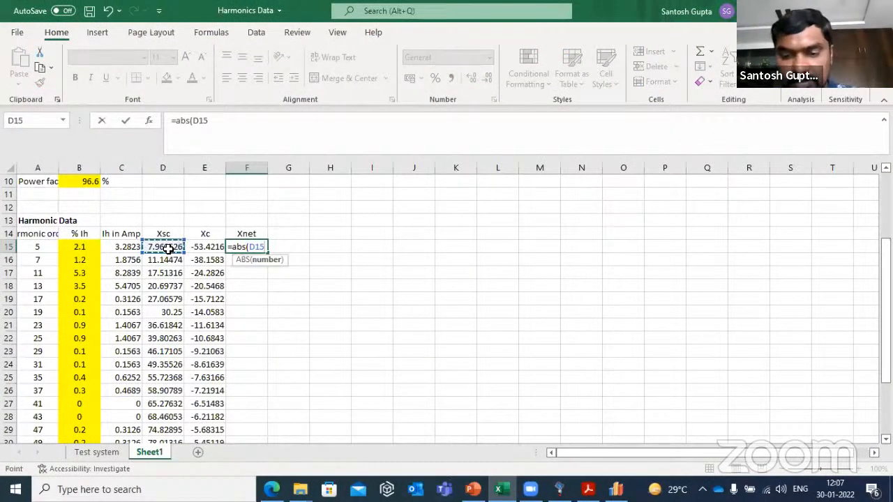
text(*)
click(197, 247)
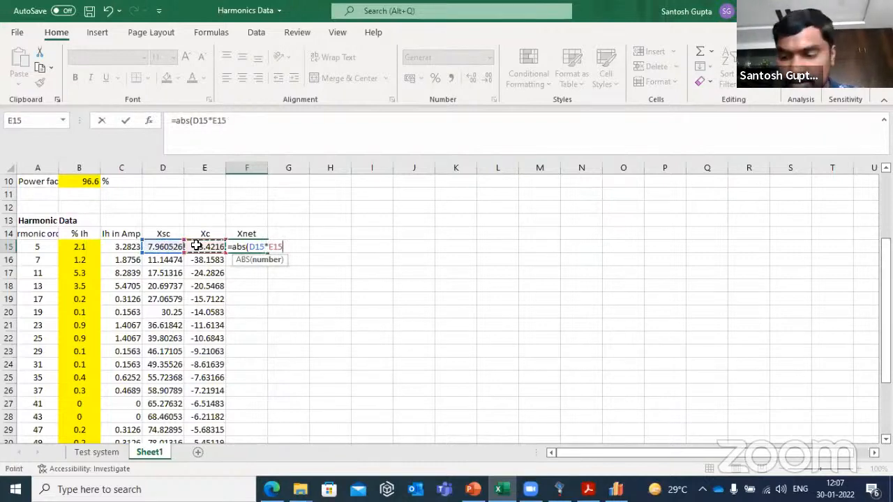
text(/)
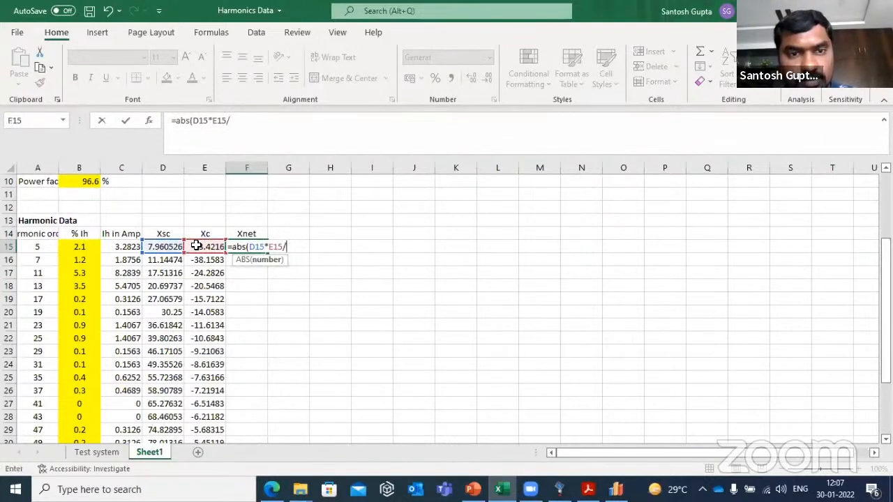
text(()
click(176, 247)
text(+)
click(201, 247)
text())
key(Return)
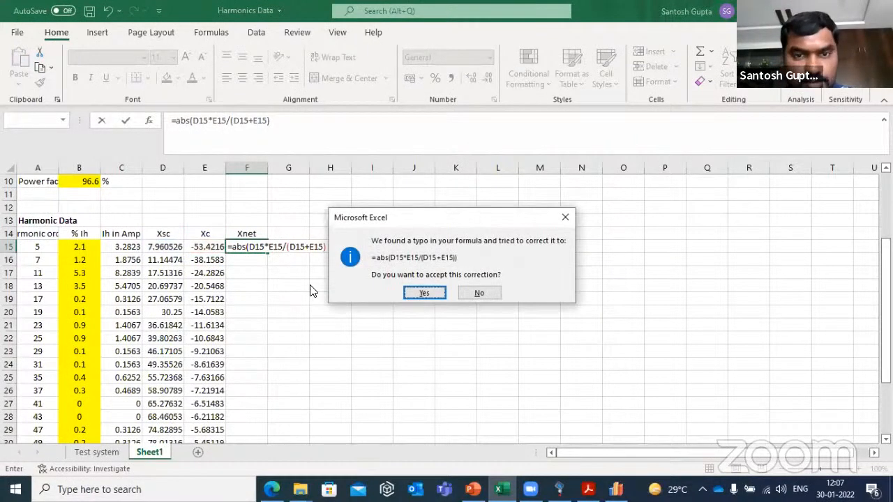
click(408, 294)
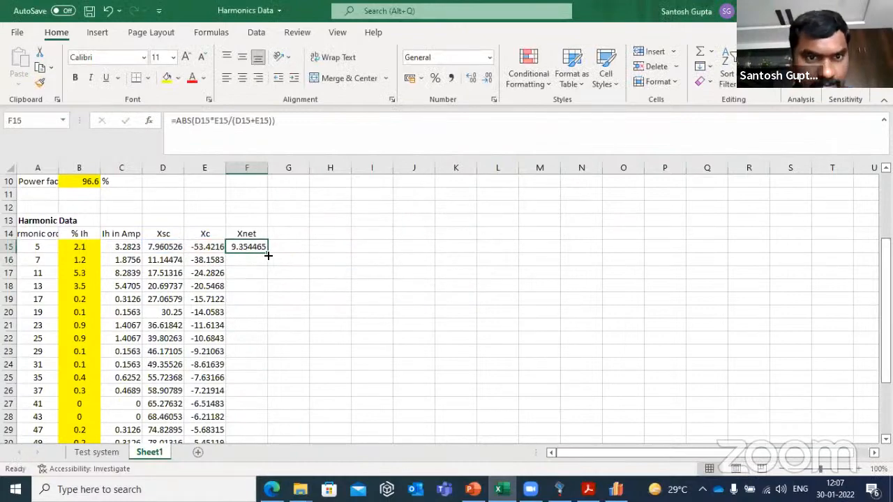
Fill the Xnet formula from F15 through F30 for all harmonic orders
double_click(268, 254)
scroll(295, 353, down, 2)
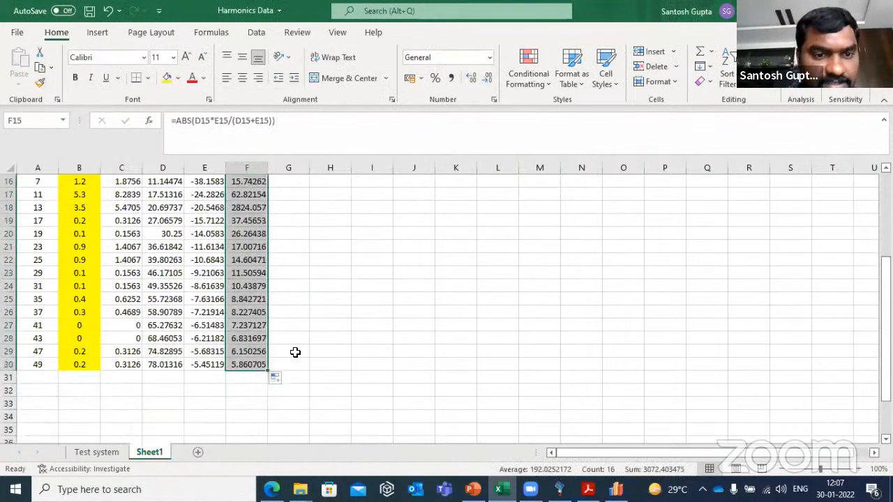
scroll(295, 352, up, 2)
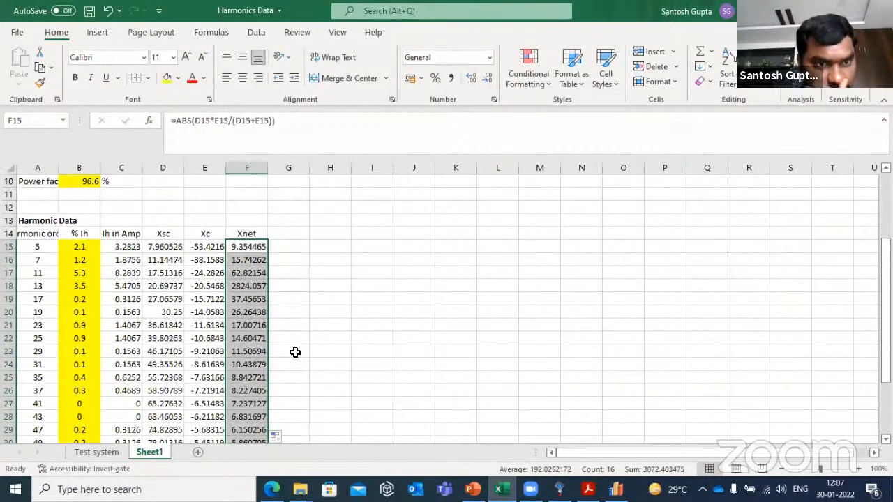
click(326, 232)
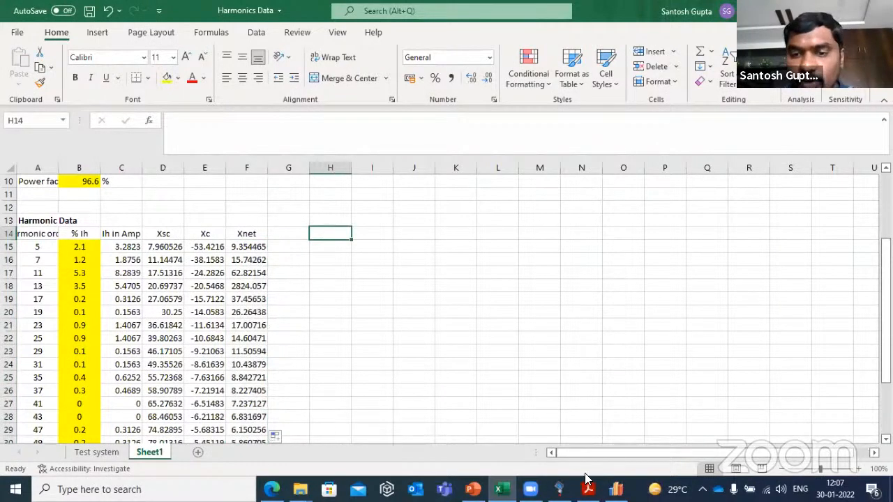
Open the Current Division rule image from the Support Files folder, examine its branch-current formulas, and put both windows away
click(559, 490)
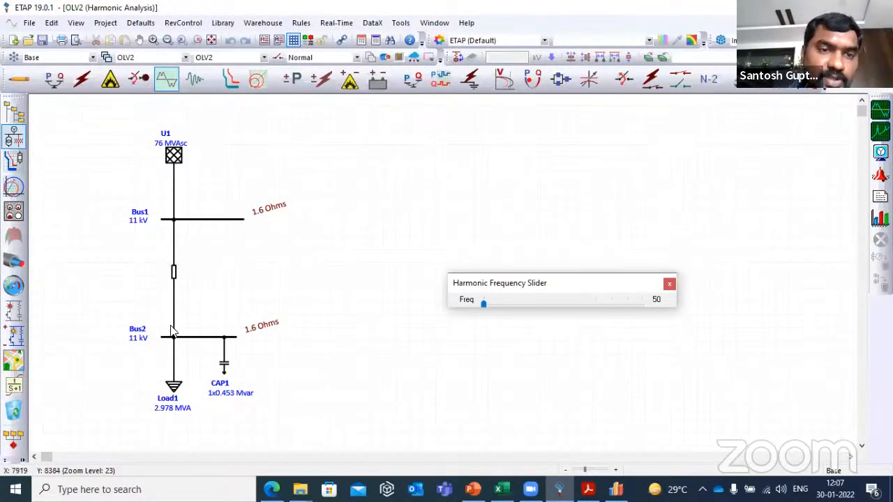
click(300, 490)
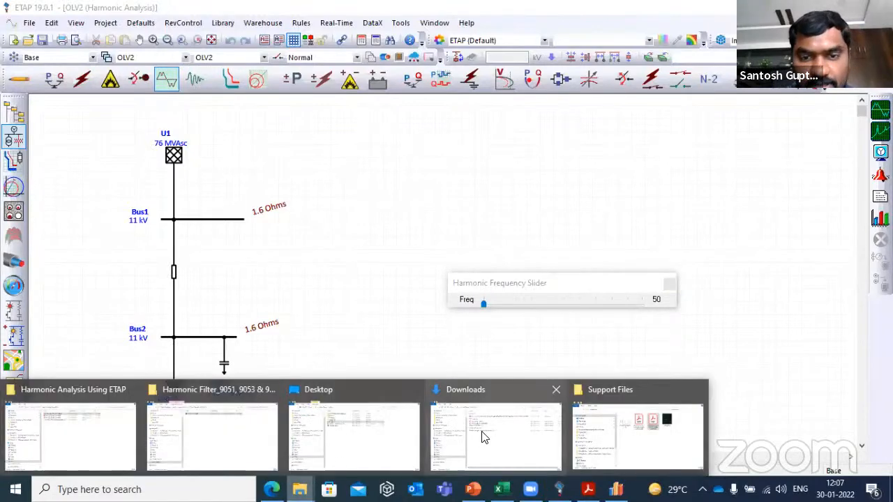
click(553, 390)
click(429, 390)
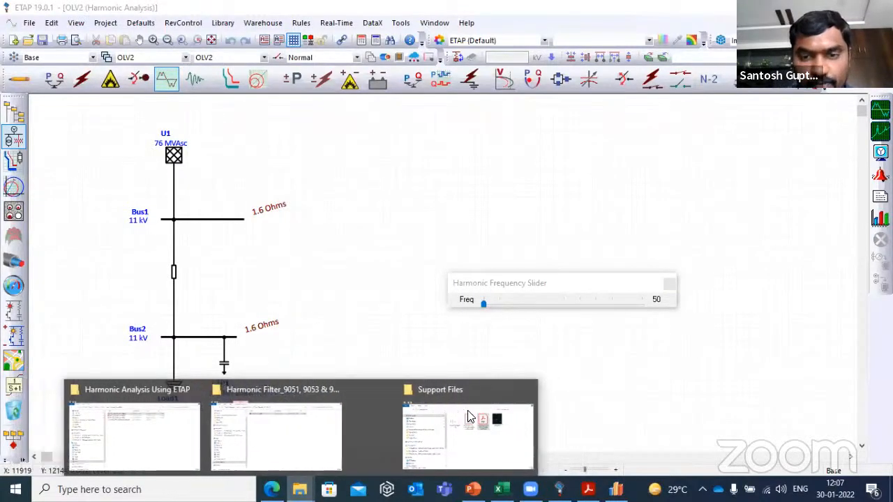
click(470, 426)
double_click(379, 192)
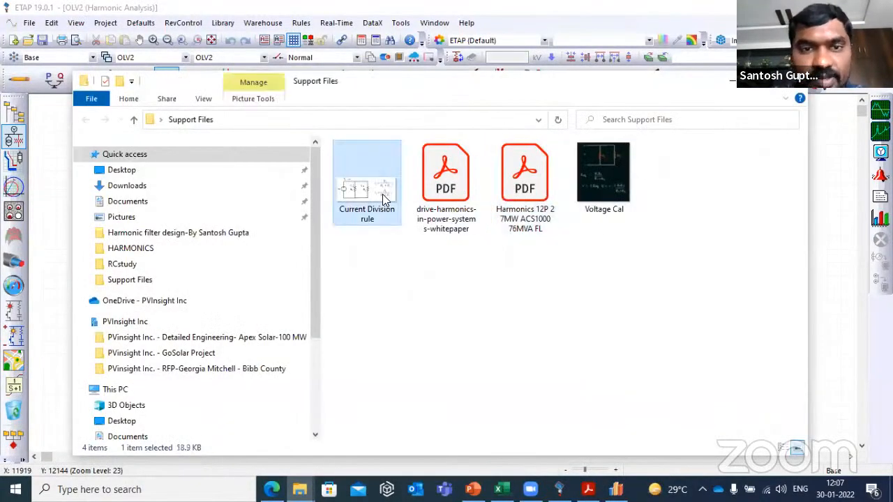
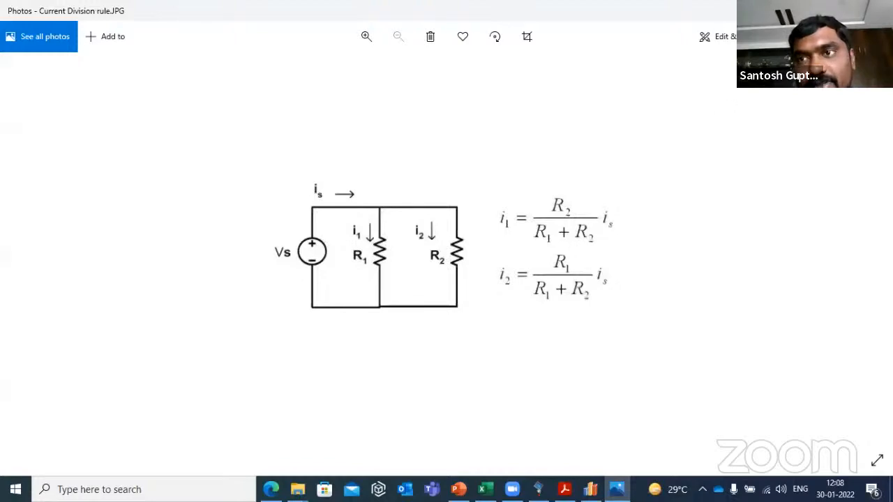
click(818, 10)
click(733, 83)
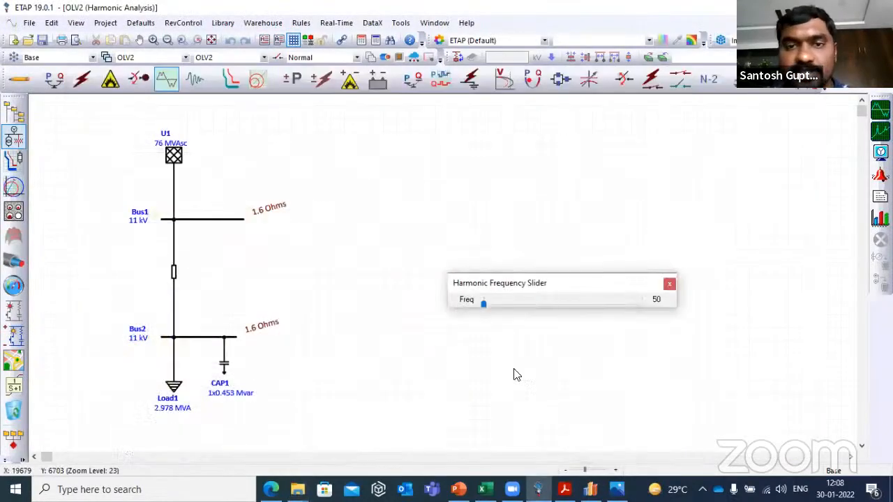
Return to the Excel workbook and enter the heading Isc in H14
click(481, 489)
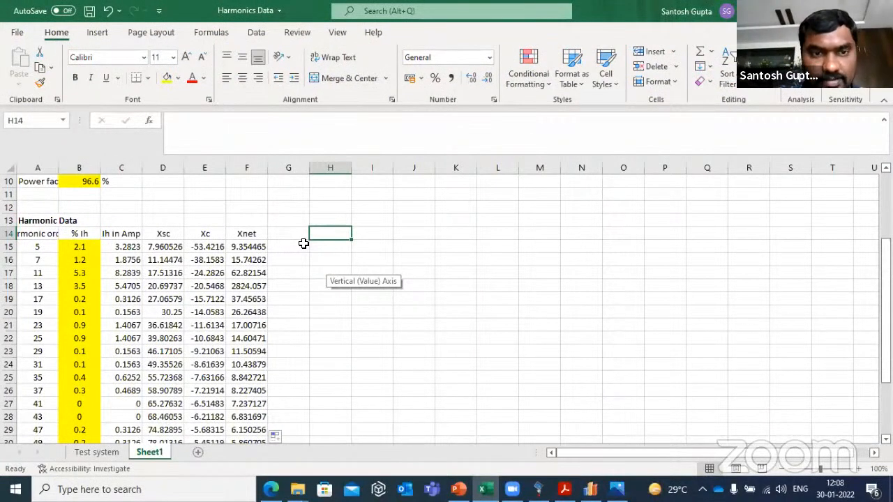
text(I)
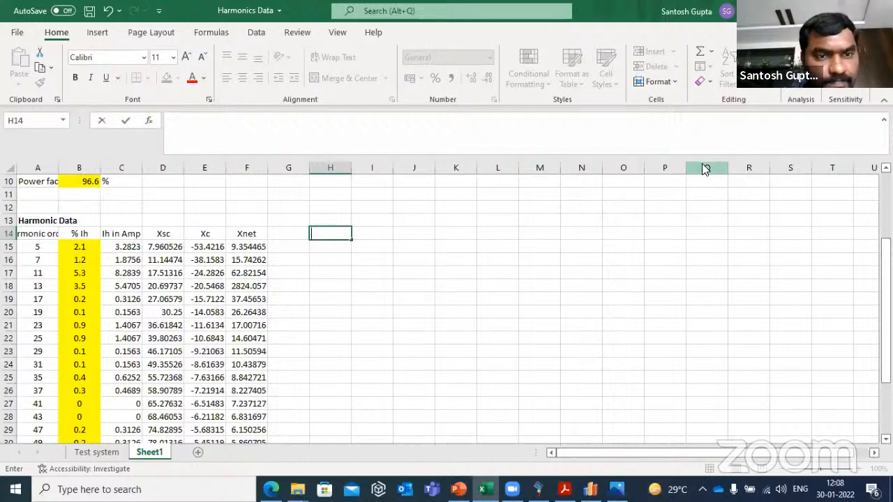
mouse_move(668, 490)
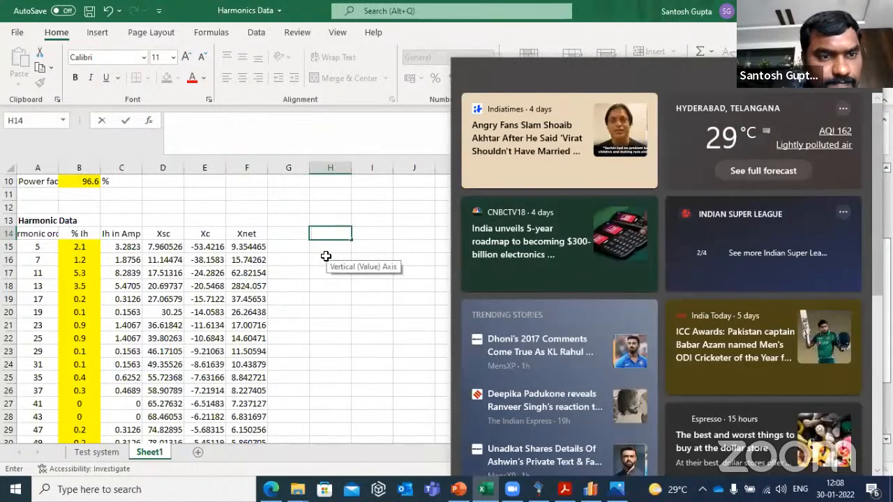
key(Return)
click(322, 234)
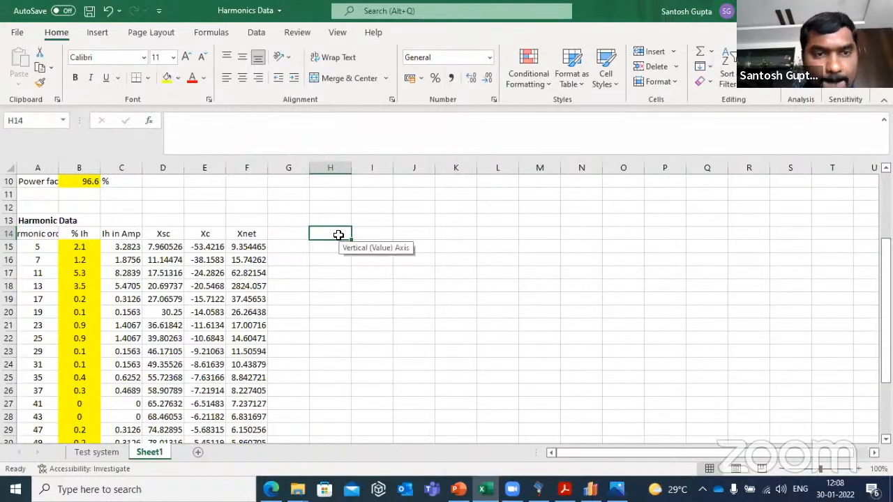
text(V)
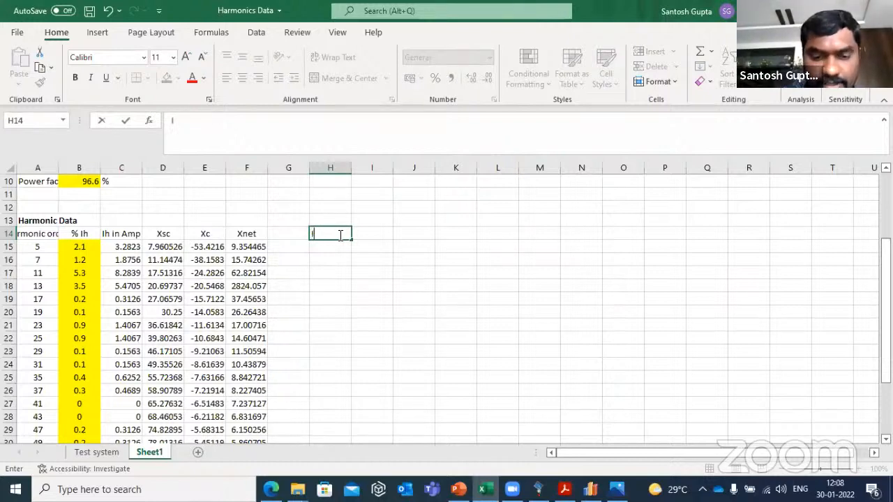
text(sc)
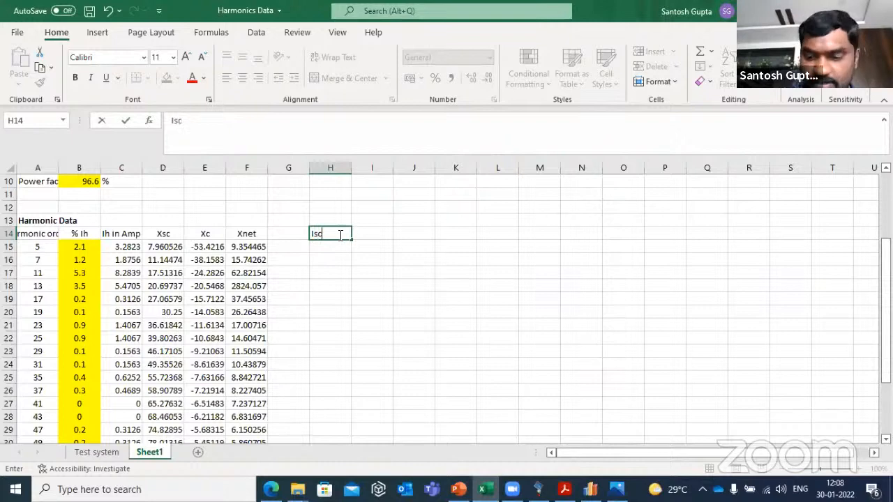
key(Return)
Calculate the 5th-harmonic source current in H15 by current division with the formula =C15*E15/(D15+E15)
text(=)
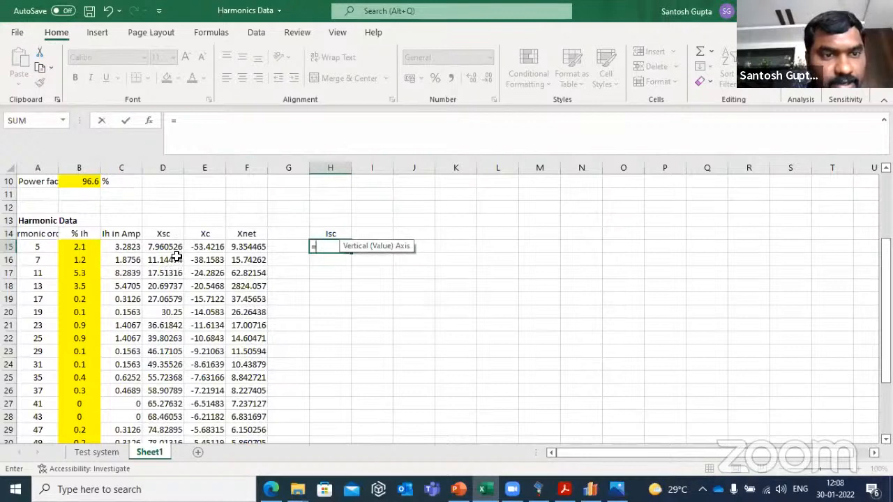
click(126, 247)
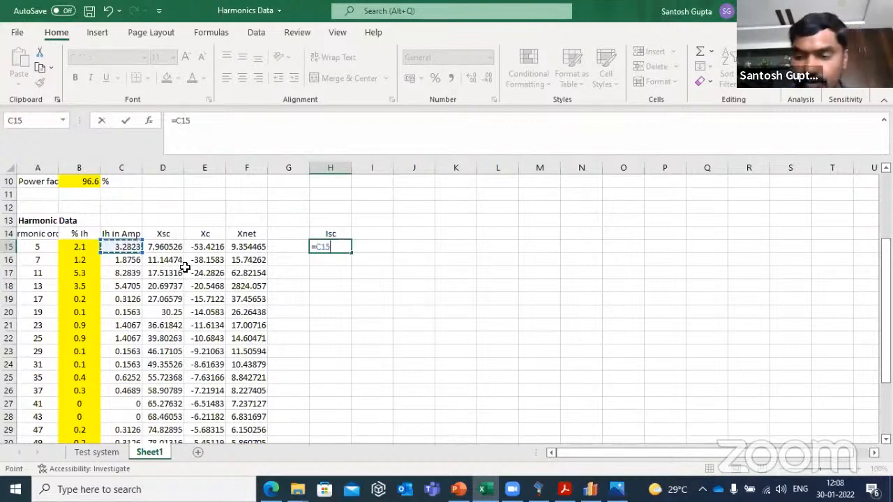
text(*)
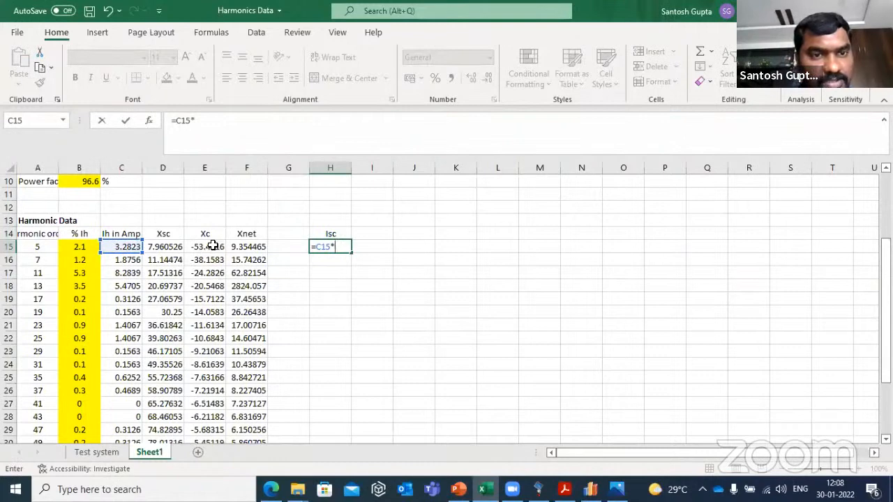
click(213, 246)
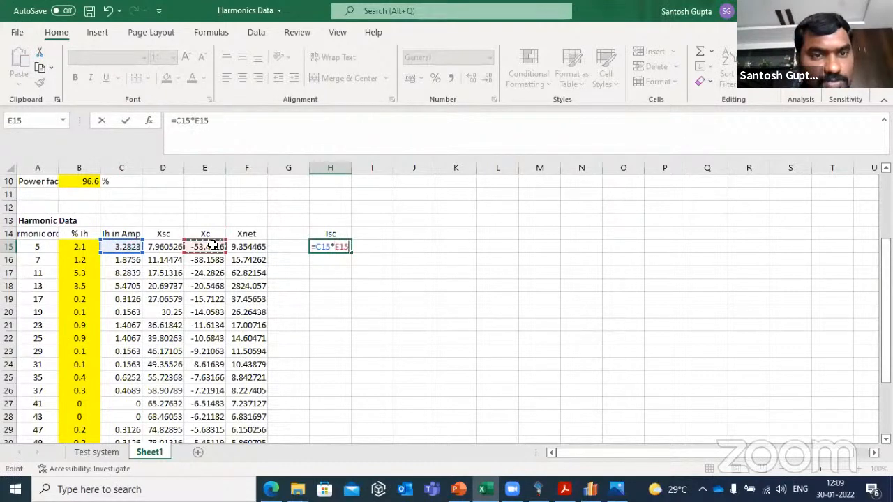
text(/()
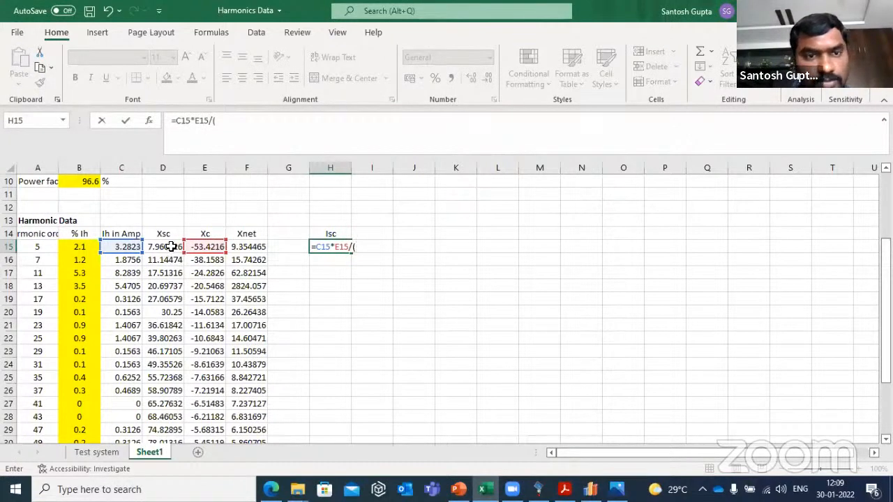
click(171, 247)
text(+)
click(199, 246)
key(Return)
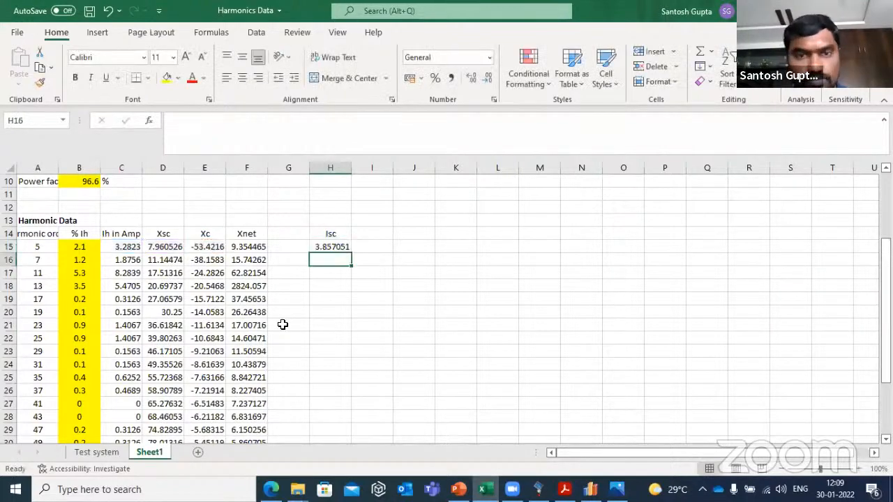
Fill the Isc formula from H15 through H30 for all harmonic orders
scroll(335, 209, down, 2)
scroll(328, 207, up, 1)
click(328, 207)
drag(352, 215, 330, 409)
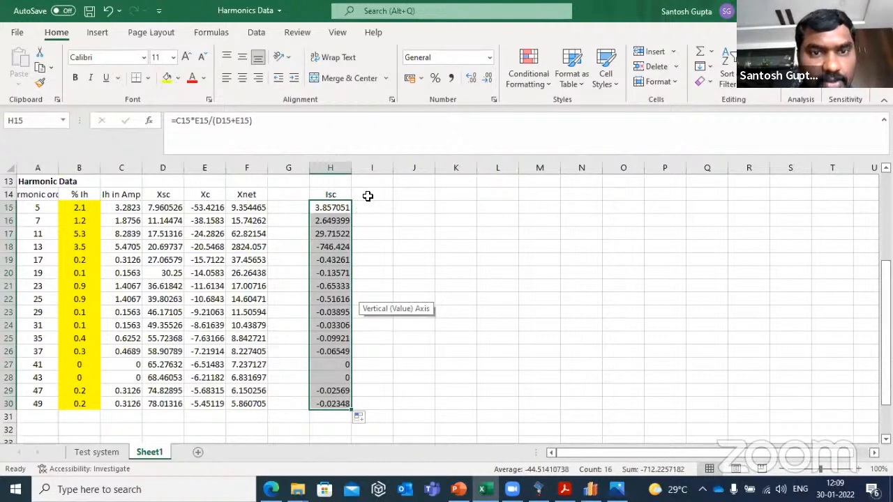
Enter the heading Isc^2 in I14, beside the Isc column
drag(375, 196, 382, 208)
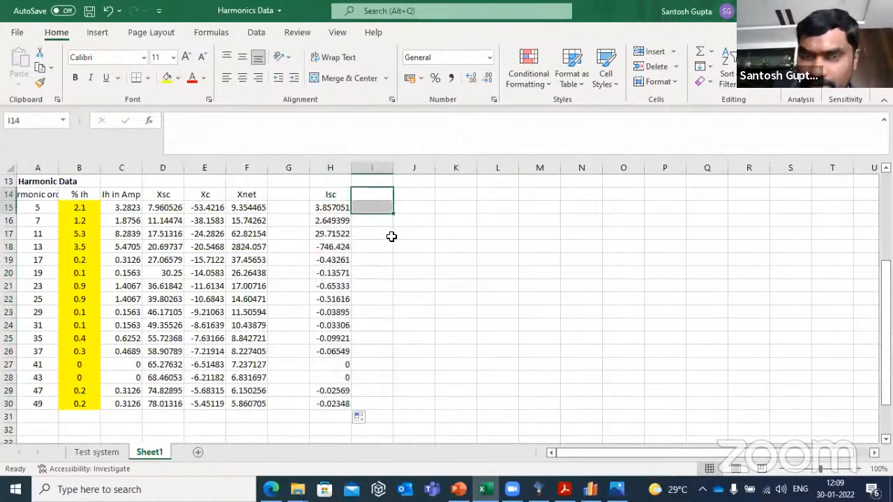
key(Up)
key(Down)
text(I)
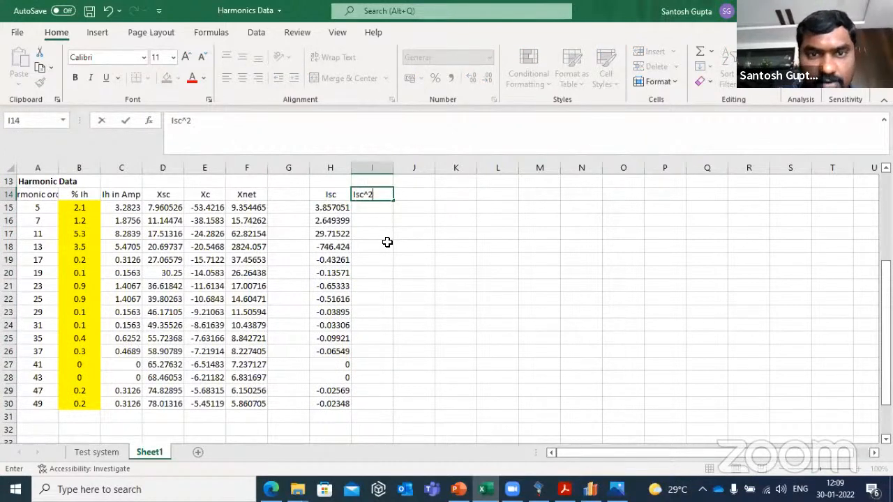
text(sc^2)
key(Return)
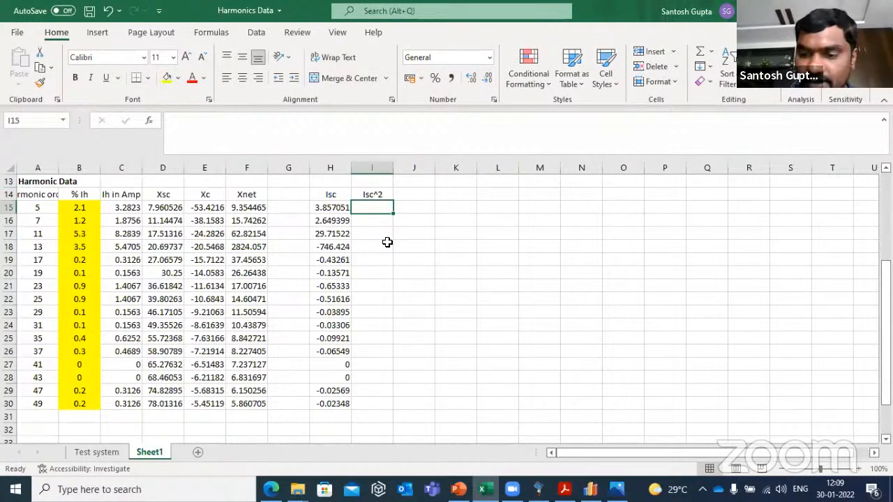
Square the source harmonic currents with the formula =H15^2 in I15, filled through I30 for all harmonic orders
text(=)
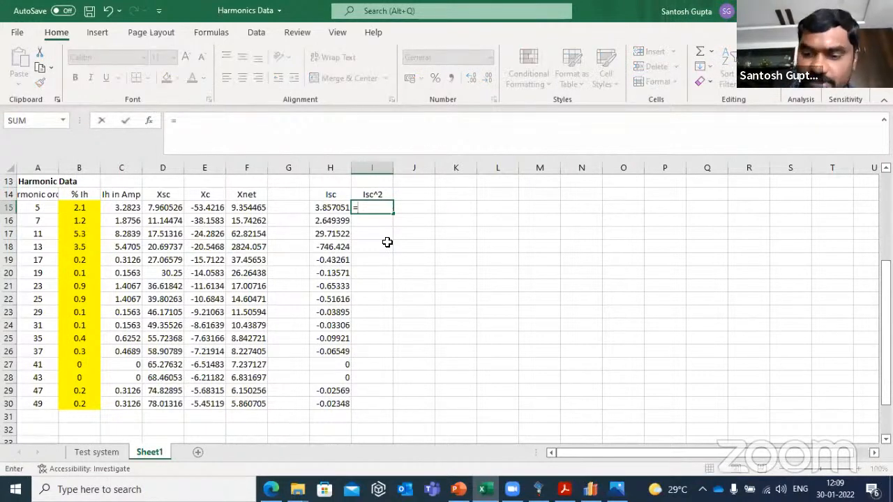
key(Left)
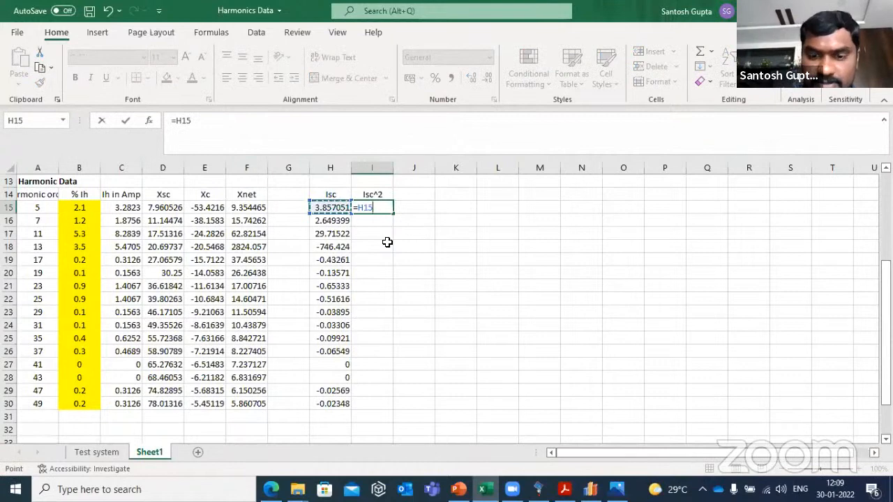
text(^2)
key(Return)
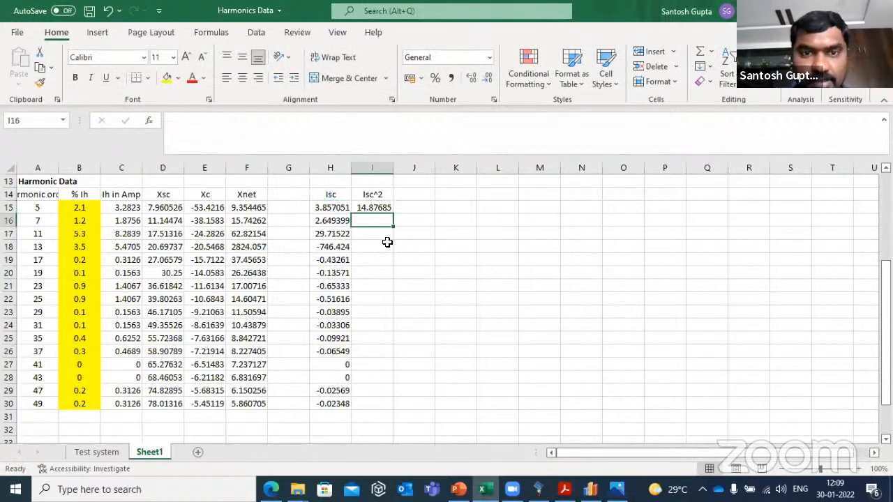
click(379, 207)
drag(392, 217, 376, 421)
click(390, 211)
scroll(350, 450, down, 1)
scroll(344, 419, up, 1)
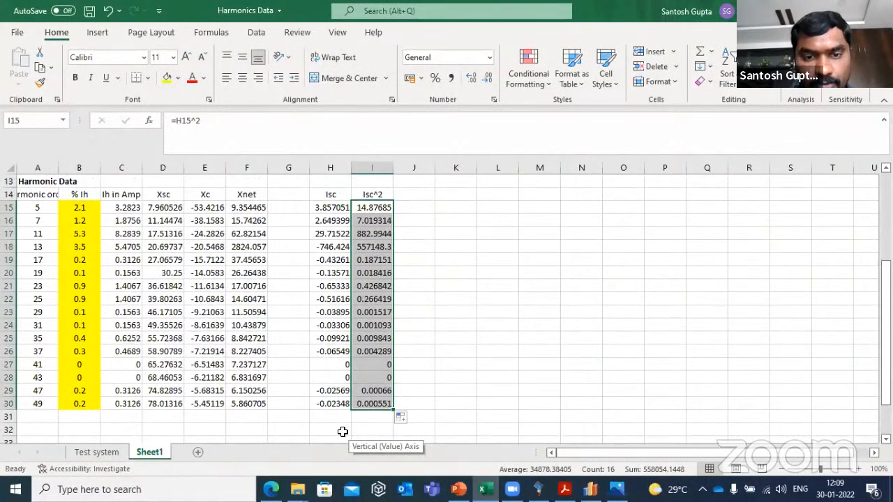
Label H32 as Ithd and calculate the total current distortion in I32 with the formula =SQRT(SUM(I15:I30))*100/B9
click(342, 431)
text(Ithd)
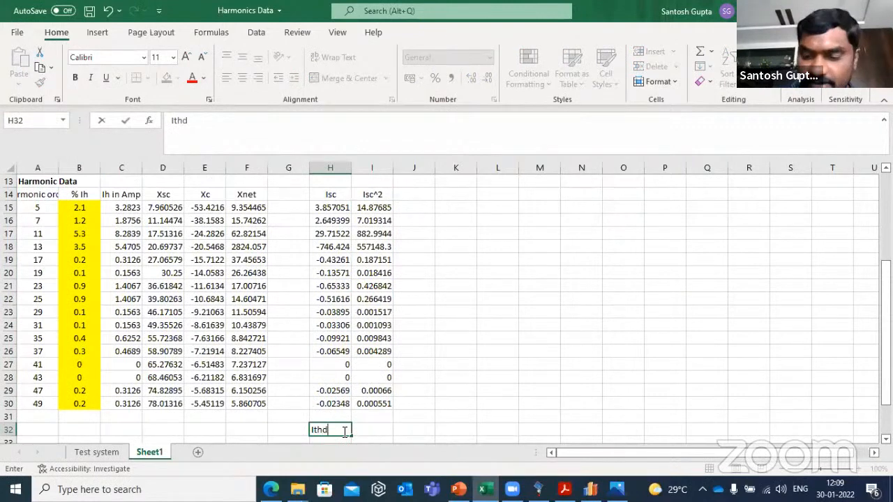
key(Tab)
text(=)
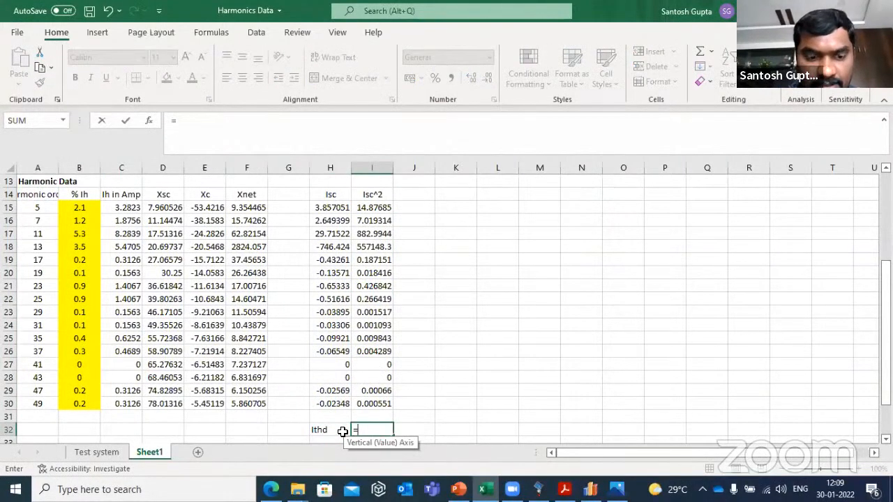
text(sqrt)
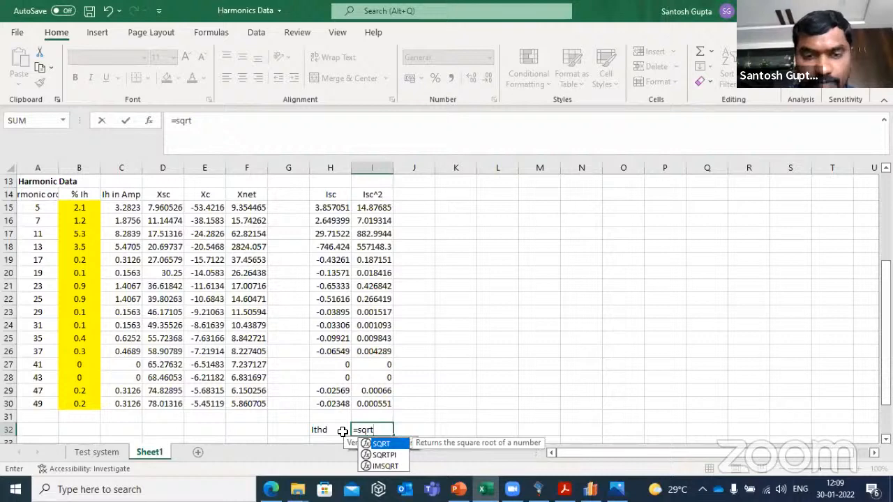
text((sum()
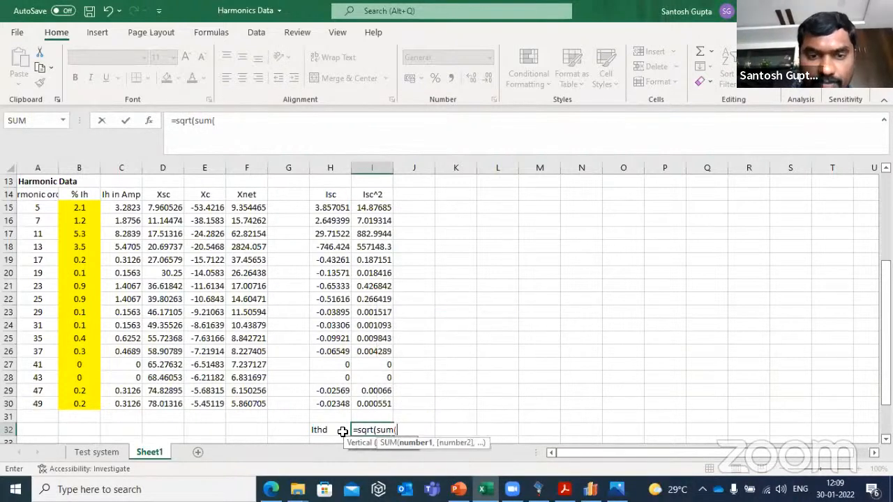
drag(390, 208, 371, 404)
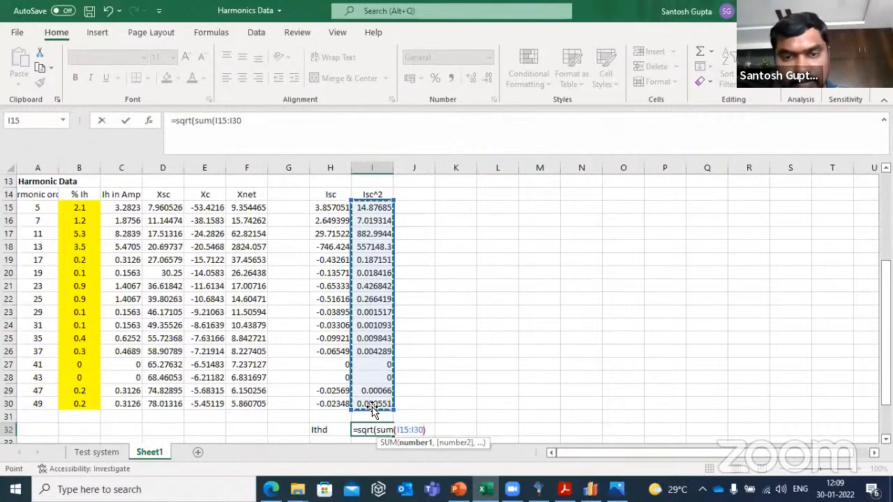
text()))
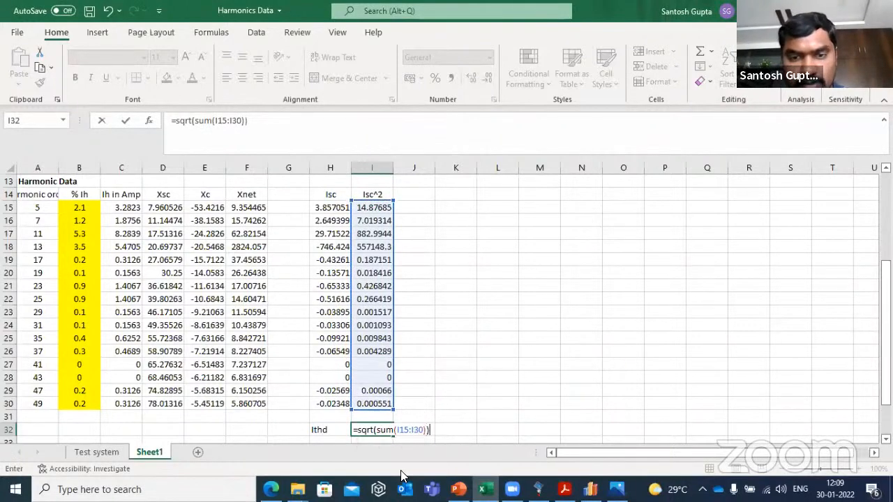
text(*100/)
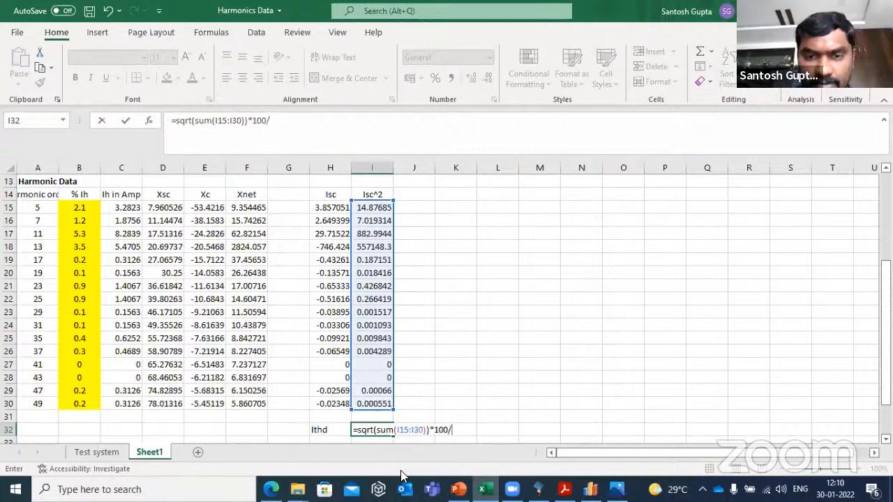
scroll(136, 273, up, 2)
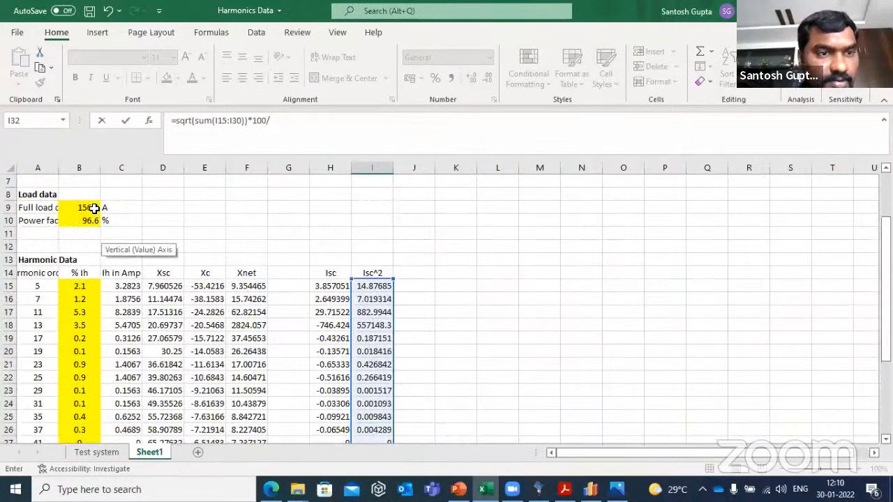
click(94, 208)
key(Return)
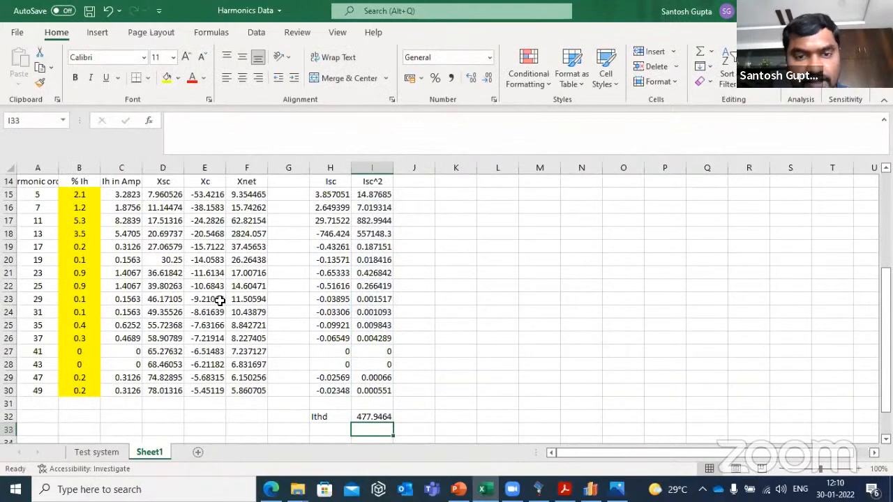
click(380, 417)
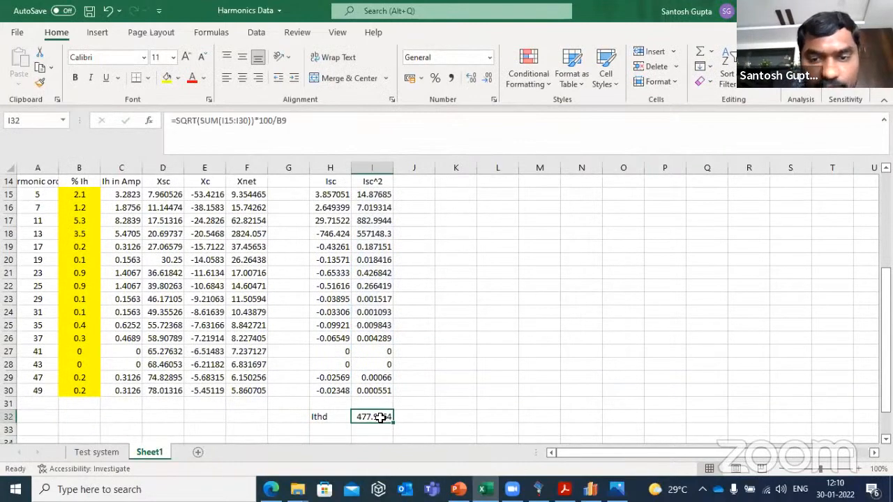
Switch to ETAP and set the 11th-order magnitude of the ABB TEST current source in the Harmonic Library to 5.3 %
click(538, 490)
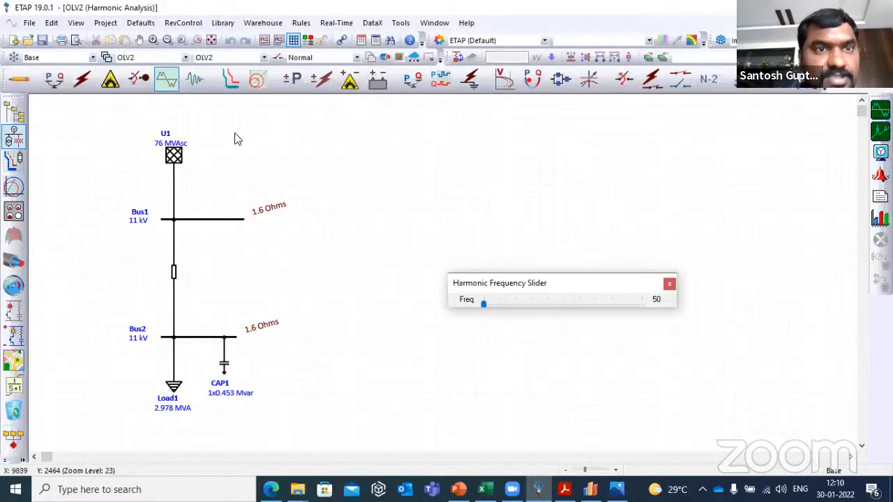
double_click(77, 5)
click(236, 90)
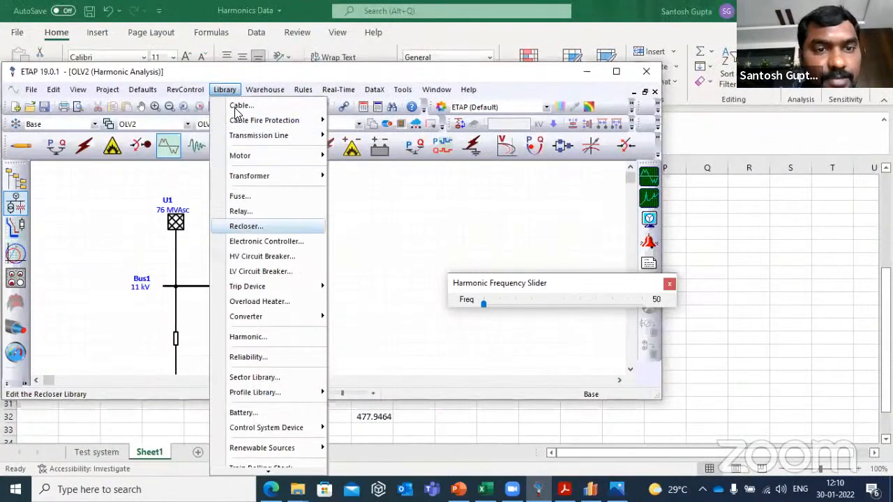
click(258, 336)
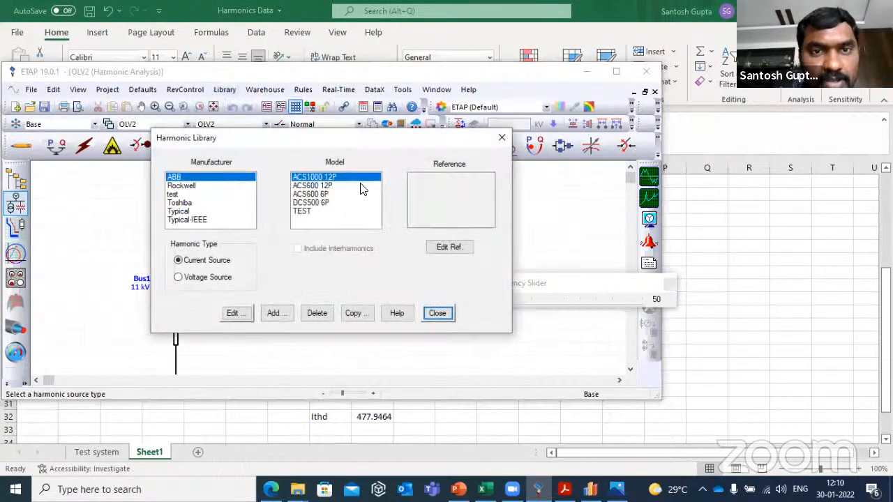
click(300, 211)
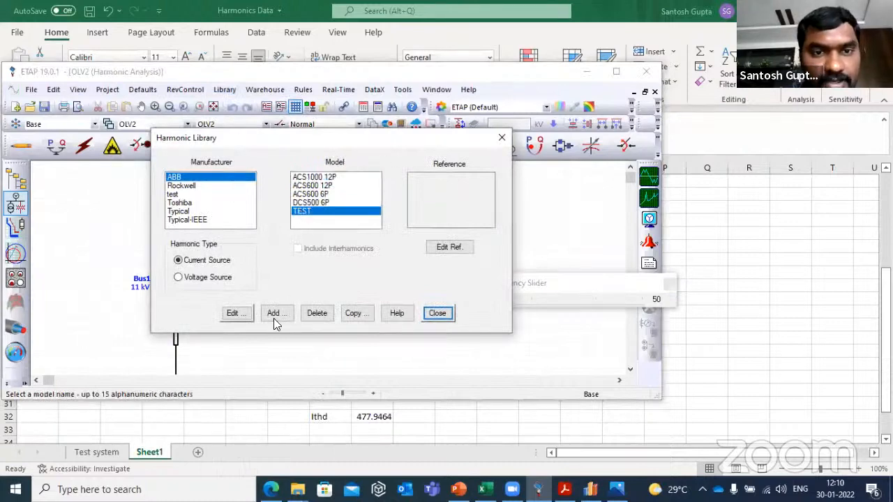
click(233, 313)
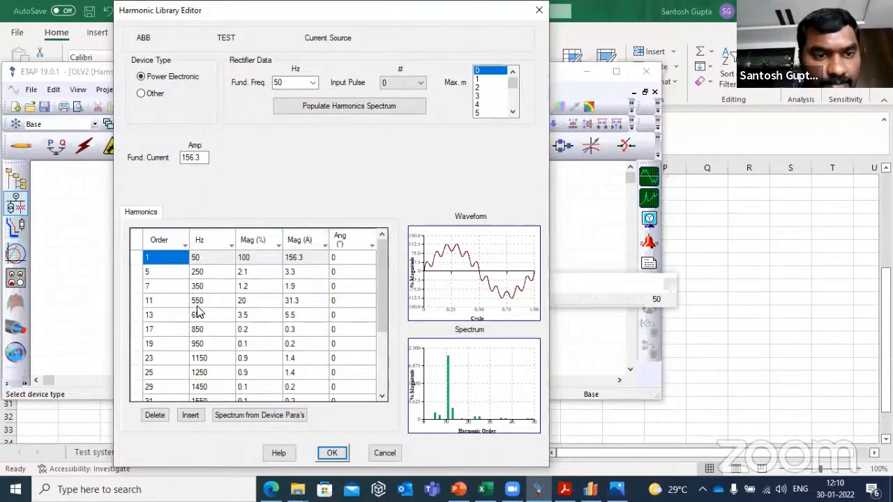
click(252, 307)
click(254, 301)
text(5.3)
click(332, 454)
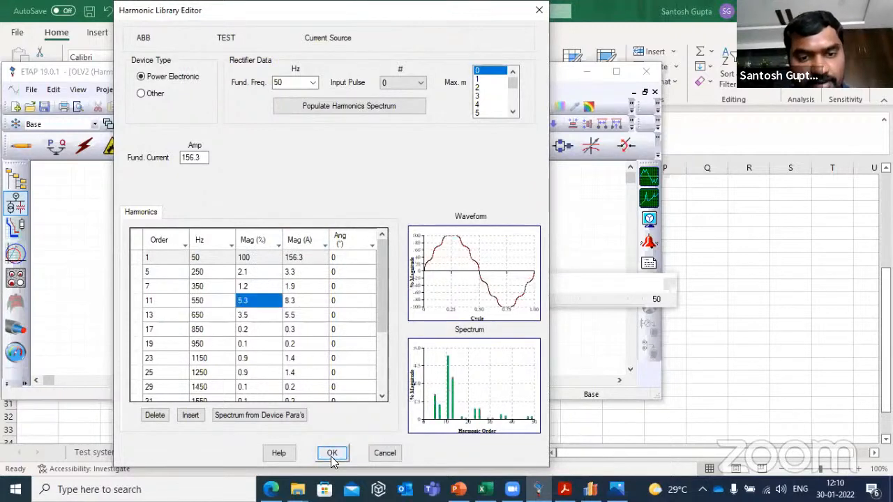
click(332, 452)
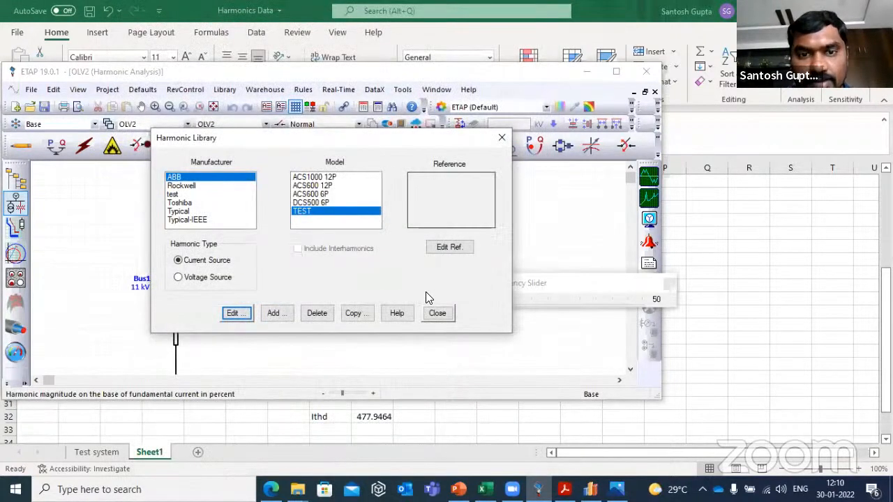
click(437, 313)
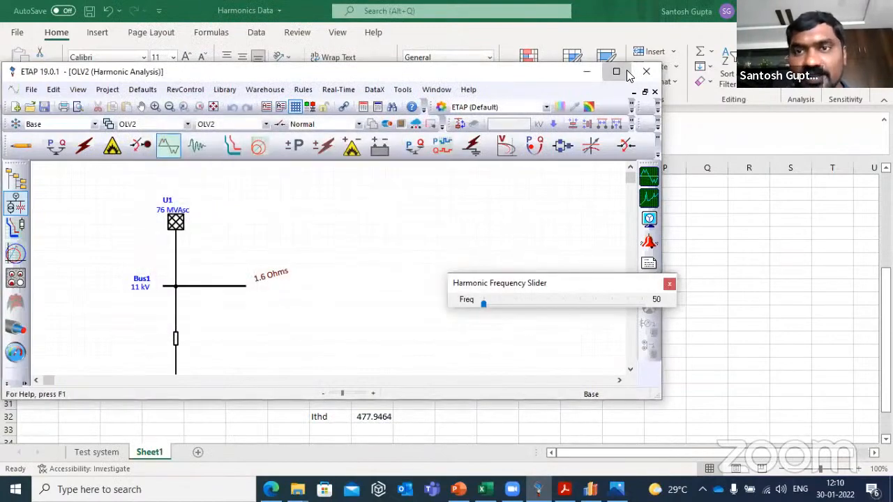
Maximize the ETAP window, rerun the harmonic load flow and dismiss its alert view to show the whole one-line diagram
click(626, 72)
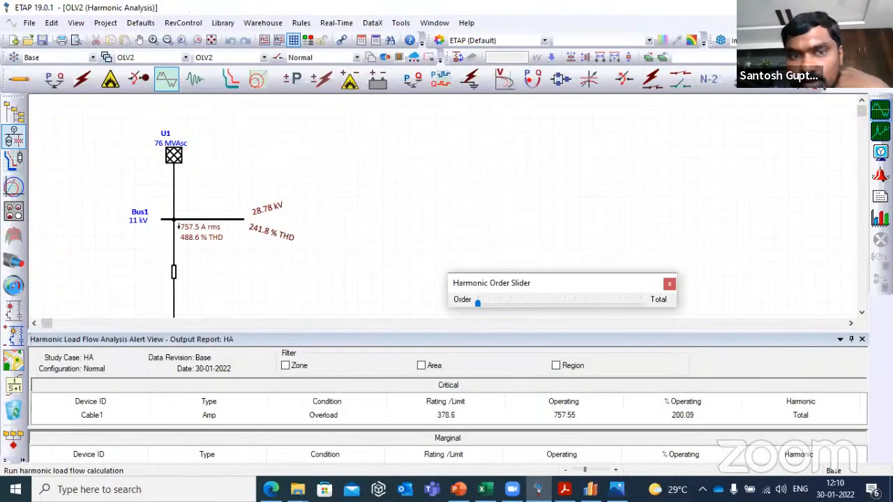
click(862, 340)
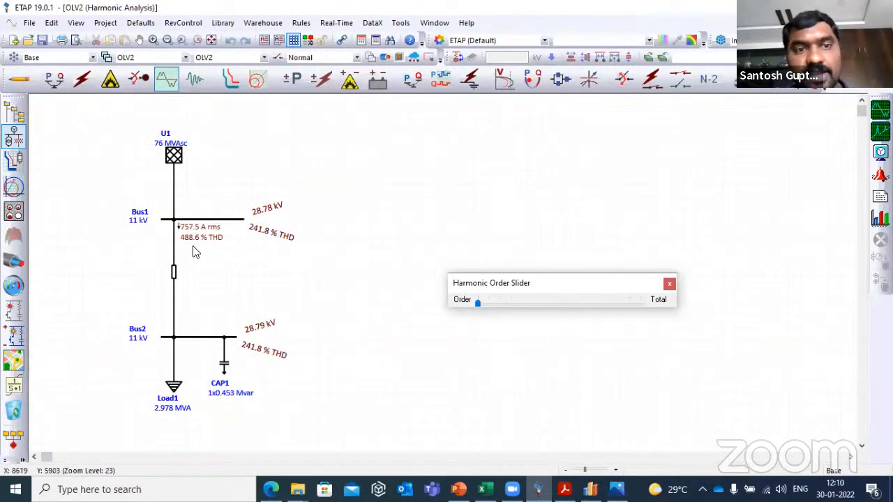
Return to the Excel workbook and enter the heading Vi in K14, level with the Isc headings
click(481, 489)
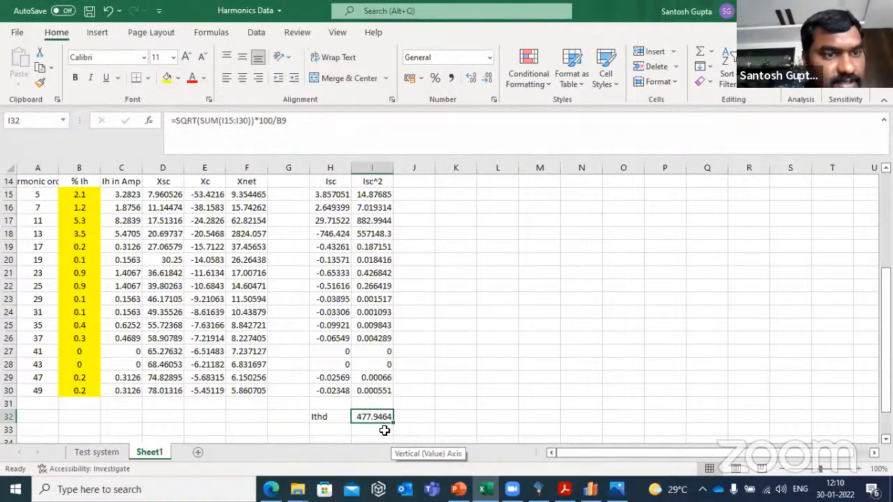
scroll(385, 430, up, 1)
scroll(385, 431, down, 1)
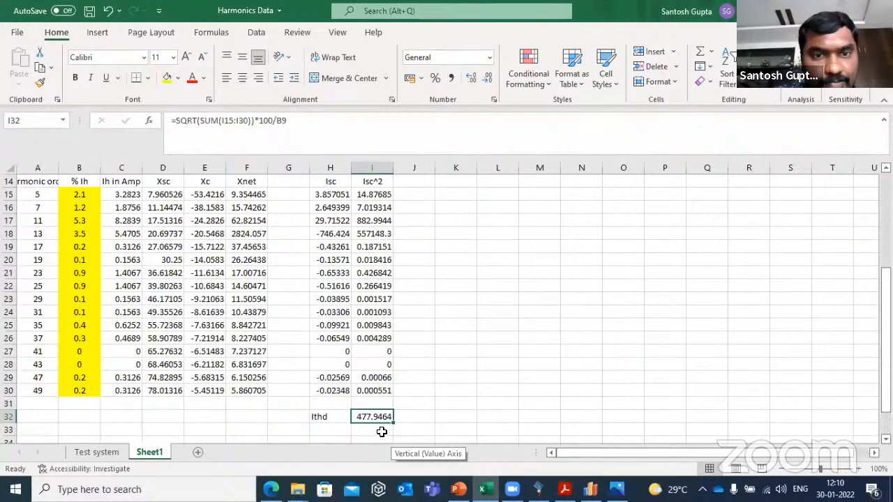
scroll(373, 369, up, 1)
scroll(332, 413, down, 1)
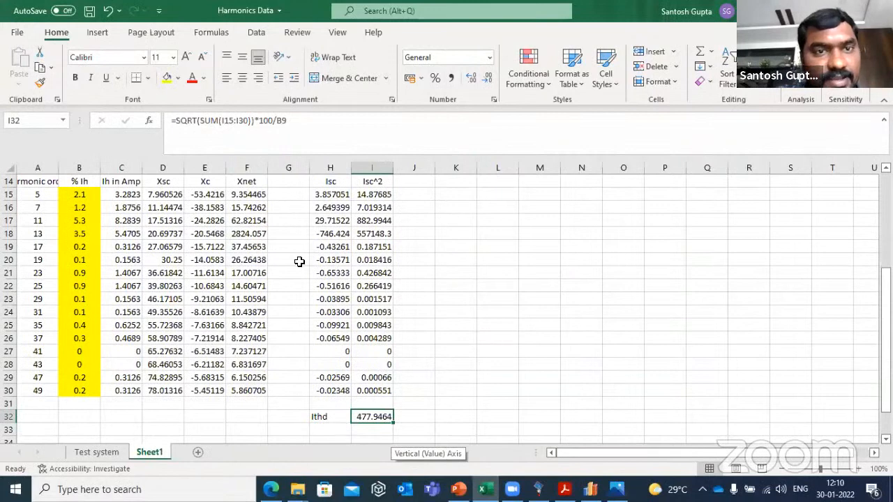
scroll(300, 257, up, 1)
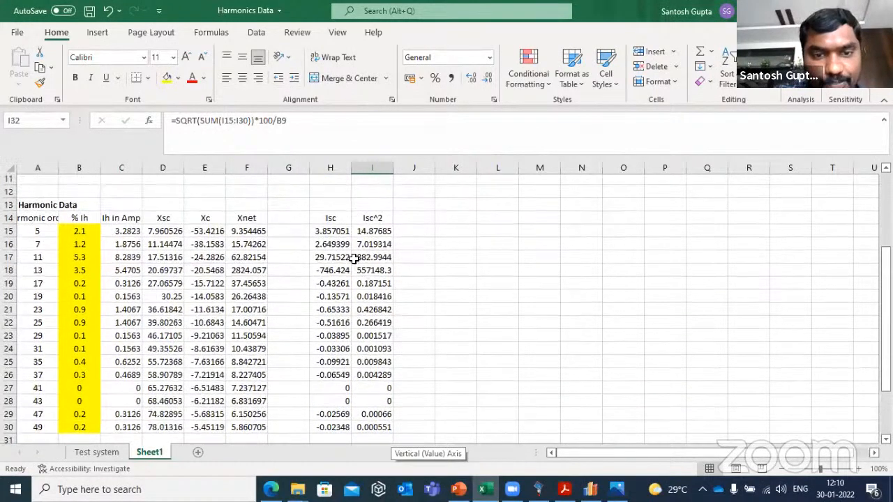
click(454, 222)
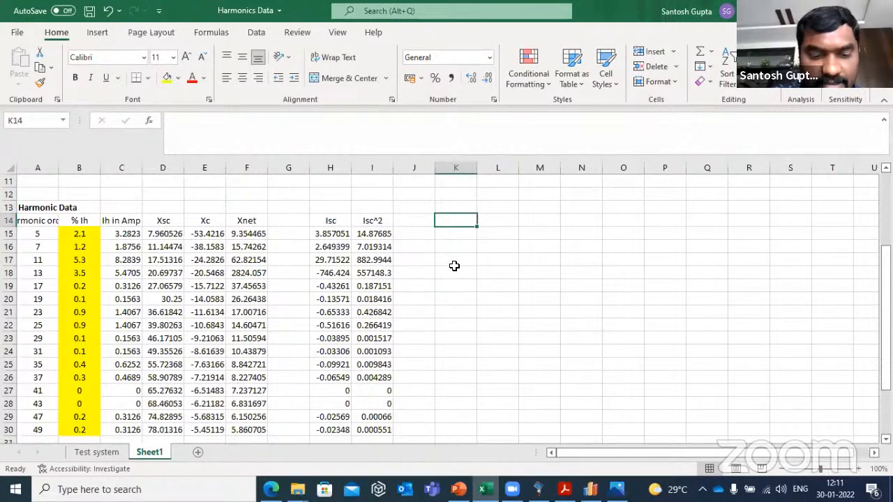
text(Vi)
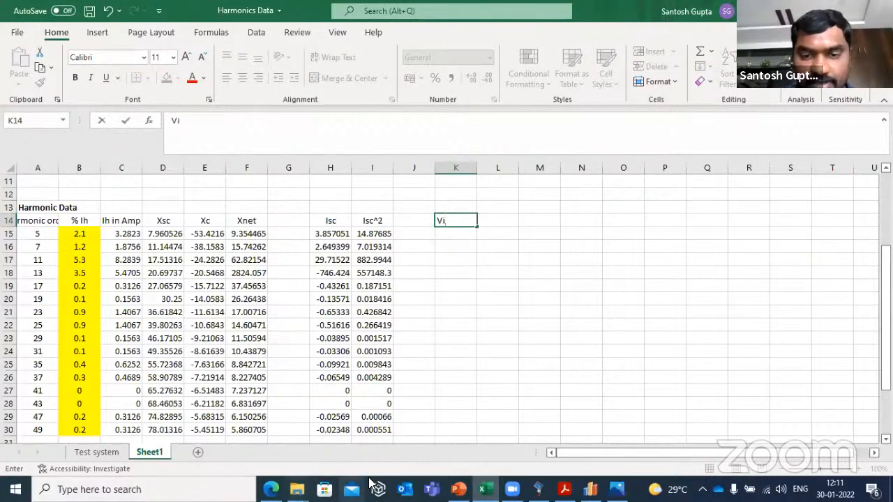
Open the Voltage Cal.JPG image from the Support Files folder and examine its parallel-circuit voltage formula alongside the ETAP one-line diagram
mouse_move(297, 490)
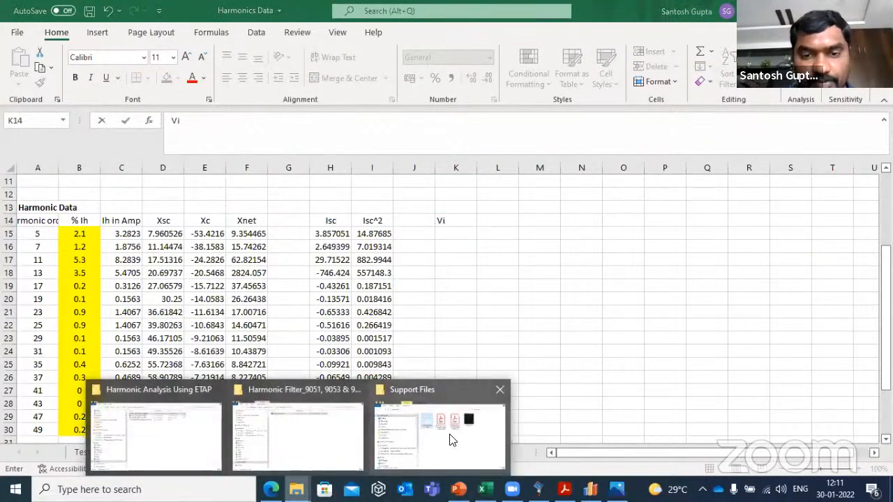
click(454, 467)
double_click(604, 181)
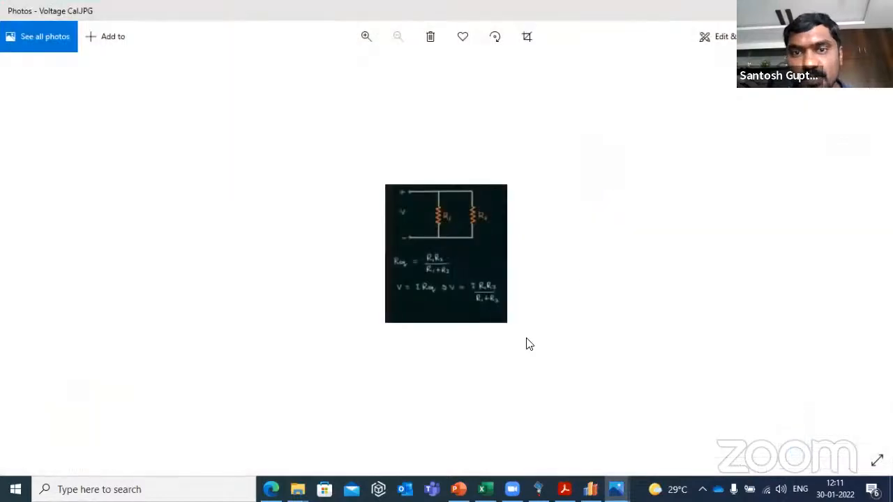
scroll(421, 264, up, 3)
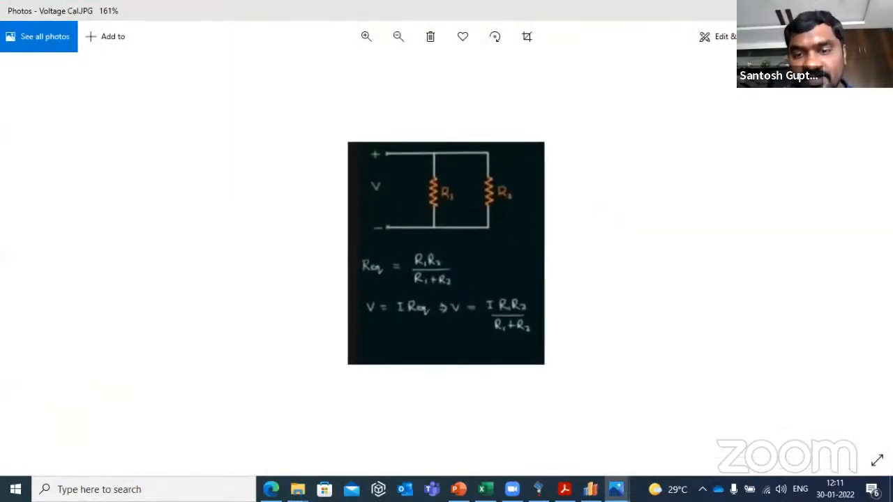
click(538, 489)
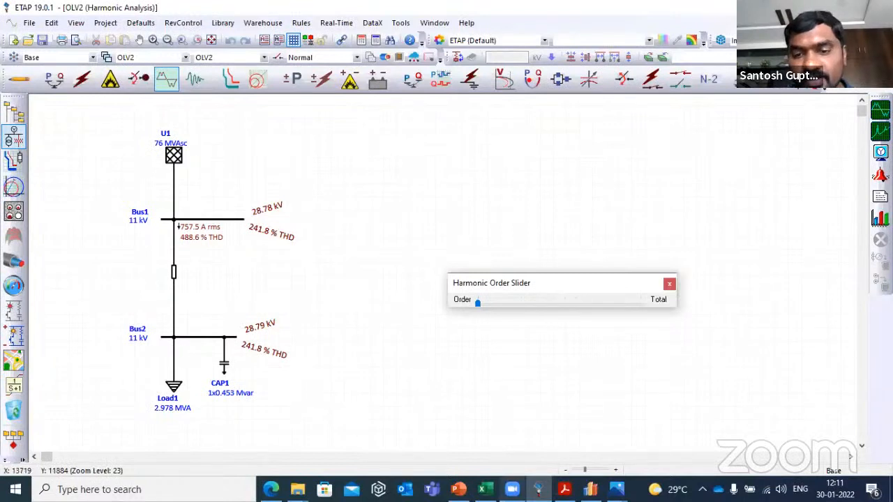
click(538, 490)
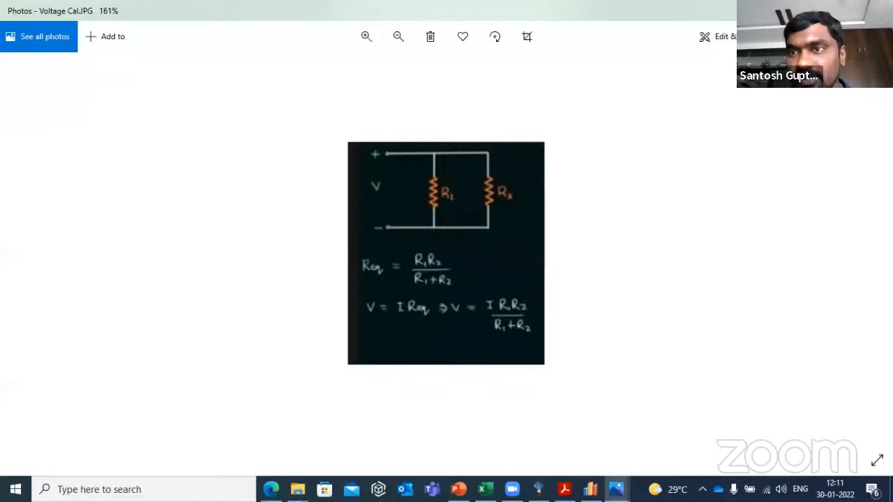
Return to the Excel workbook, confirm the Vi heading and start the K15 formula with =C15*
click(817, 10)
click(538, 490)
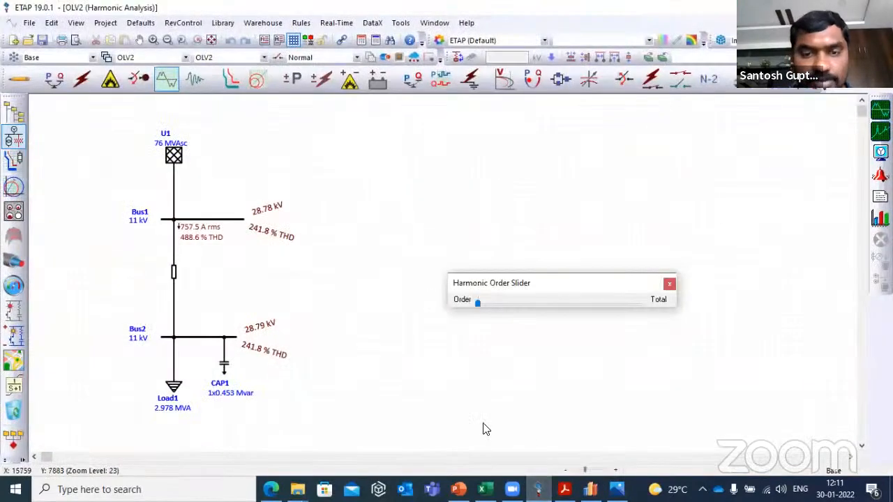
click(482, 490)
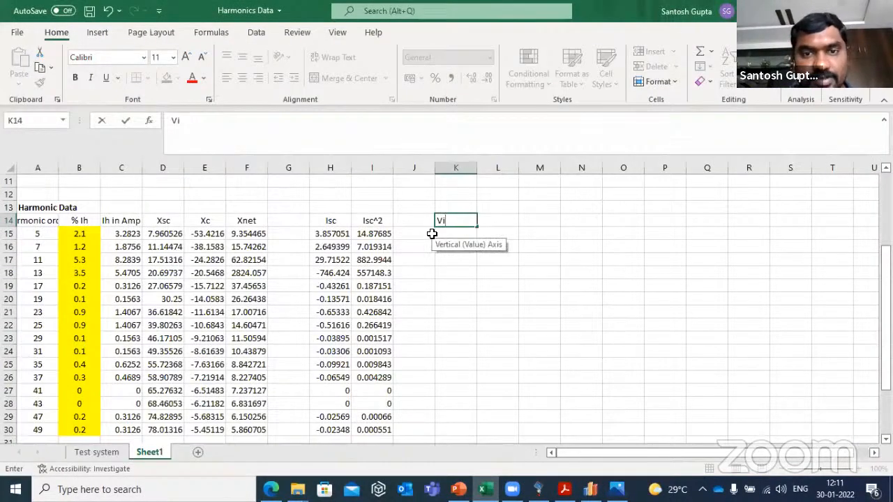
key(Return)
text(=)
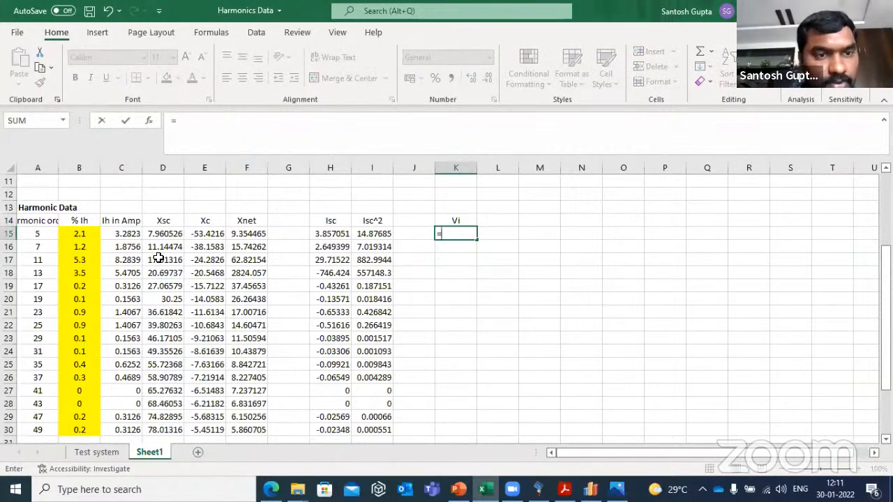
click(132, 233)
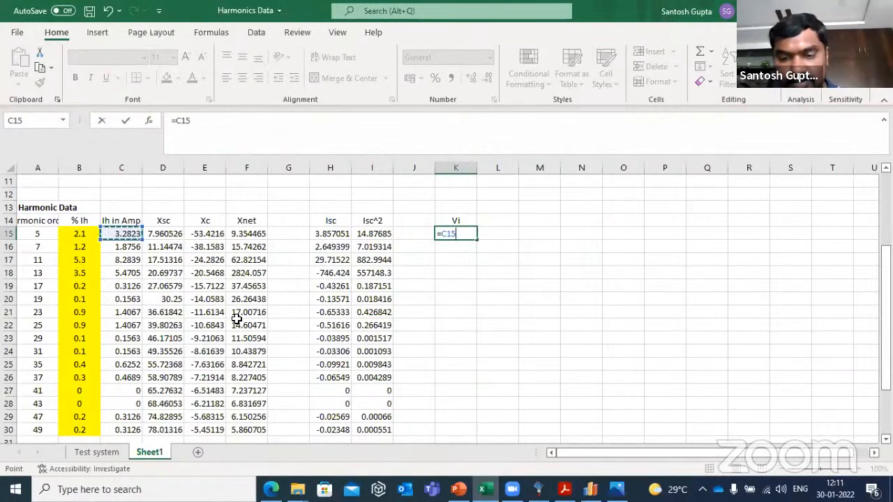
text(*)
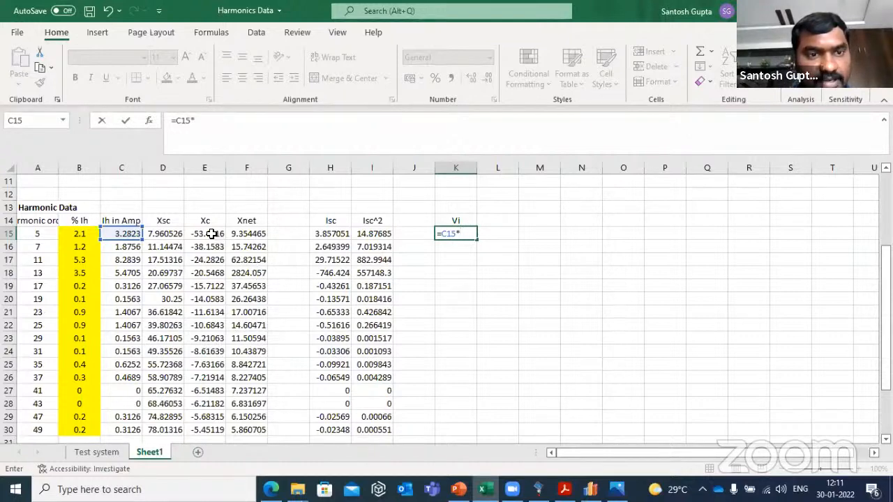
click(211, 233)
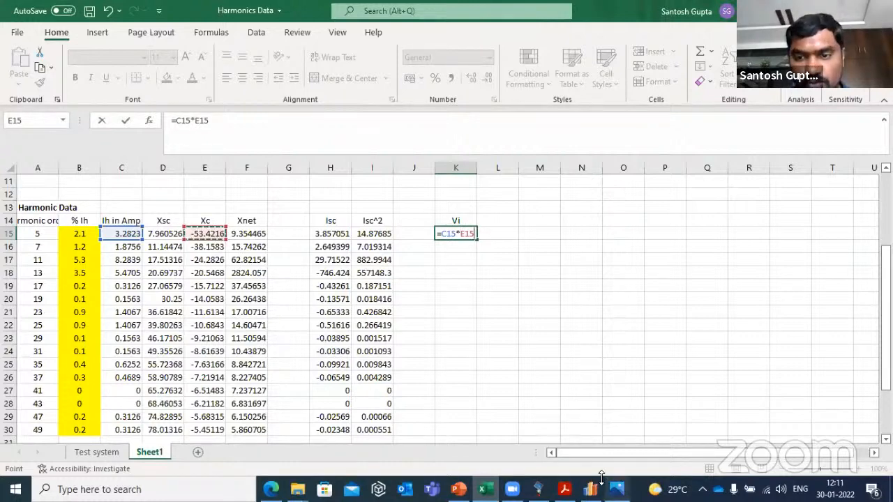
key(BackSpace)
key(BackSpace)
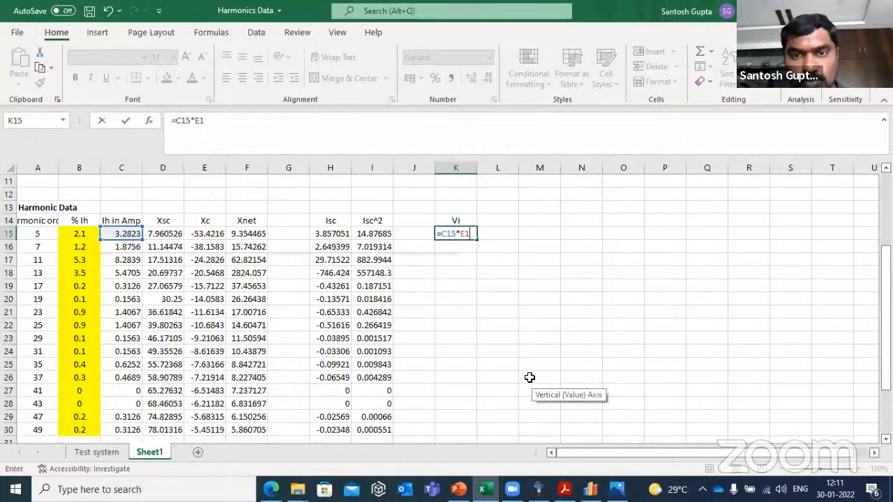
key(BackSpace)
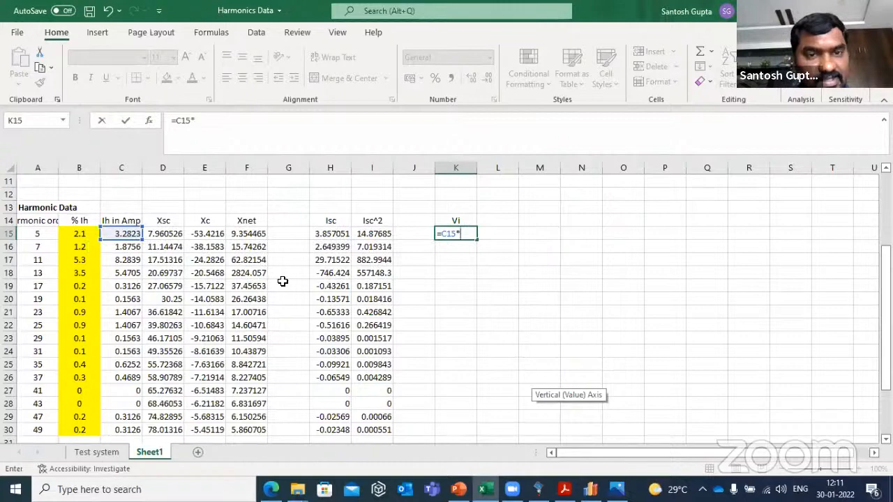
Check the Current Division rule image and reopen Voltage Cal from the Support Files folder to review its parallel-resistance voltage formula
click(617, 489)
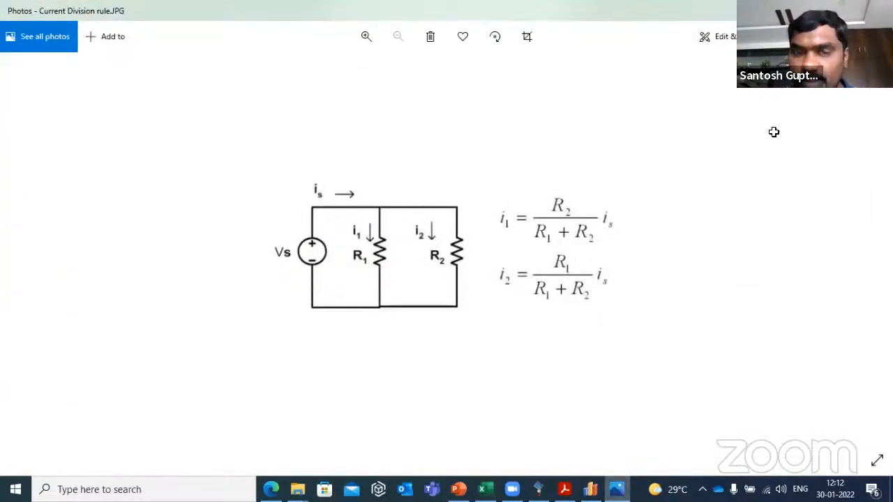
key(alt+F4)
mouse_move(297, 489)
click(411, 444)
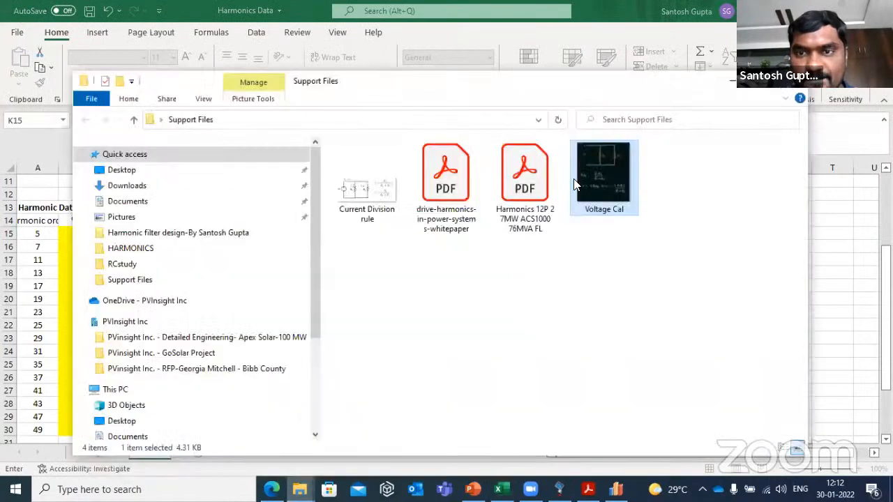
double_click(585, 179)
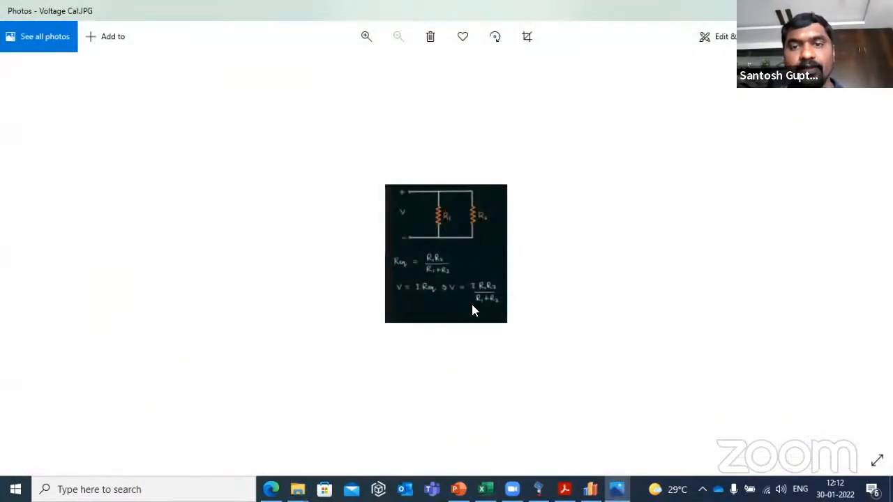
scroll(472, 303, up, 3)
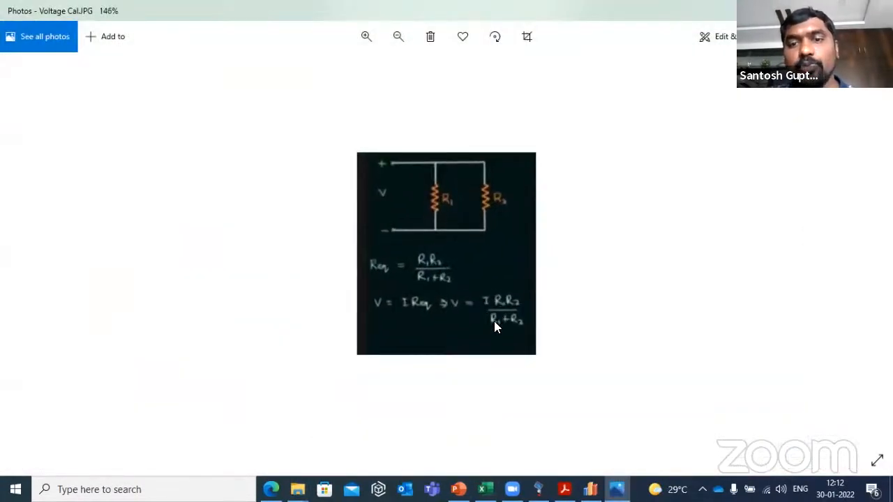
key(alt+F4)
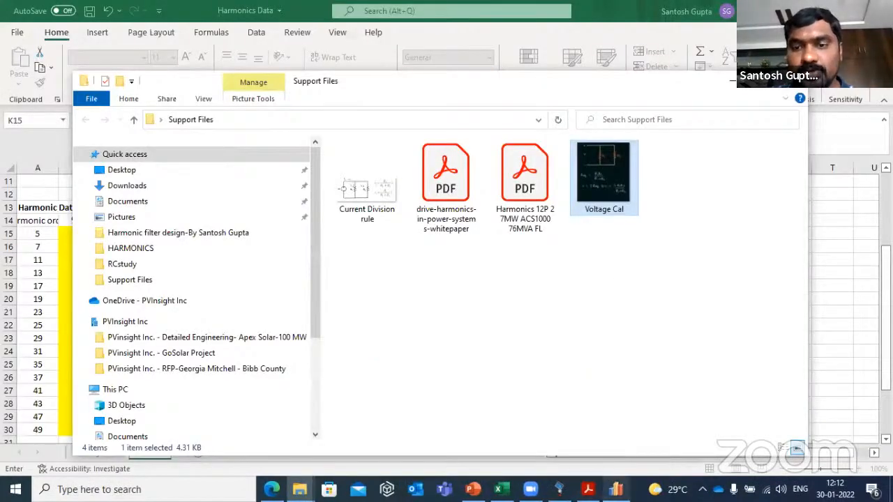
Return to the Excel workbook, complete the Vi formula in K15 as =C15*F15 and fill it down to K30
click(588, 489)
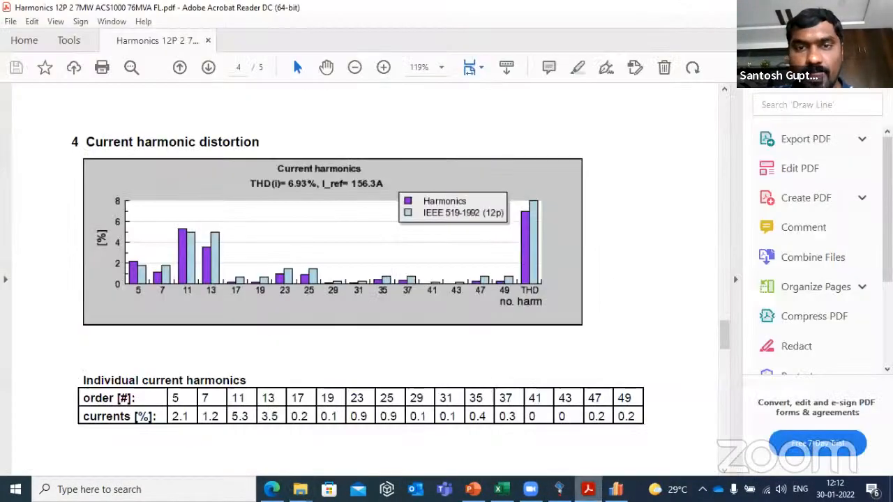
click(560, 489)
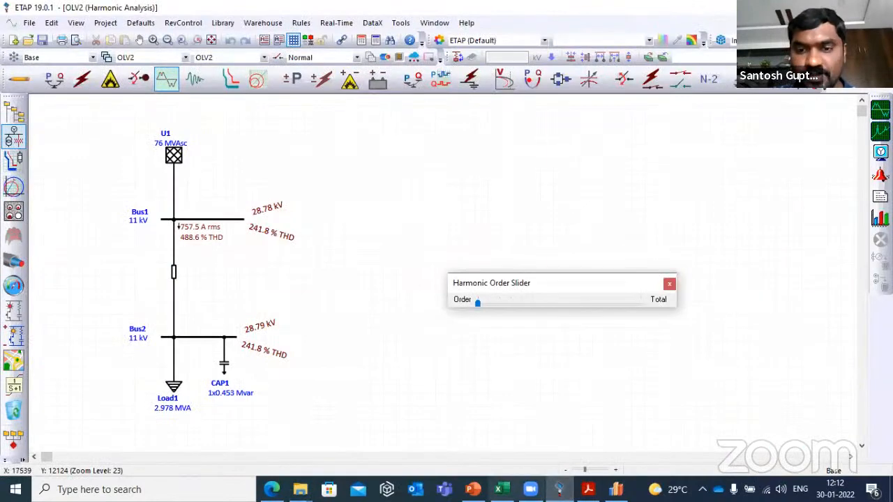
click(502, 489)
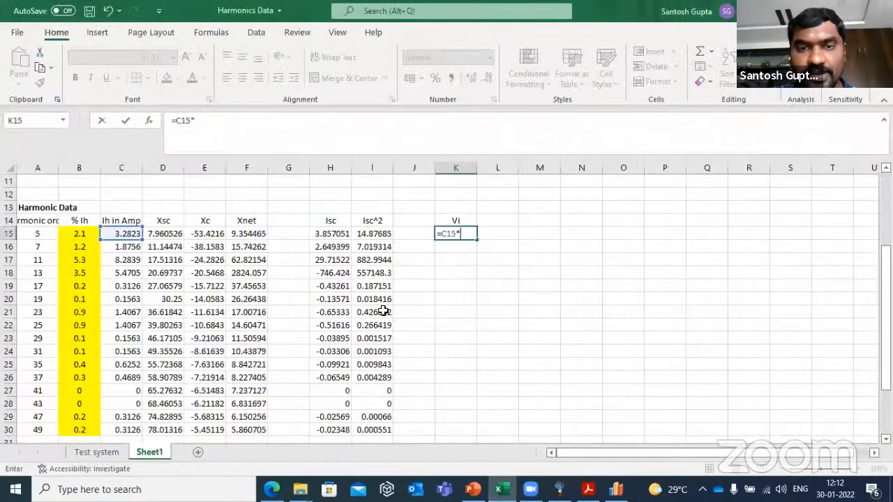
text(=C15*)
click(243, 233)
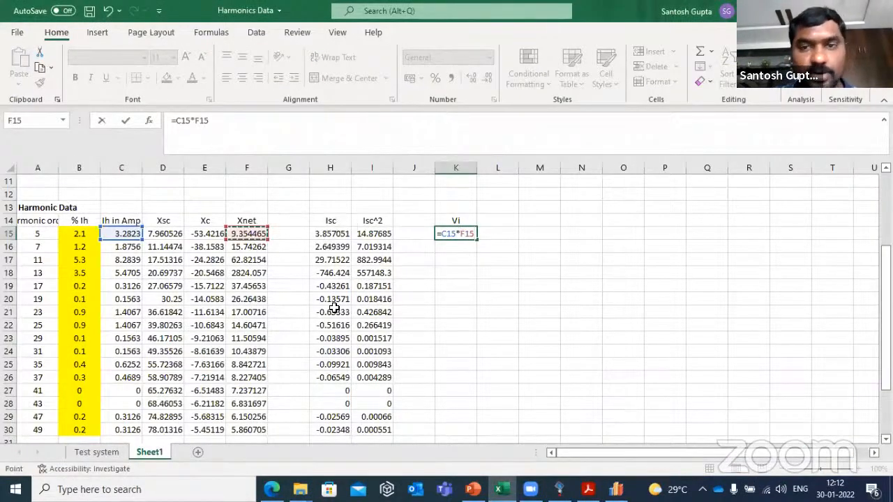
key(Return)
click(468, 236)
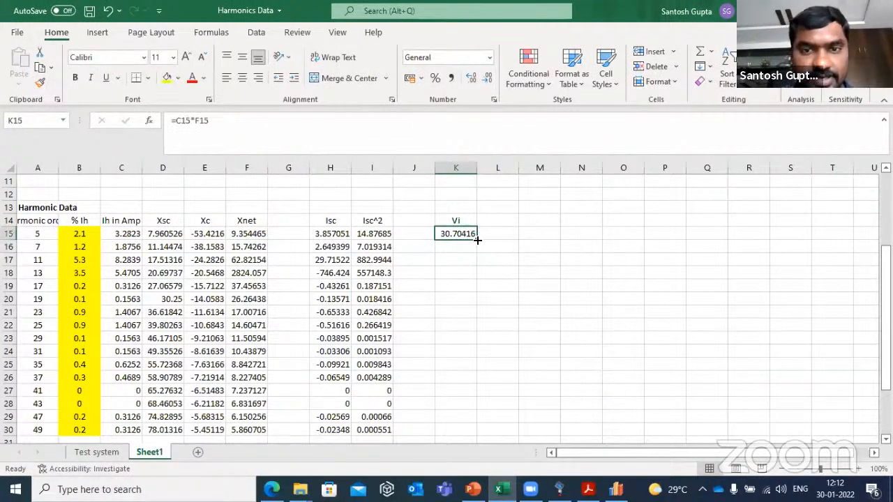
drag(477, 239, 480, 436)
Add a Vi^2 column headed in L14, with =K15^2 in L15 filled down to L30
click(491, 219)
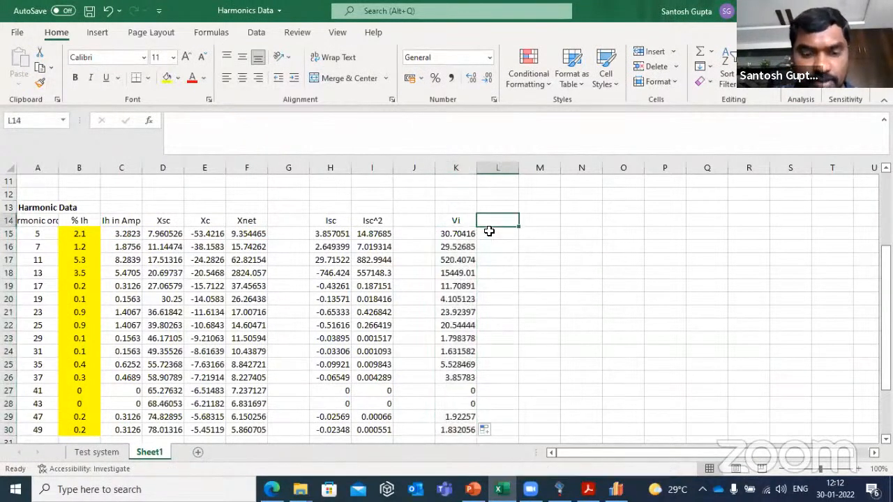
text(Vi^2)
key(Return)
text(=)
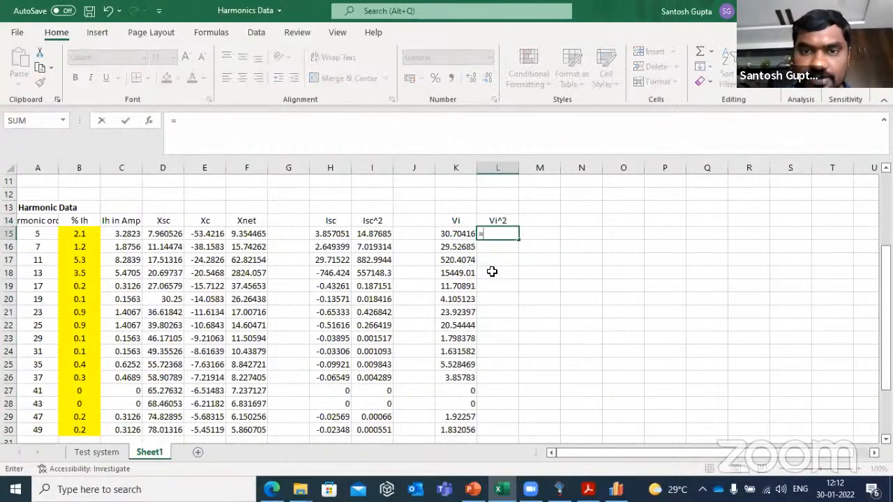
click(455, 232)
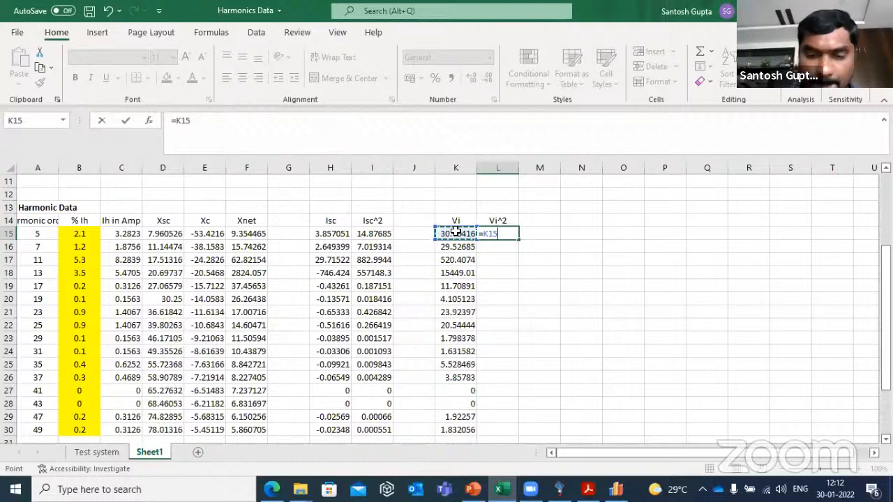
text(^2)
key(Return)
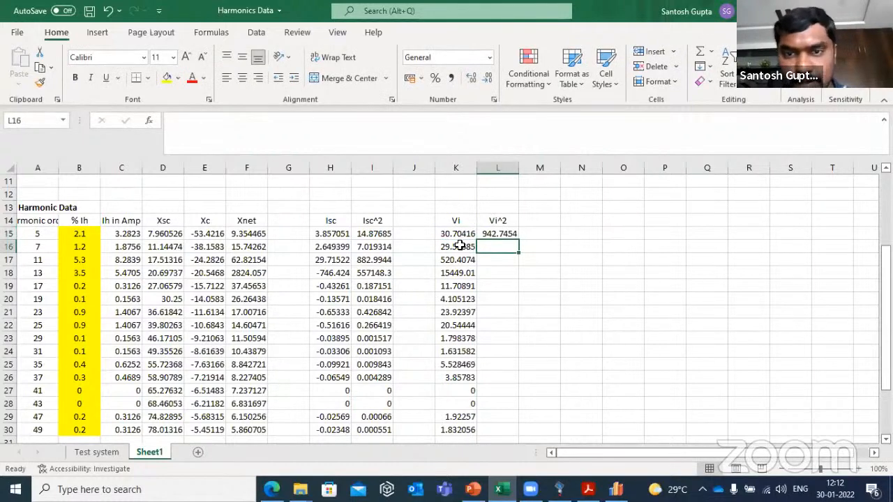
scroll(499, 206, down, 1)
click(506, 194)
drag(518, 200, 517, 394)
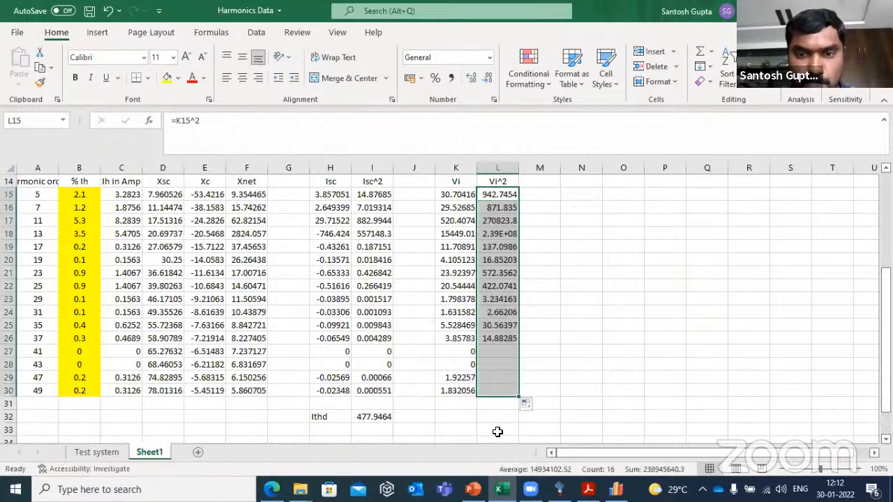
Enter the label Vthd in K32, level with the Ithd result
click(464, 417)
text(Vthd)
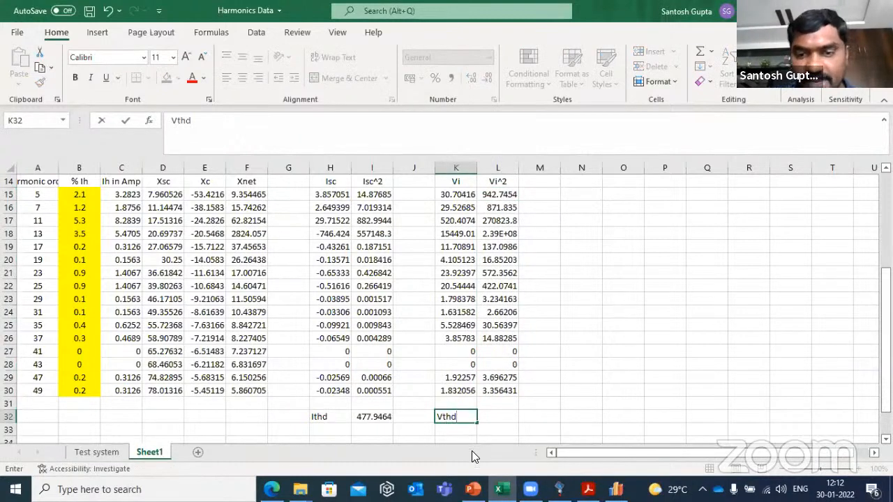
key(Tab)
Calculate the voltage distortion in L32 with =SQRT(SUM(L15:L30))/11000/SQRT(3)
text(=)
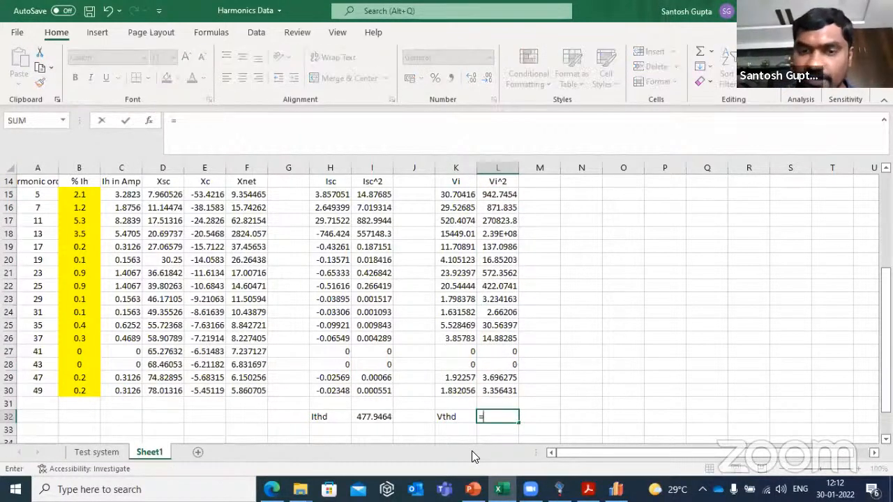
text(s)
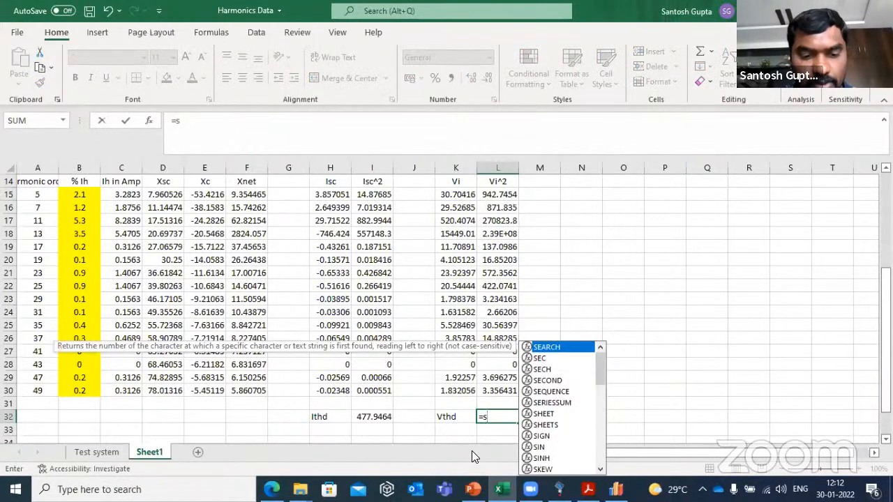
text(qrt(sum()
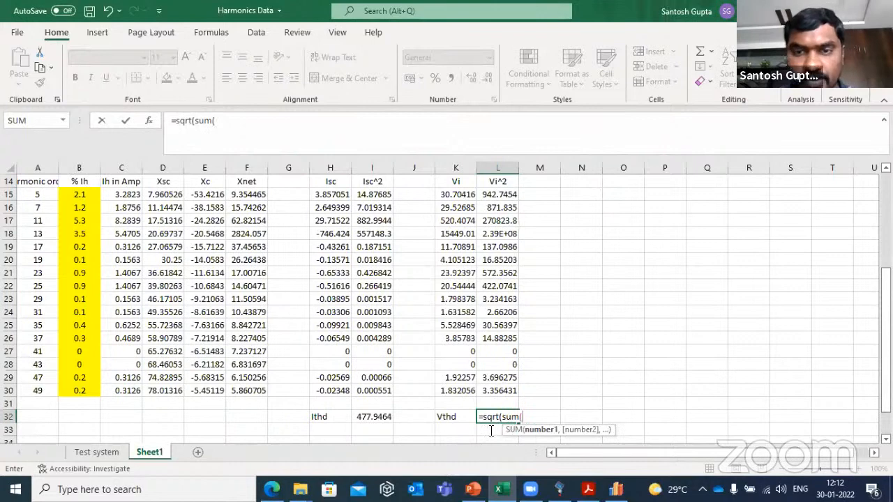
scroll(499, 227, up, 1)
drag(499, 234, 515, 402)
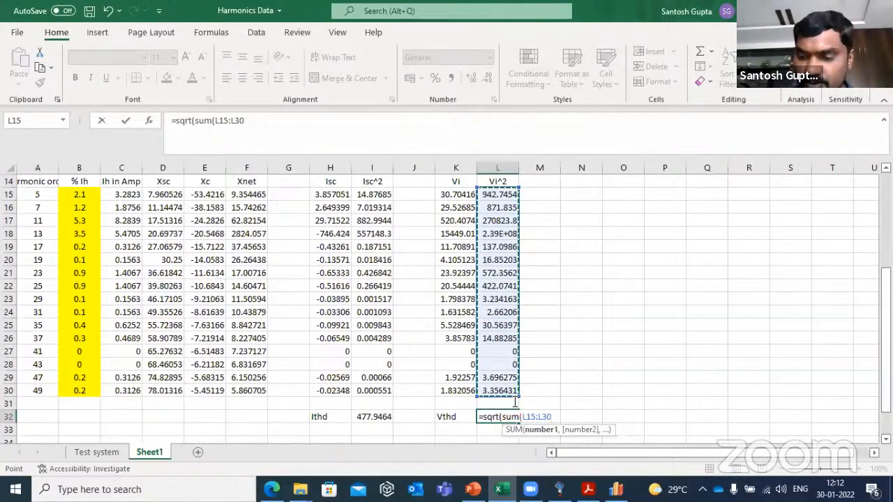
text())
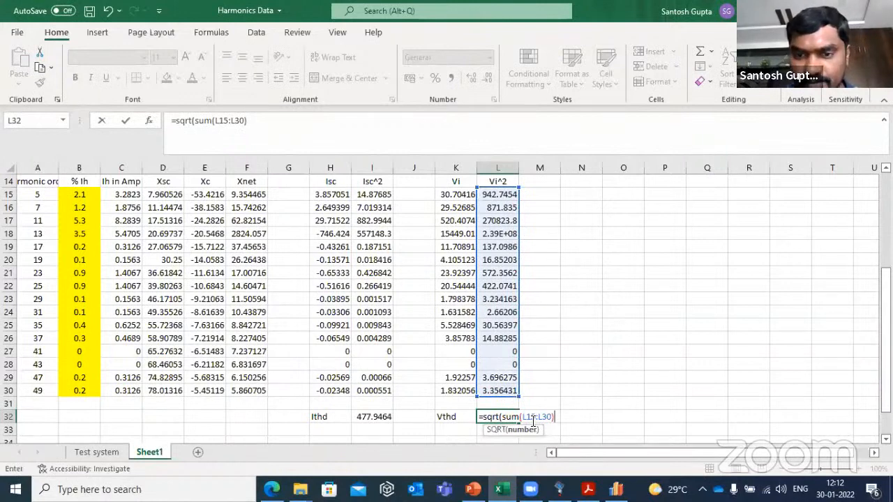
text()/)
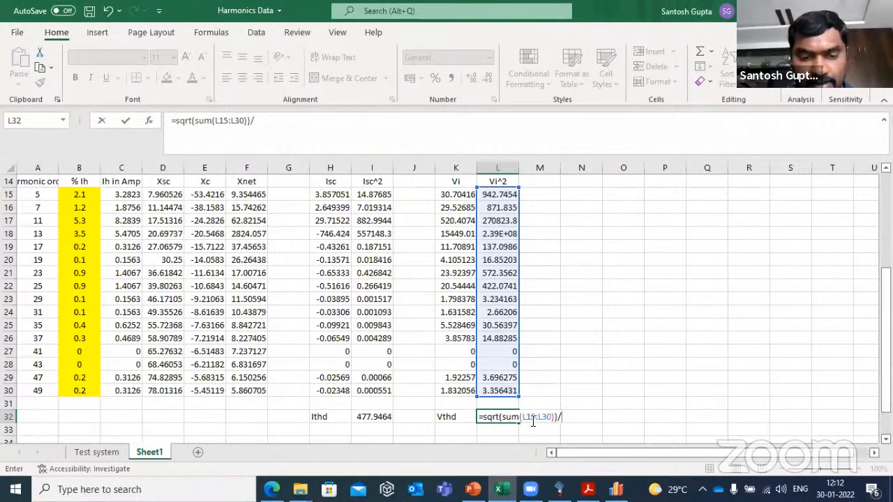
text(1)
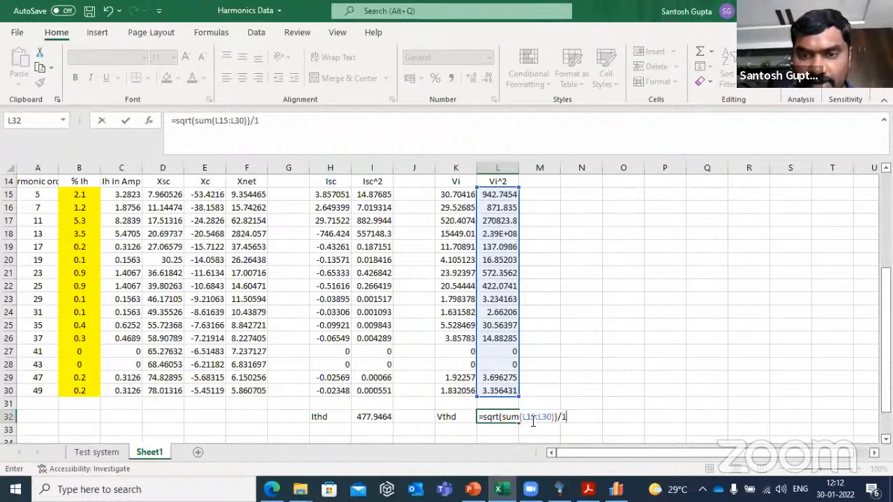
text(1000/)
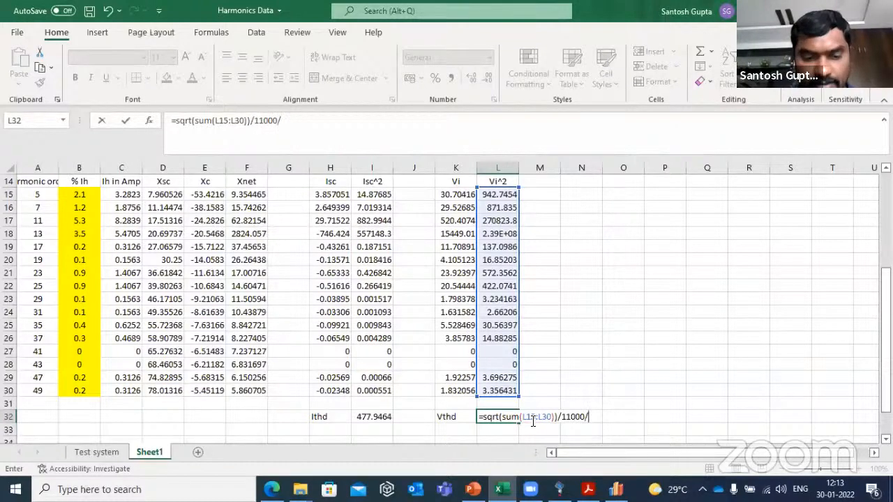
text(sqrt(3))
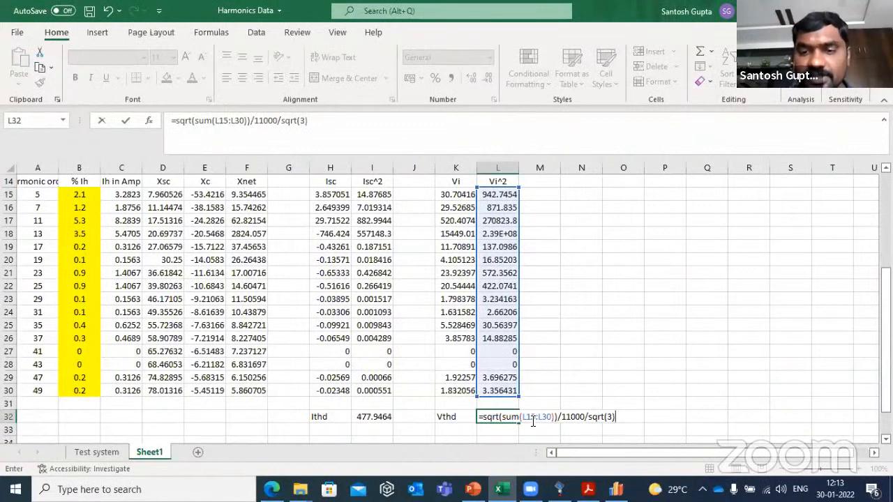
key(Return)
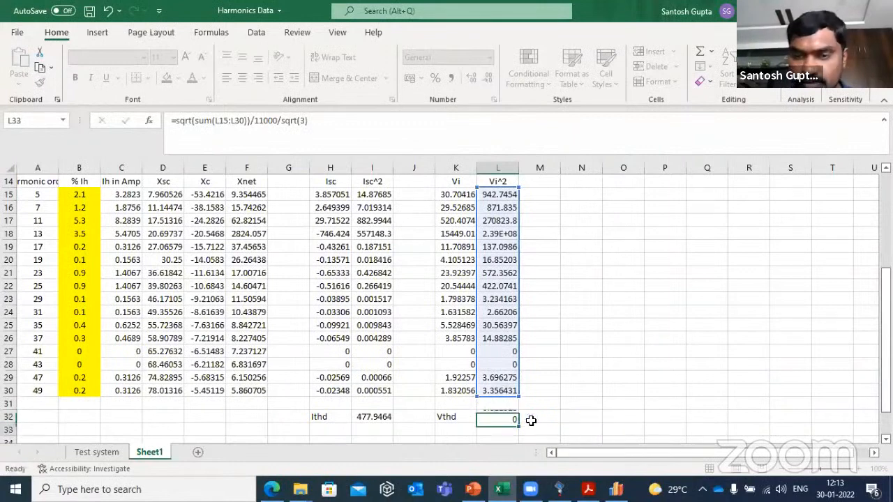
click(507, 418)
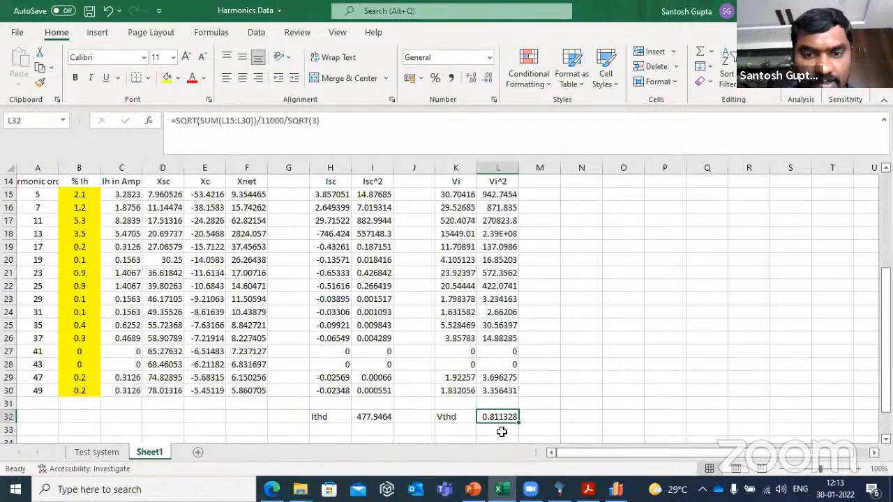
Correct the Vthd formula in L32 to =SQRT(SUM(L15:L30))*100/(11000/SQRT(3)) so it gives a percentage of phase voltage
click(259, 120)
text(()
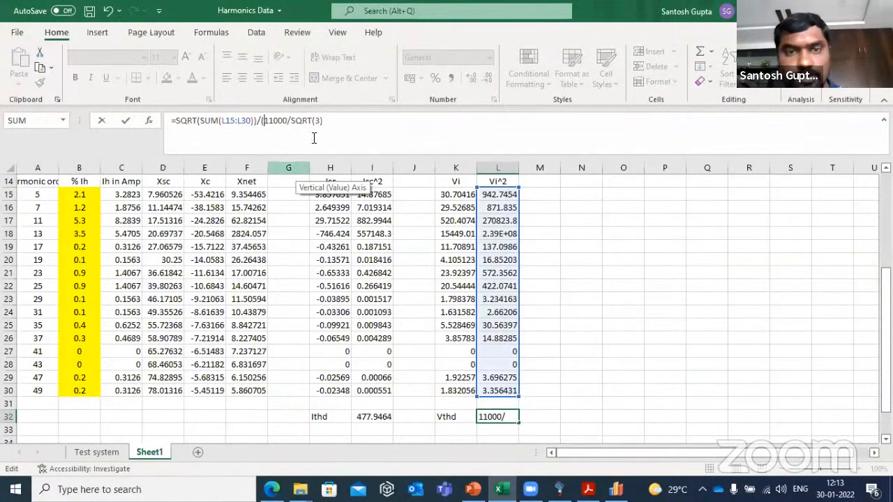
click(331, 123)
text()))
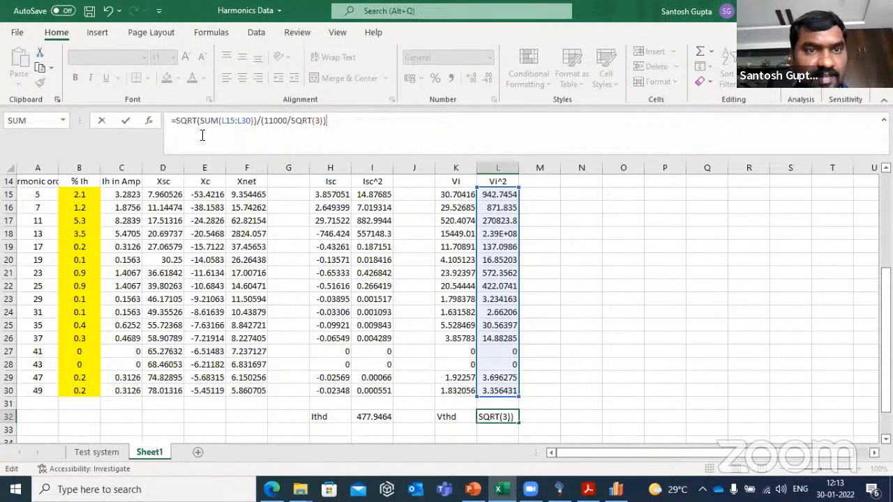
click(259, 121)
text(*100)
key(Return)
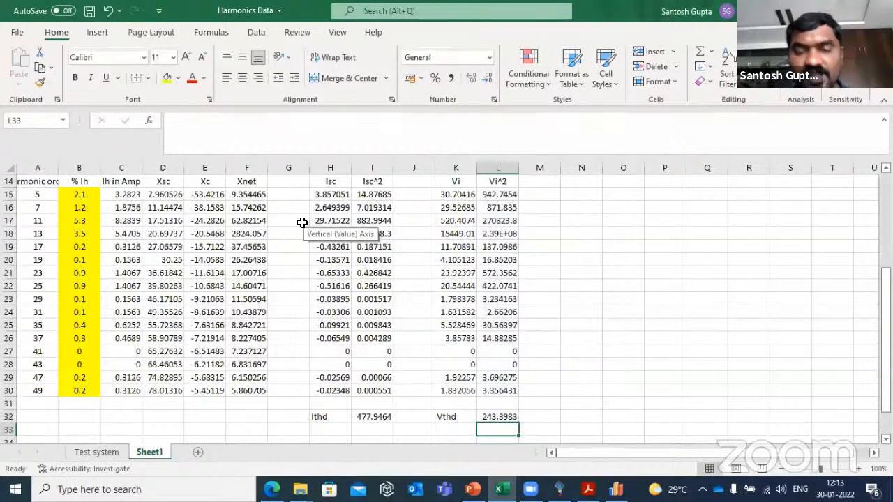
click(480, 417)
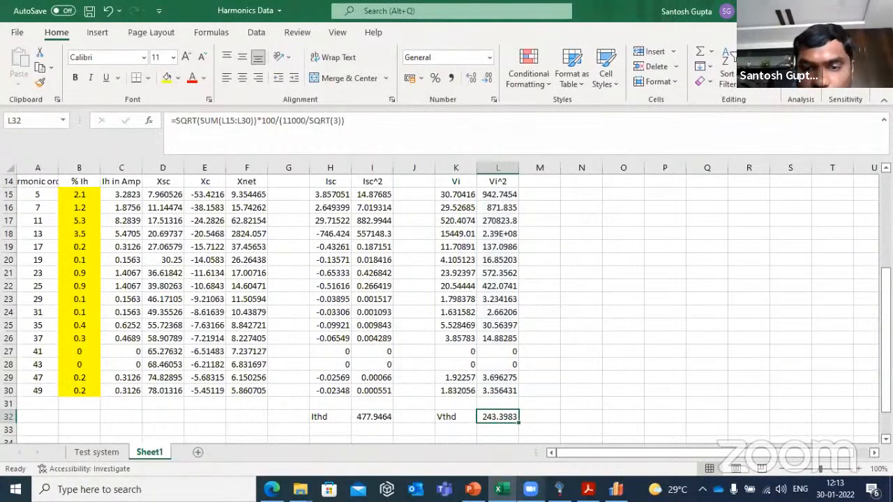
Switch to ETAP and examine the bus voltages and branch current for harmonic orders from 5 up to 11
click(559, 489)
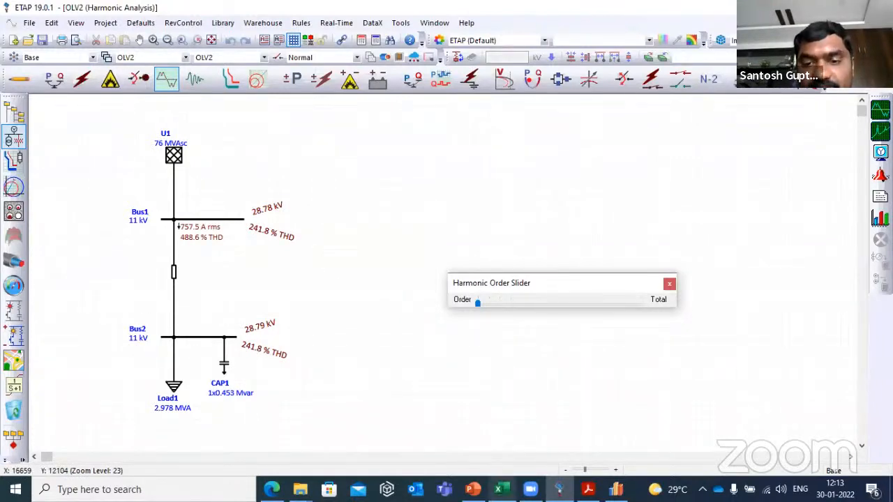
click(498, 489)
click(498, 489)
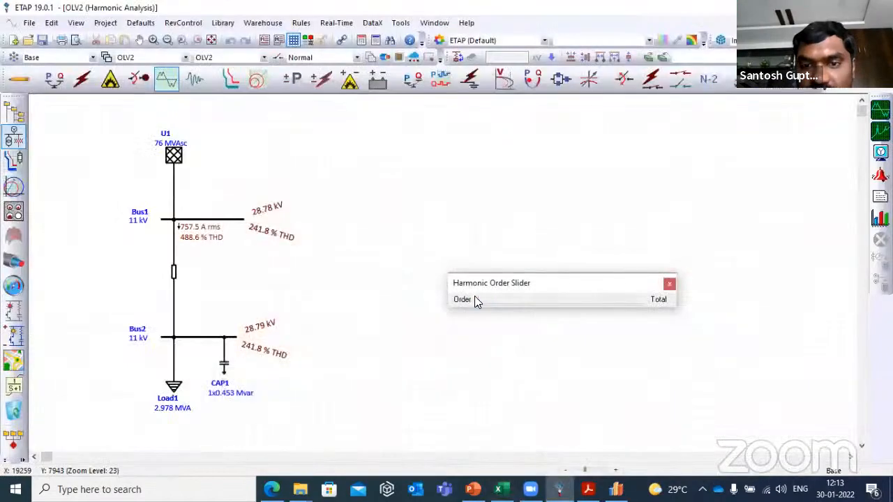
drag(484, 304, 510, 305)
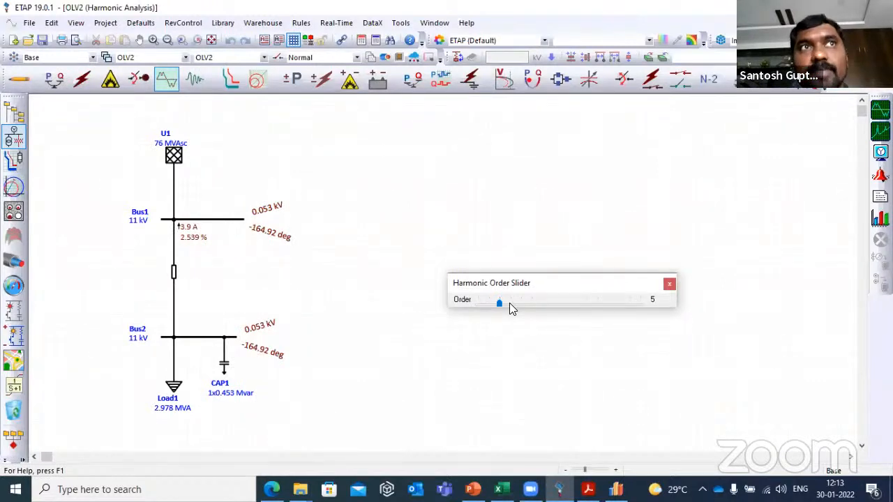
click(510, 305)
drag(519, 303, 523, 303)
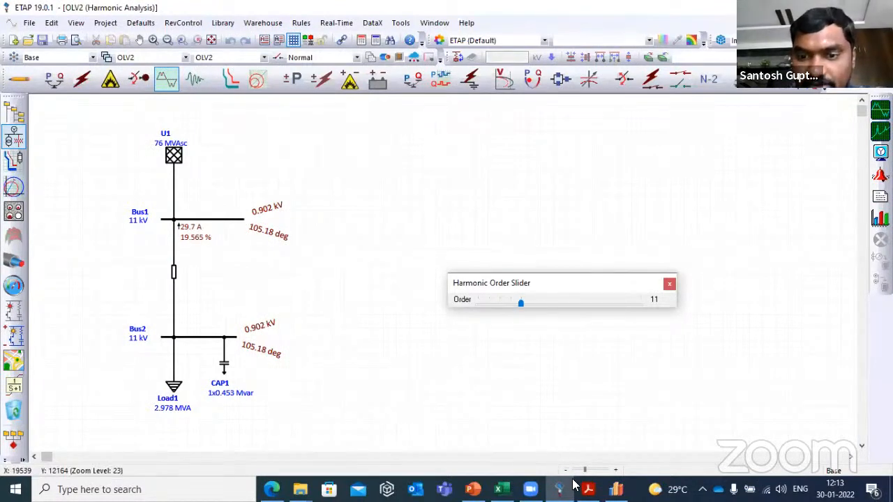
mouse_move(582, 487)
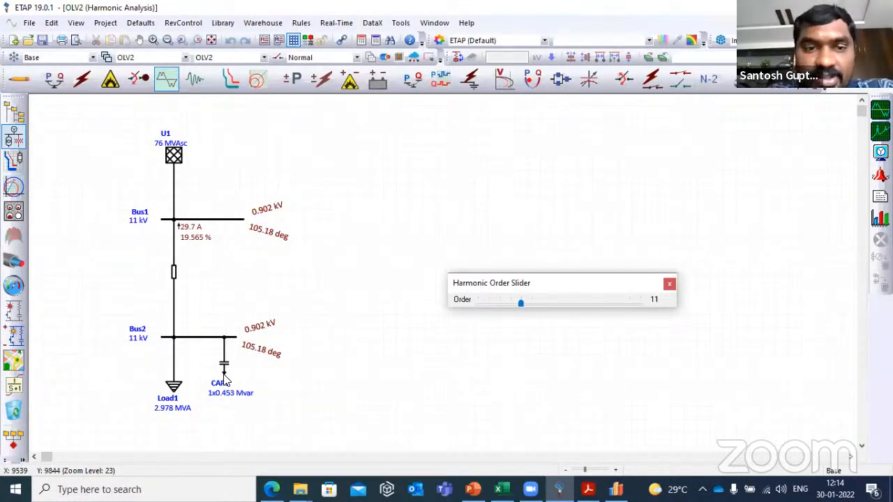
click(618, 488)
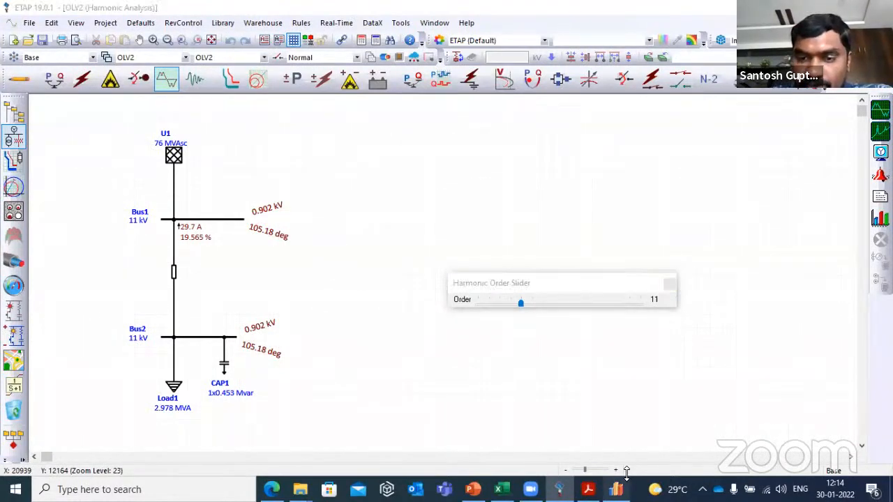
Switch to the PowerPoint presentation and start the slide show from slide 23, Limitations of Passive Filter
click(473, 483)
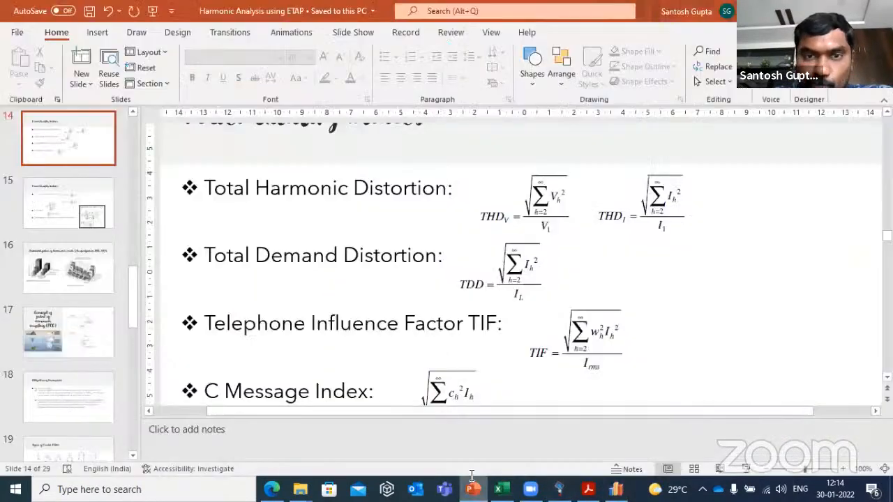
scroll(49, 378, down, 4)
scroll(48, 378, down, 3)
click(81, 256)
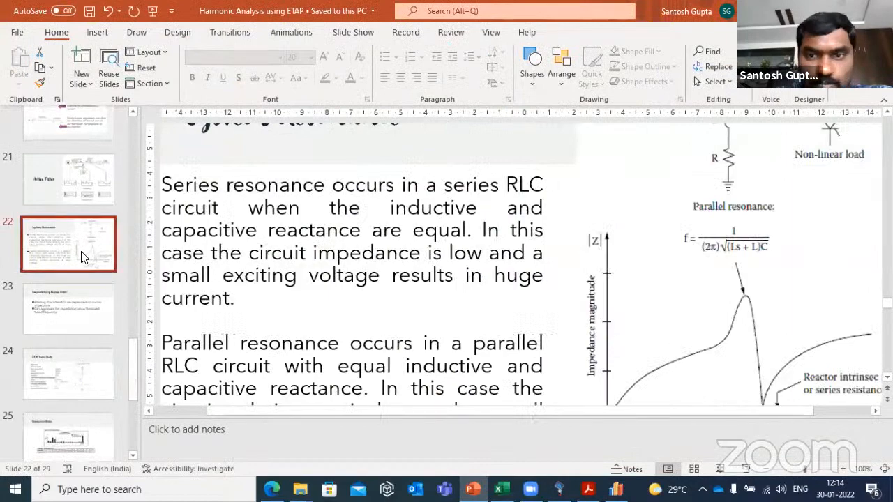
click(76, 313)
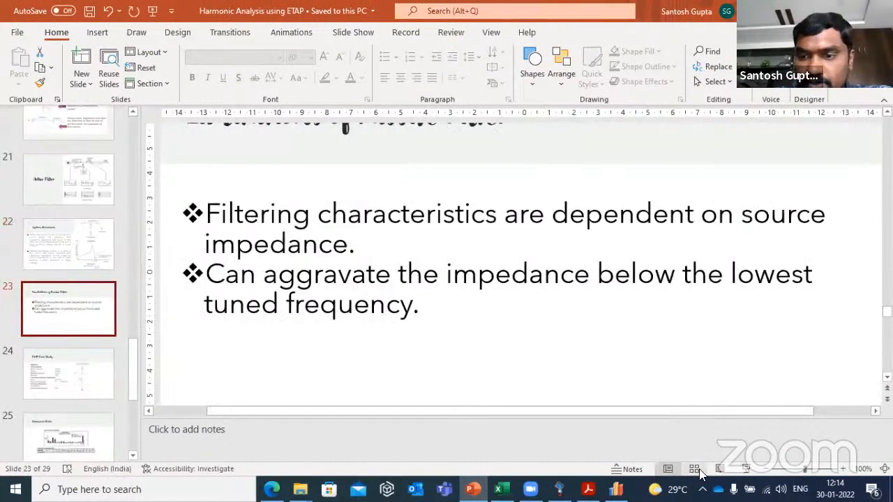
click(746, 469)
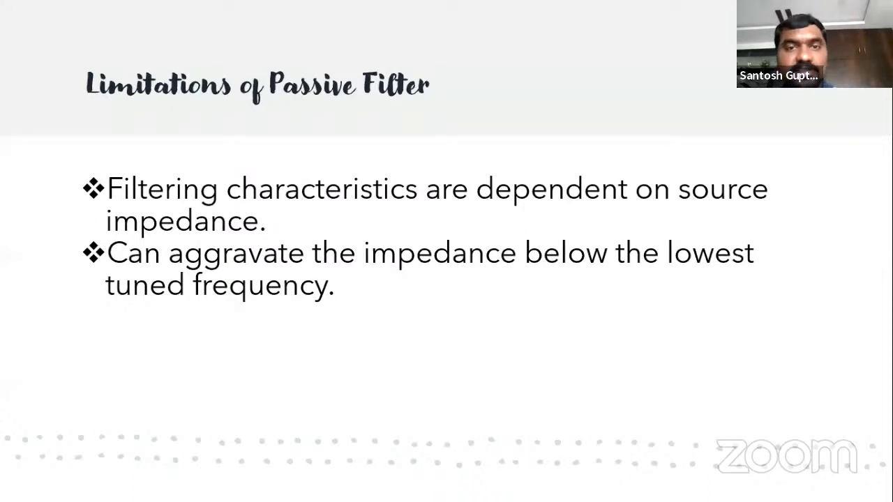
Advance the slide show through the ETAP case study, harmonic load flow and frequency scan slides to the Any Questions slide
key(Right)
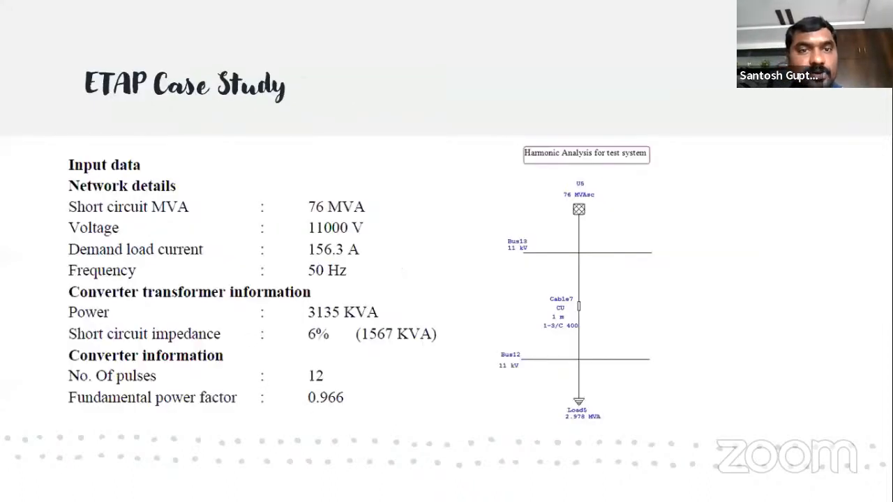
key(Right)
key(Right)
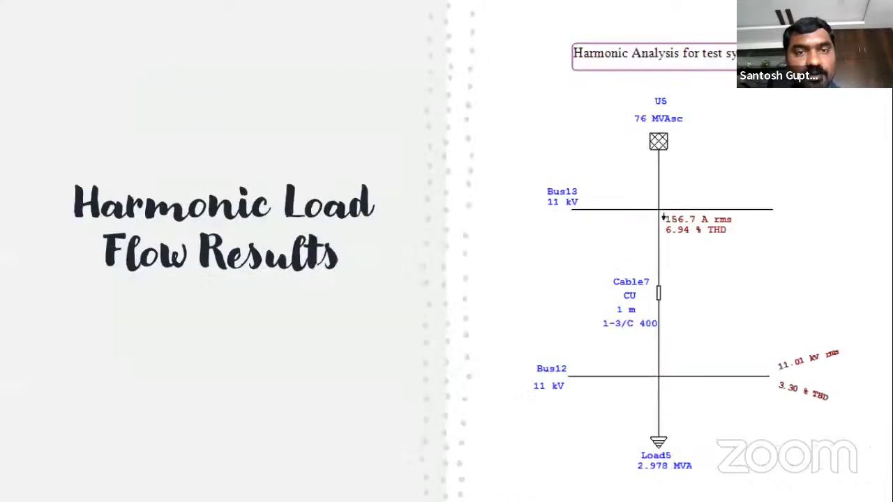
key(Right)
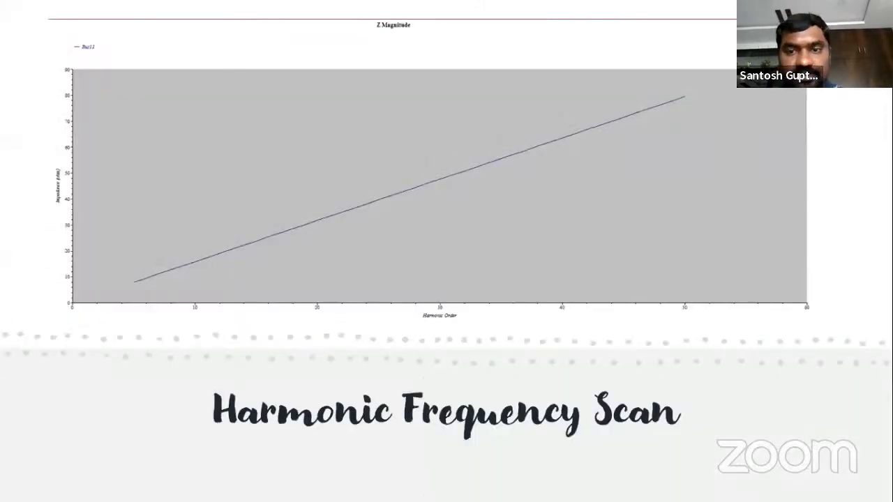
key(Right)
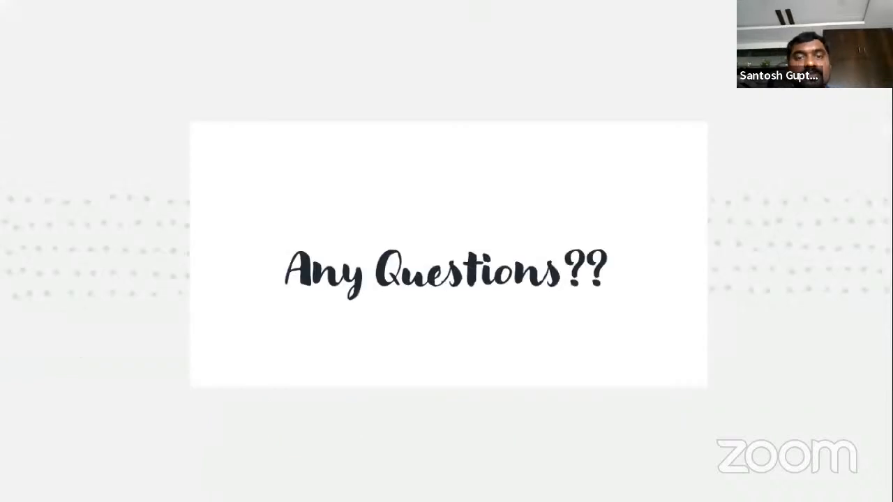